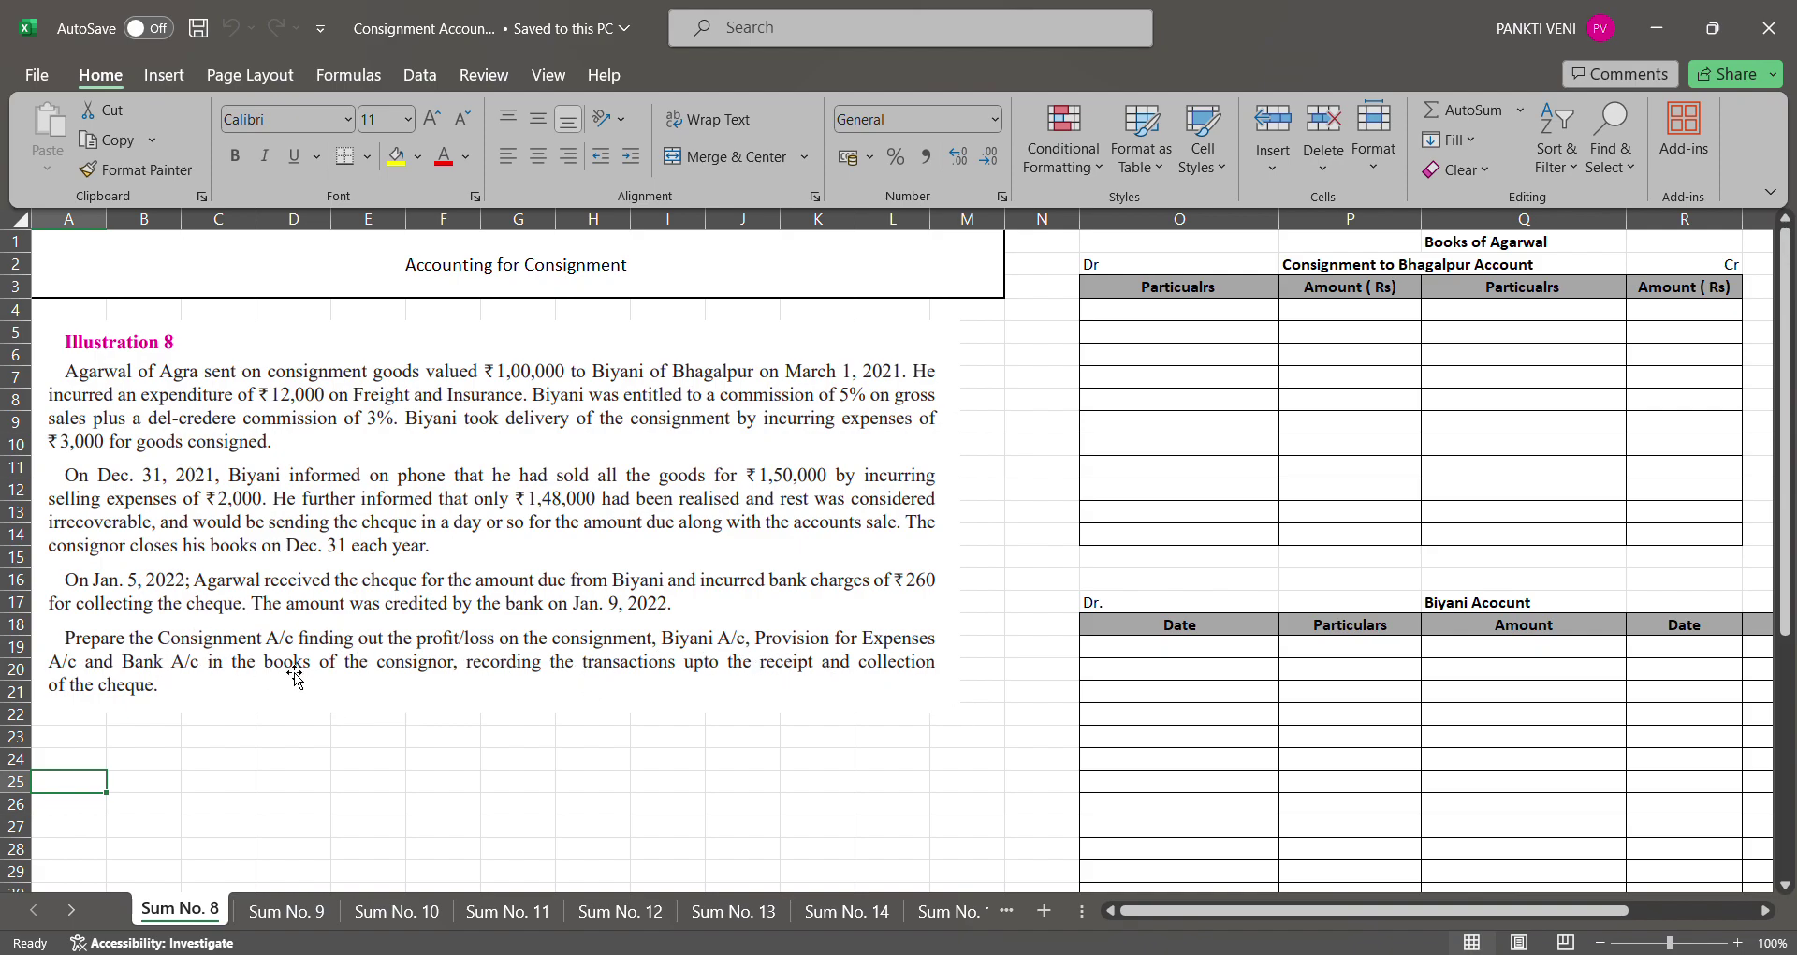
Enter "To goods sent on consignment A/c" with amount 100000 as the first debit entry in the Consignment to Bhagalpur Account
click(1410, 406)
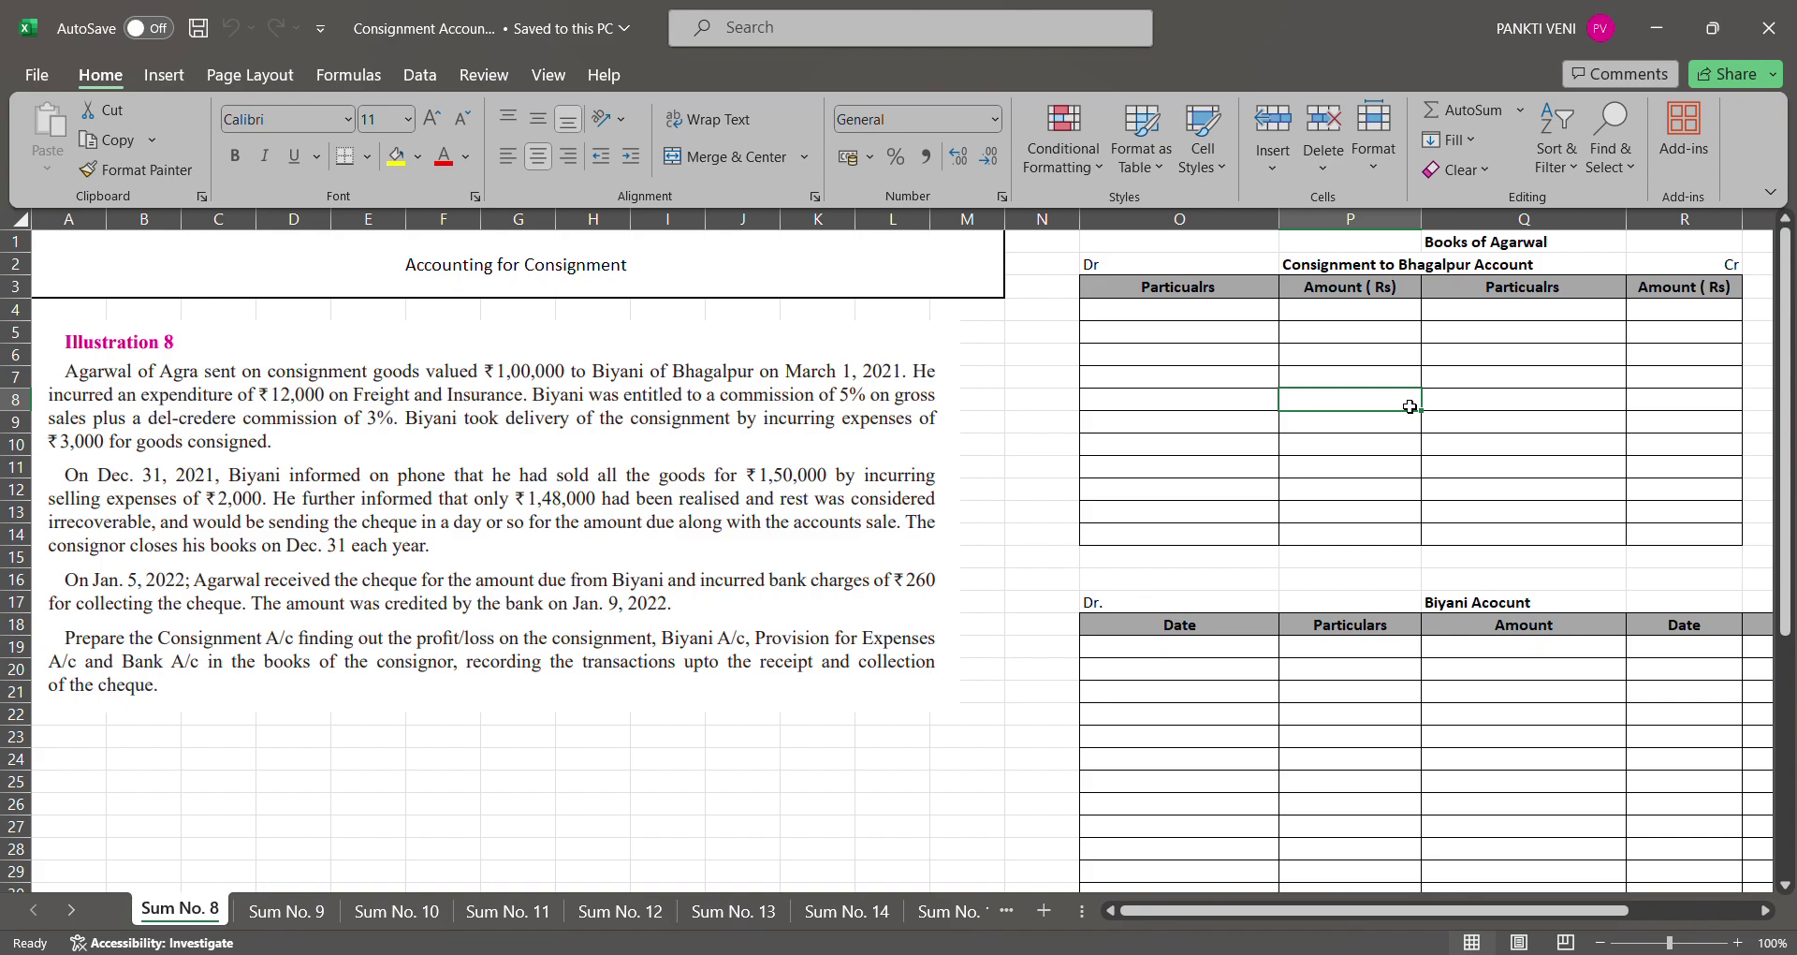
key(Left)
key(Up)
key(Up)
key(Up)
key(Up)
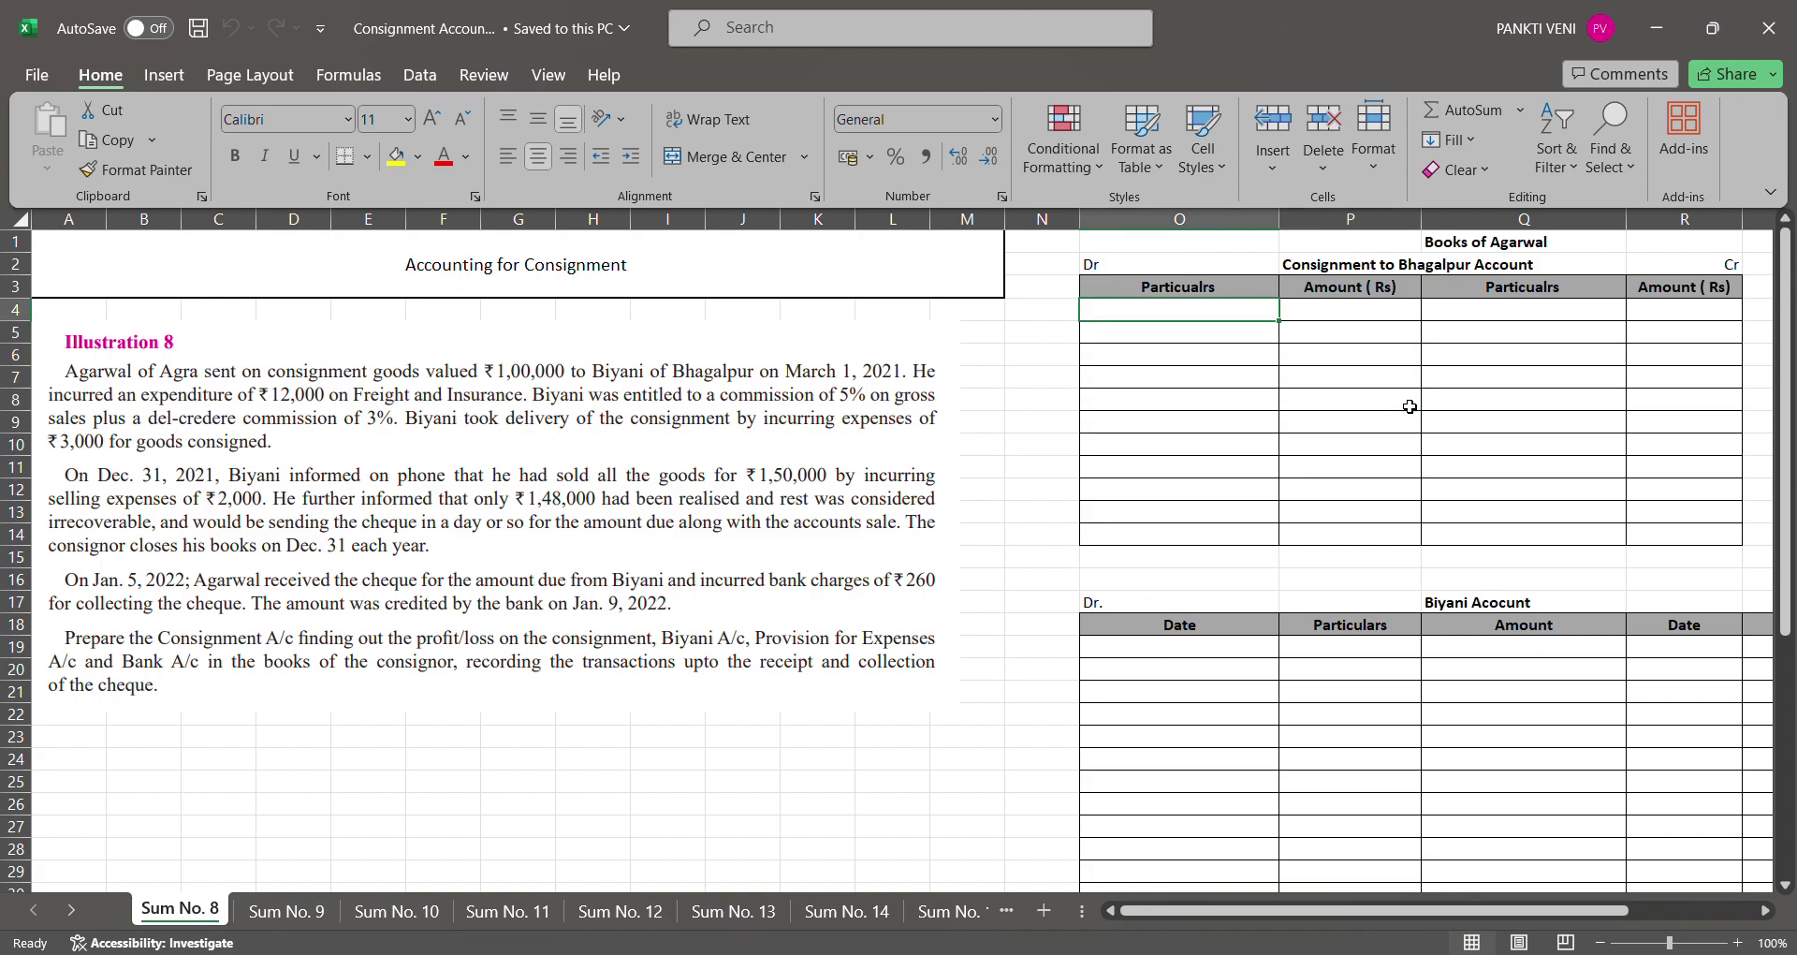
text(To goods s)
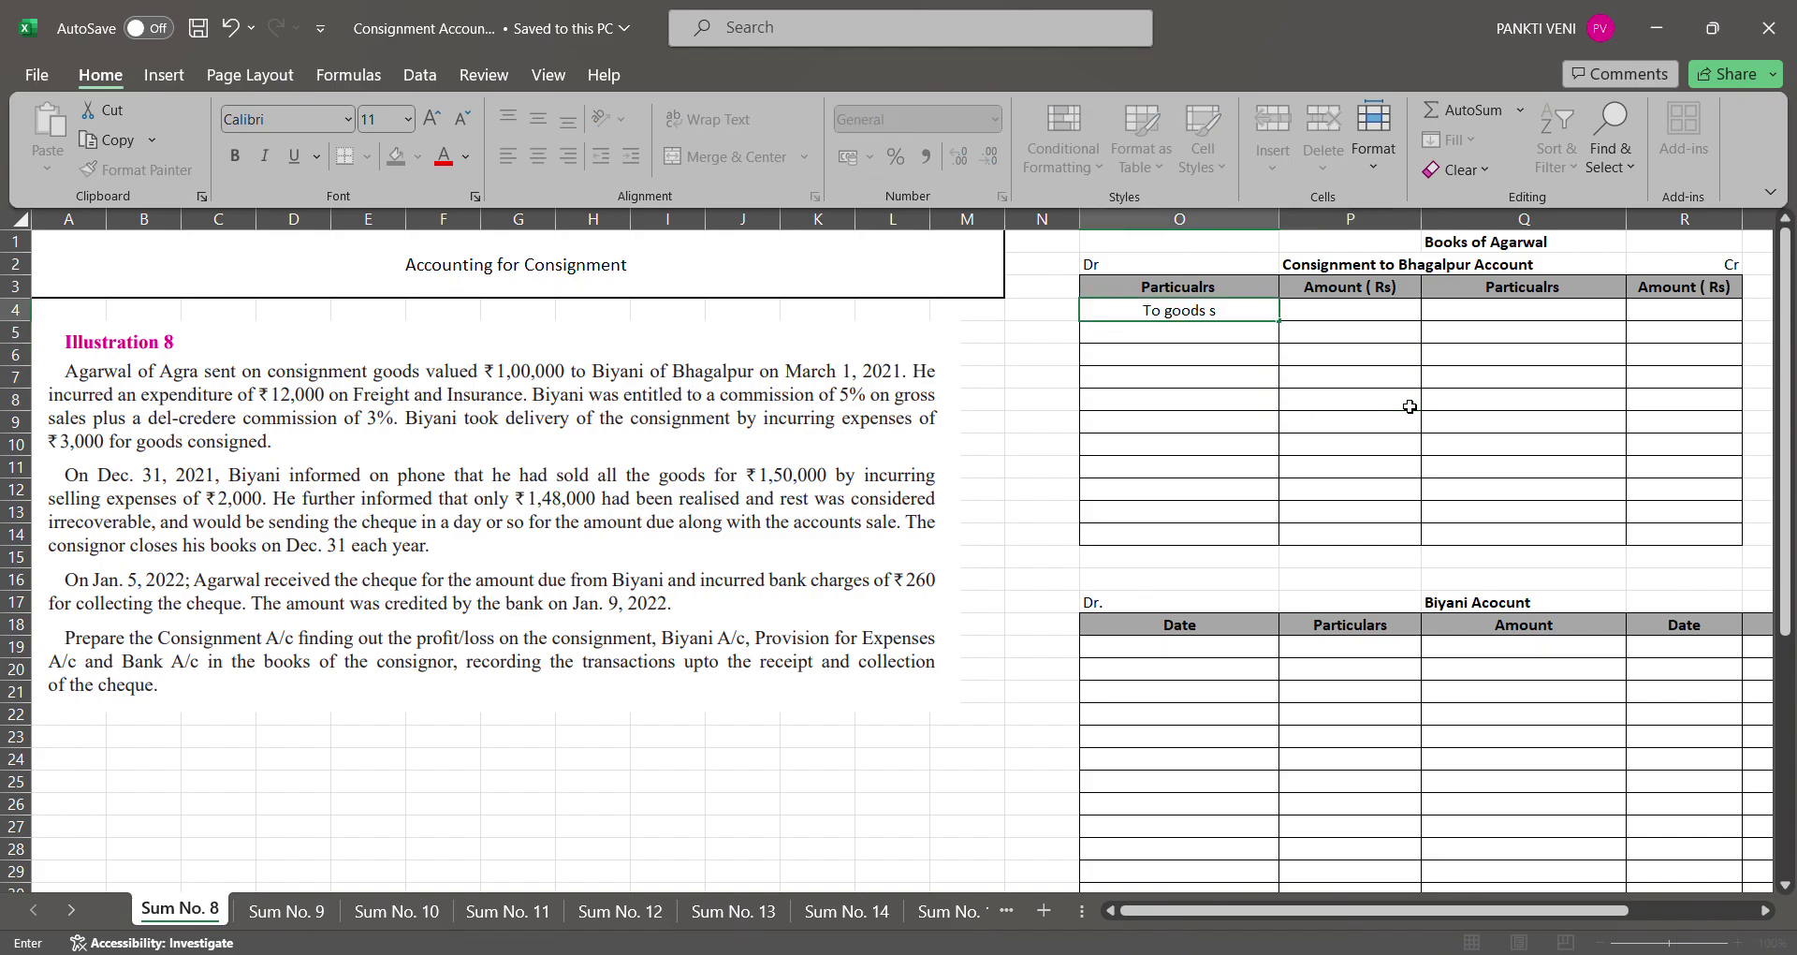
text(ent on consignment A/c)
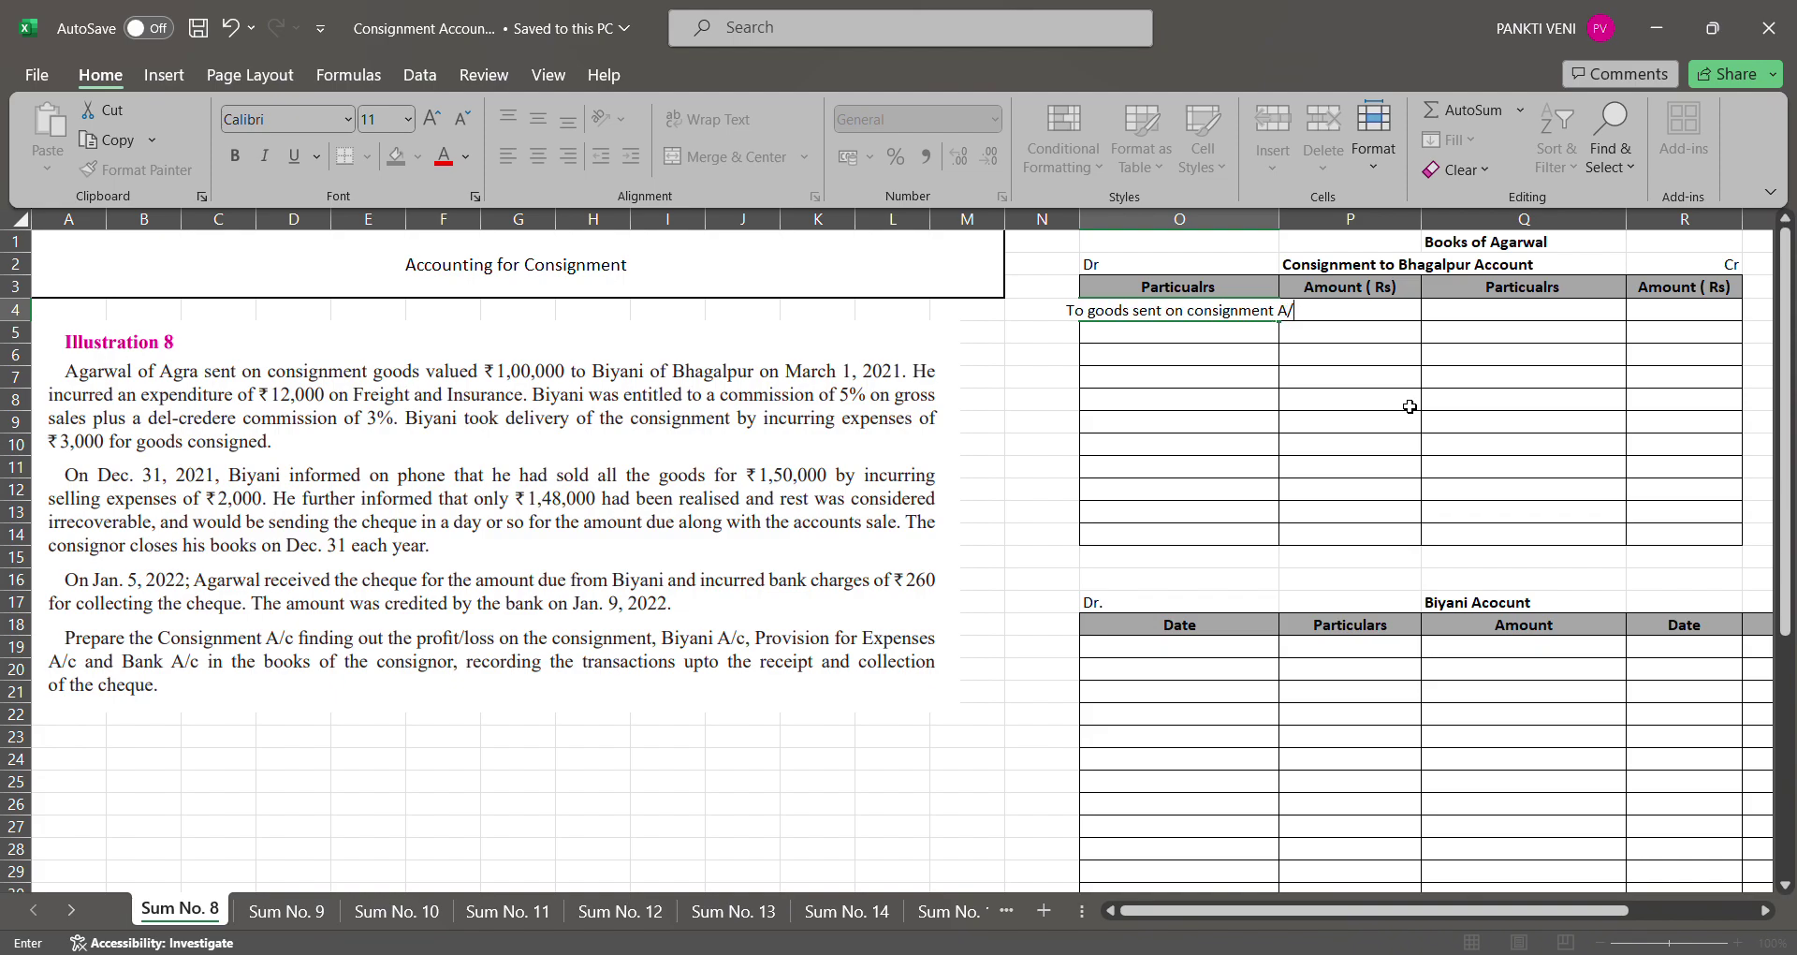
key(Tab)
text(10000)
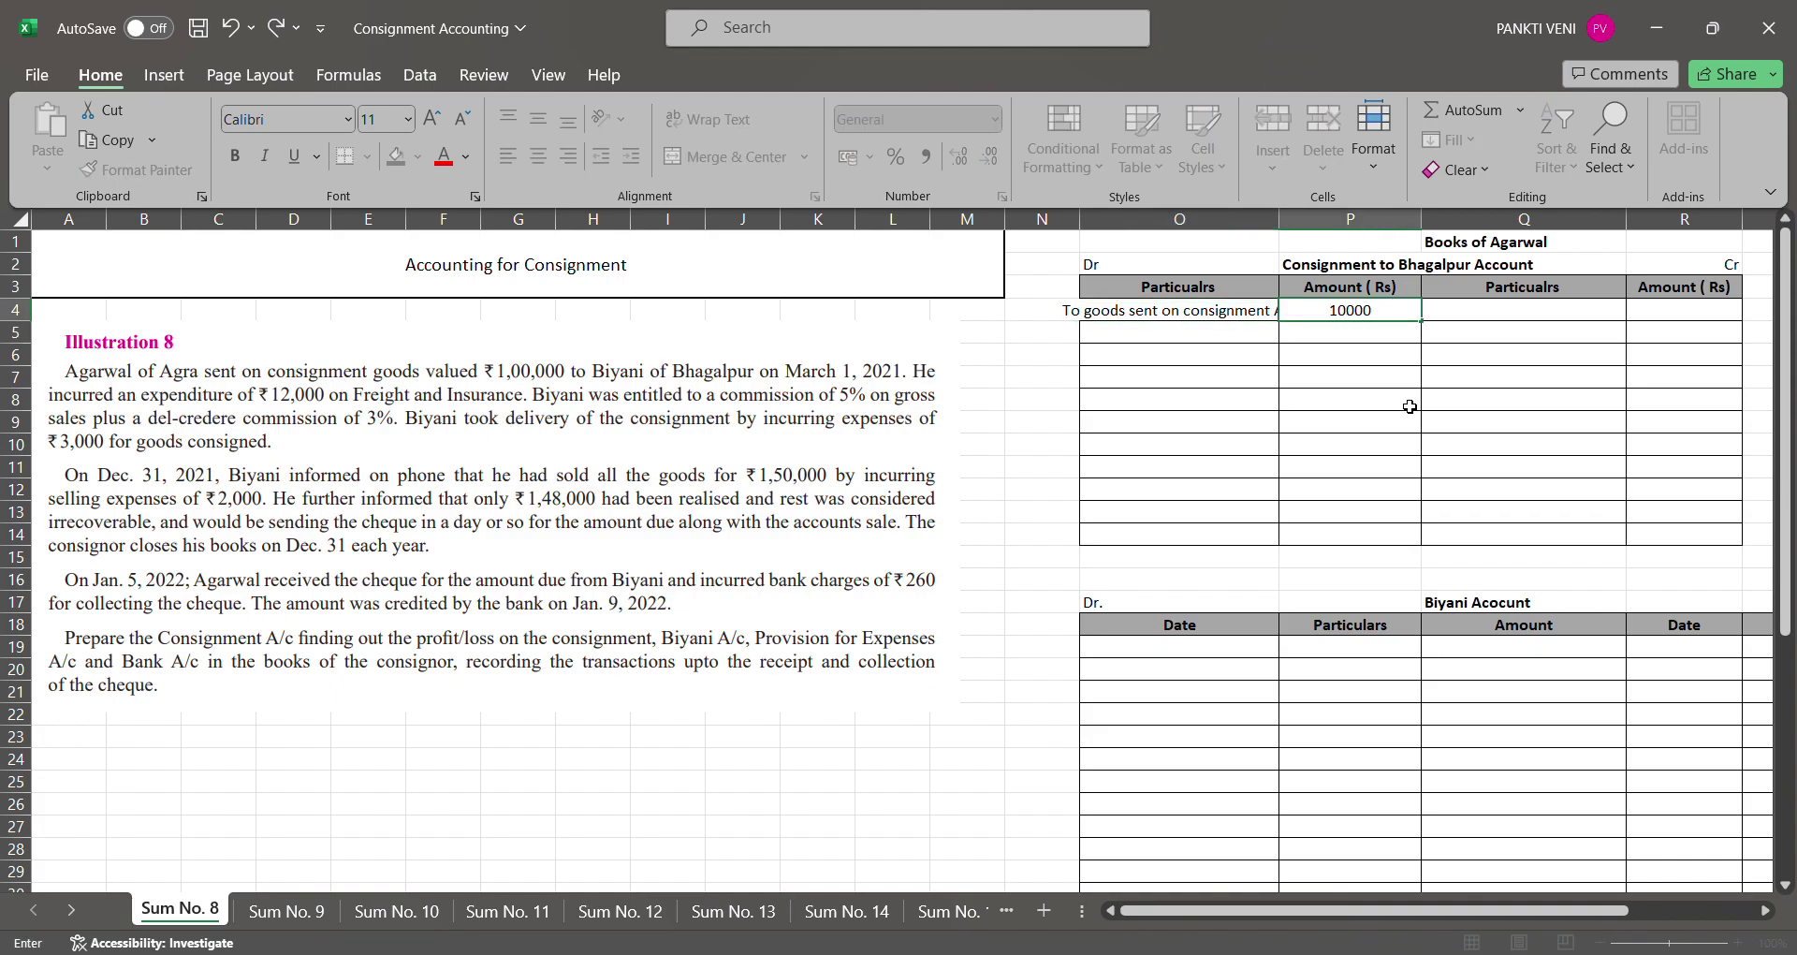
key(Return)
key(Up)
text(100000)
key(Return)
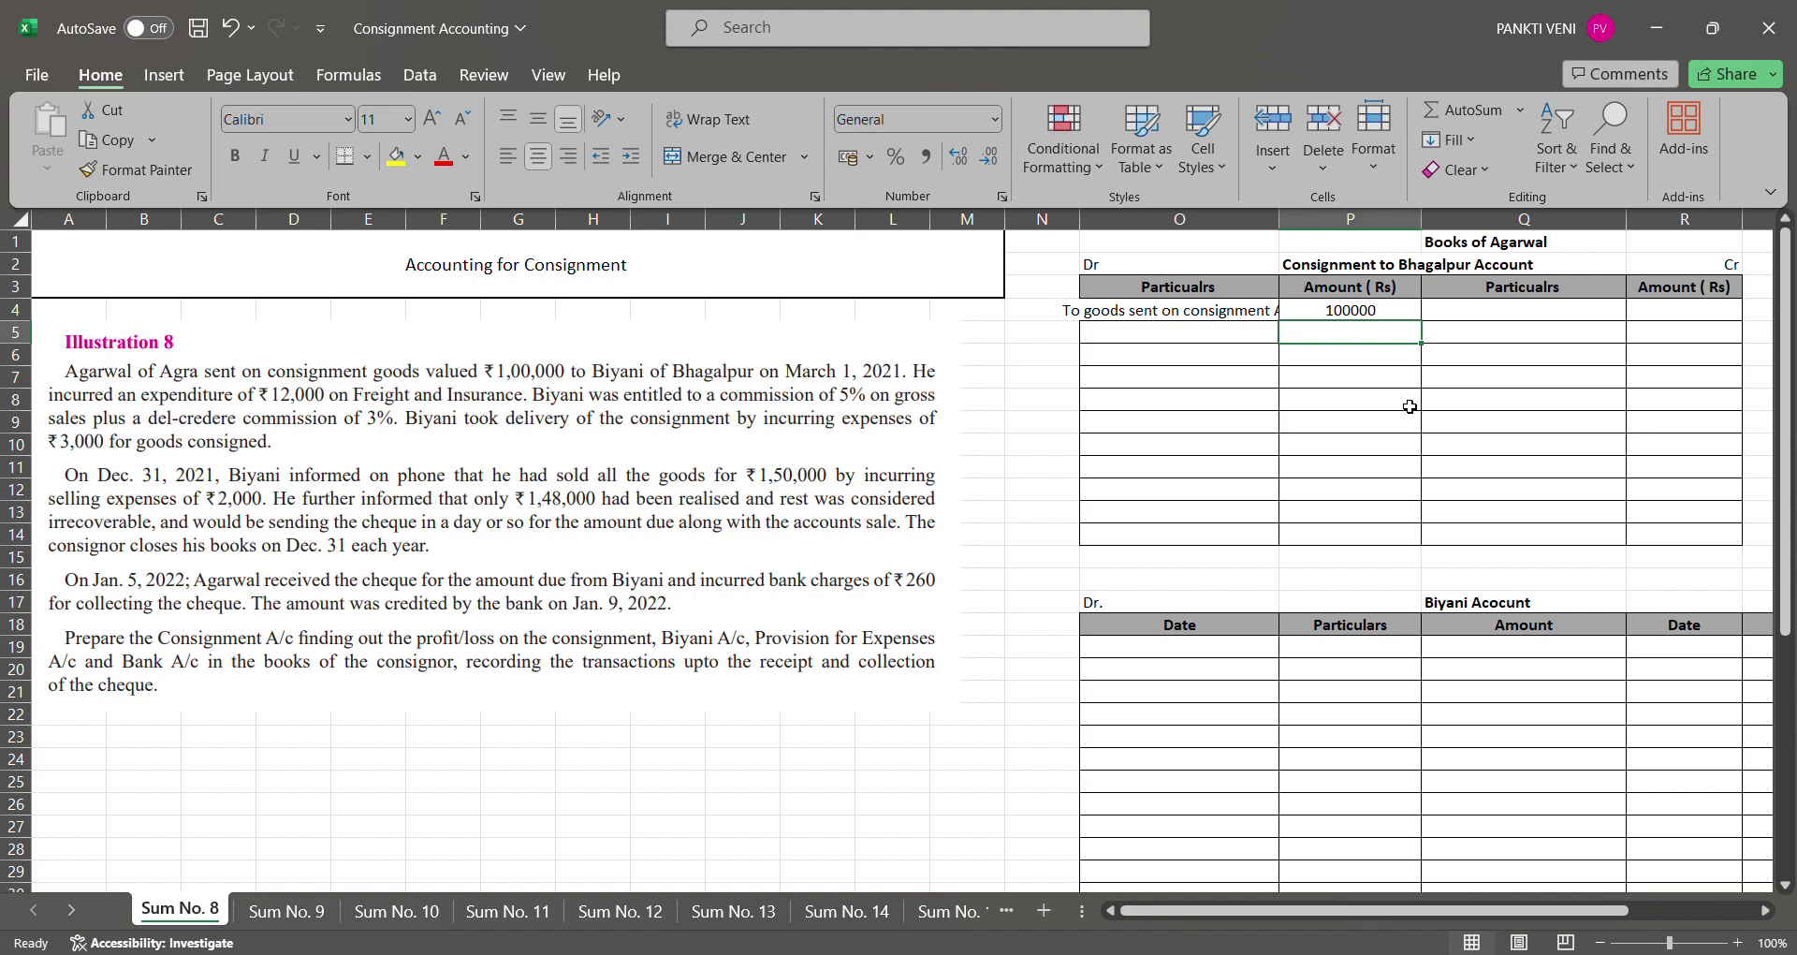
Add the debit entry "To Bank A/c( freight )" with amount 12000 in row 5 of the consignment account
key(Left)
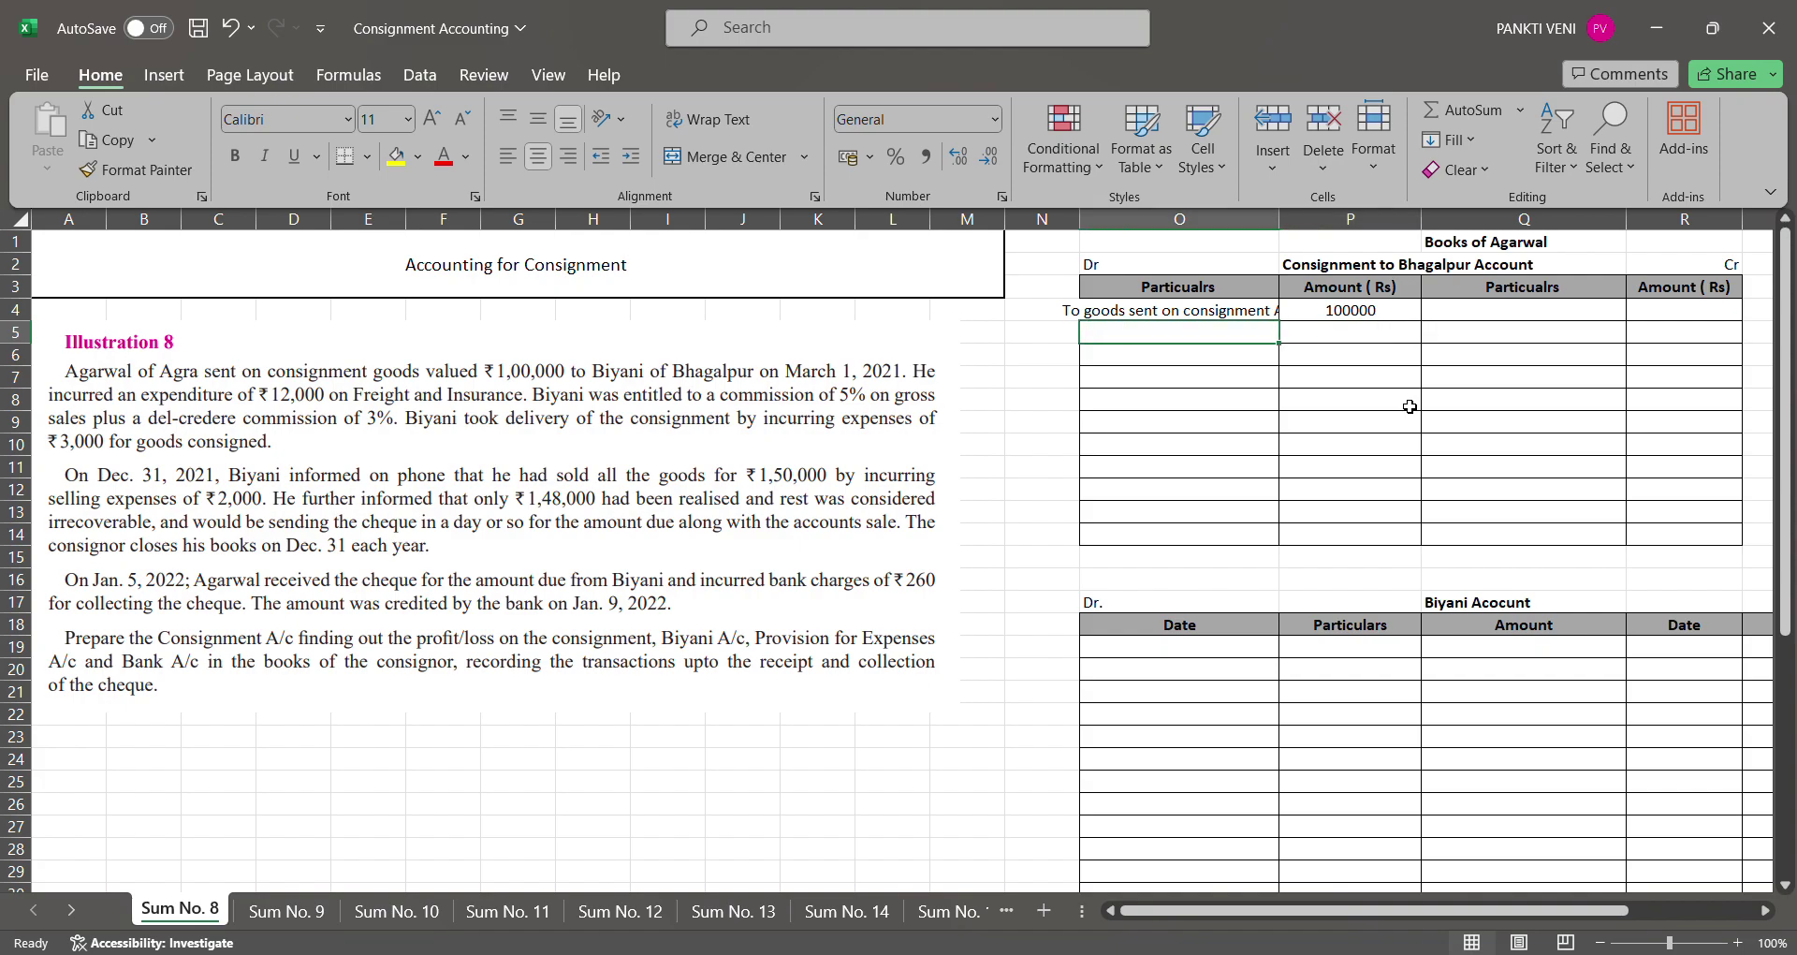
text(To Bank A/c)
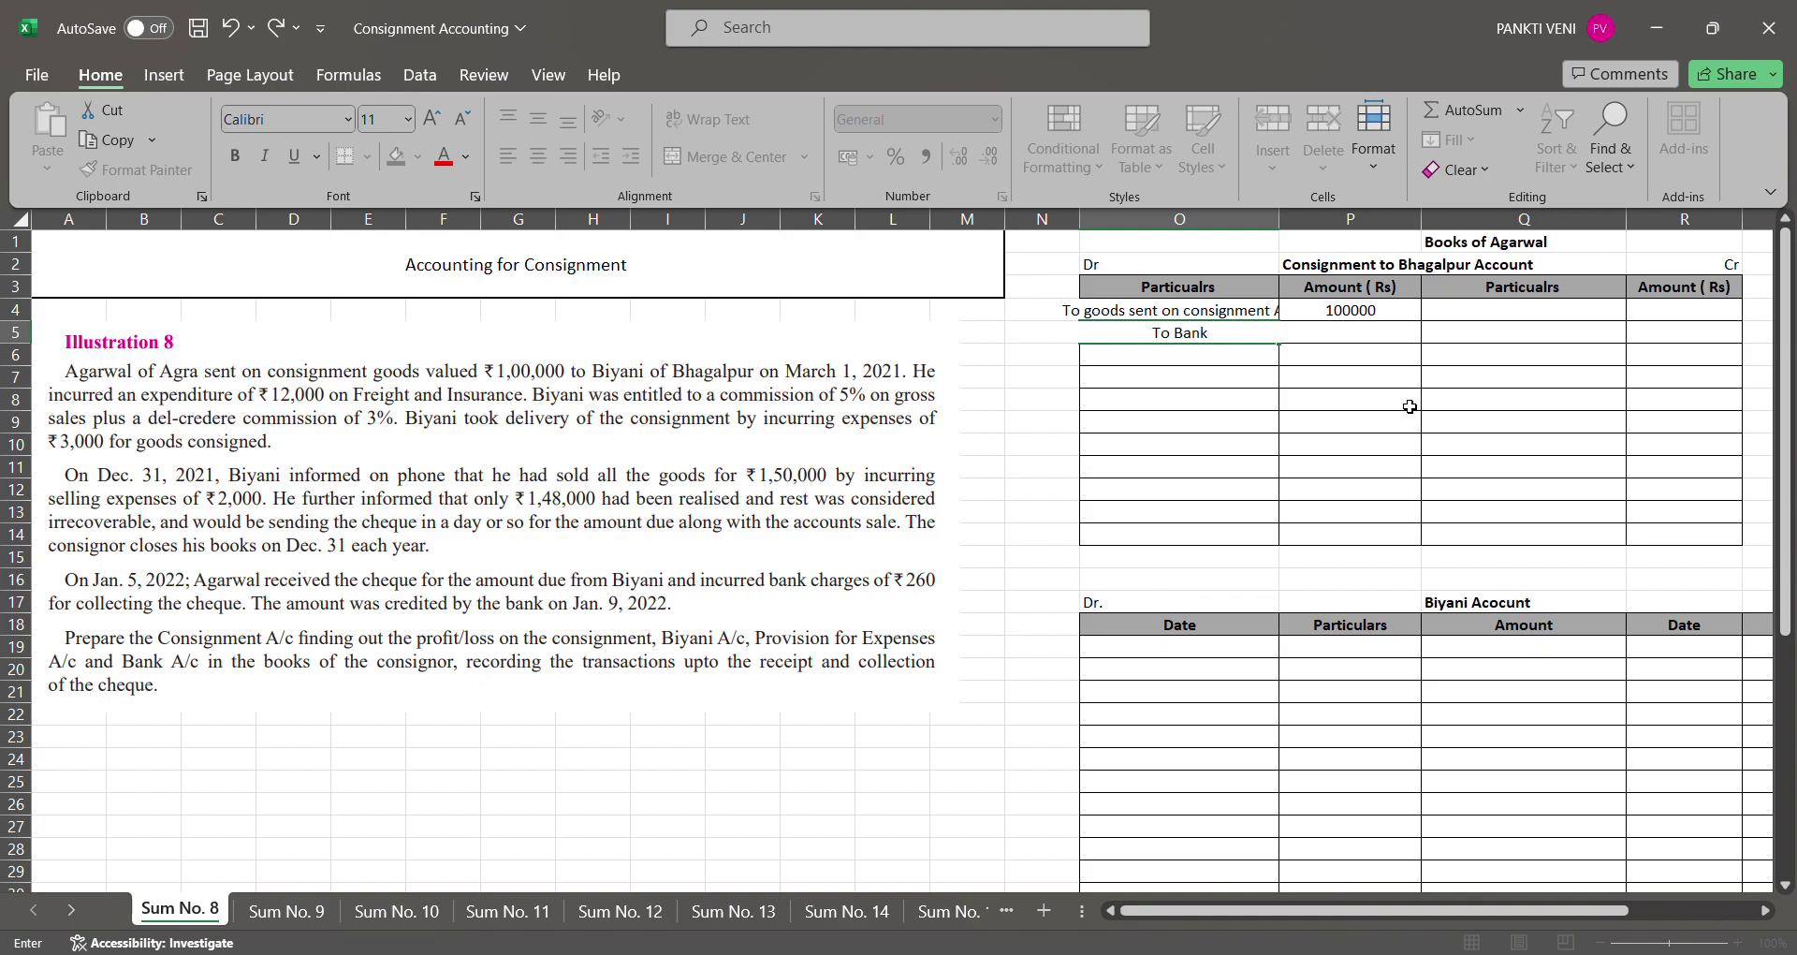
key(Return)
key(Up)
key(F2)
text(( freight ))
key(Tab)
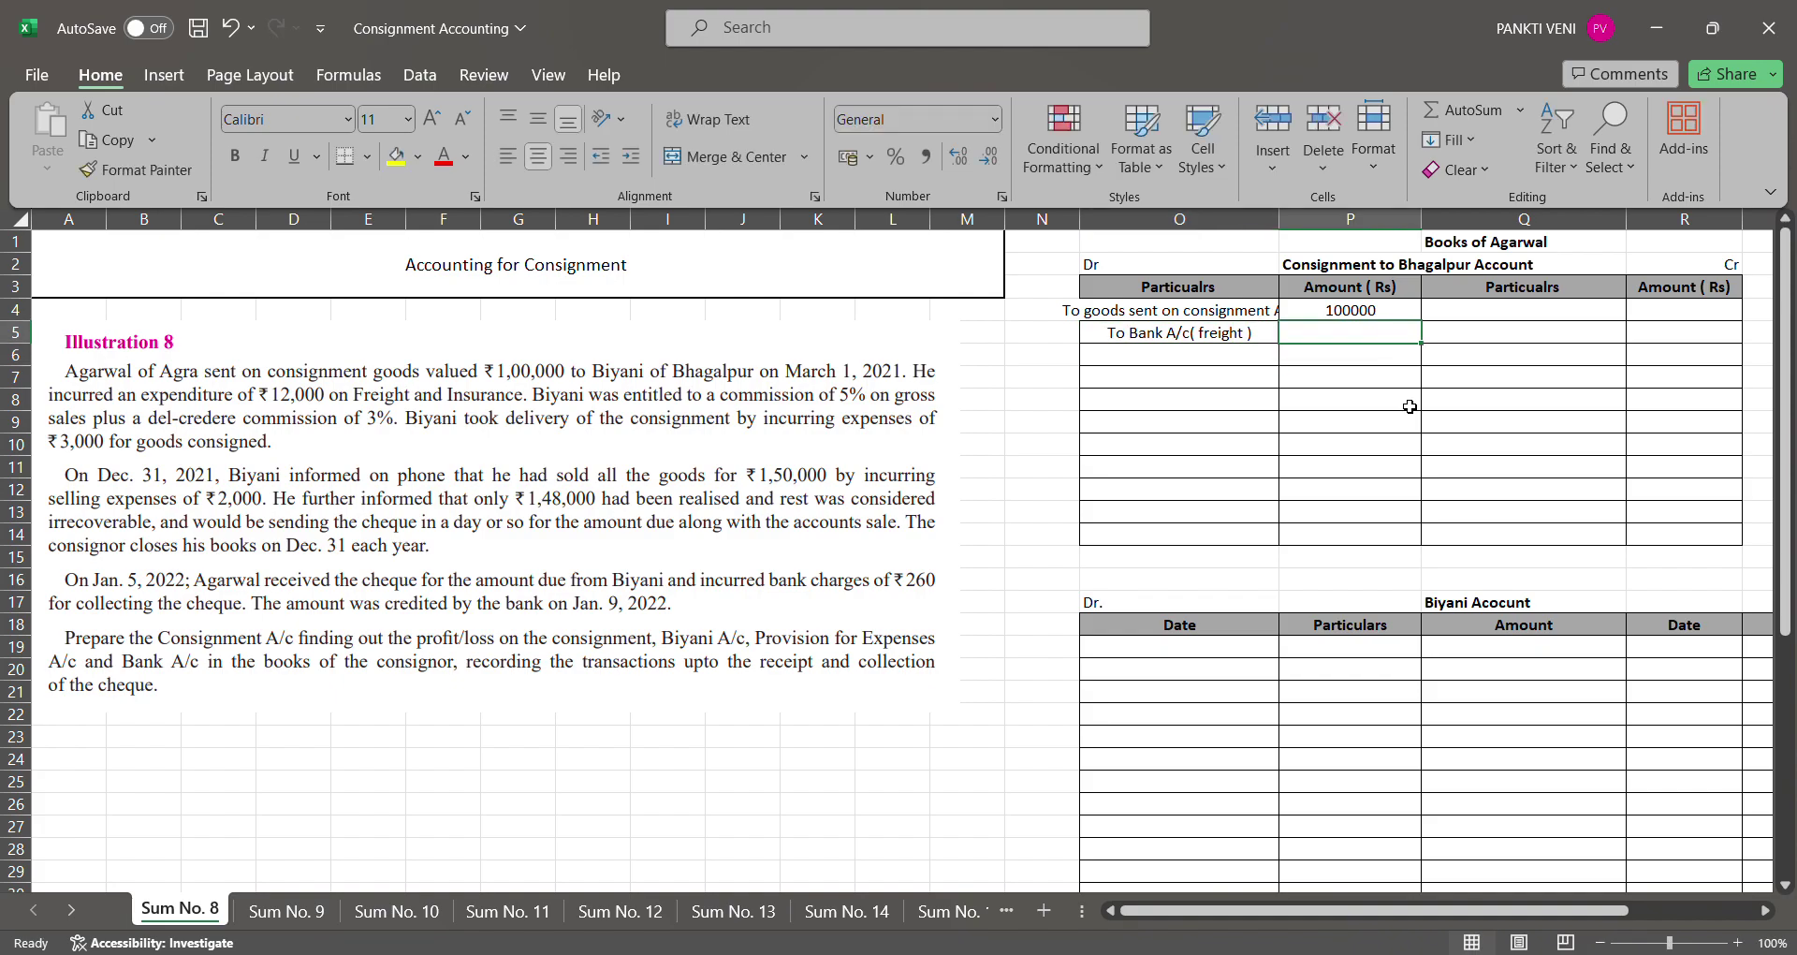
text(12000)
key(Return)
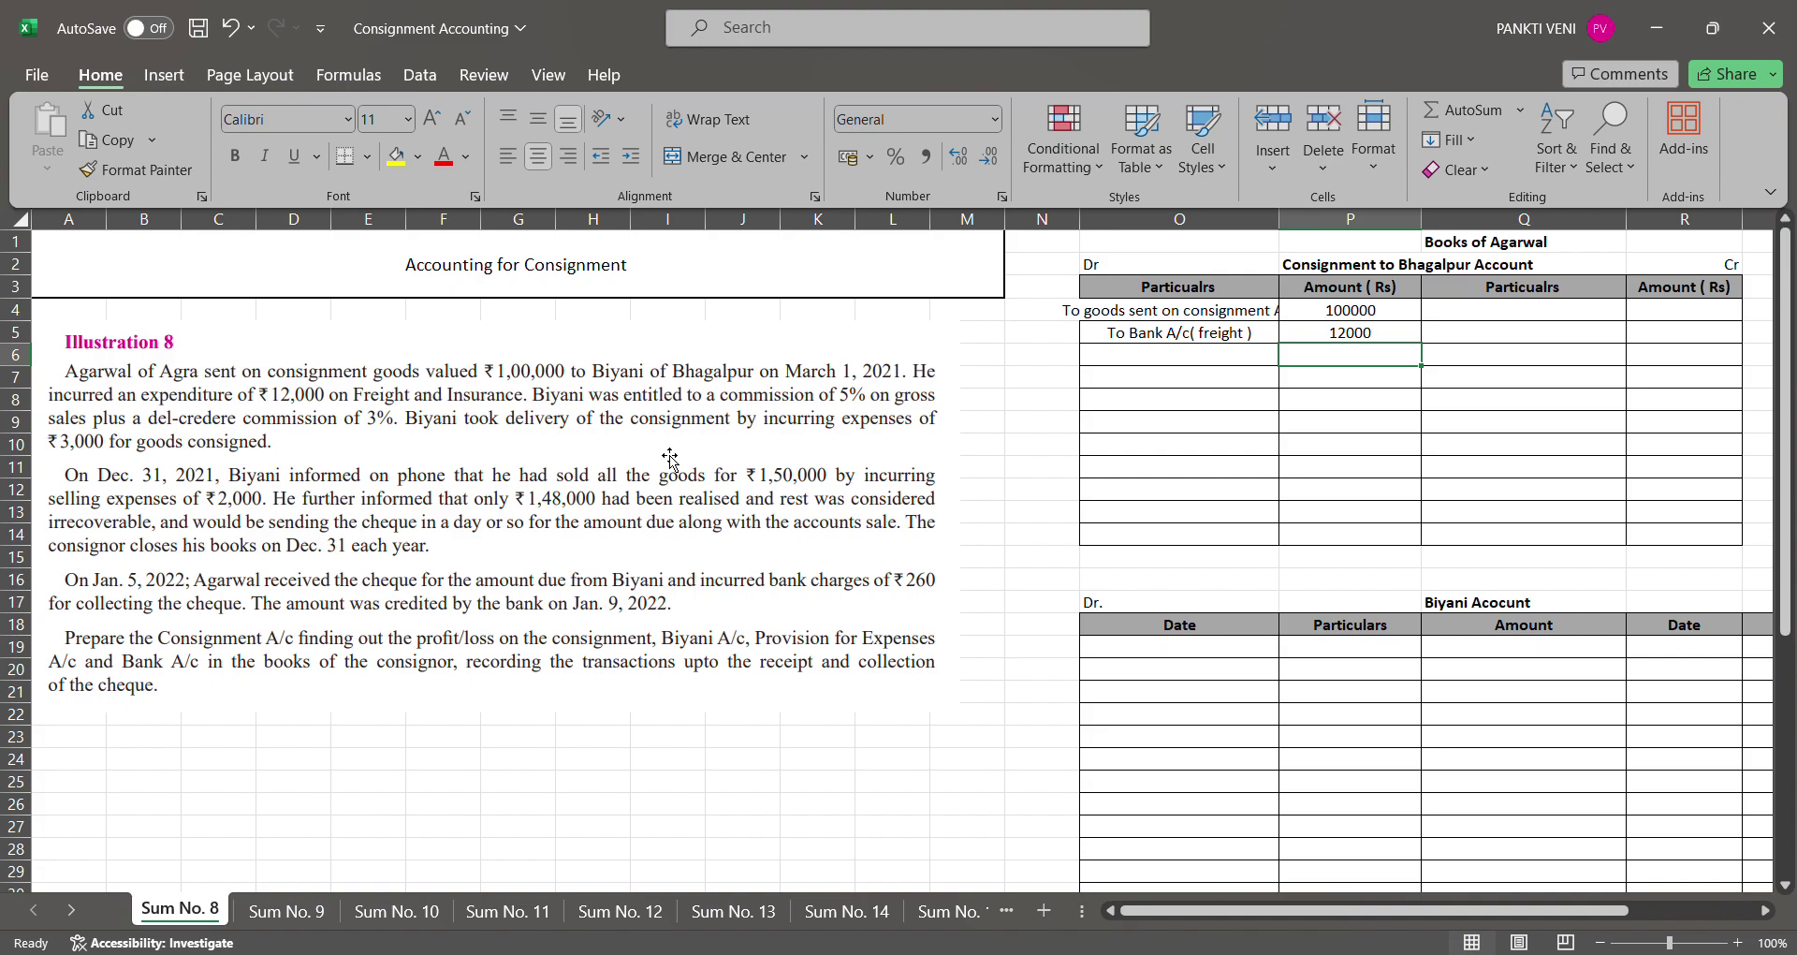
Add a debit entry "To" the consignee, marked "( Exp)", with amount 3000 in row 6 of the consignment account
key(Left)
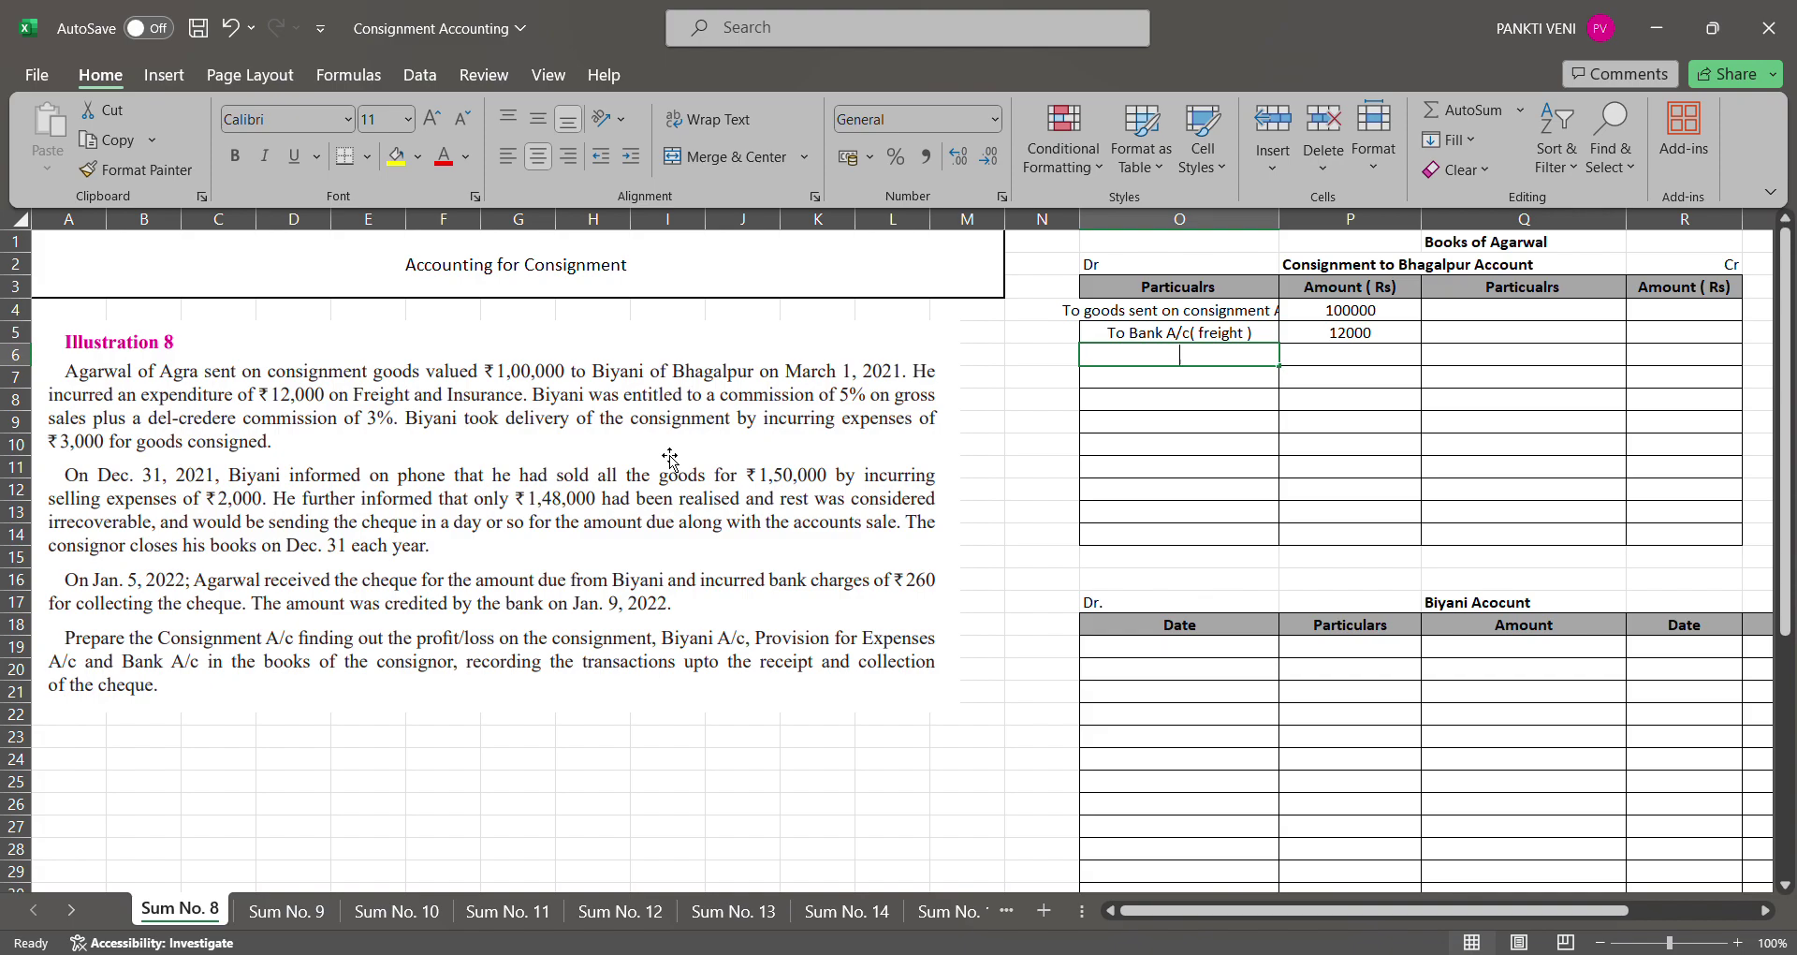
text(To Biyani)
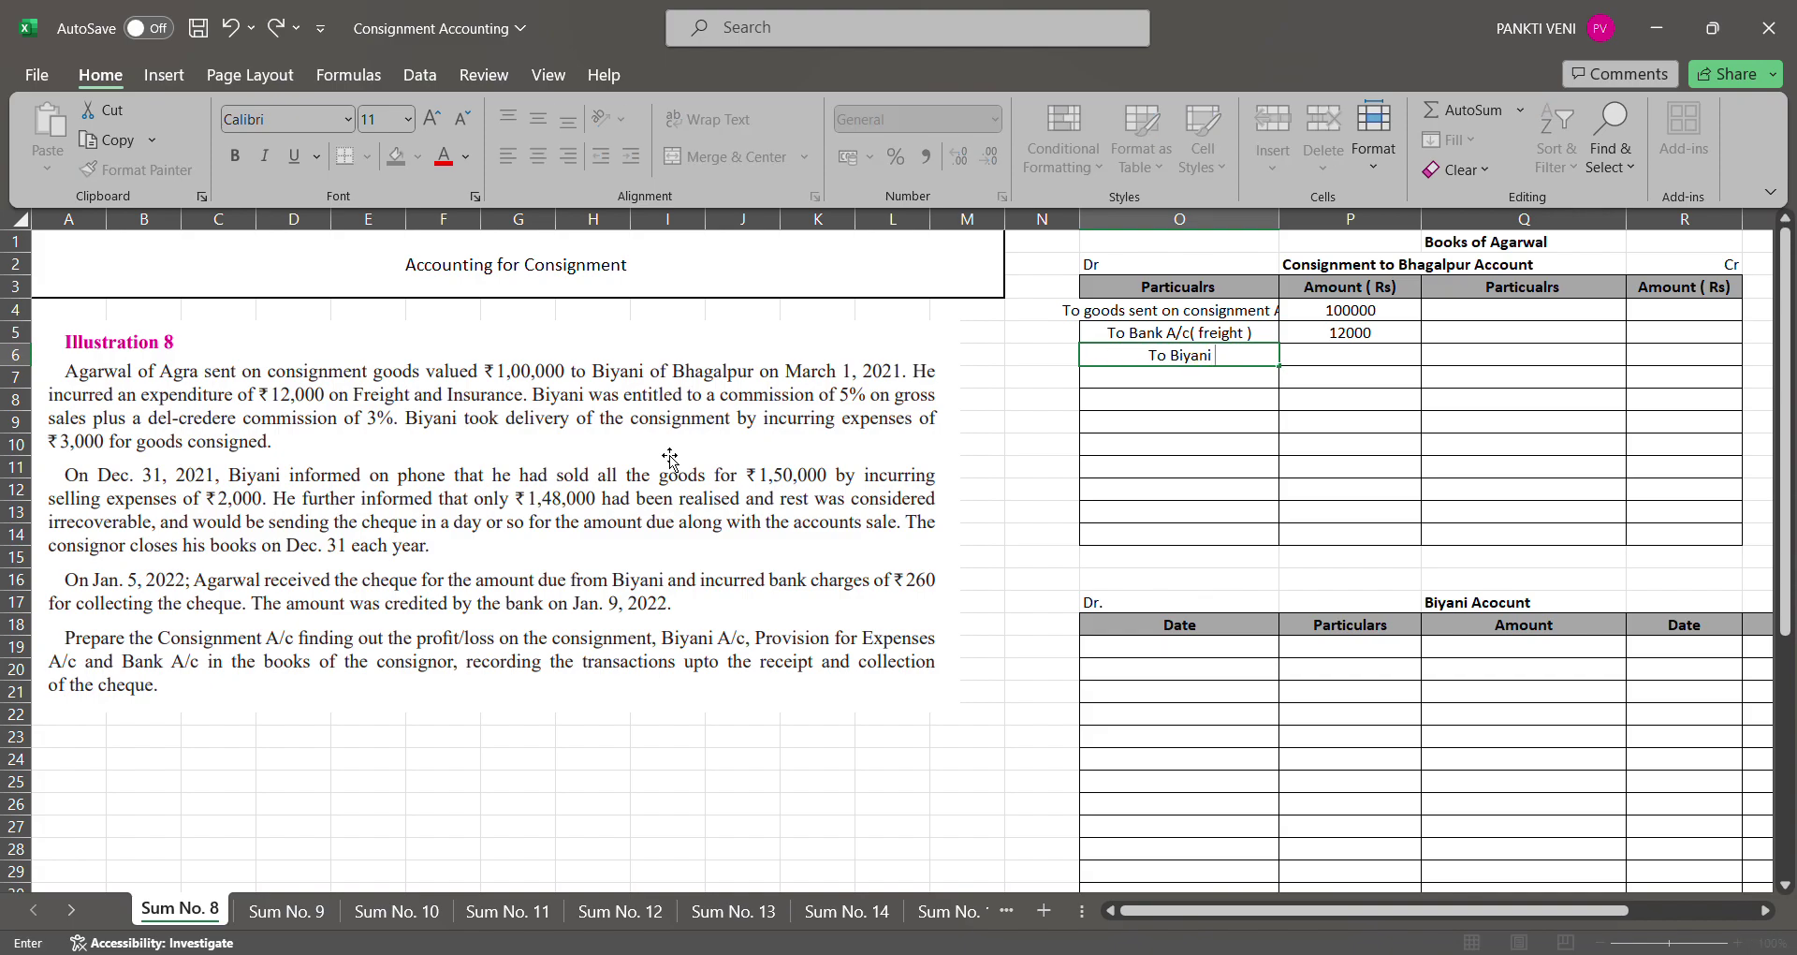
key(Return)
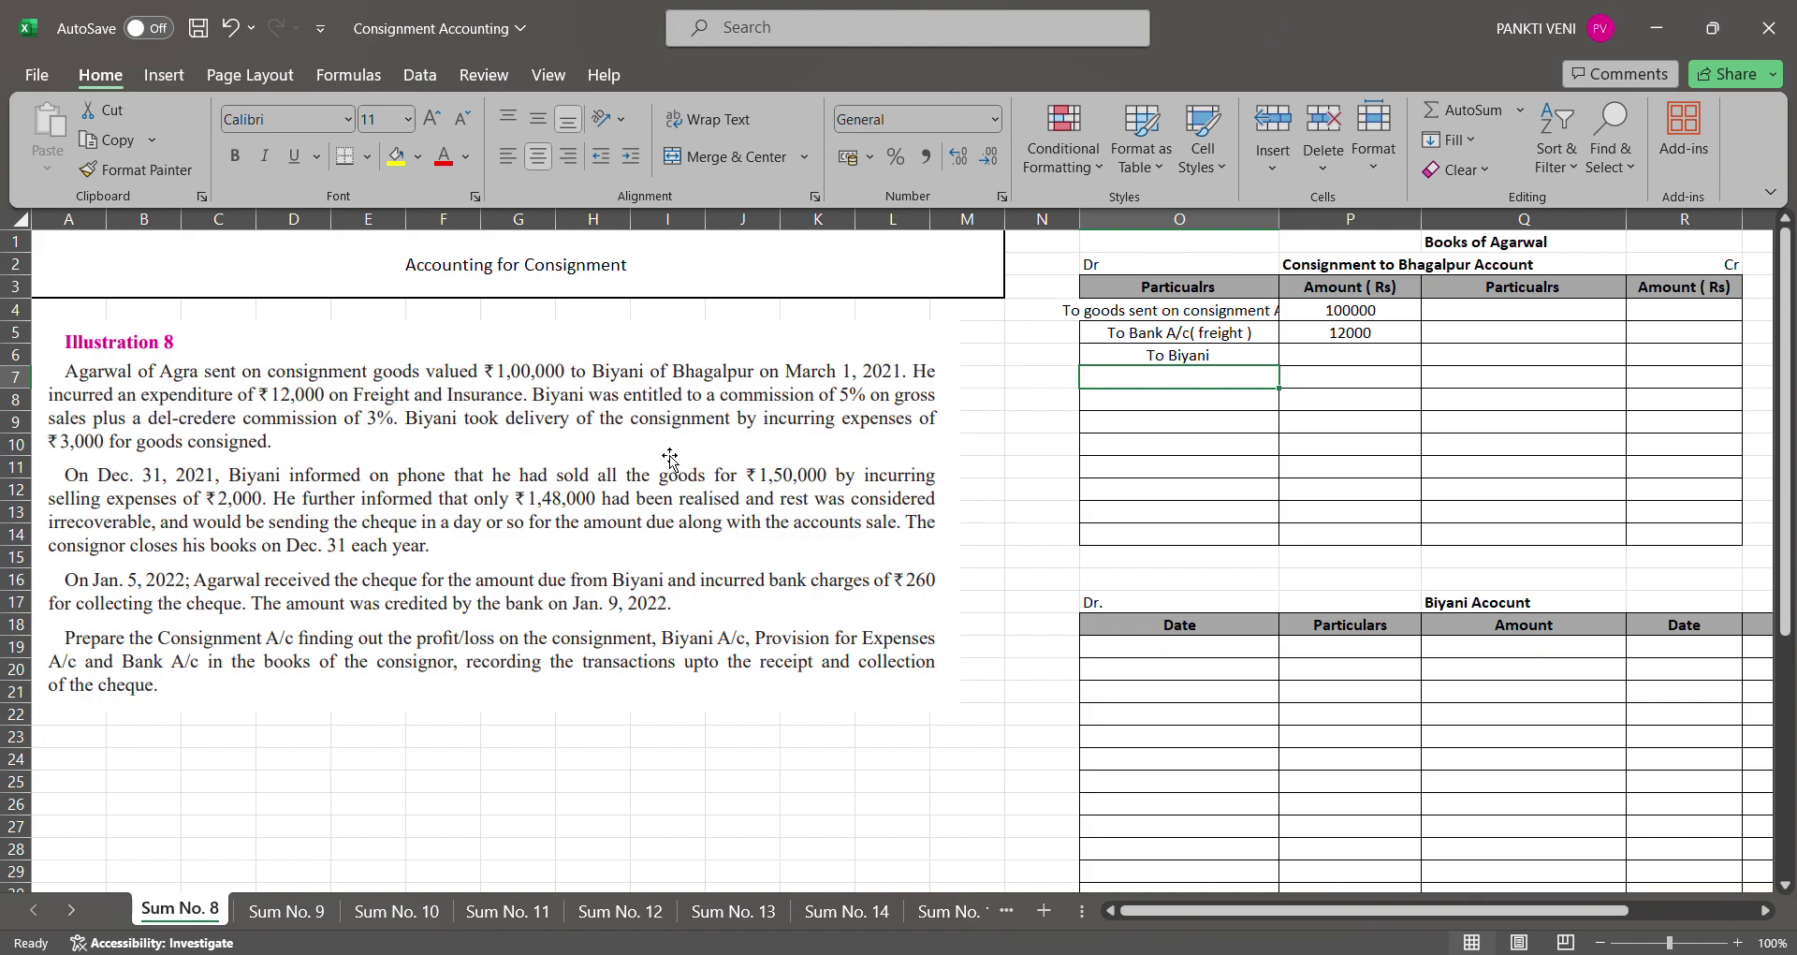
key(Up)
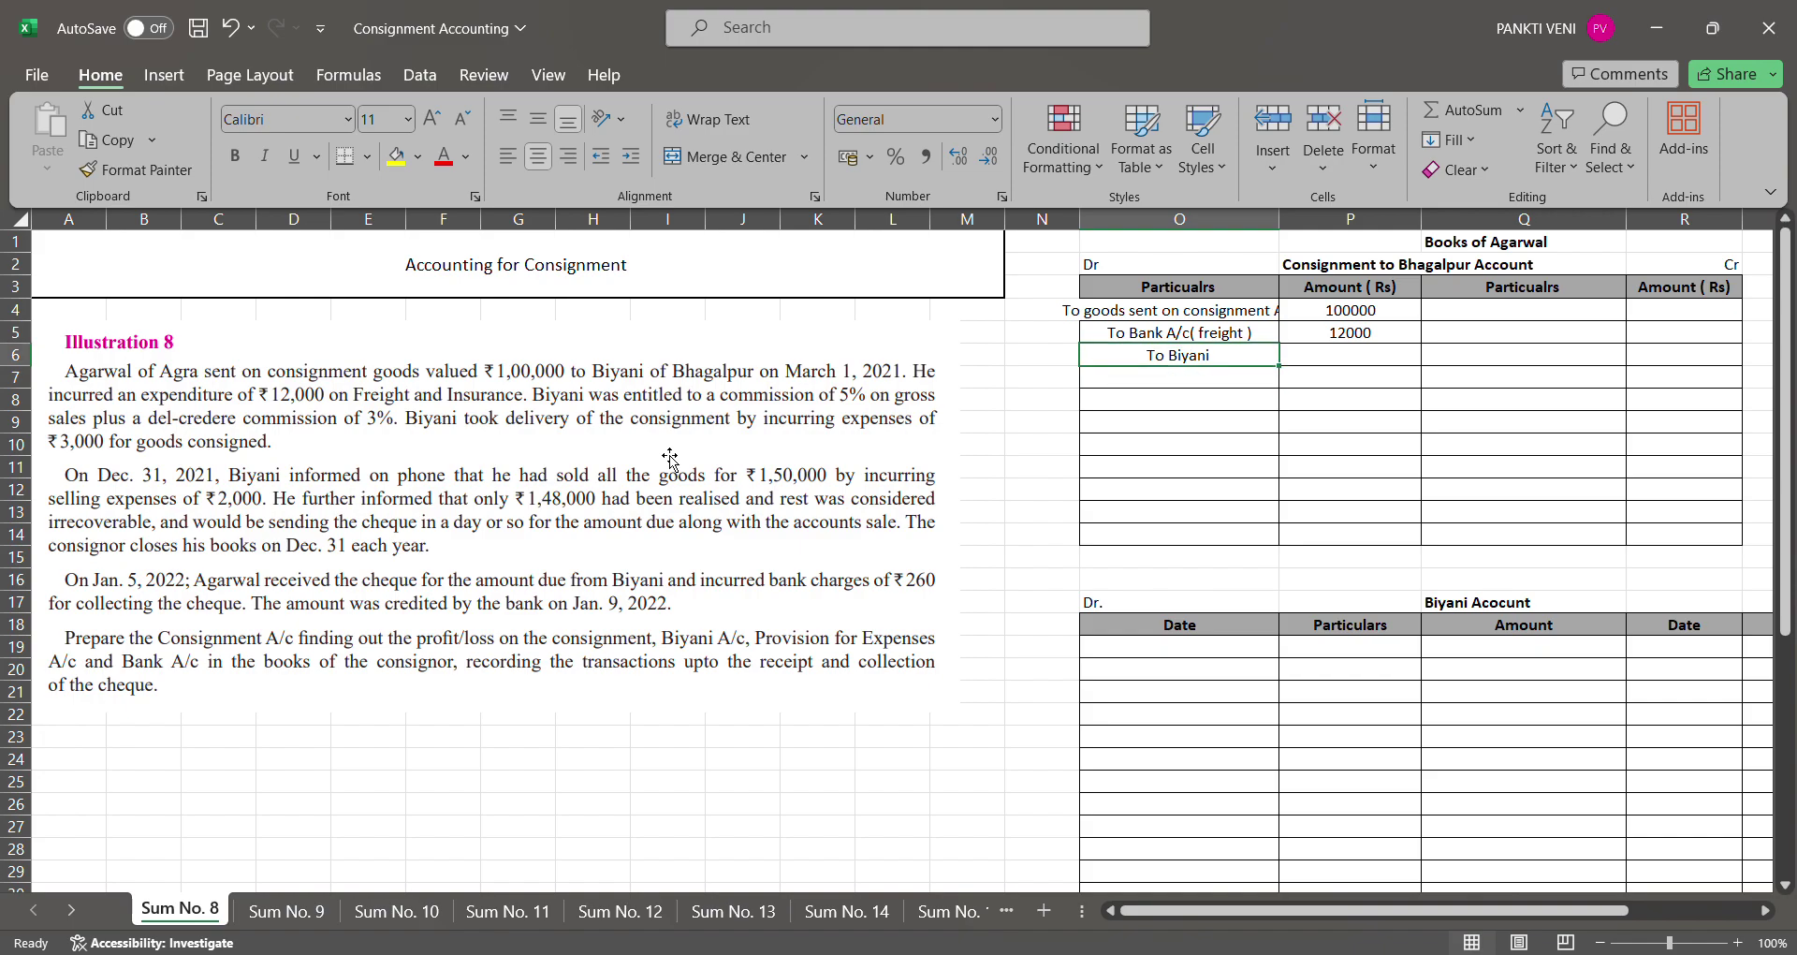
key(F2)
text(( Exp))
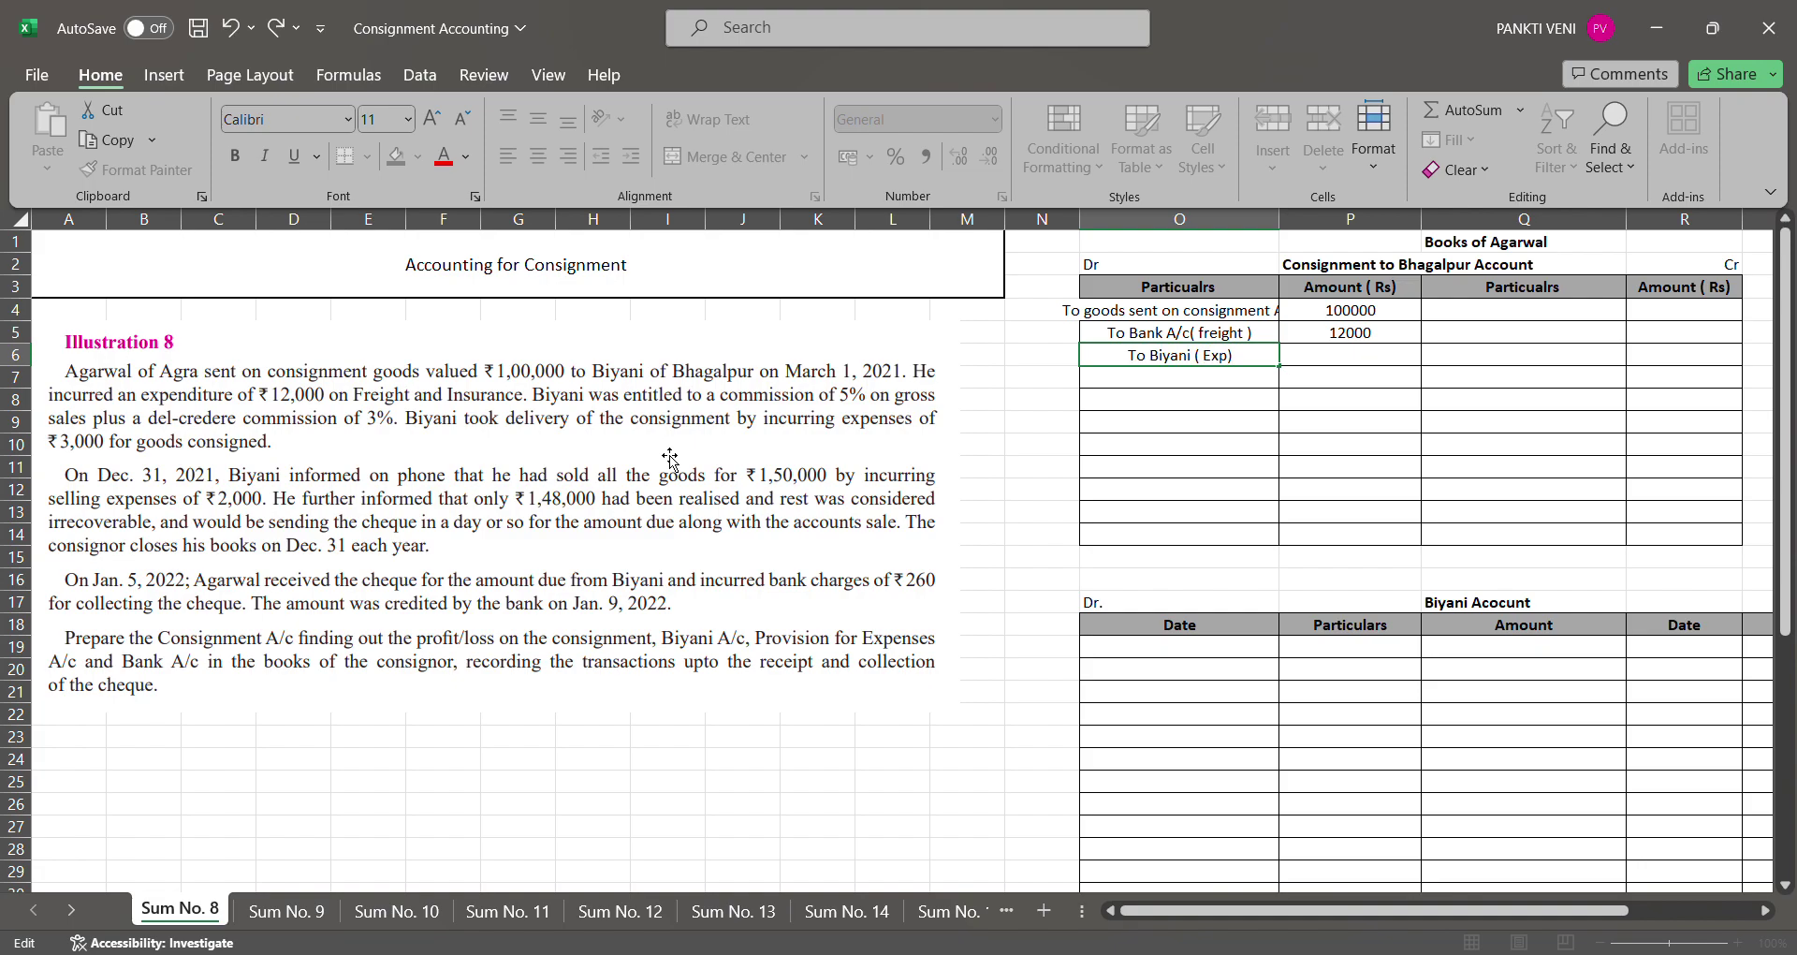
key(Tab)
text(3000)
key(Return)
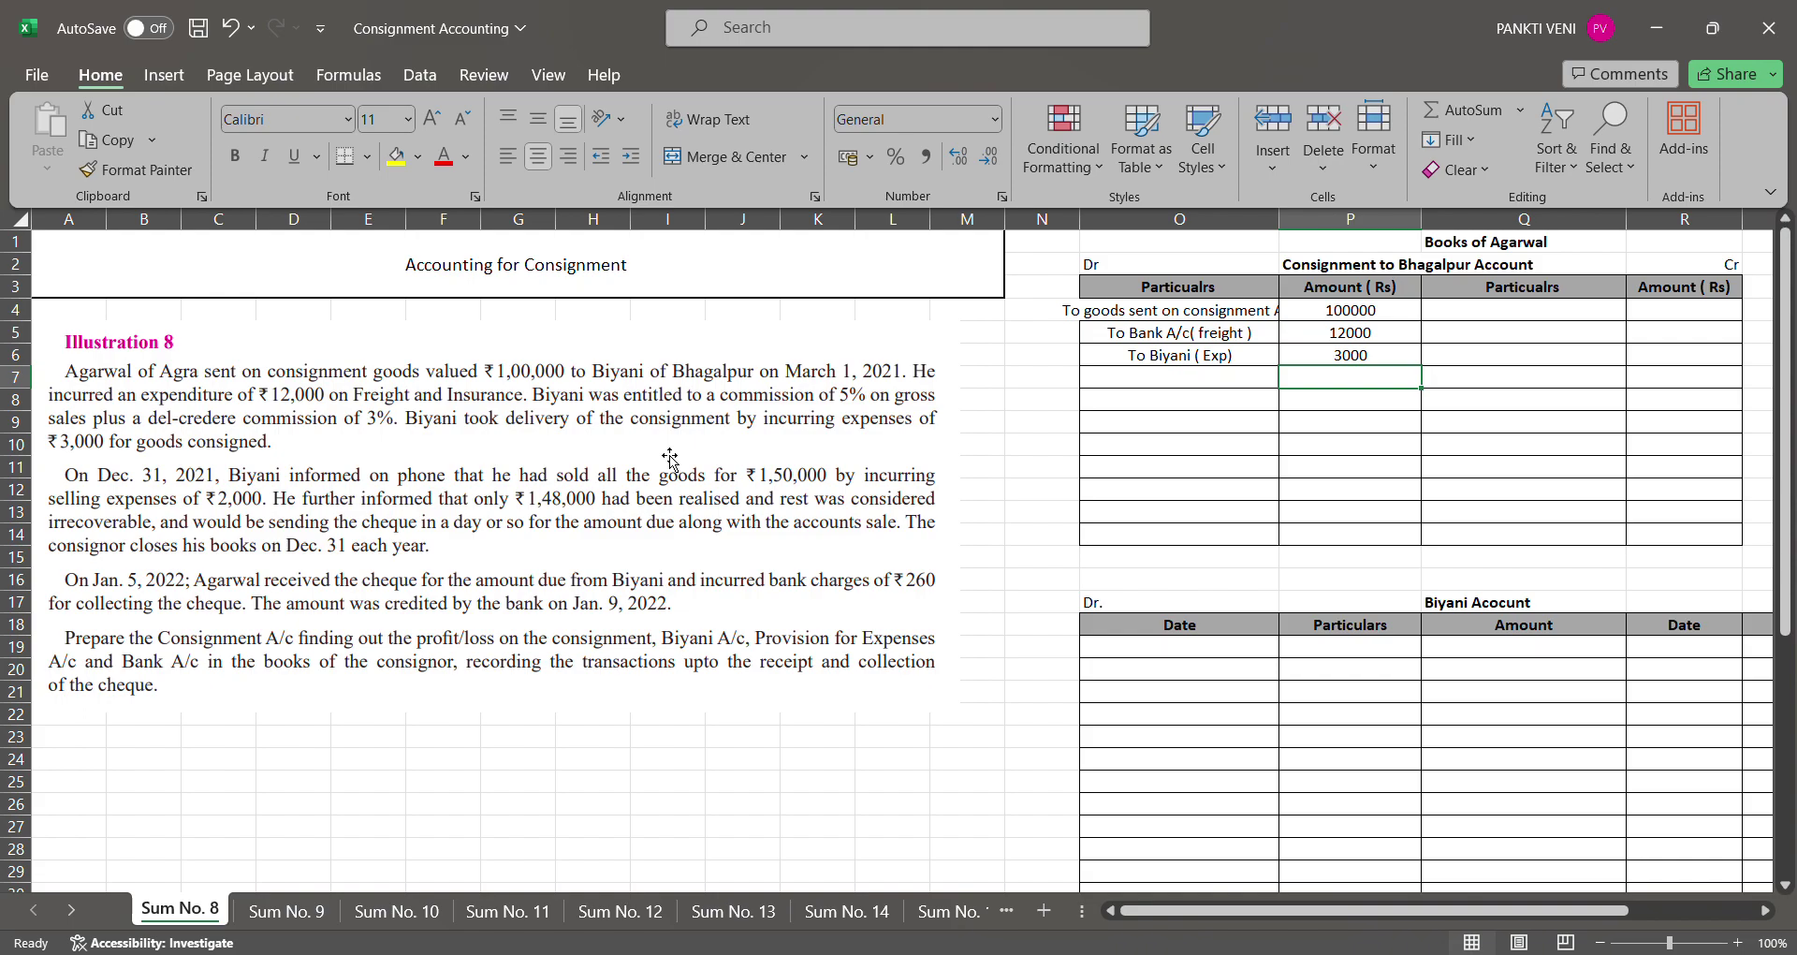
Enter "By" plus the consignee's name with amount 150000 as the first credit entry in the consignment account
key(Right)
key(Up)
key(Up)
key(Up)
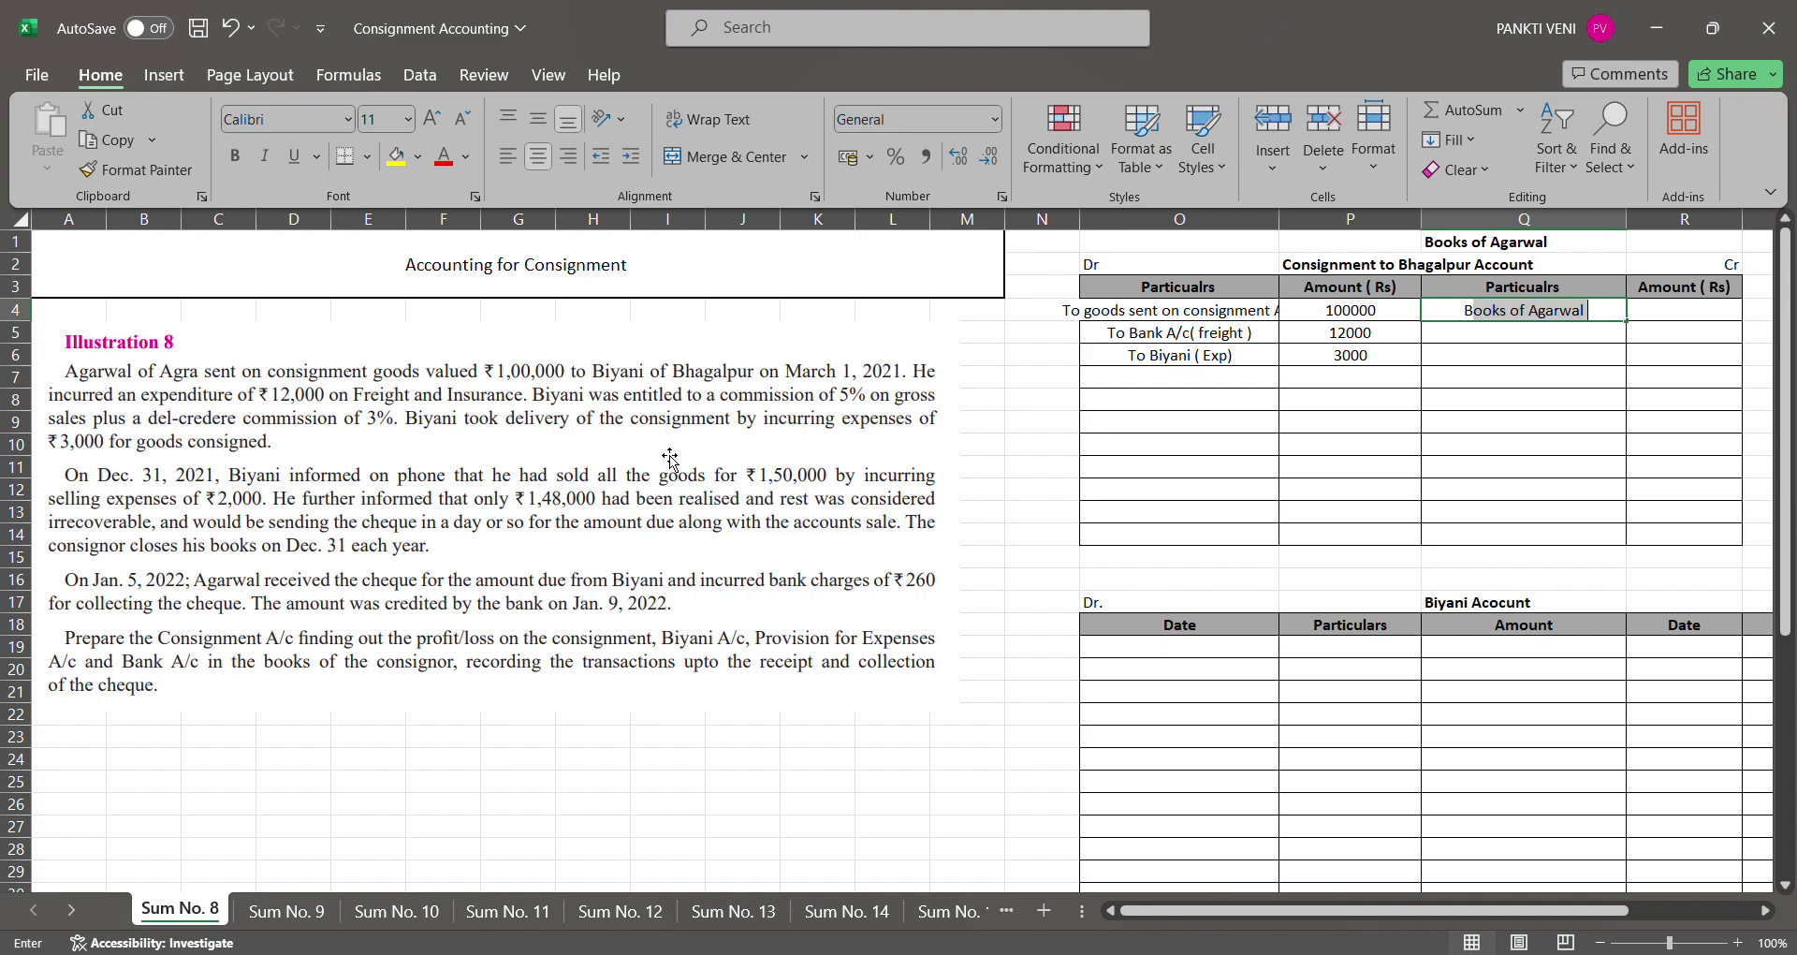
text(By Biyani)
key(Return)
key(Right)
key(Up)
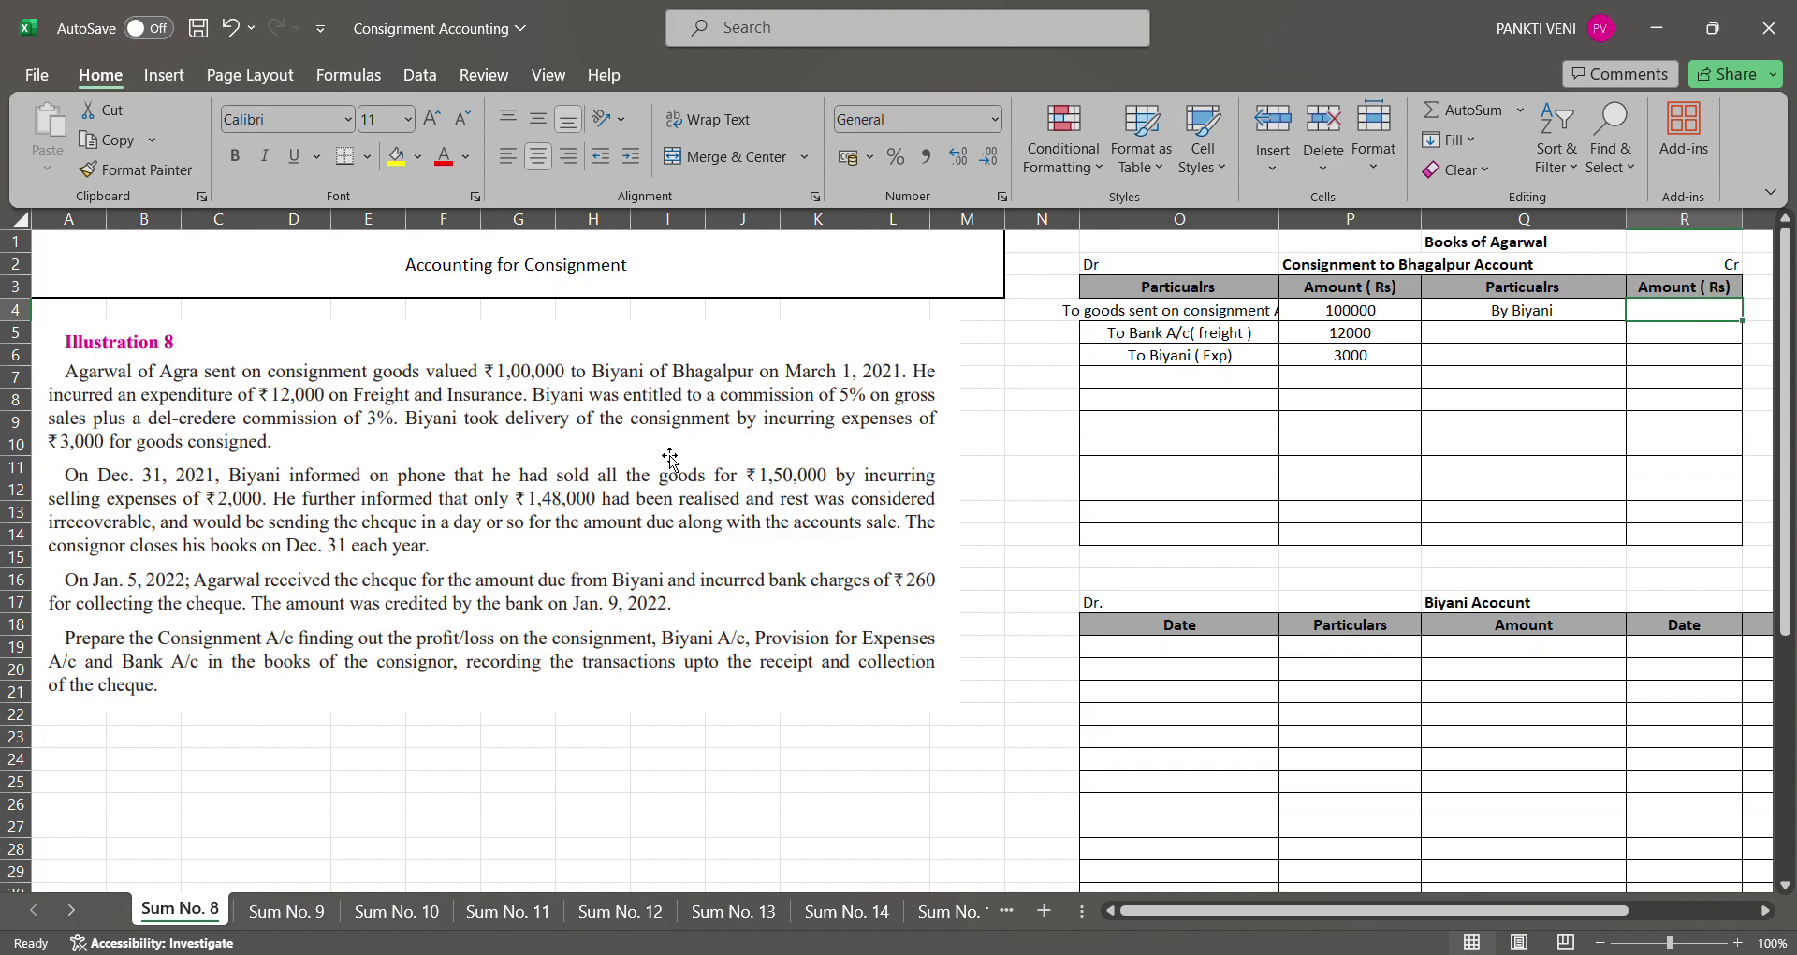
text(150000)
key(Return)
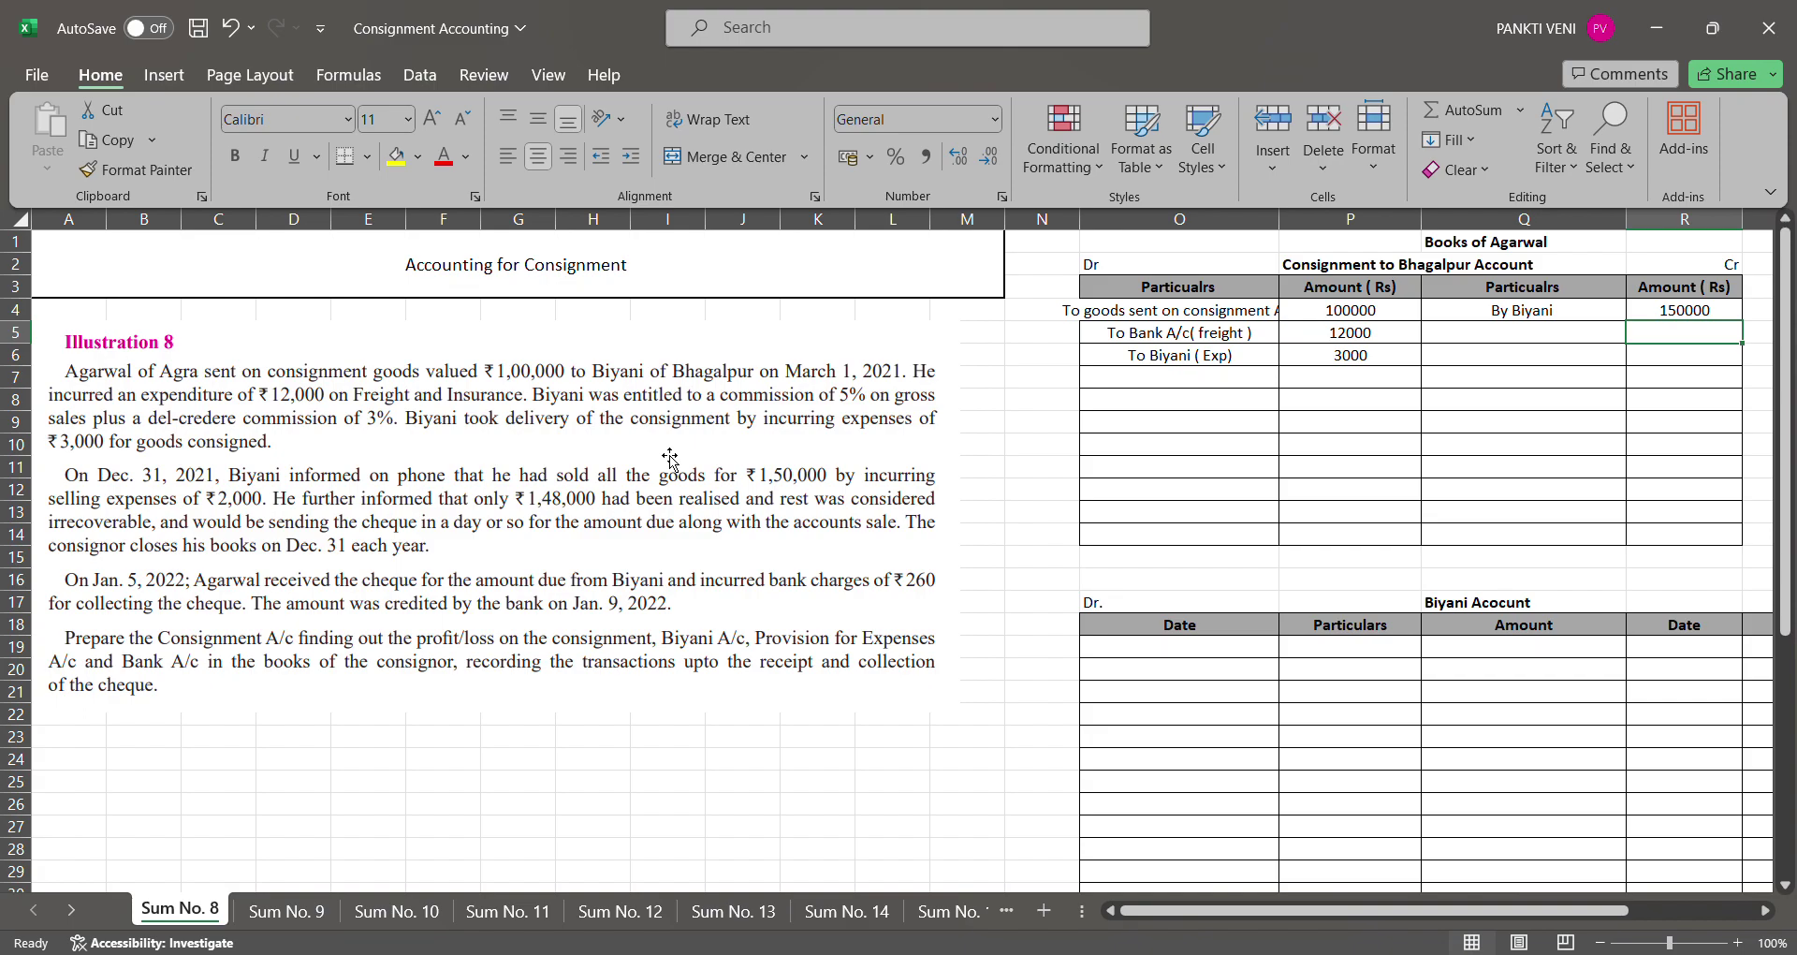
Copy the consignee's expense label from O6 to O7 and change its bracketed text to "( Selling exp)"
key(Left)
key(Left)
key(Down)
key(Left)
key(Down)
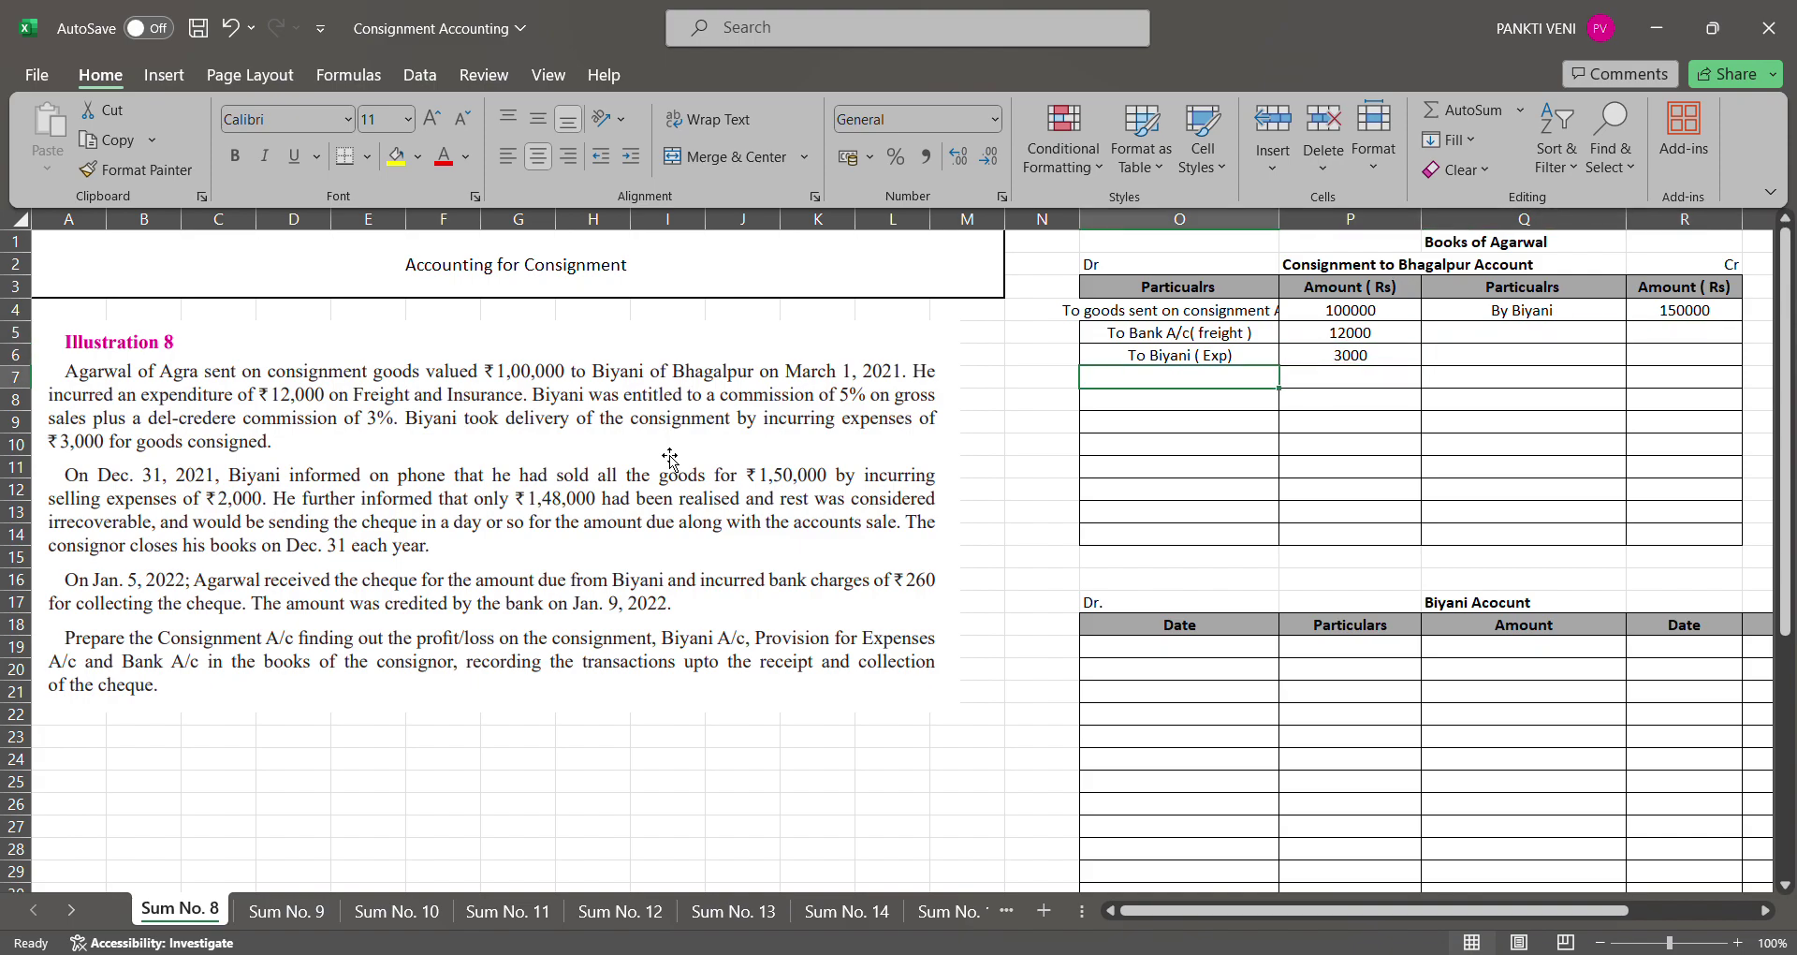
key(Up)
key(ctrl+c)
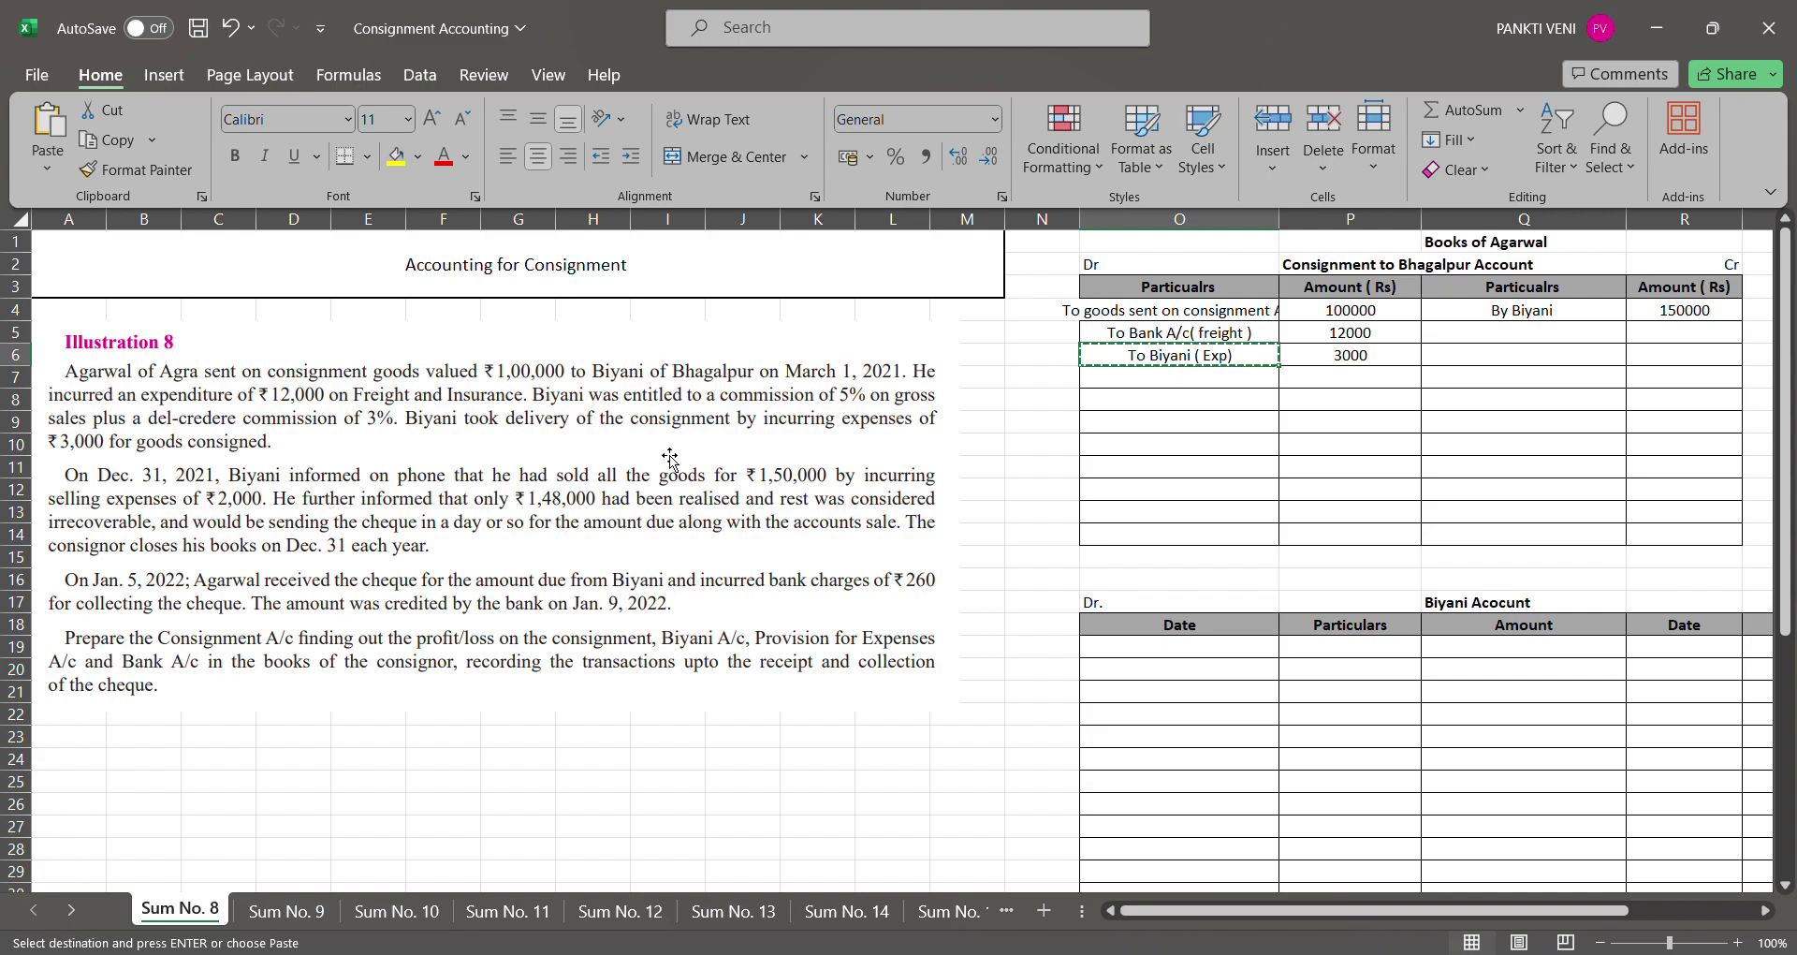
key(Down)
key(Return)
key(F2)
key(BackSpace)
key(BackSpace)
key(BackSpace)
key(BackSpace)
text(S)
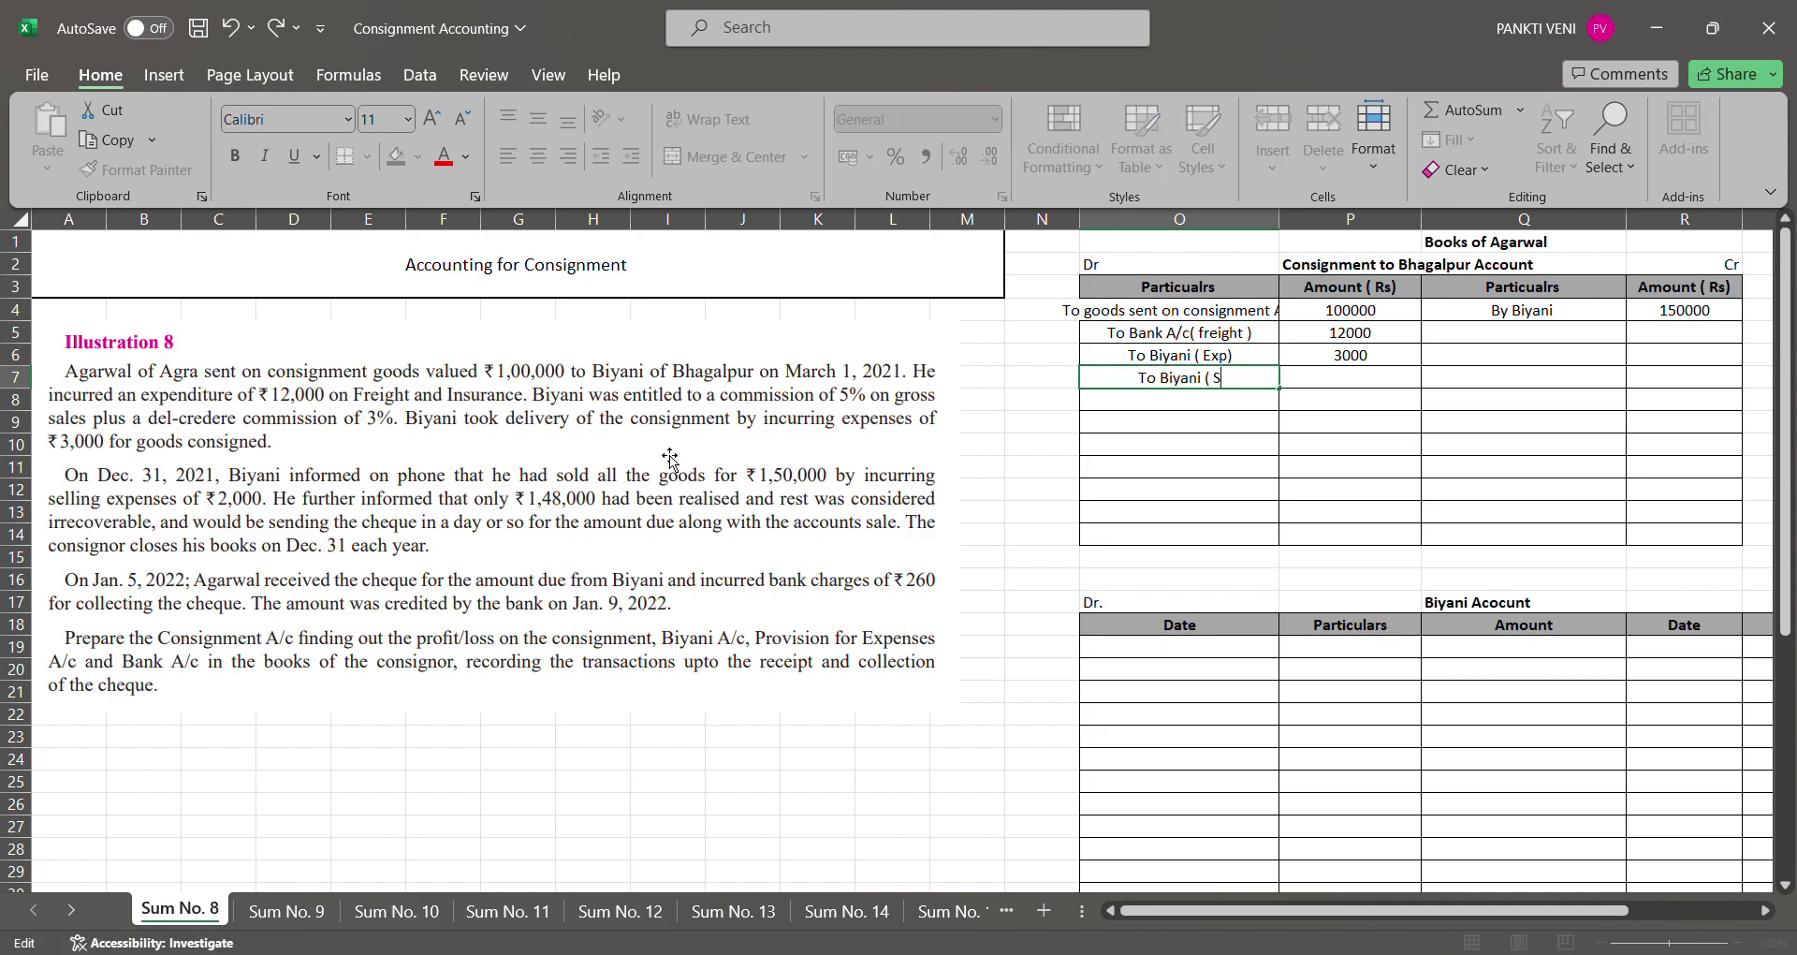
text(elling exp))
key(Return)
Enter 2000 as the amount for the selling expenses entry in row 7
key(Up)
key(Right)
text(2000)
key(Return)
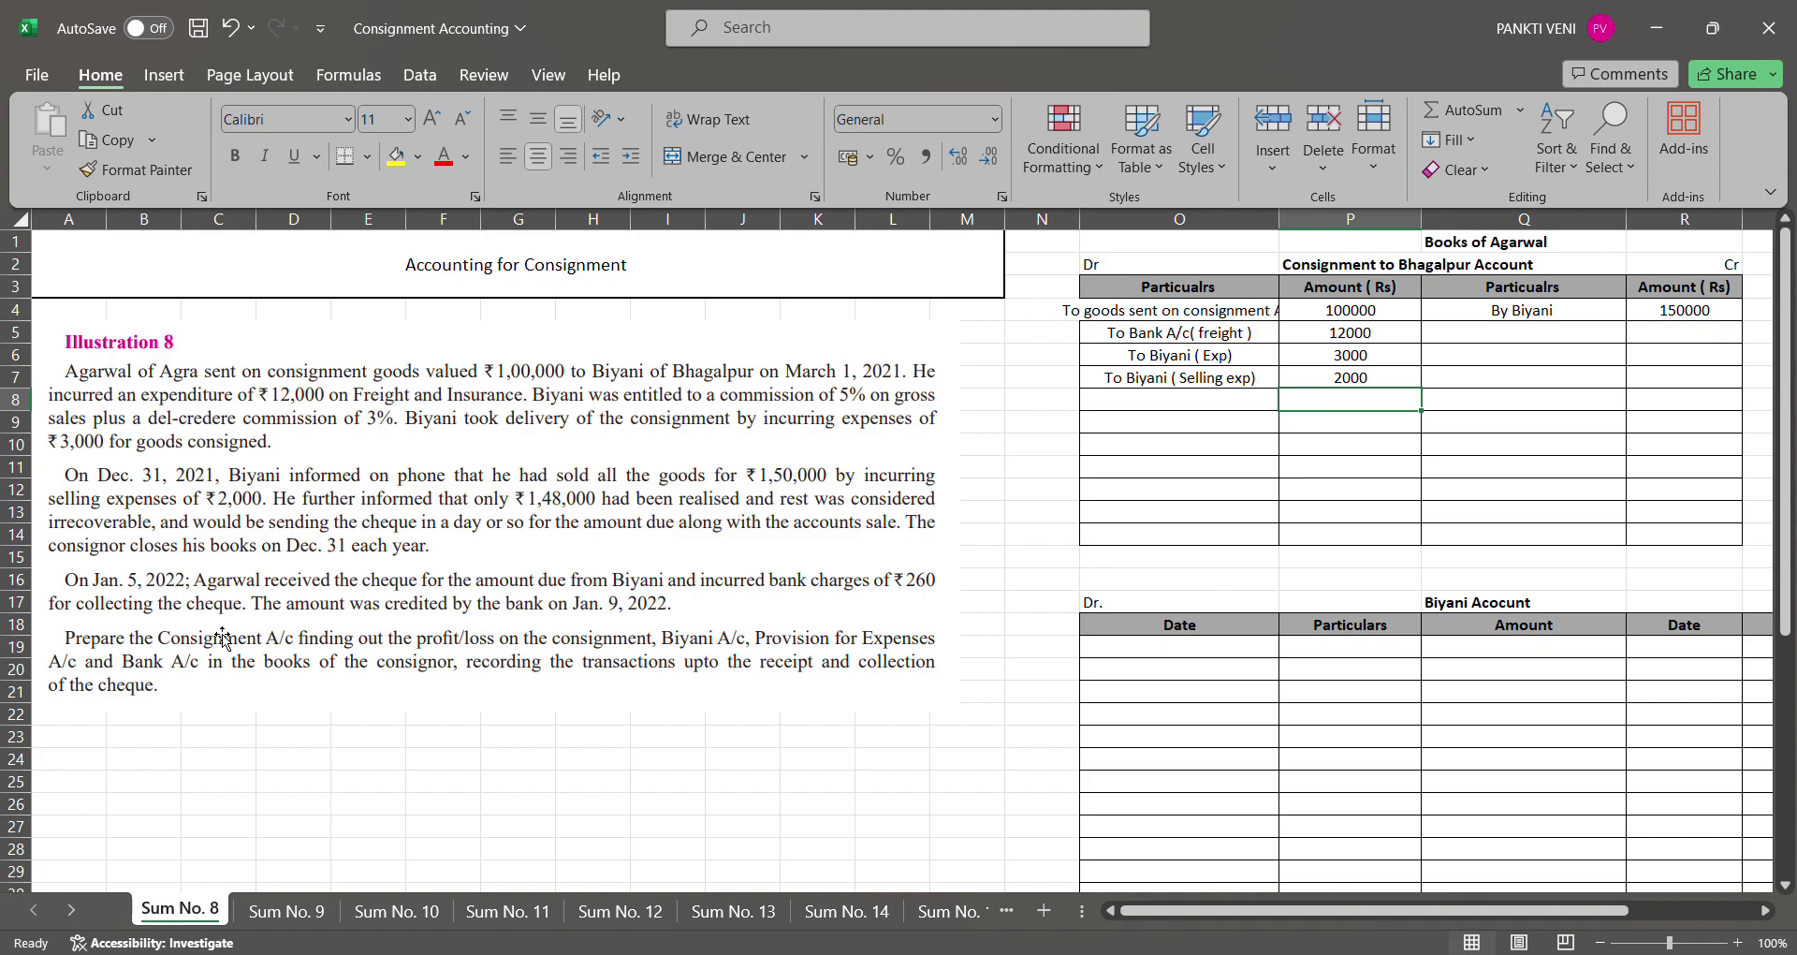
Add the debit entry "To Provision for Exp" with amount 260 in row 9, leaving row 8 blank
key(Left)
key(Down)
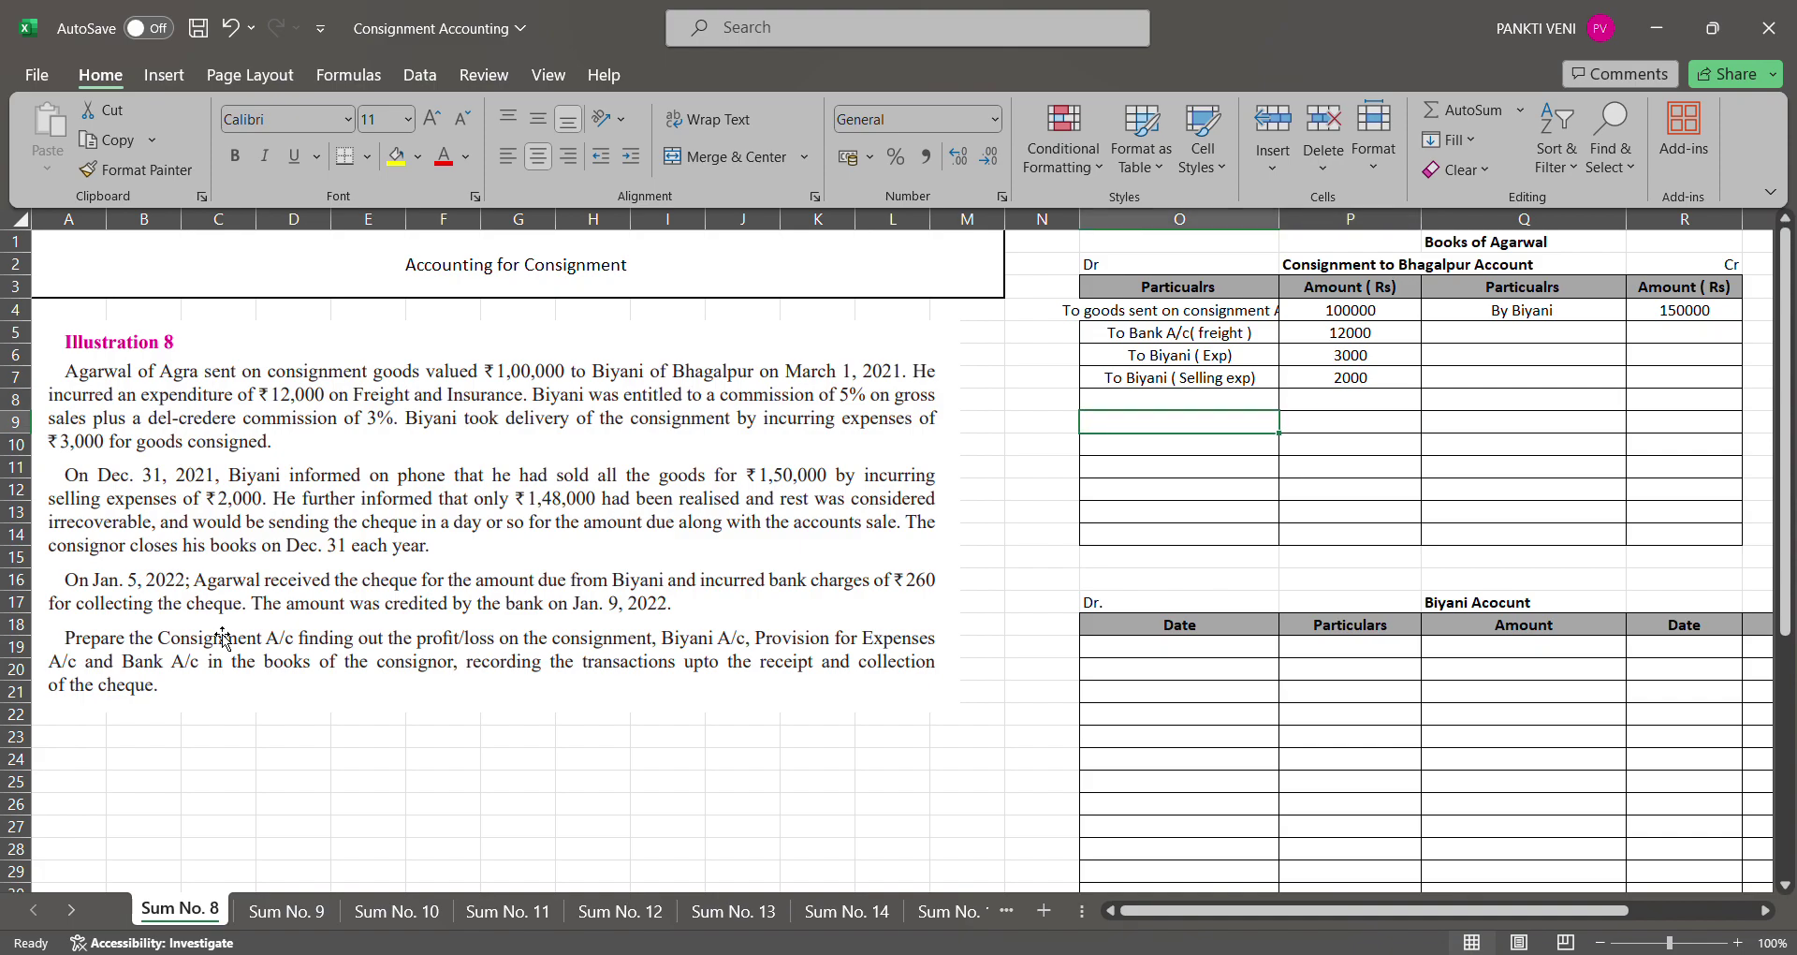
text(To Provis)
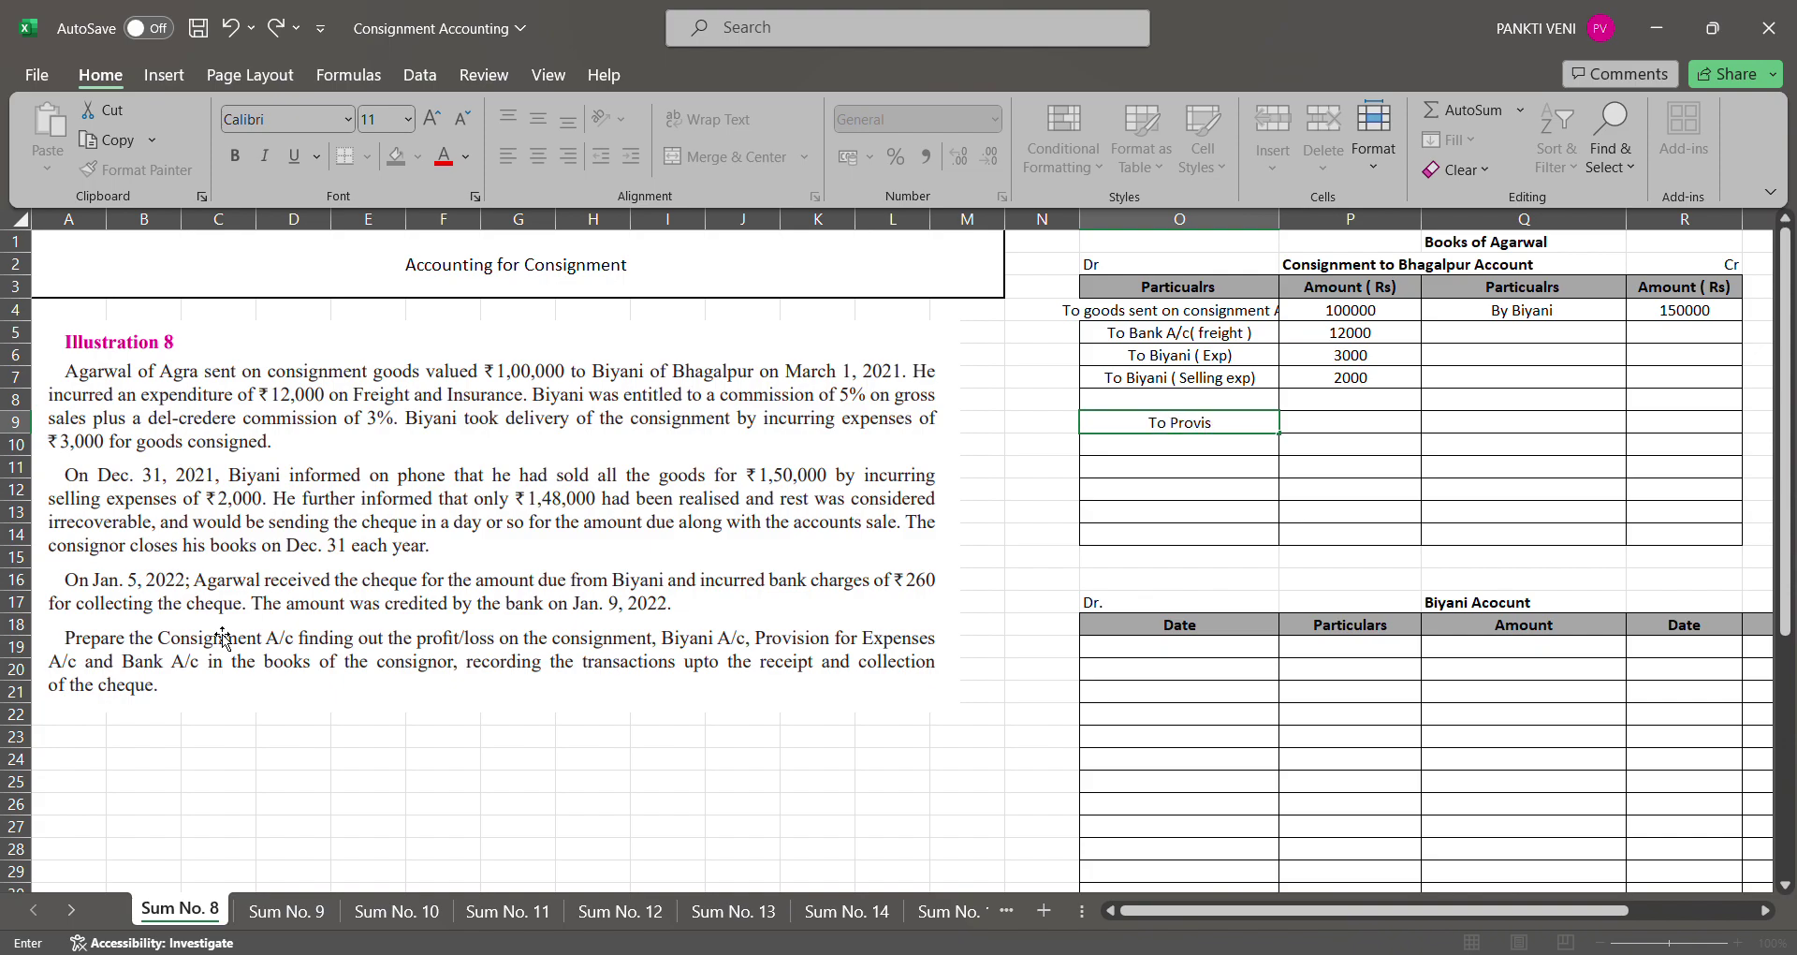
text(ion for Exp)
key(Return)
key(Up)
key(Right)
text(260)
key(Return)
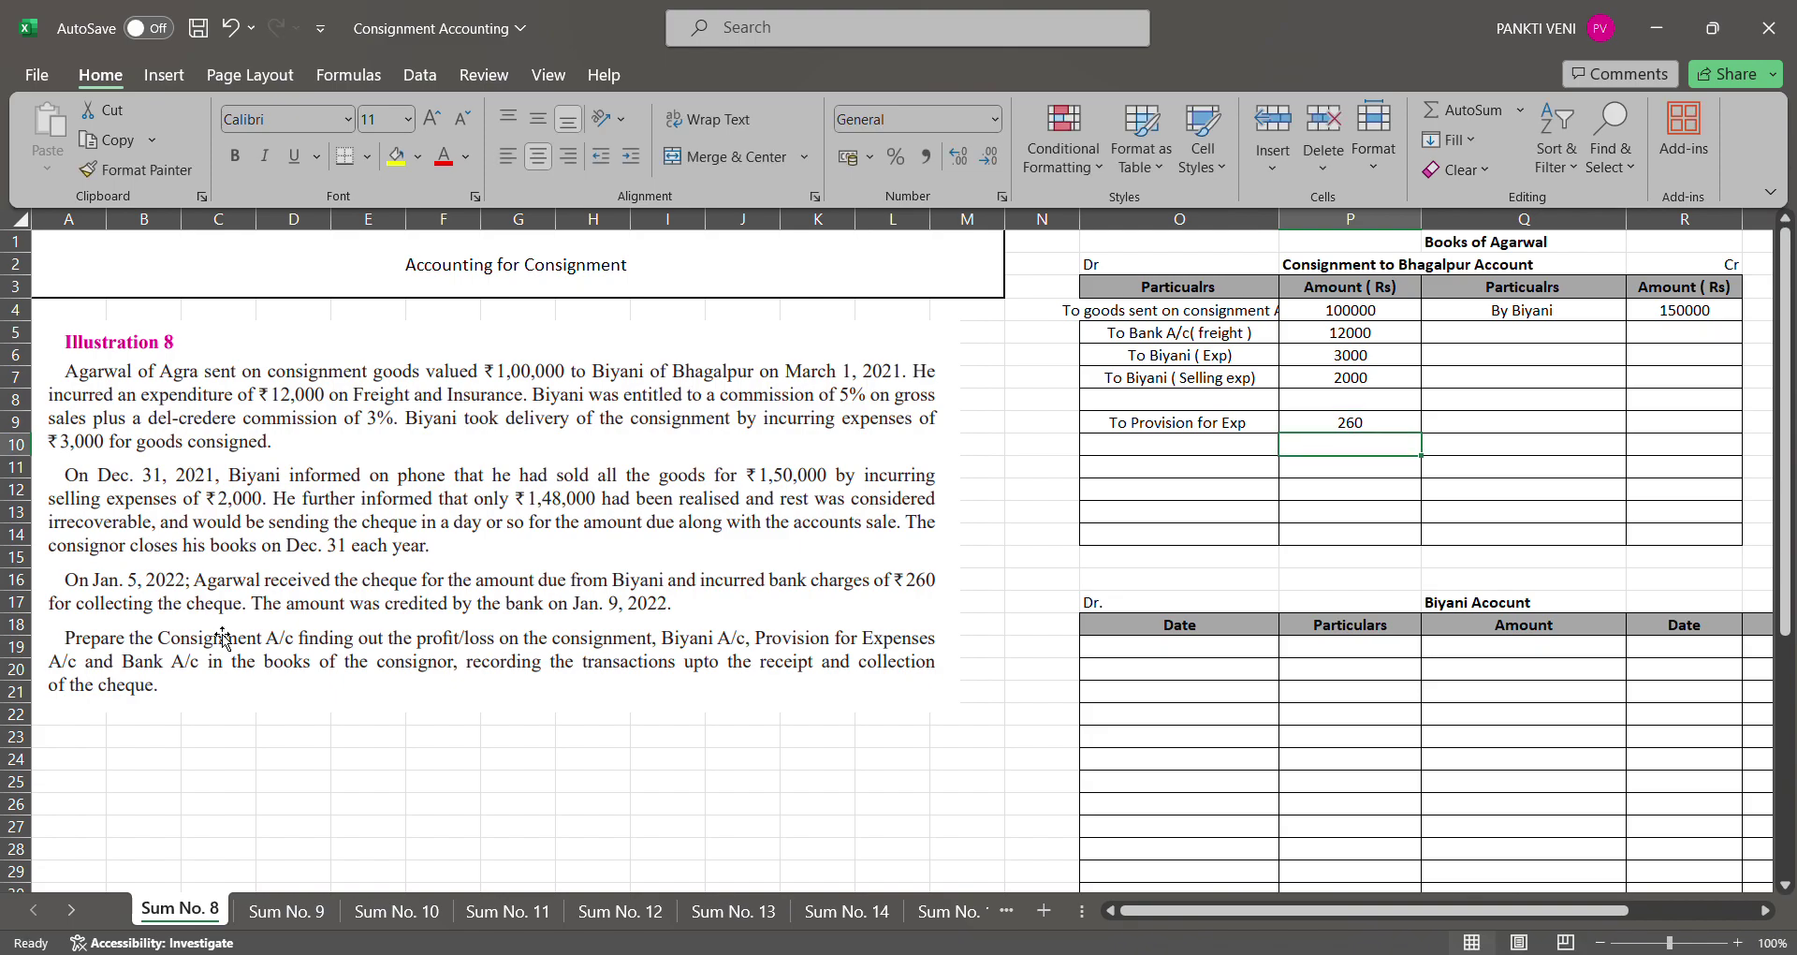
Append "( Collection Exp)" to the provision for expenses label in O9
key(Left)
key(Up)
key(F2)
text(()
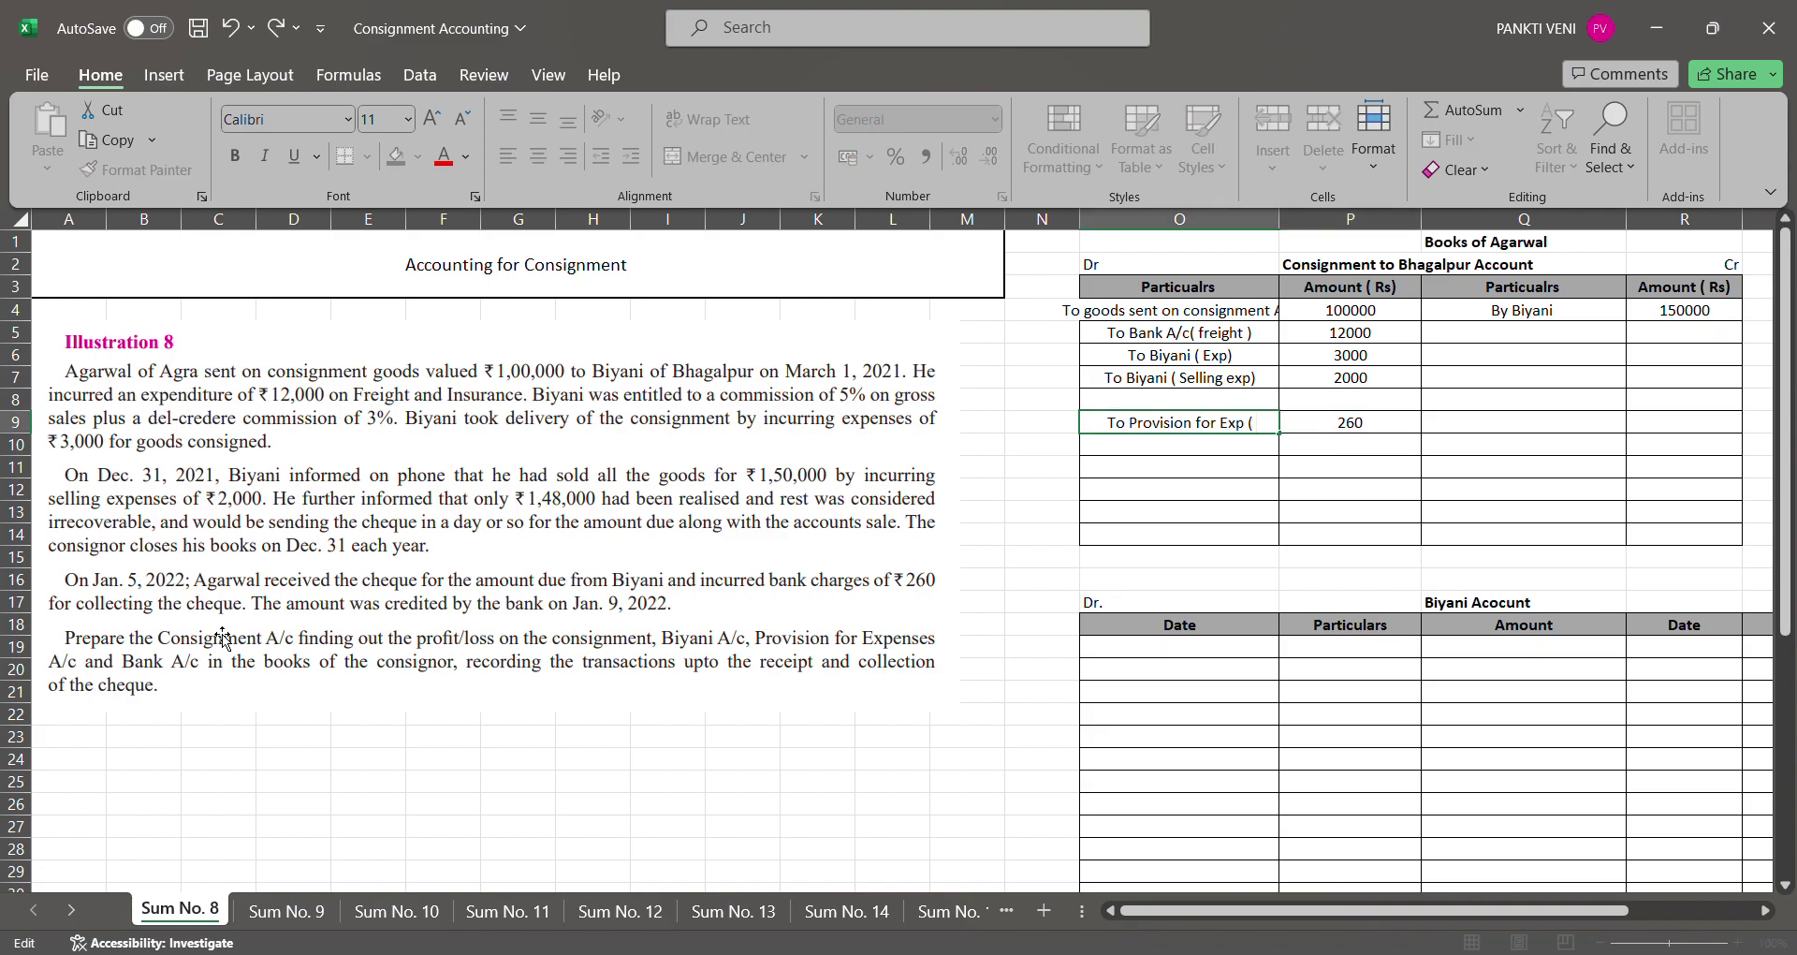
text( Collection Exp))
key(Return)
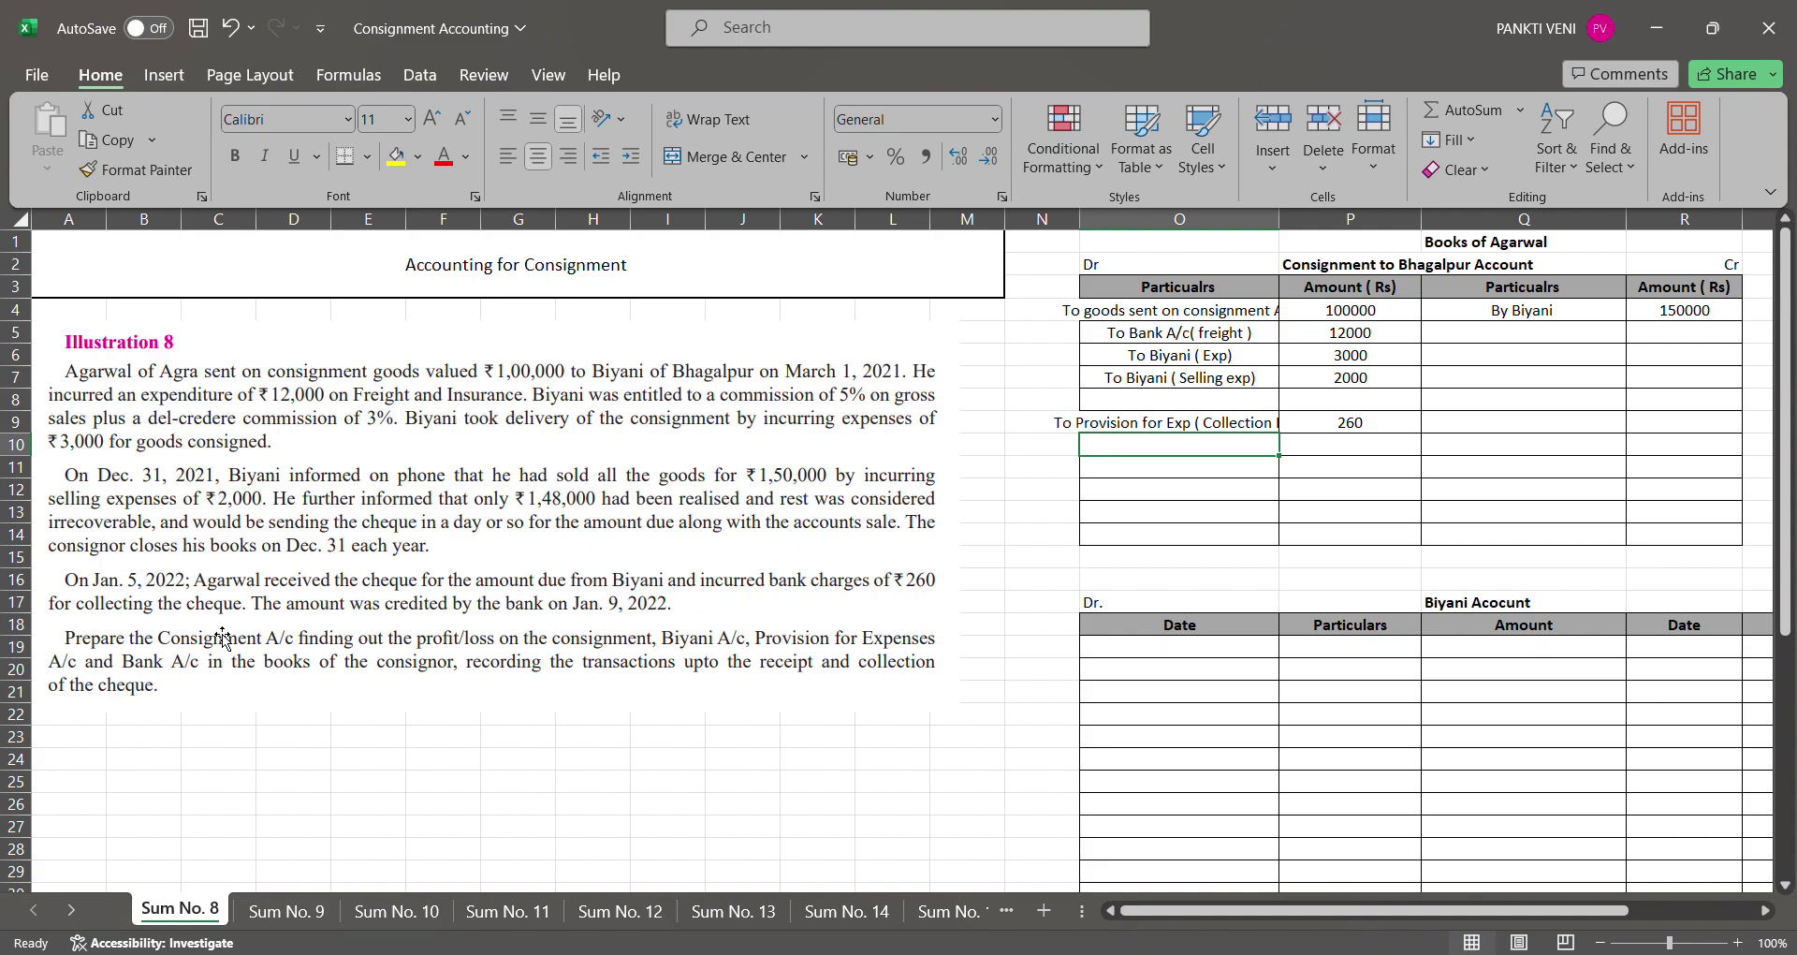
Enter "By Consignment" in Q19, in the first blank row of the consignee's account
key(Down)
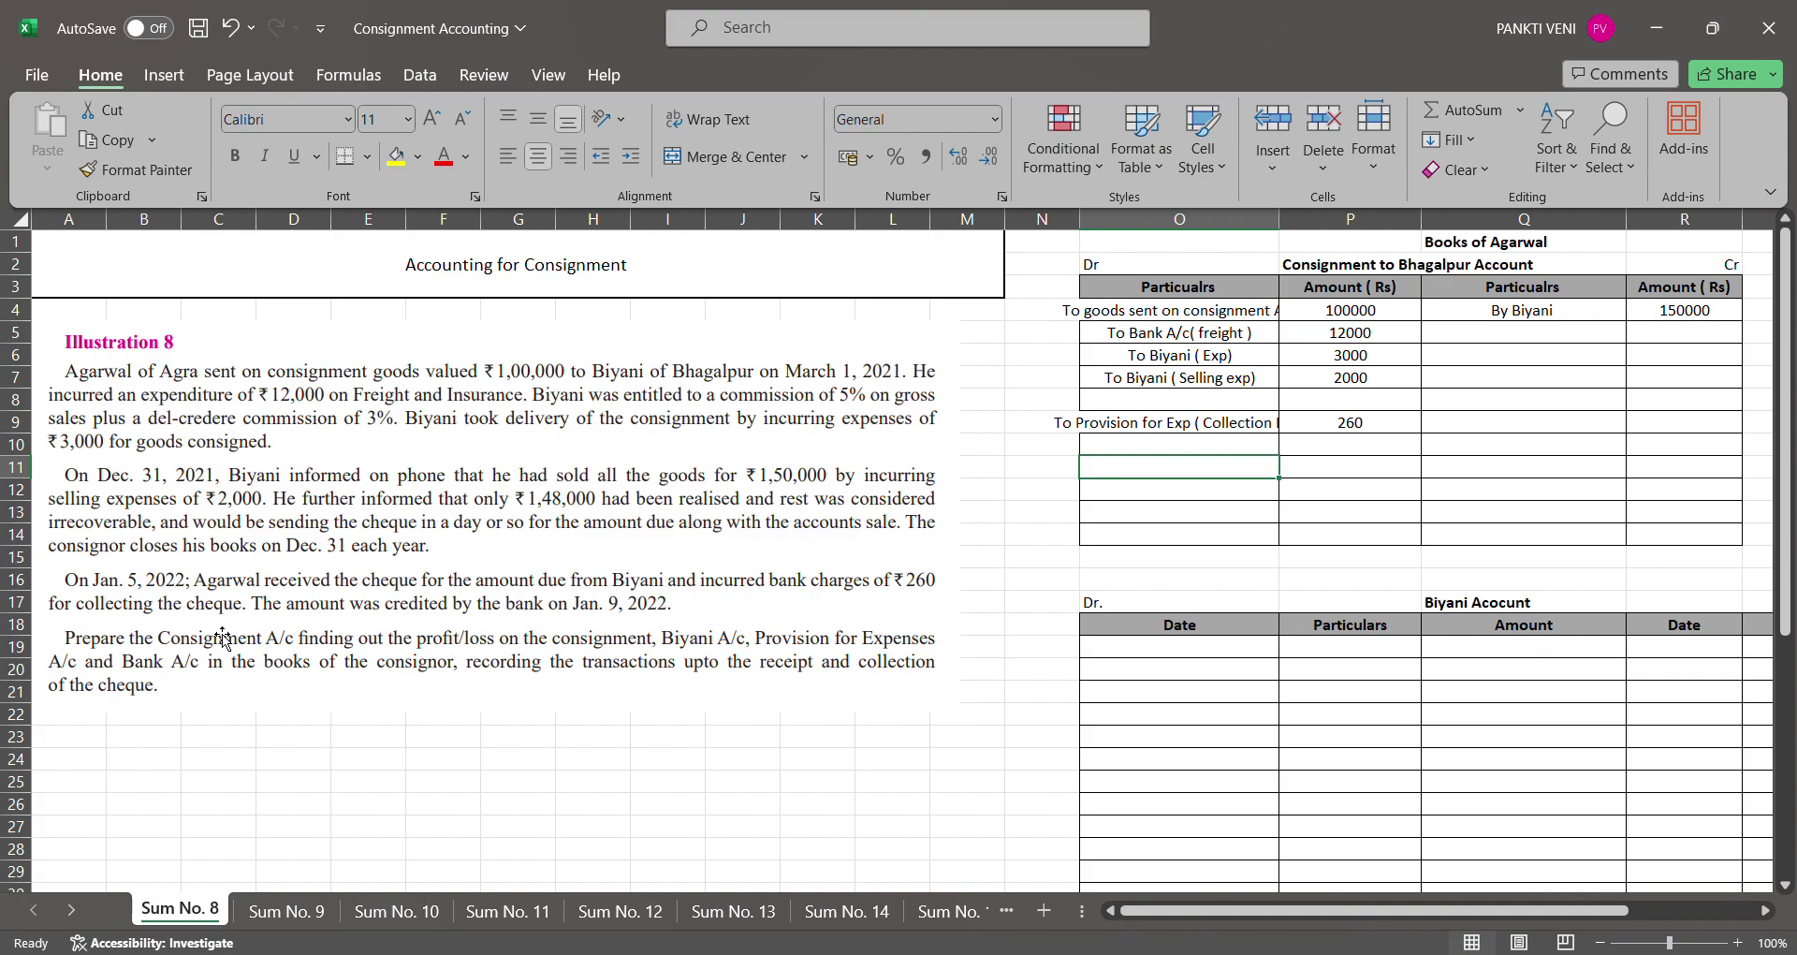
key(Down)
key(Down)
key(Down)
key(Down)
key(Down)
key(Down)
key(Down)
key(Right)
key(Right)
key(Down)
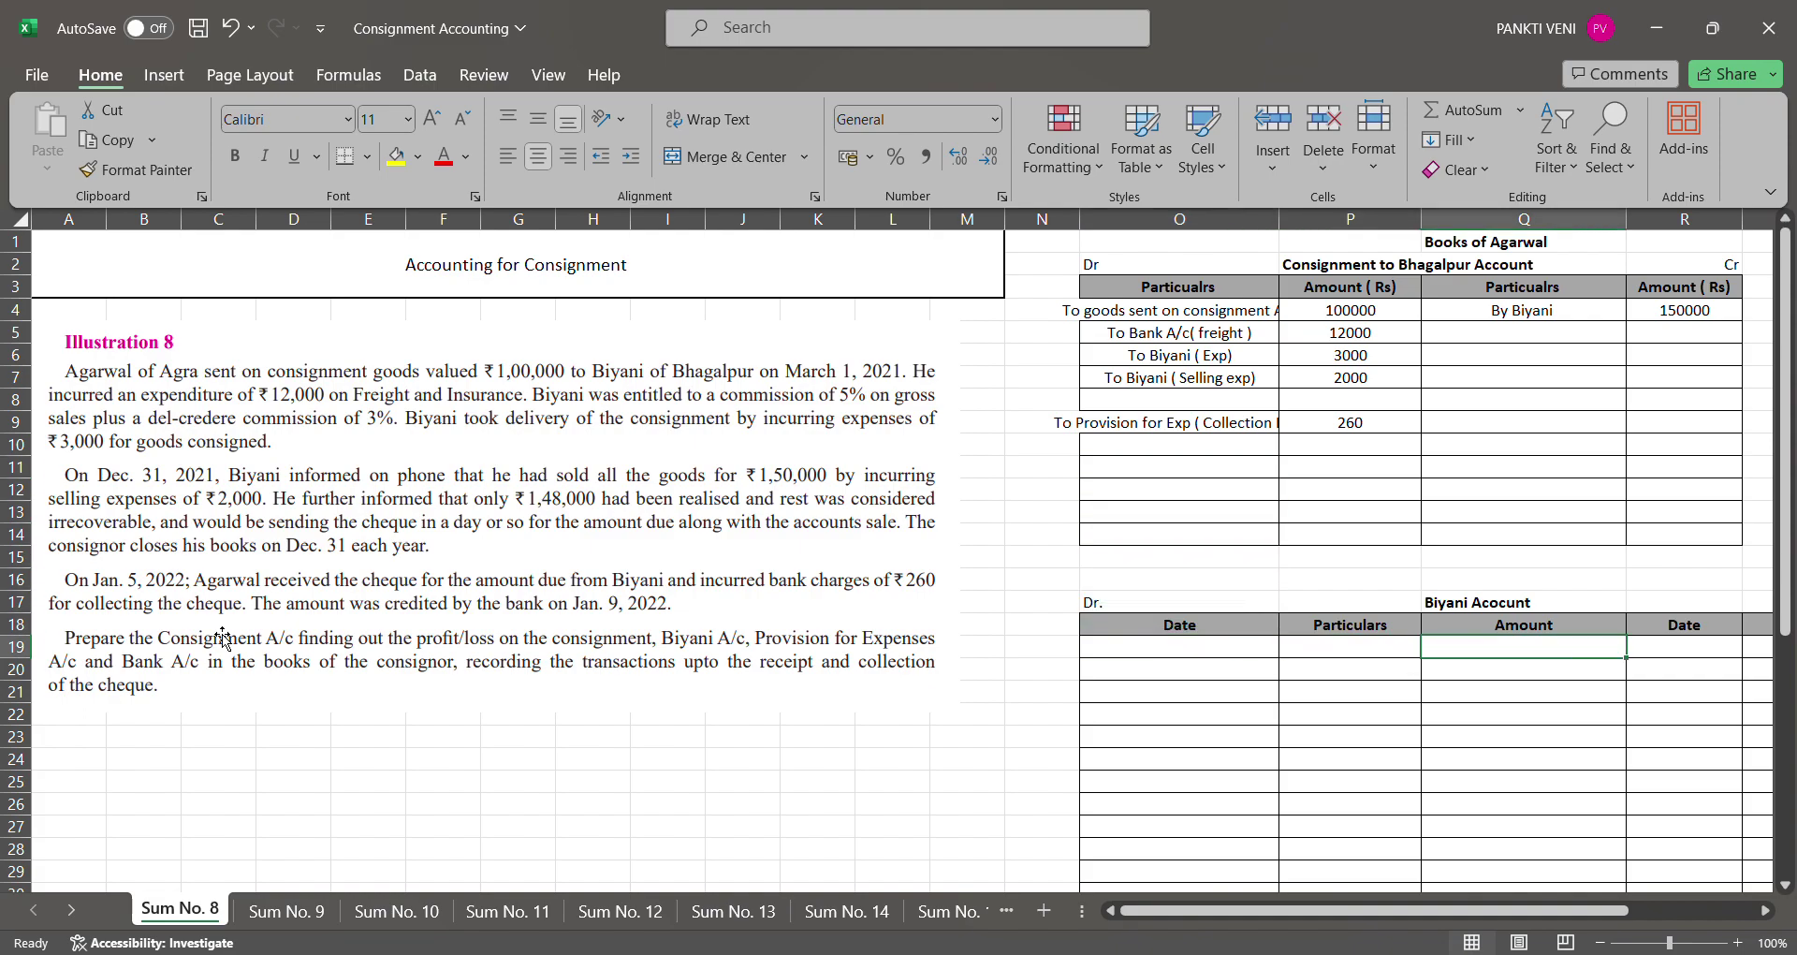
text(By)
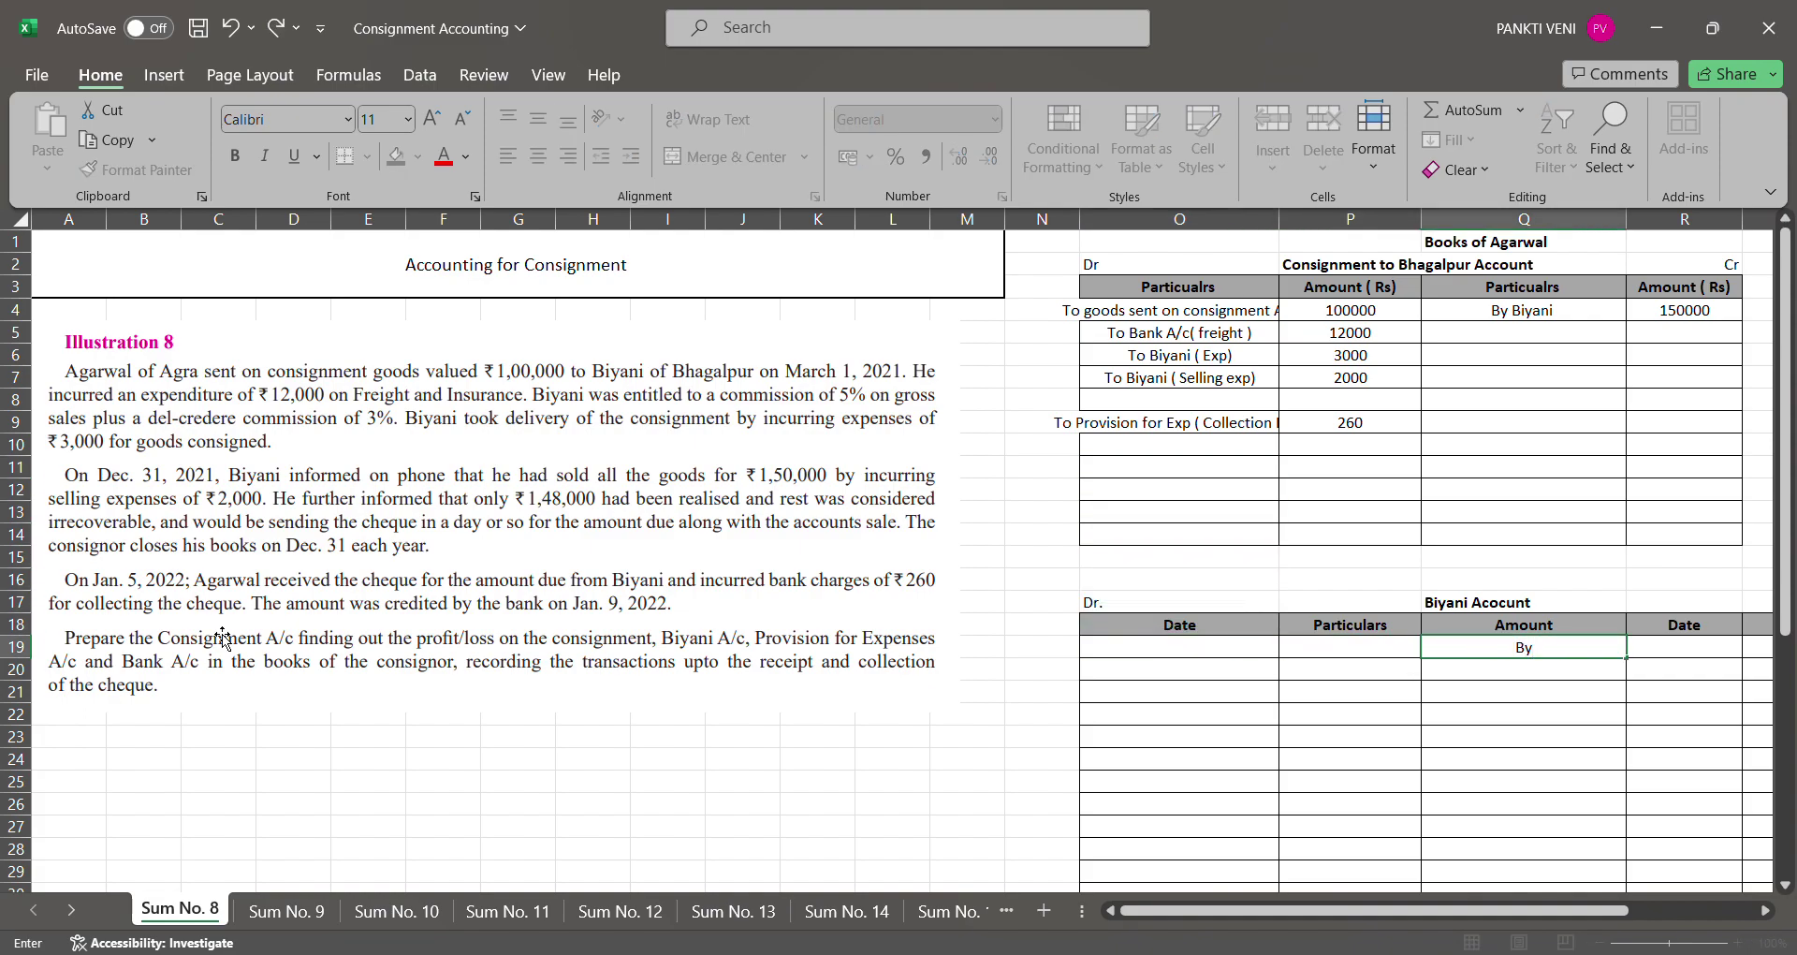
text( Consignment)
key(Tab)
Move the "By Consignment" entry to the credit-side Particulars cell S19 and go to its amount cell
scroll(222, 636, right, 1)
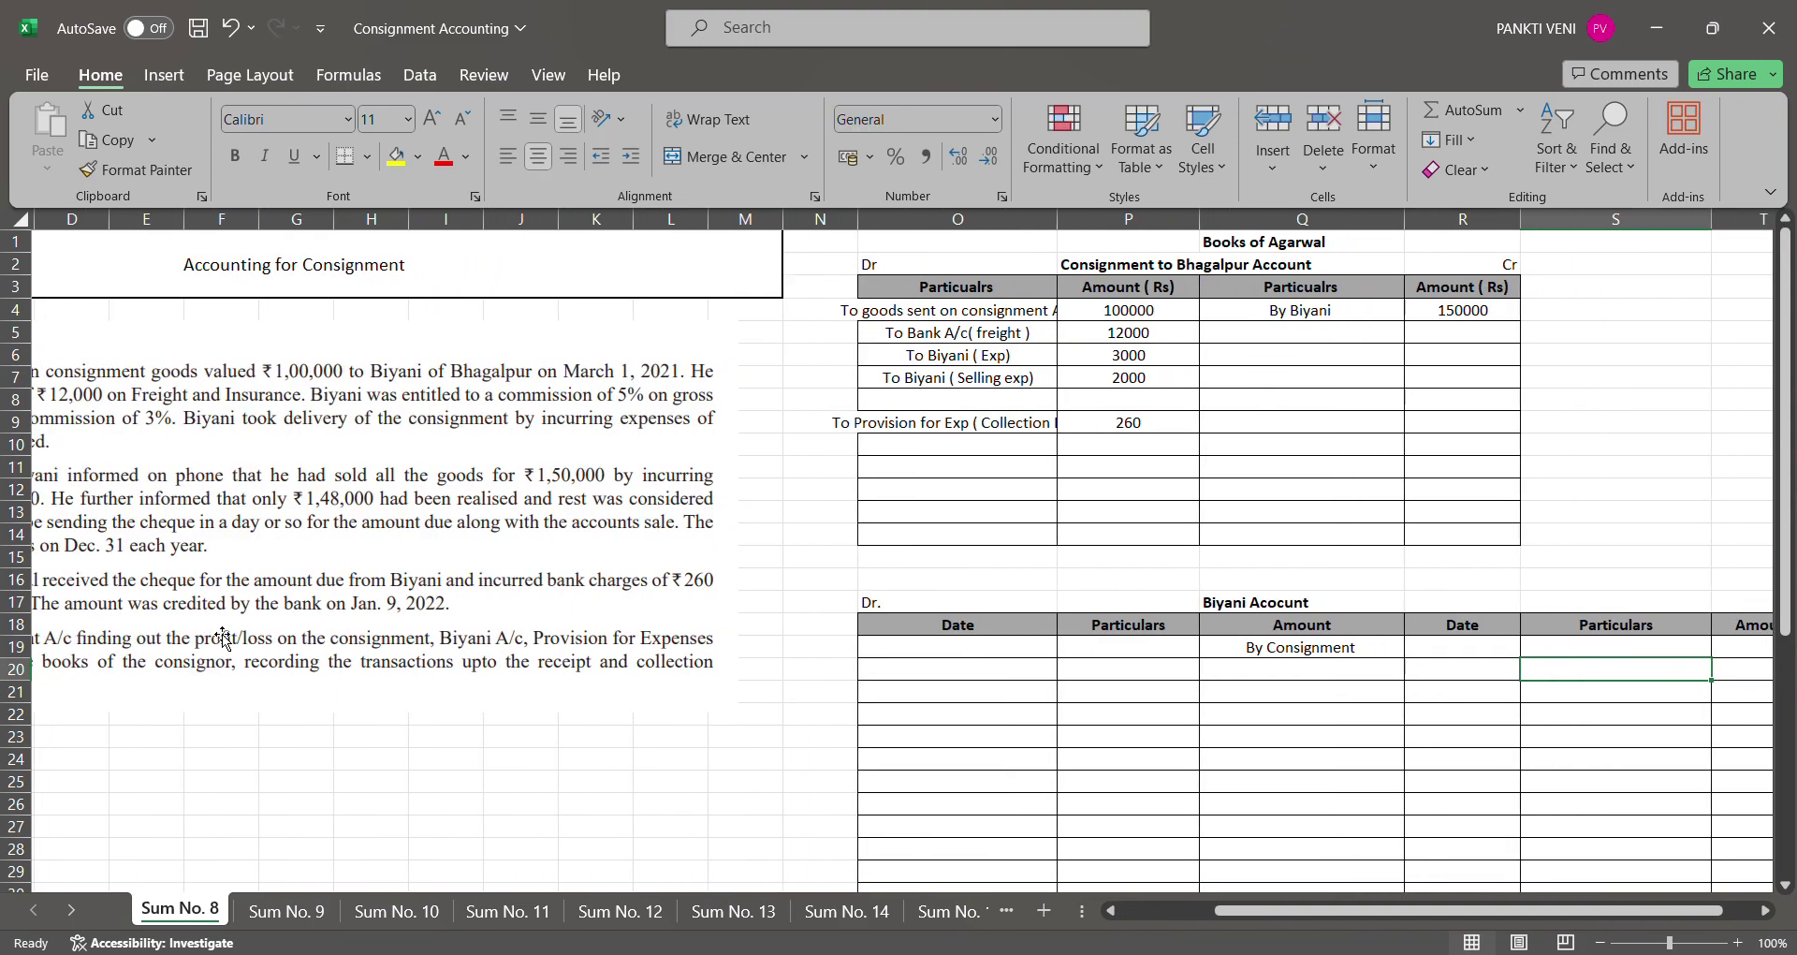
key(Left)
scroll(221, 633, right, 2)
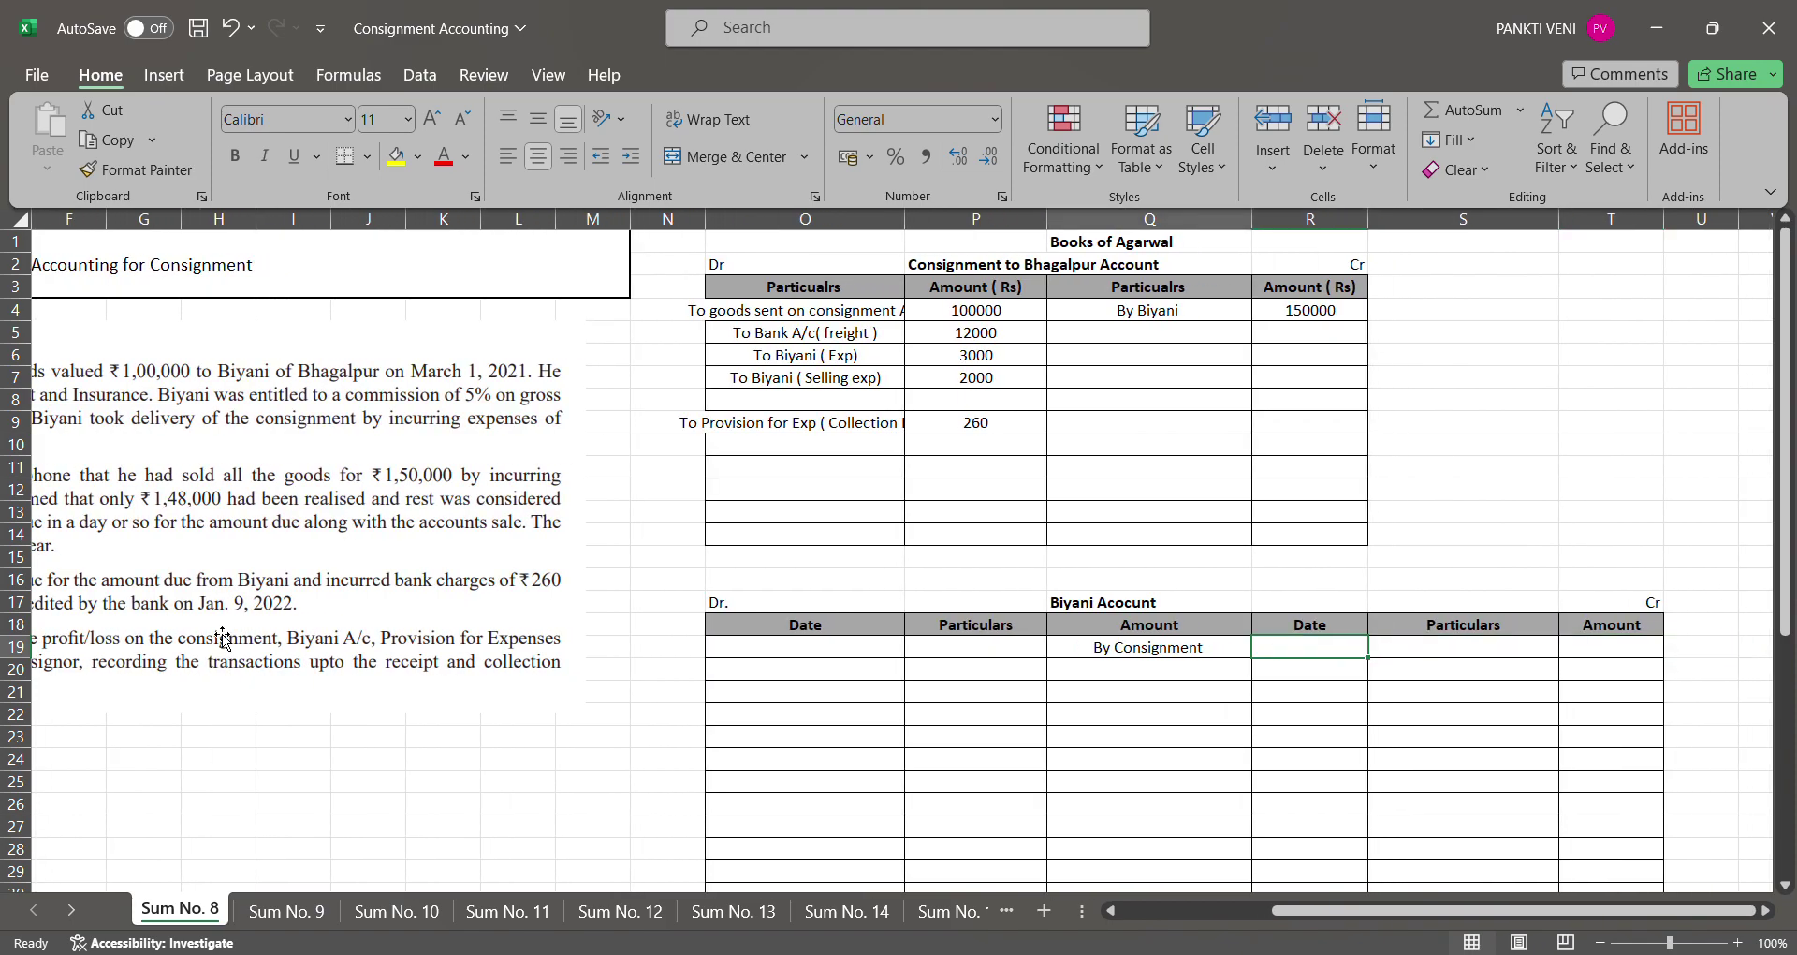
key(ctrl+x)
key(Right)
key(Right)
key(ctrl+v)
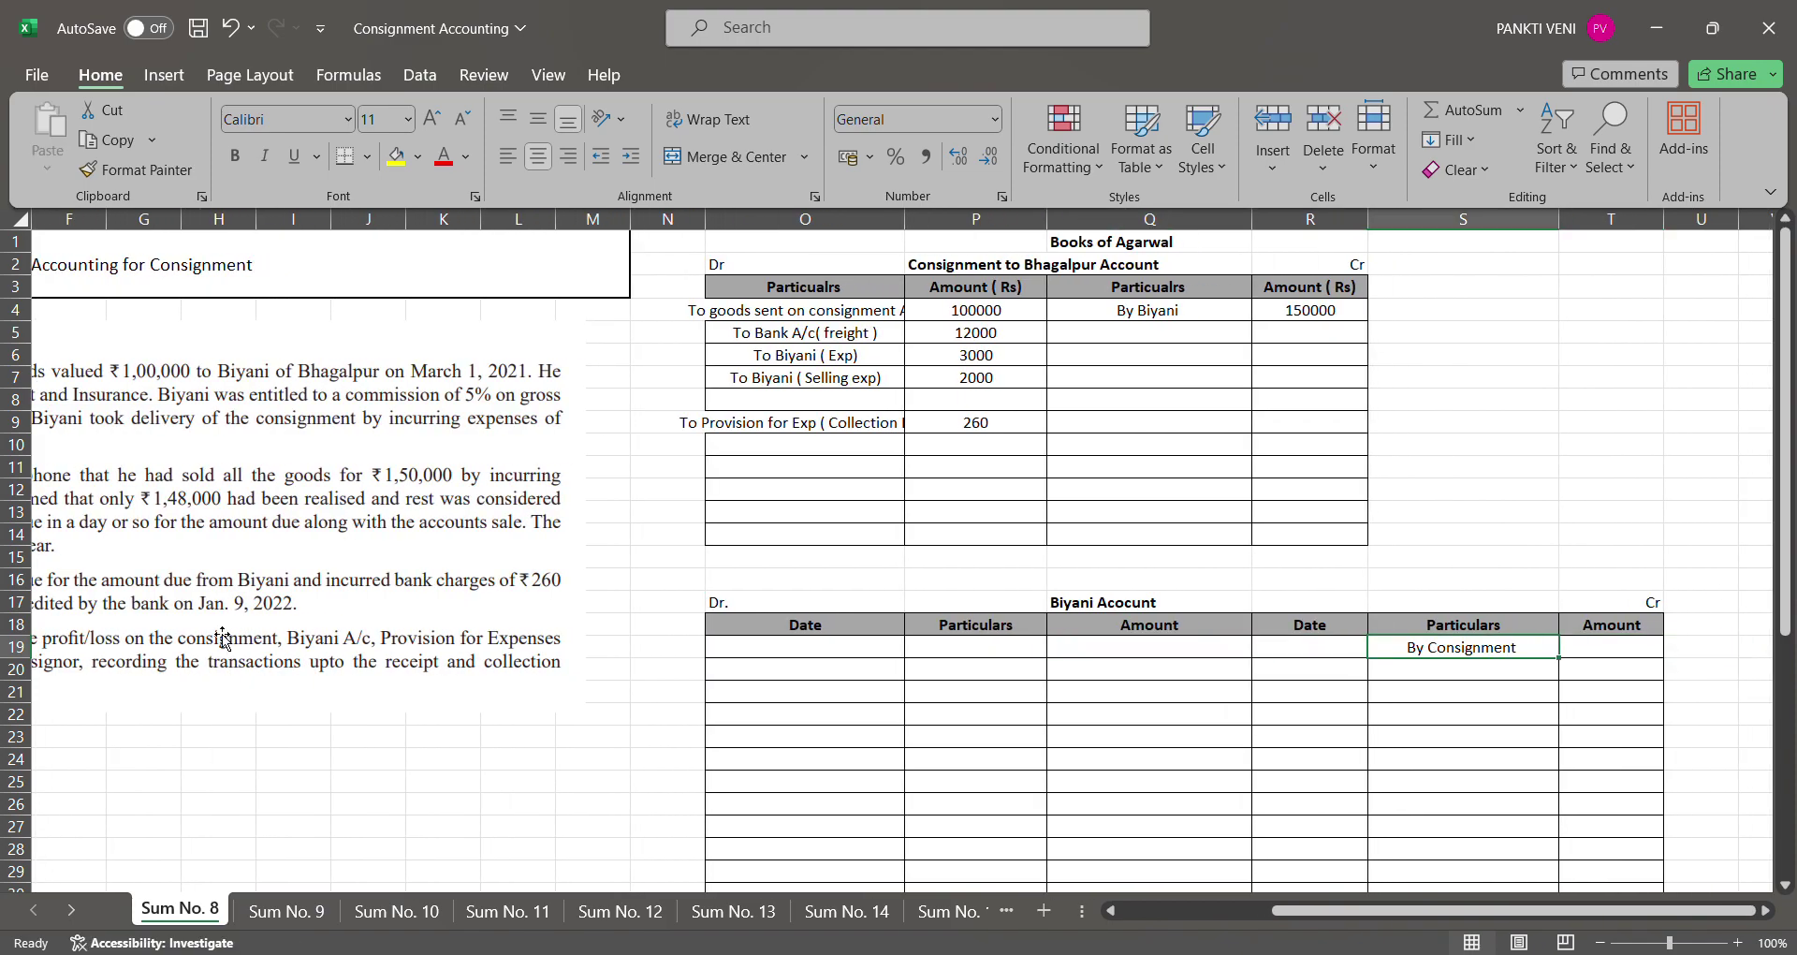
key(Right)
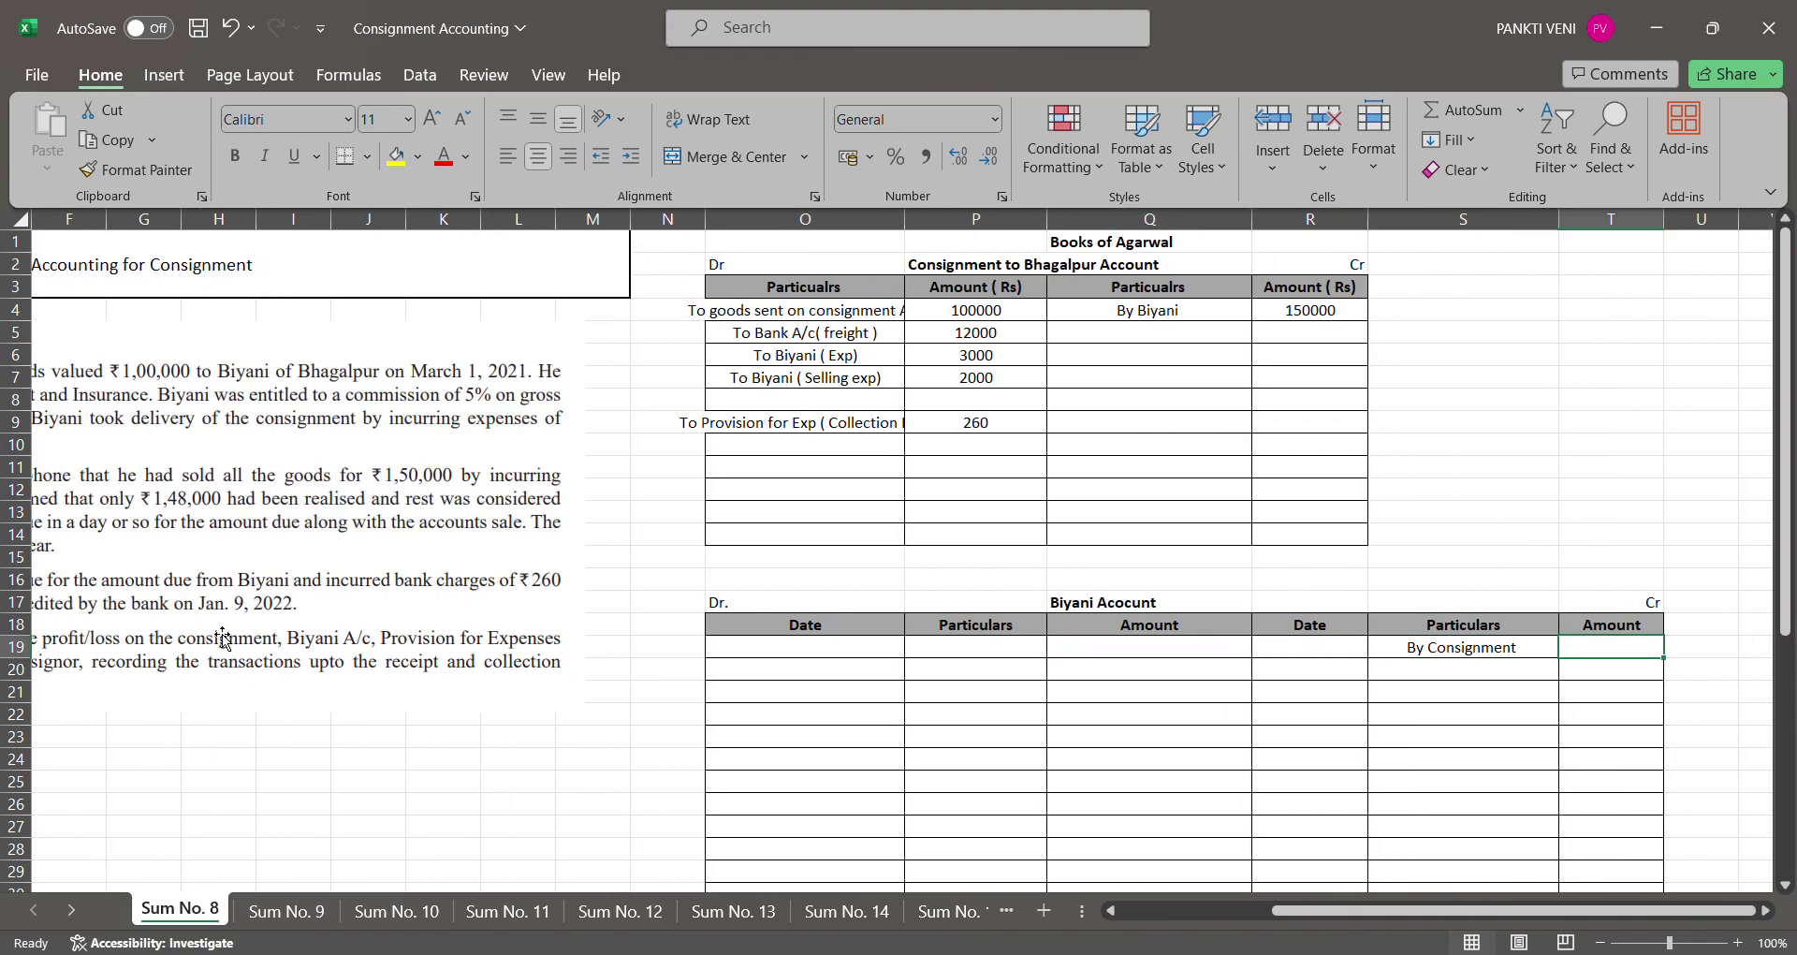
Enter 5000 as the amount of the "By Consignment" credit entry in T19
text(5000)
key(Return)
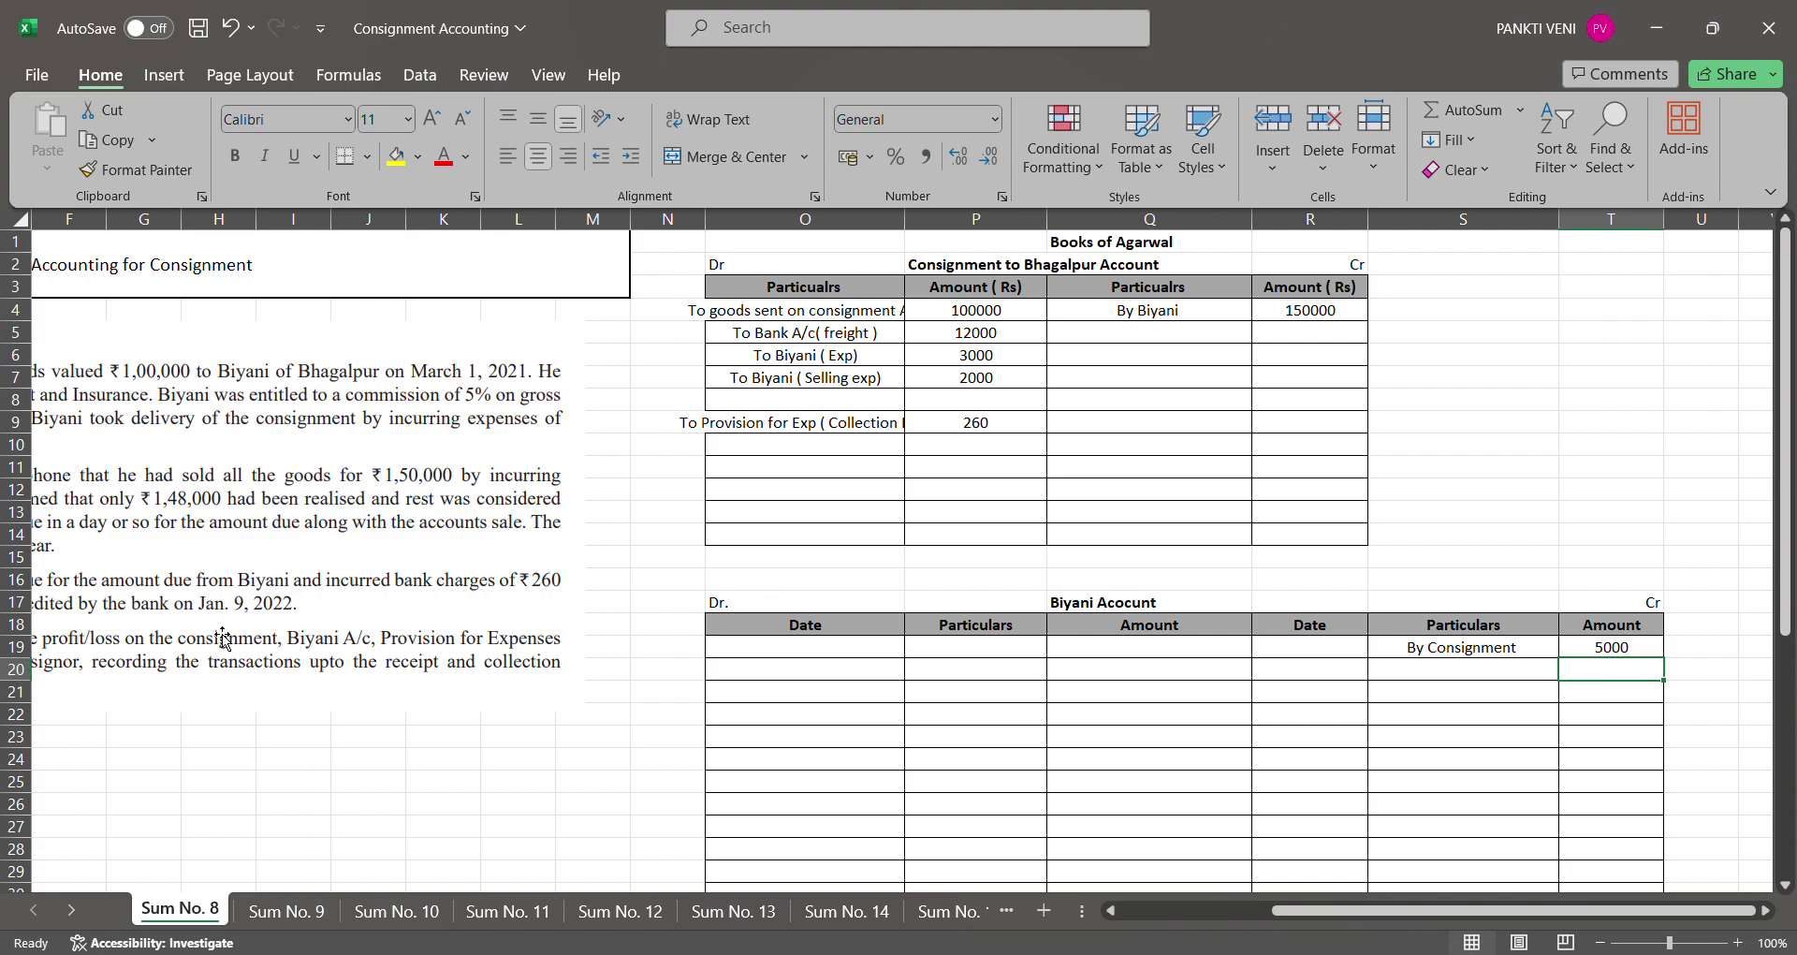
Add "To Consignment( Sale)" in O19 and its amount 150000 in P19, in the first row of the consignee's account
key(Left)
key(Left)
key(Left)
key(Left)
key(Left)
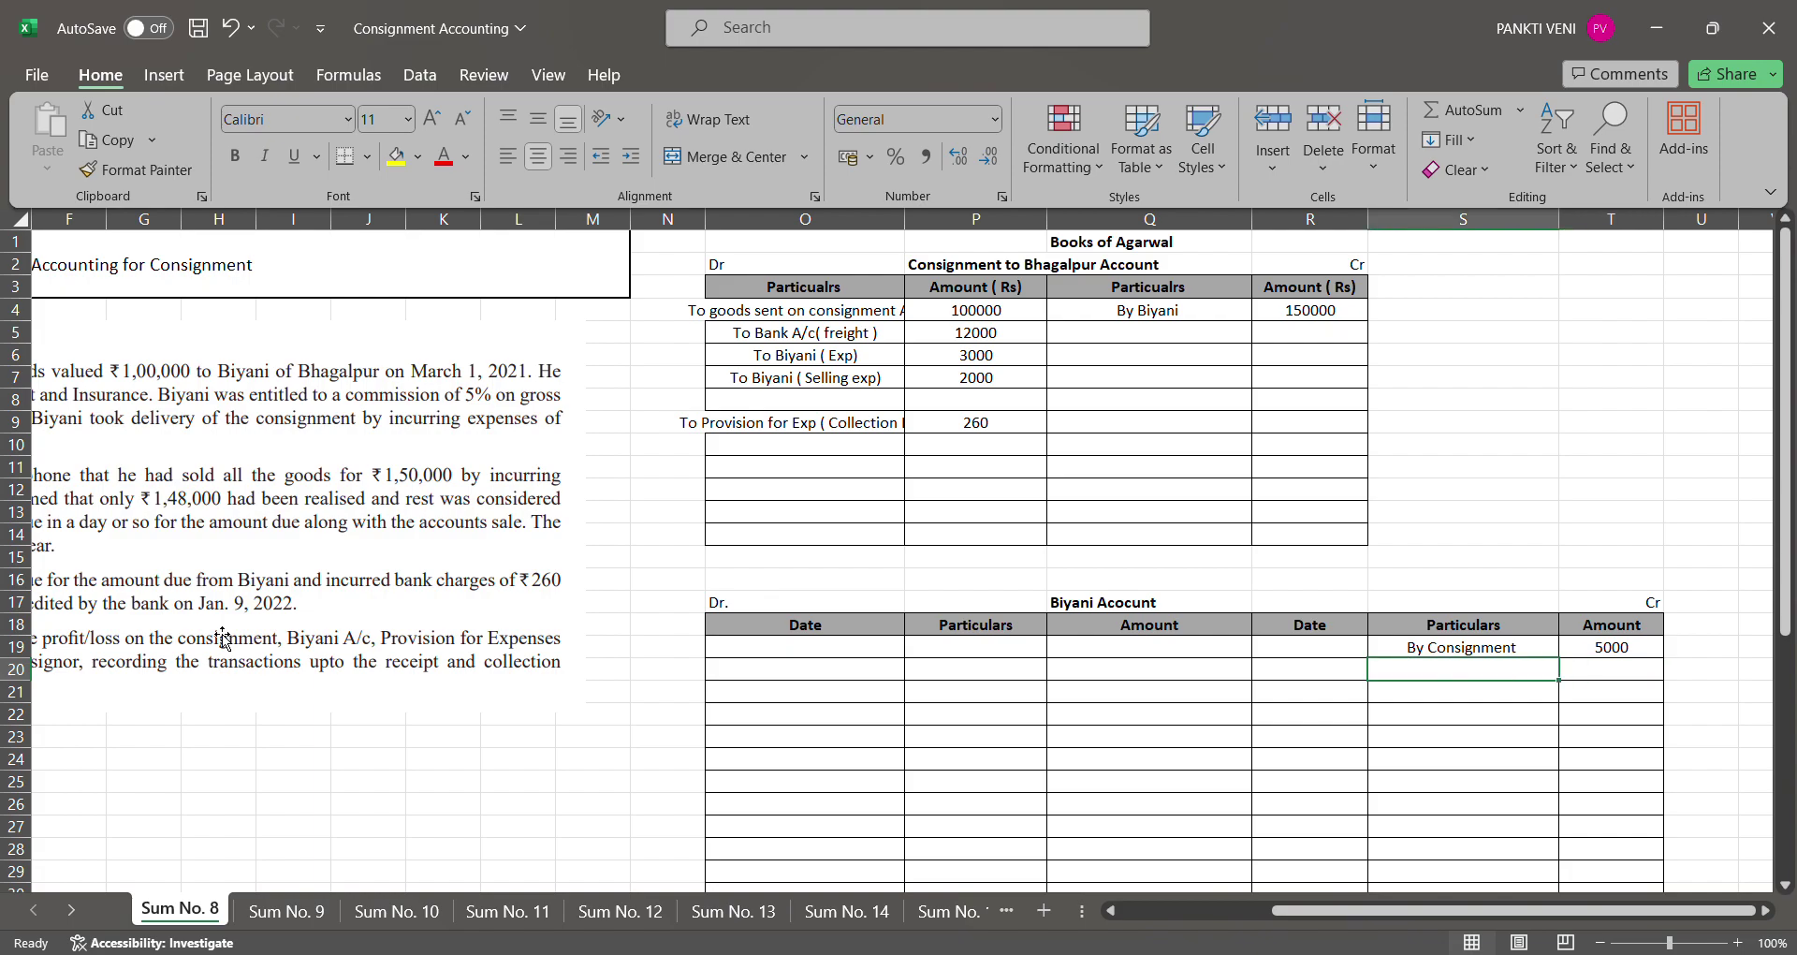
key(Up)
text(To Cons)
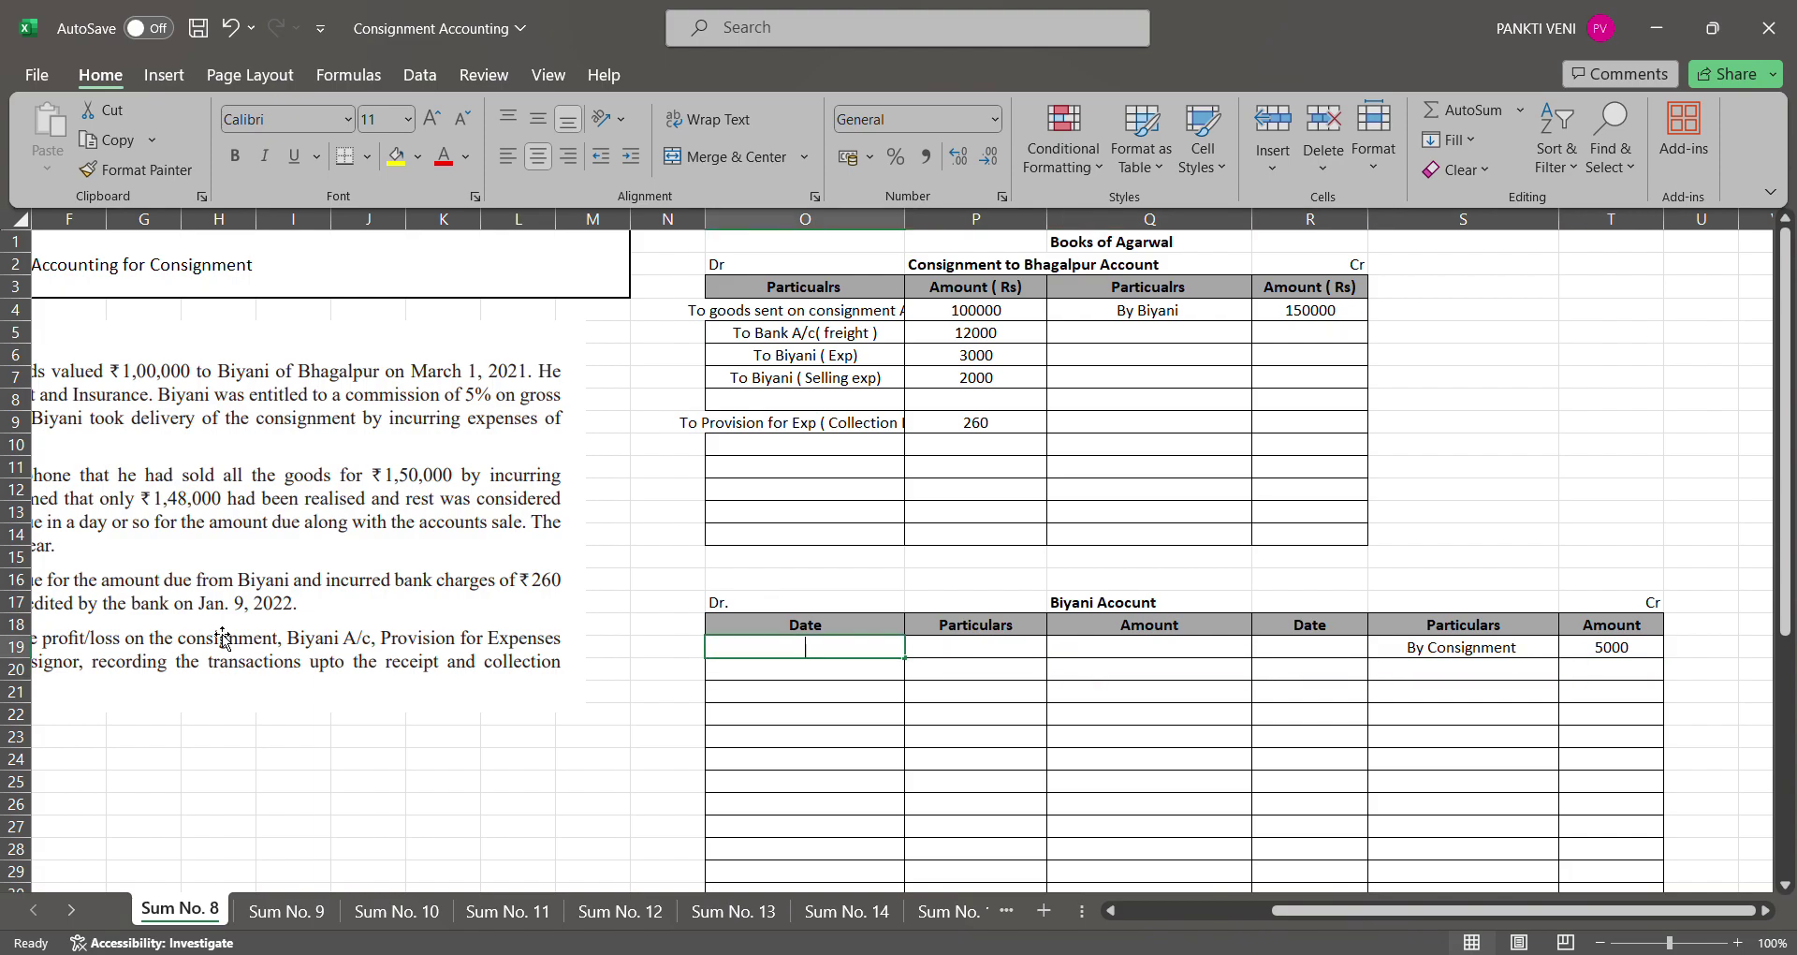
text(ig)
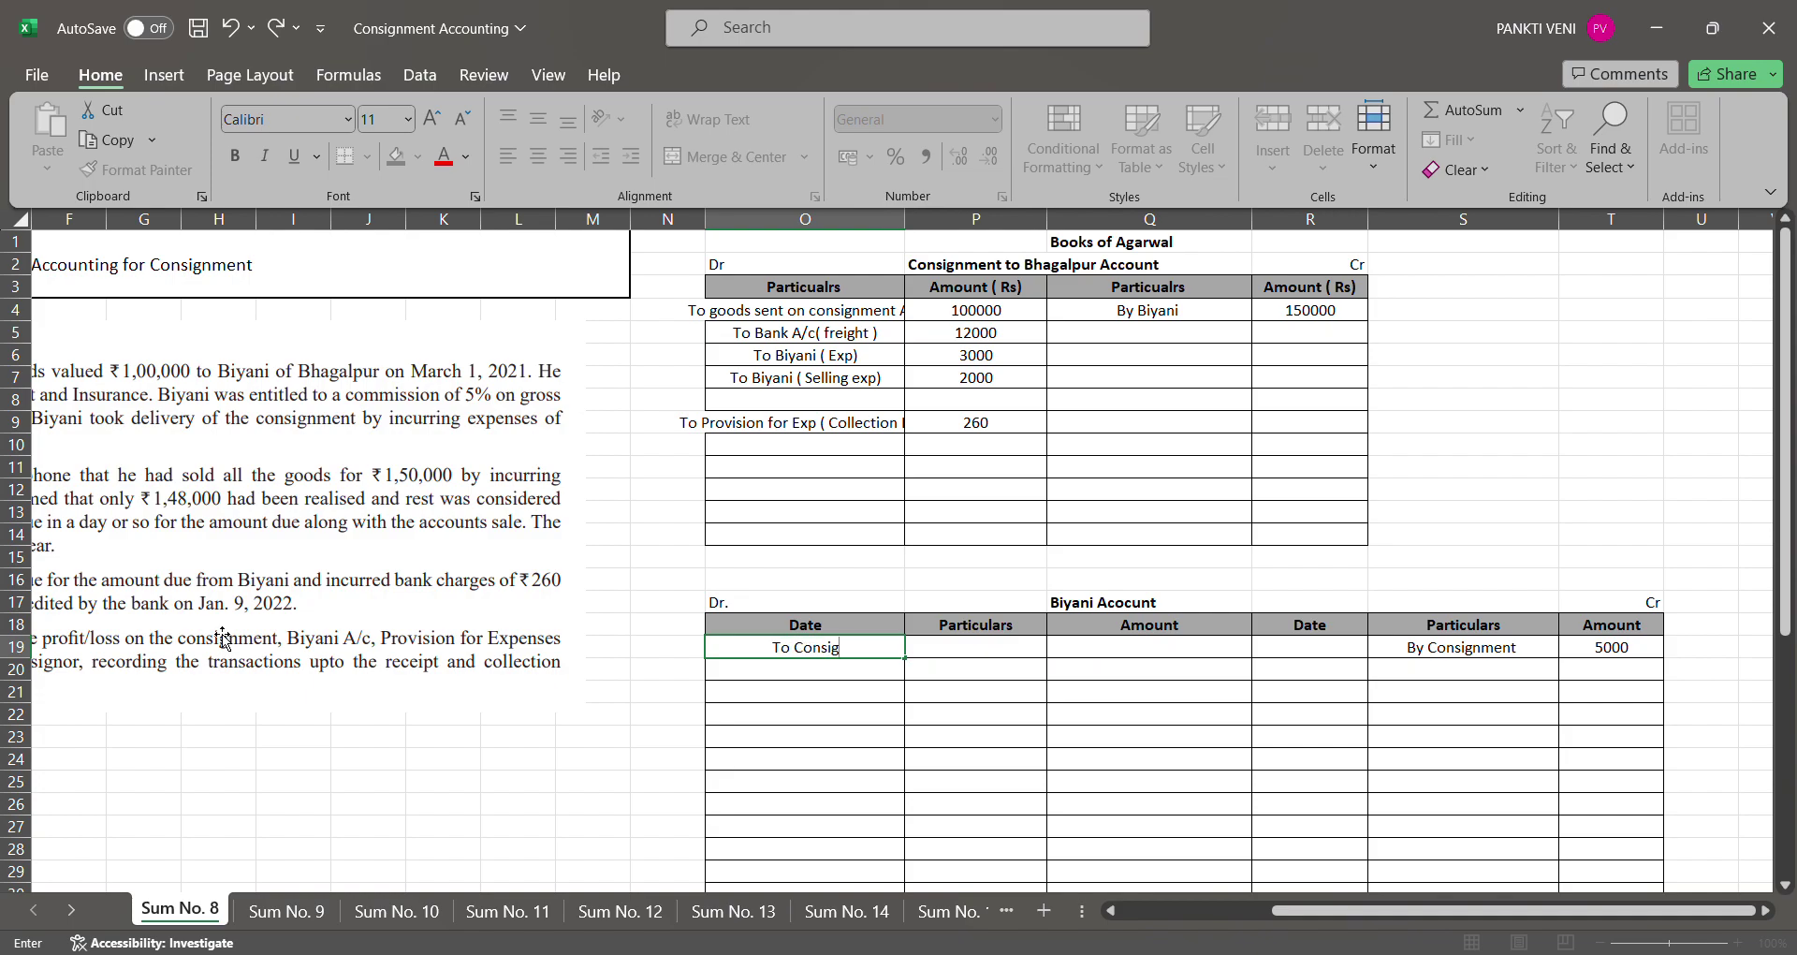
text(nment( Sale))
key(ctrl+Return)
key(Right)
text(150000)
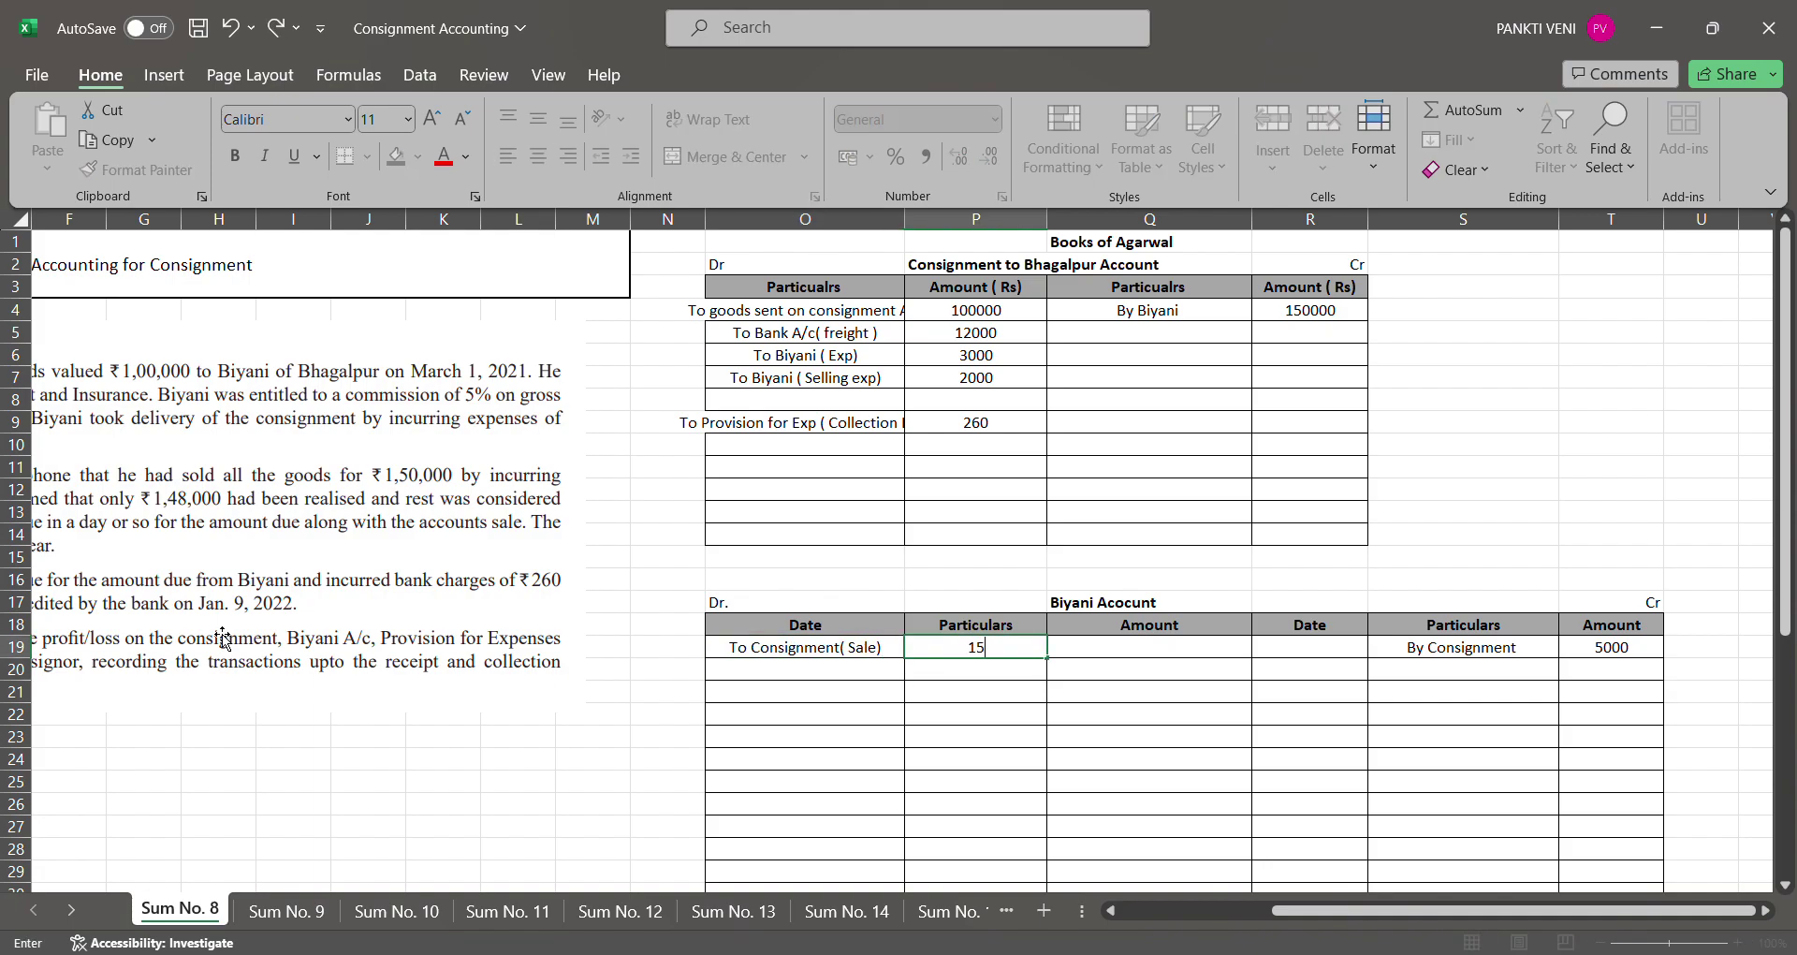
key(Return)
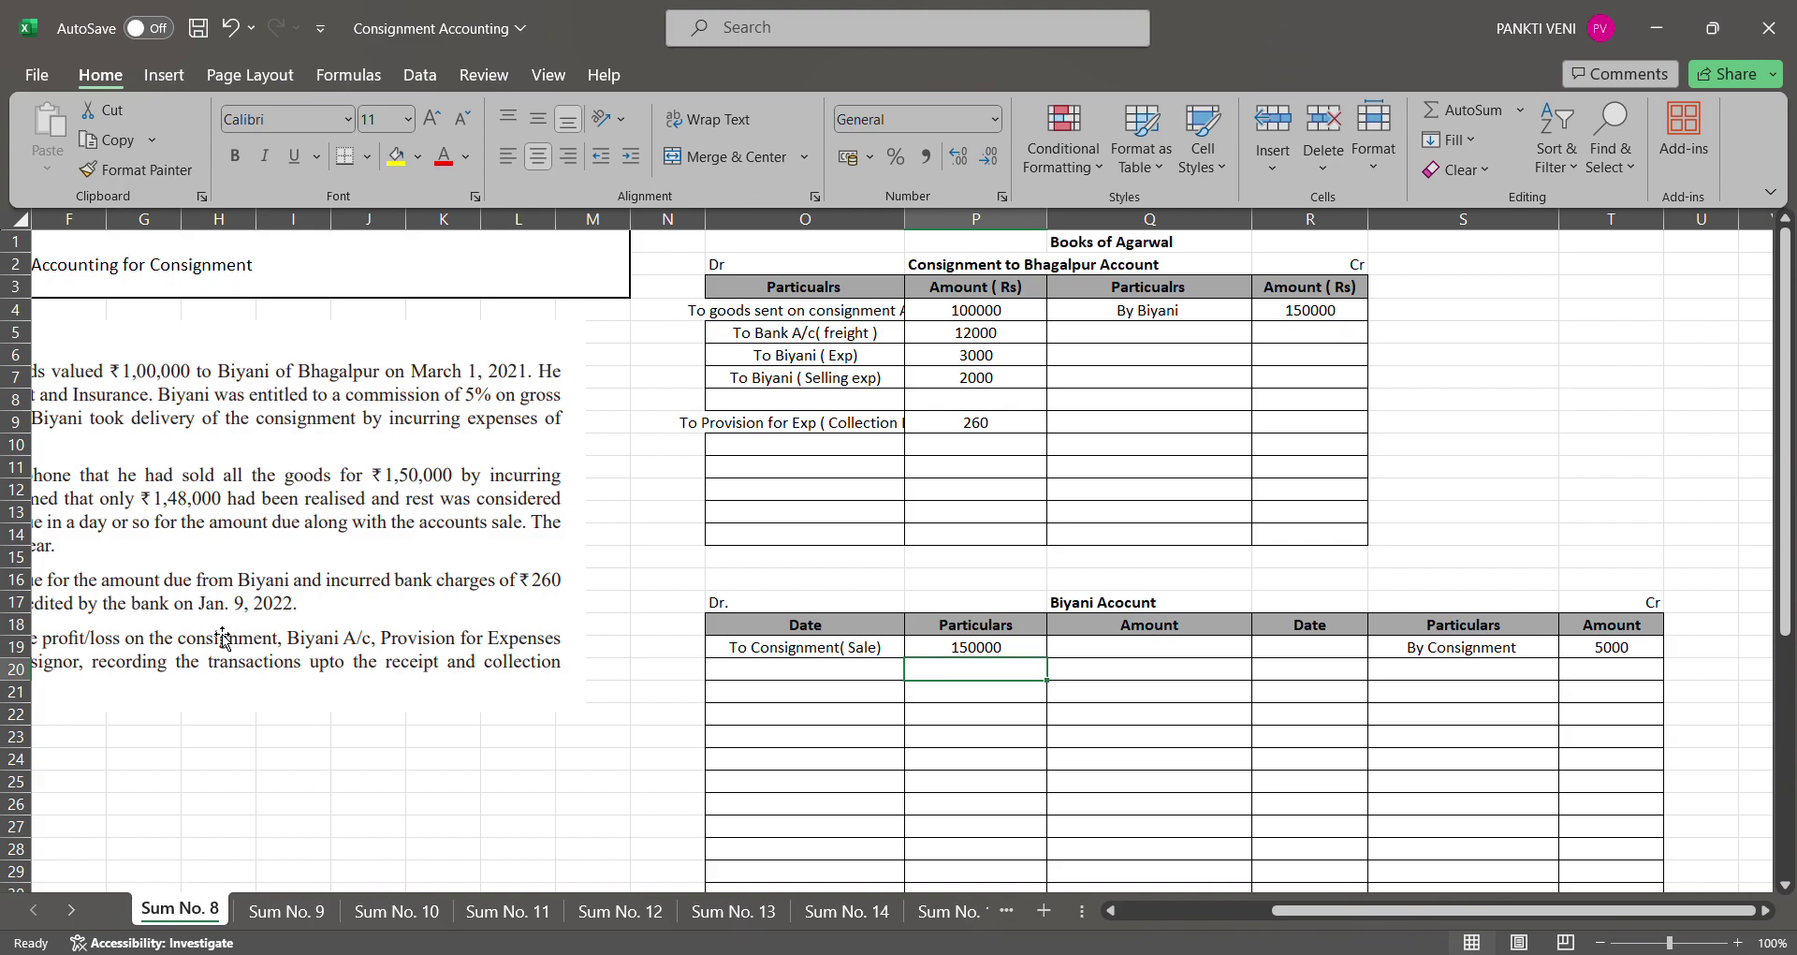
Reread the Illustration 8 problem text for the remaining transactions and the accounts required
key(Right)
key(Left)
key(Left)
key(Left)
key(Left)
key(Left)
key(Left)
key(Left)
key(Left)
key(Left)
key(Left)
key(Left)
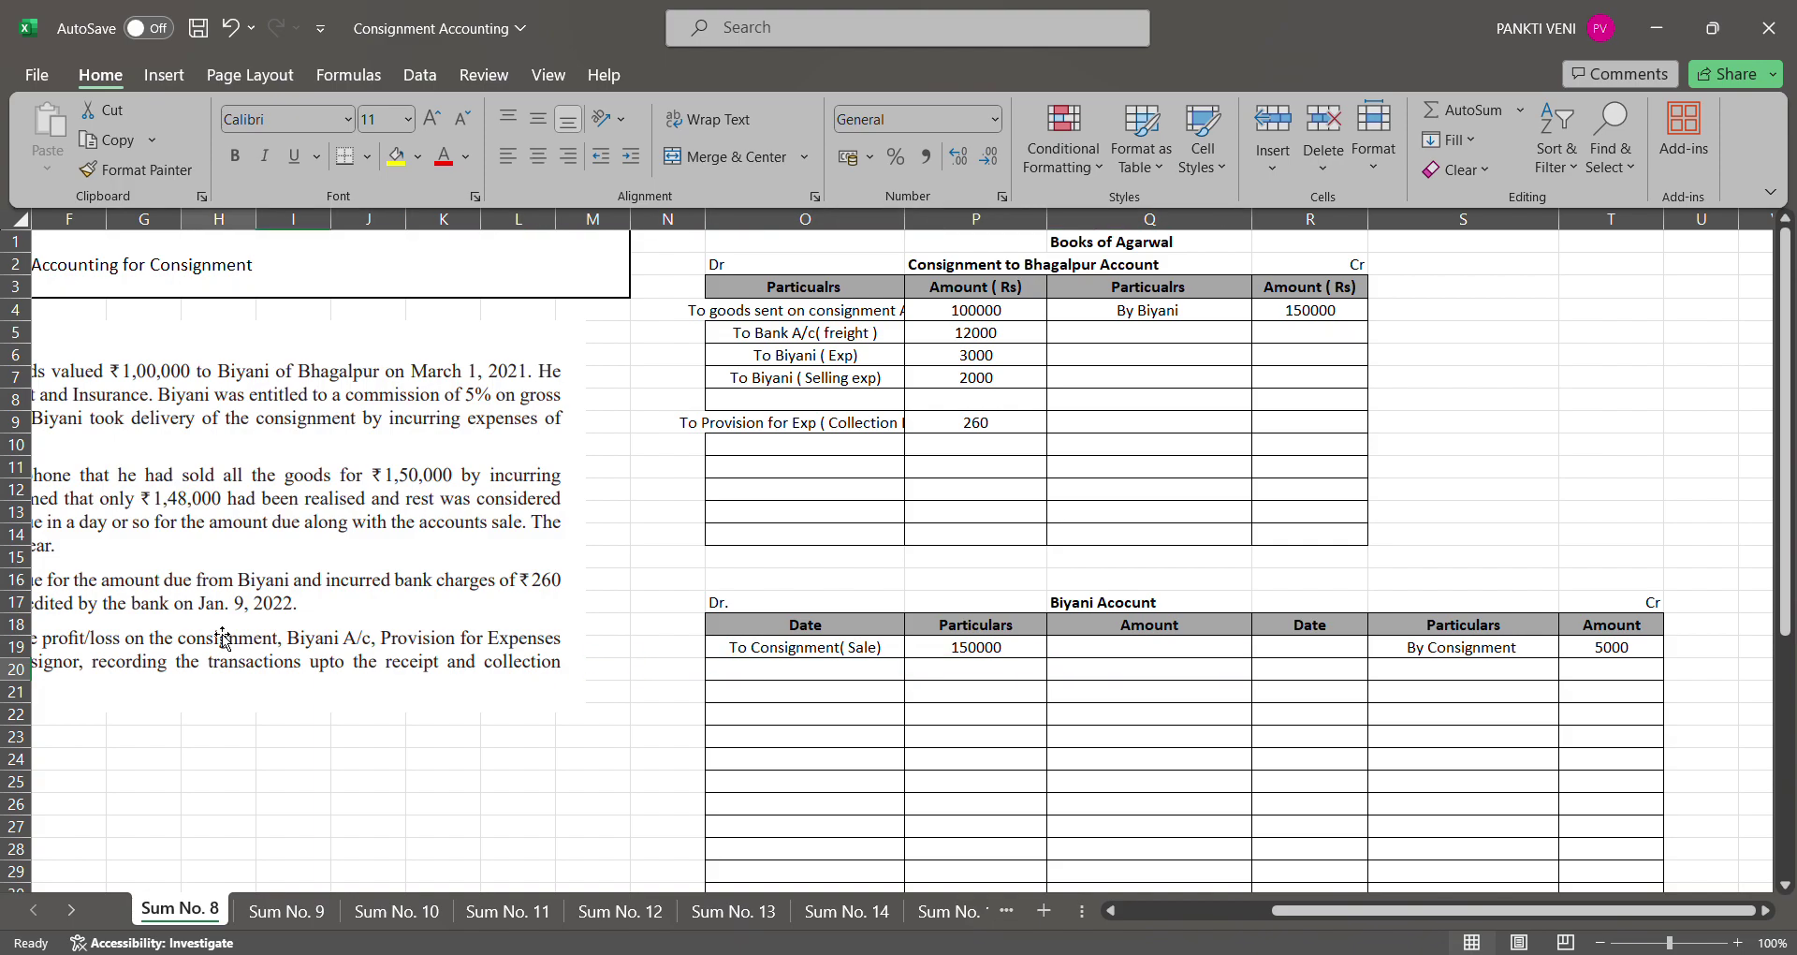
key(Left)
key(Left)
key(Left)
key(Left)
key(Left)
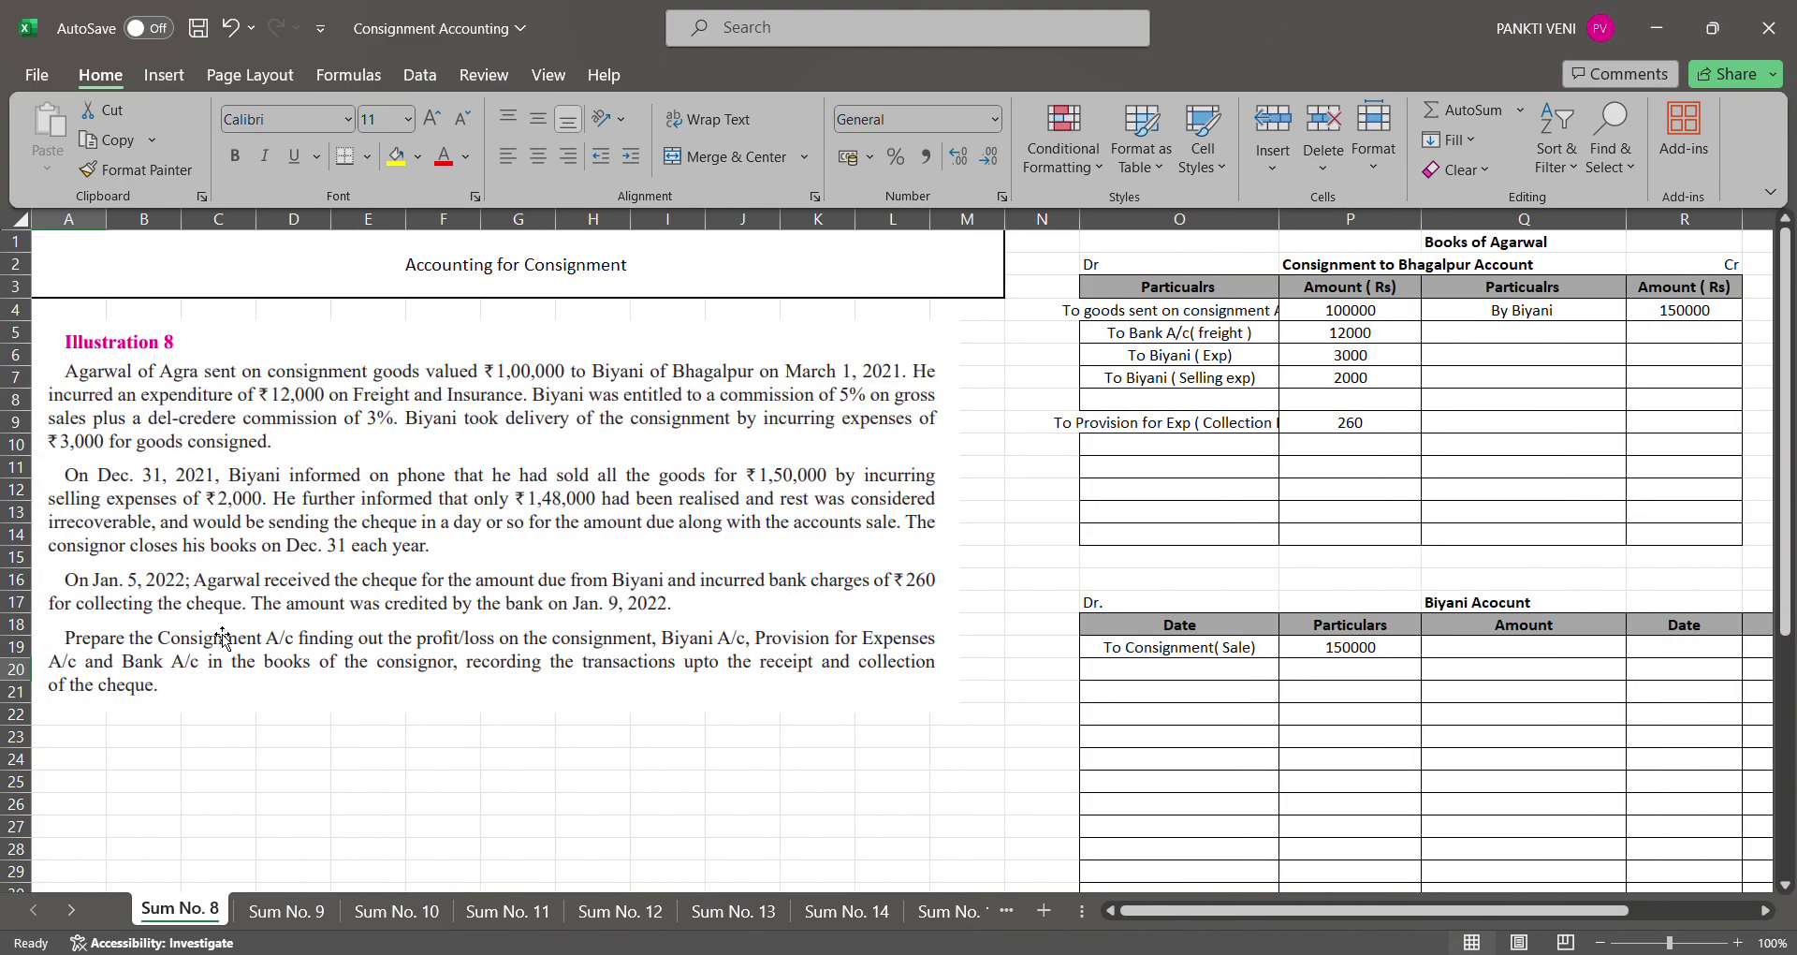
key(Right)
key(Right)
key(Right)
key(Right)
key(Right)
key(Right)
key(Right)
key(Right)
key(Right)
key(Right)
key(Right)
key(Right)
key(Right)
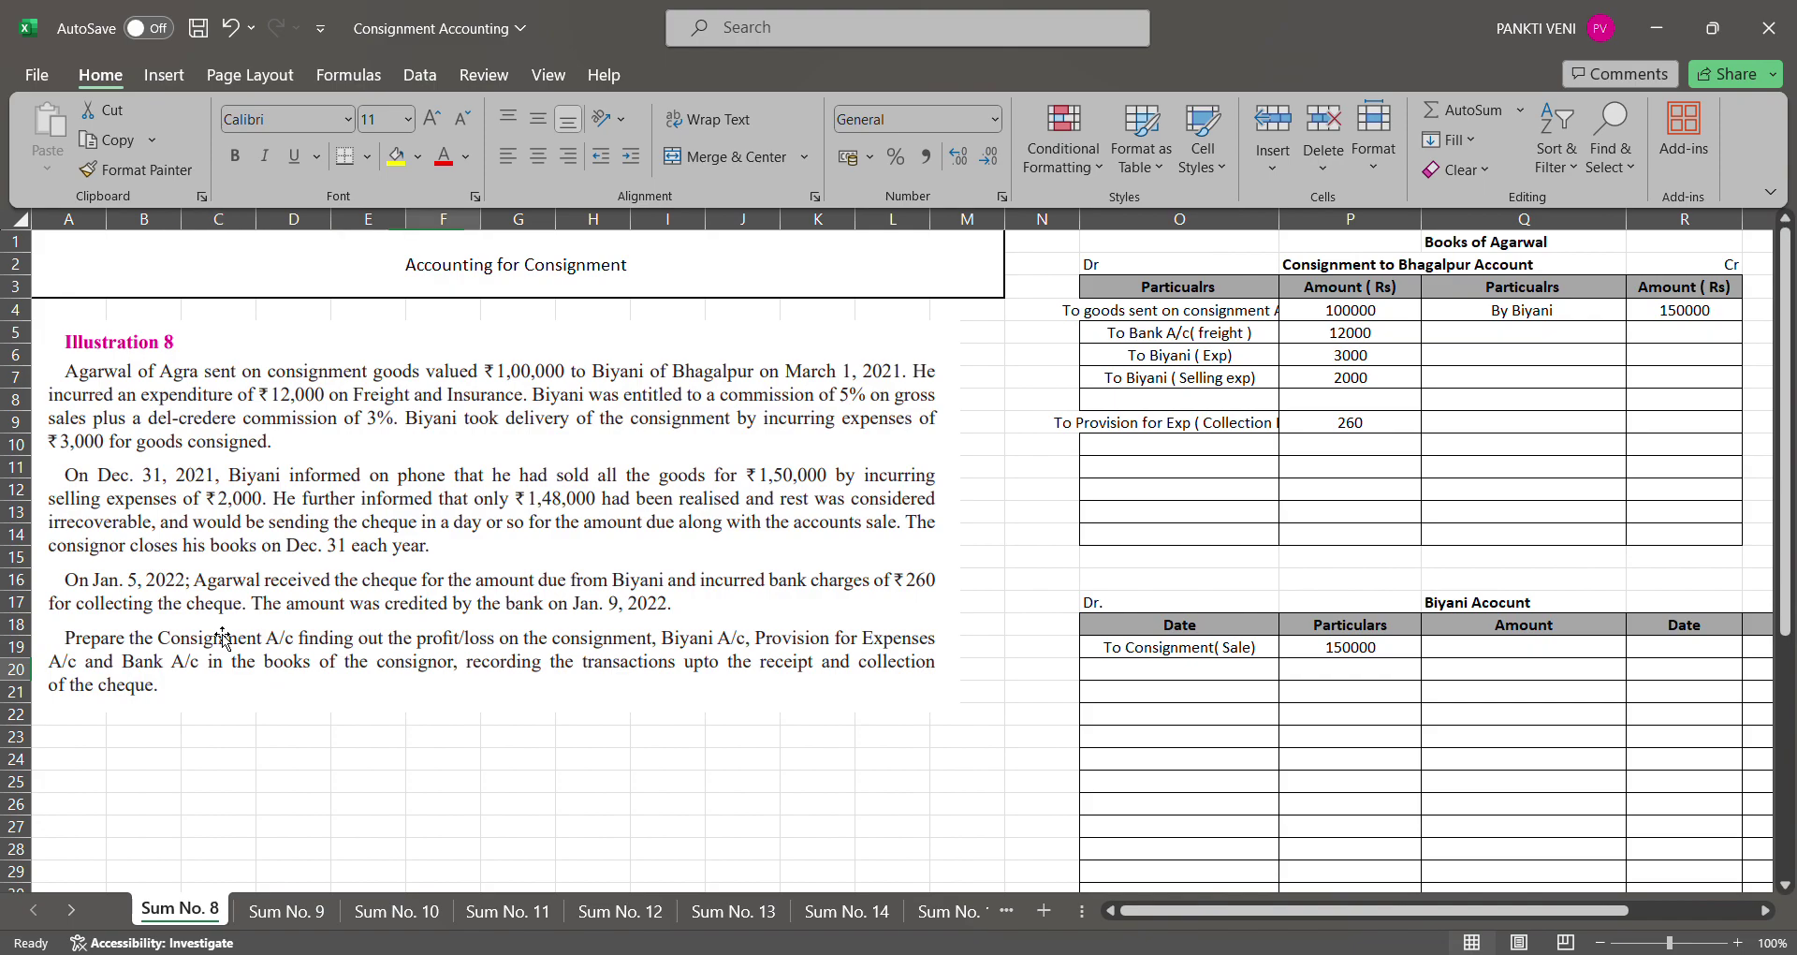
key(Right)
key(Right)
key(Right)
Examine the blank Provision for Expenses and Bank account tables below the consignee's account
key(Down)
key(Down)
key(Down)
key(Down)
key(Down)
key(Down)
key(Down)
key(Down)
key(Down)
key(Down)
key(Down)
key(Down)
key(Down)
key(Down)
key(Down)
key(Down)
key(Down)
key(Down)
key(Down)
key(Down)
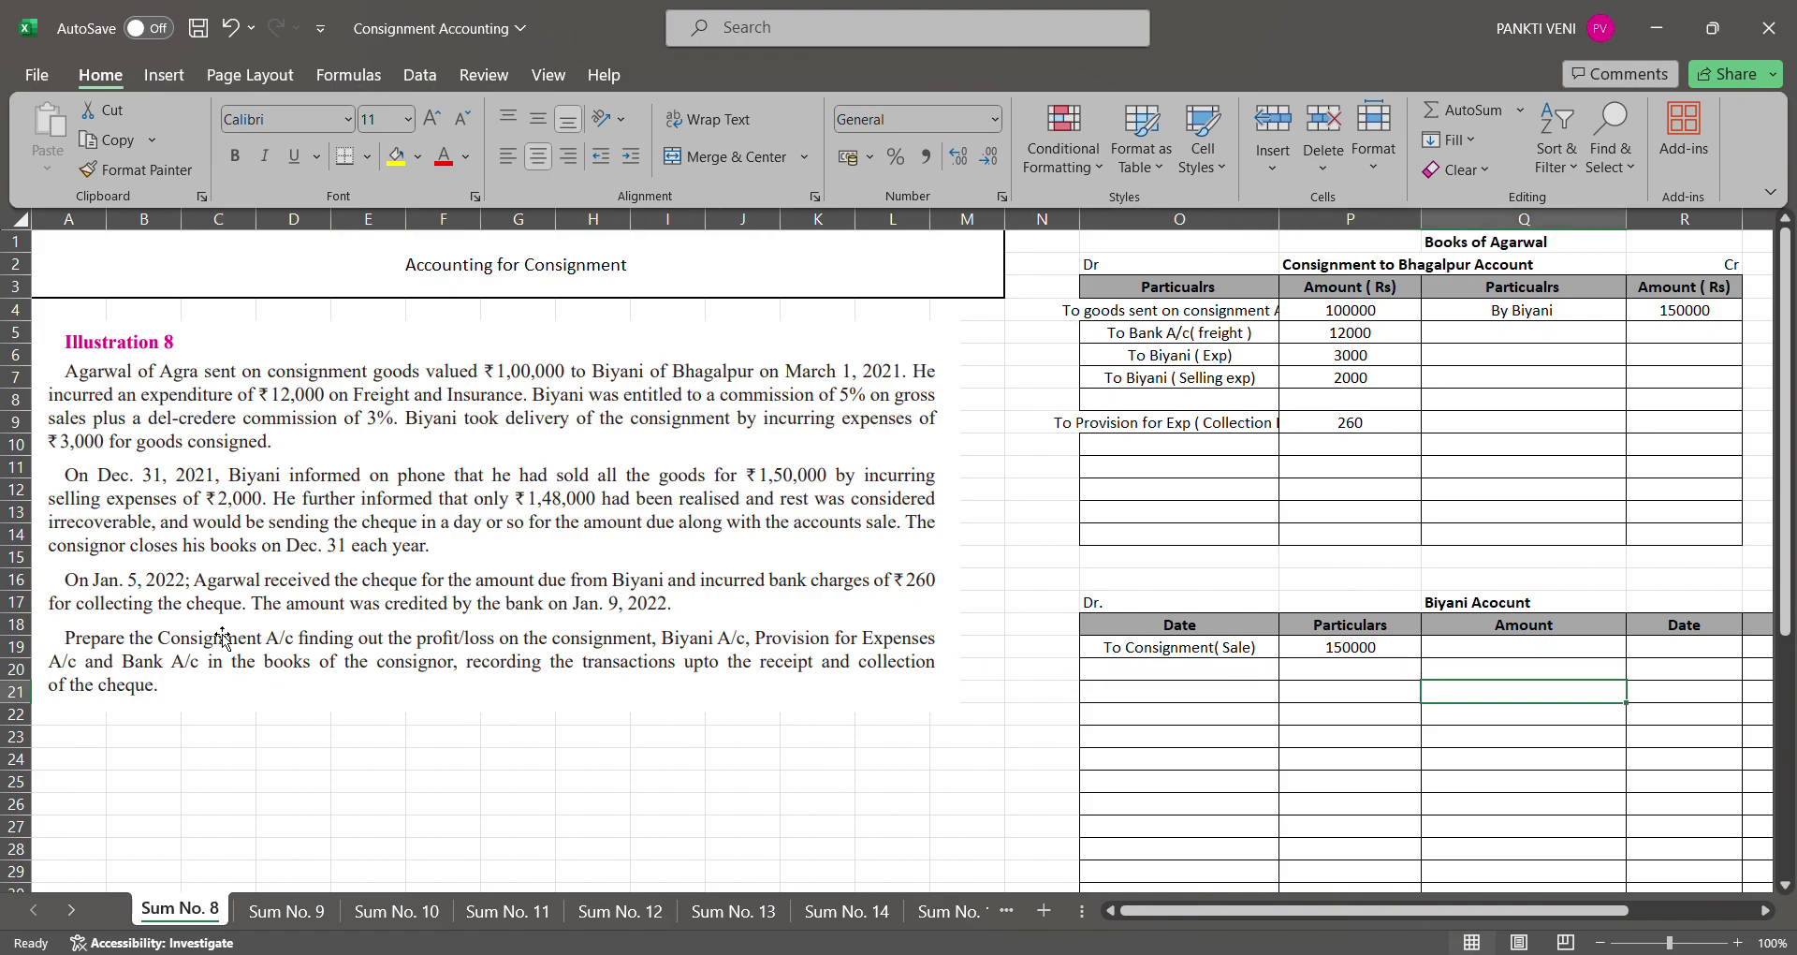
key(Down)
key(Down)
key(Down)
key(Down)
key(Down)
key(Down)
key(Down)
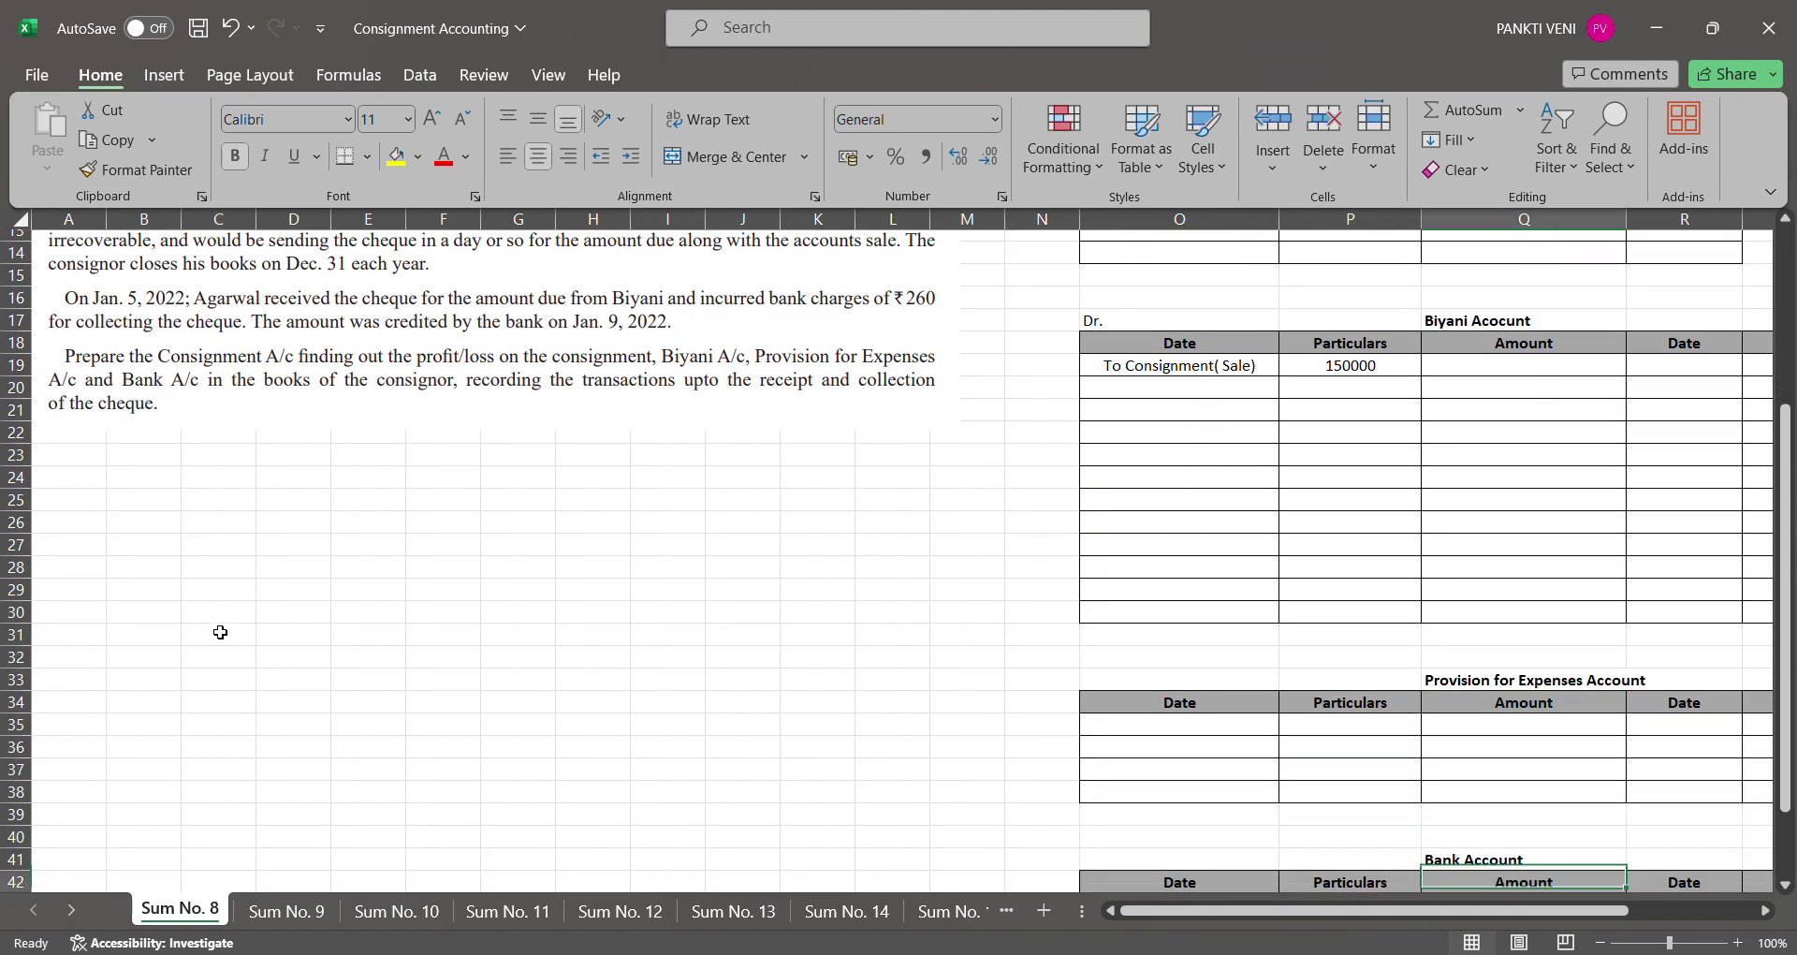
key(Up)
key(Up)
key(Up)
key(Up)
key(Right)
key(Right)
key(Up)
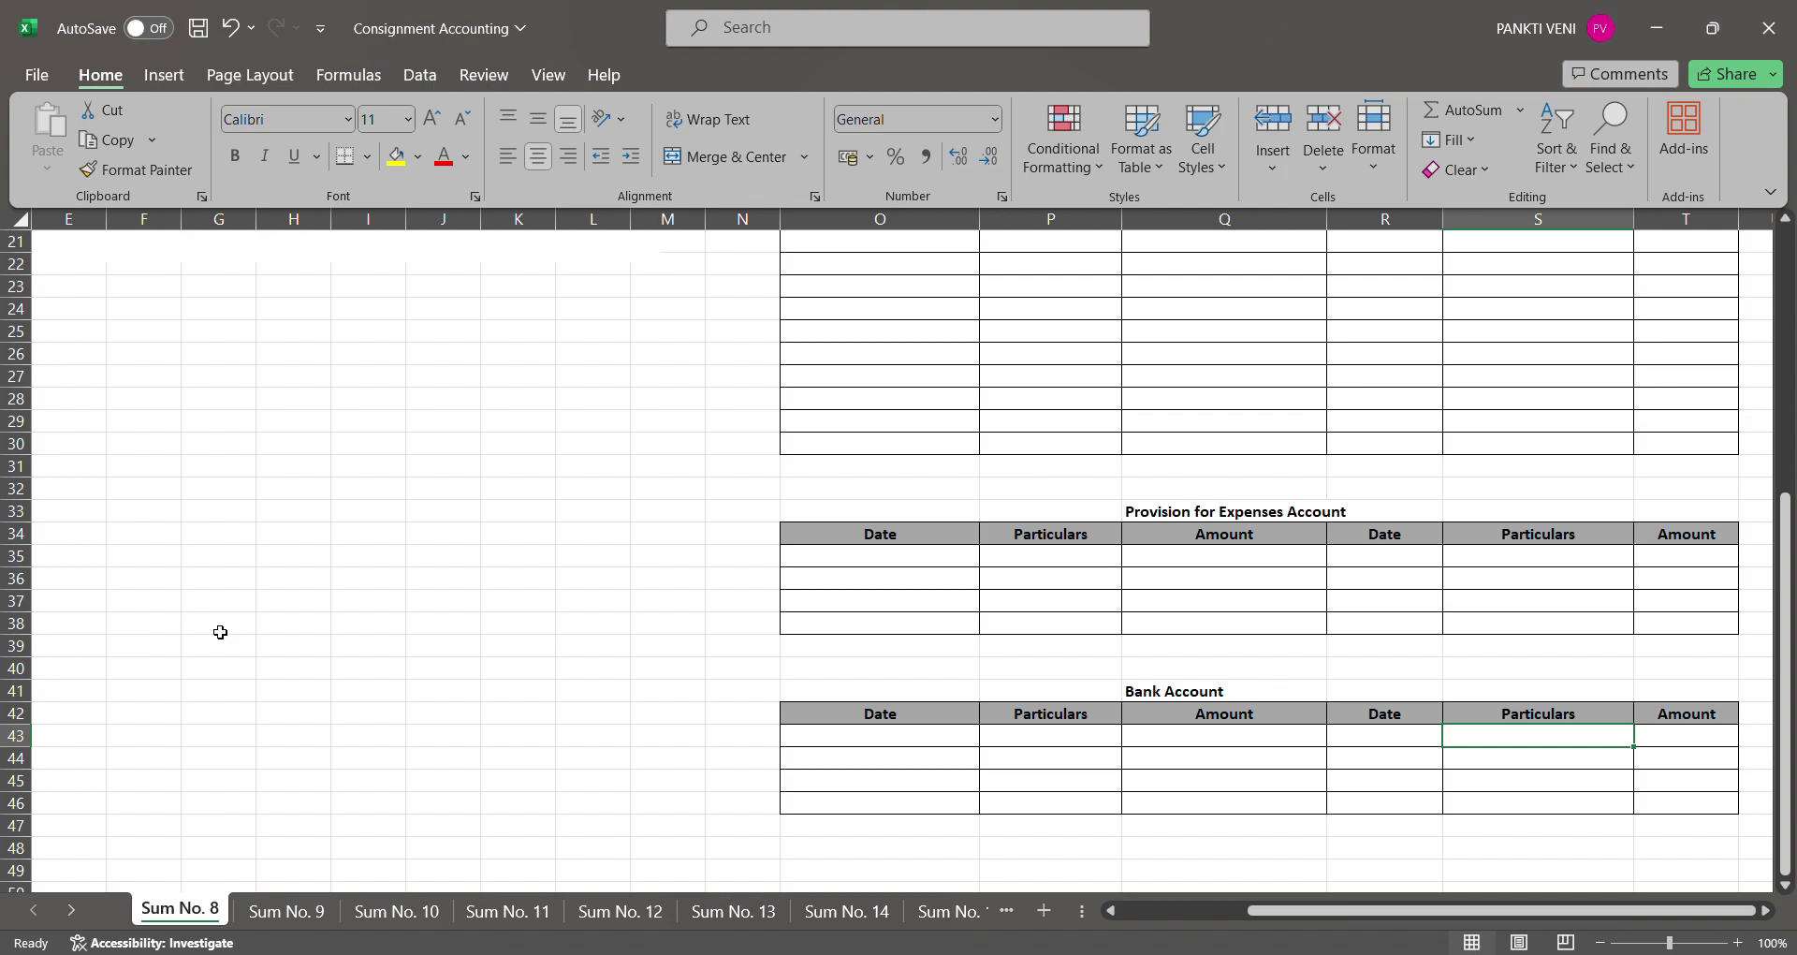
key(Left)
key(Left)
key(Left)
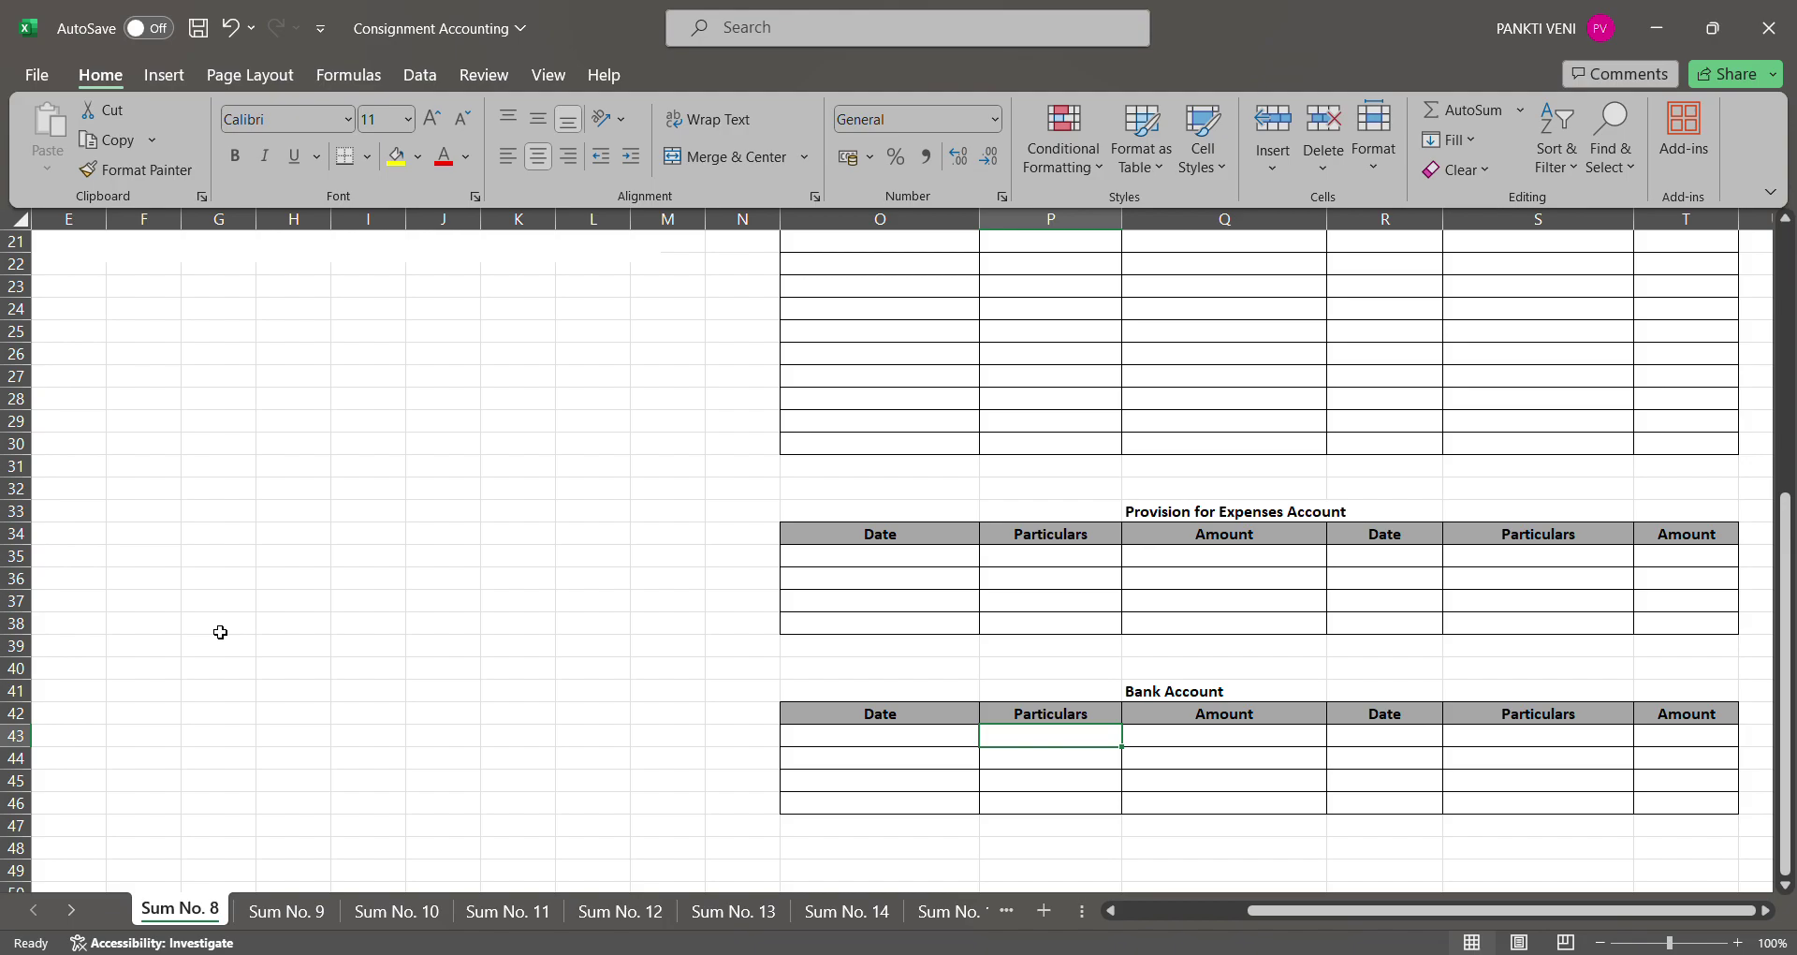
Review the expense entries and amounts on the debit side of the Consignment account
key(ctrl+Up)
key(ctrl+Up)
key(ctrl+Up)
key(ctrl+Up)
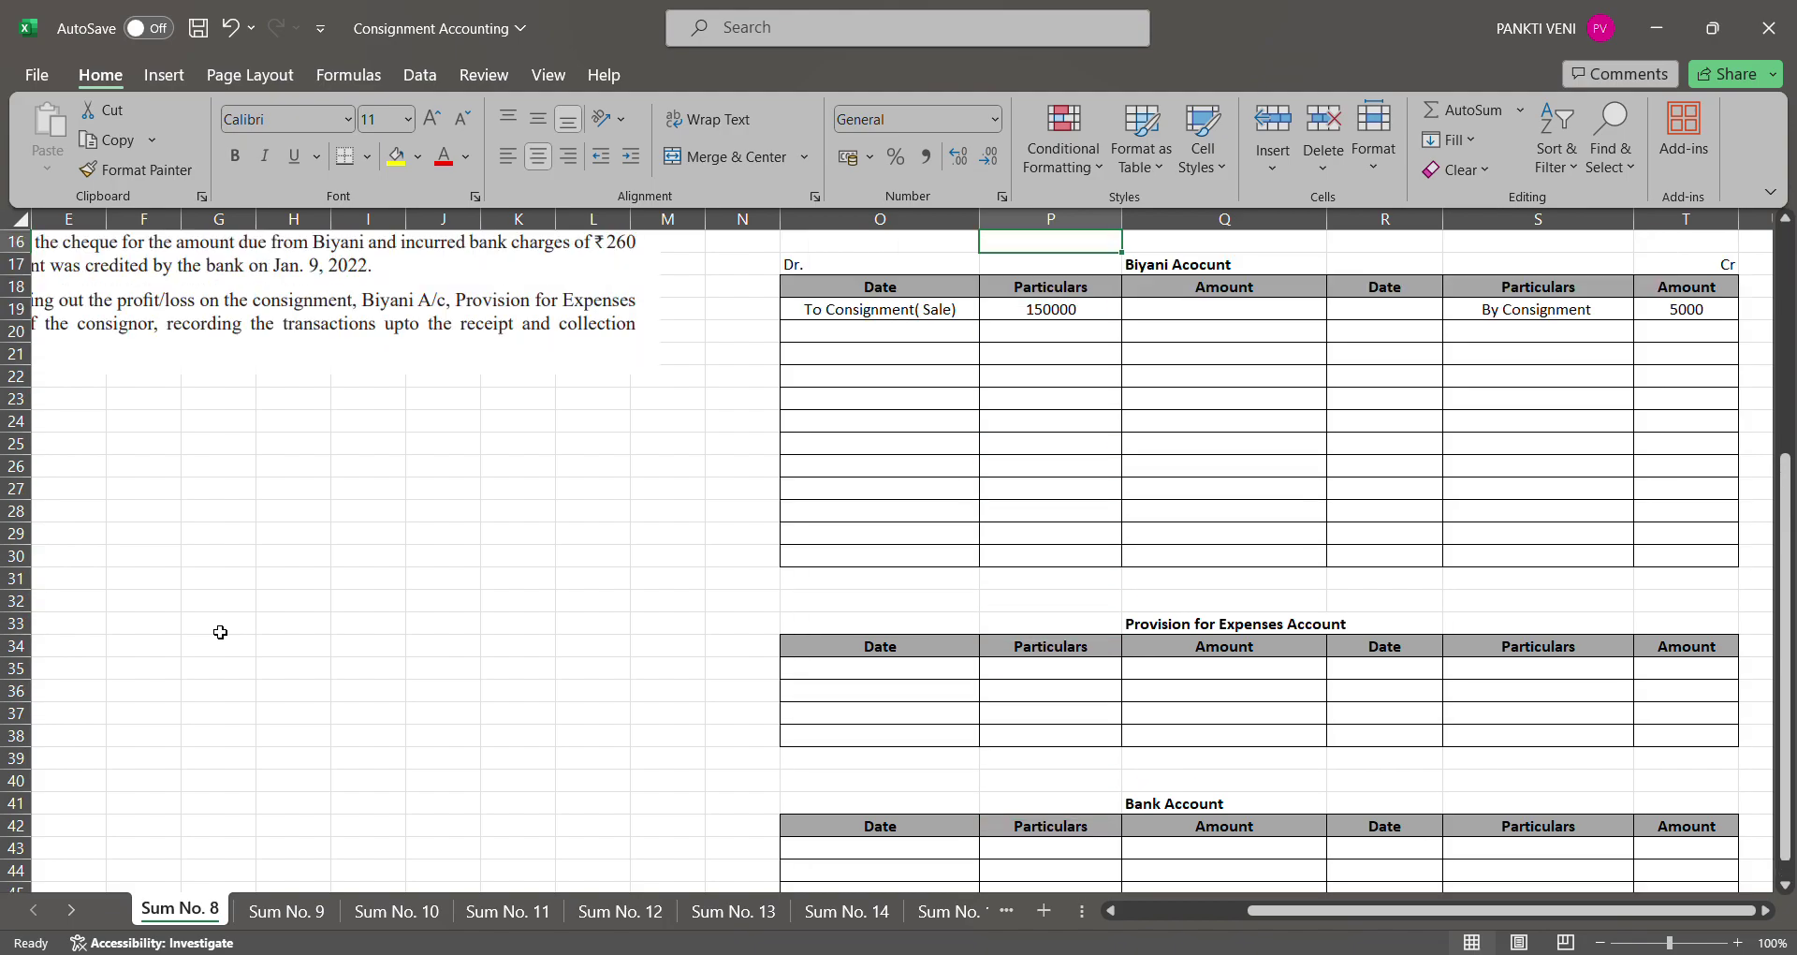
scroll(221, 633, up, 1)
key(ctrl+Up)
key(ctrl+Down)
key(ctrl+Down)
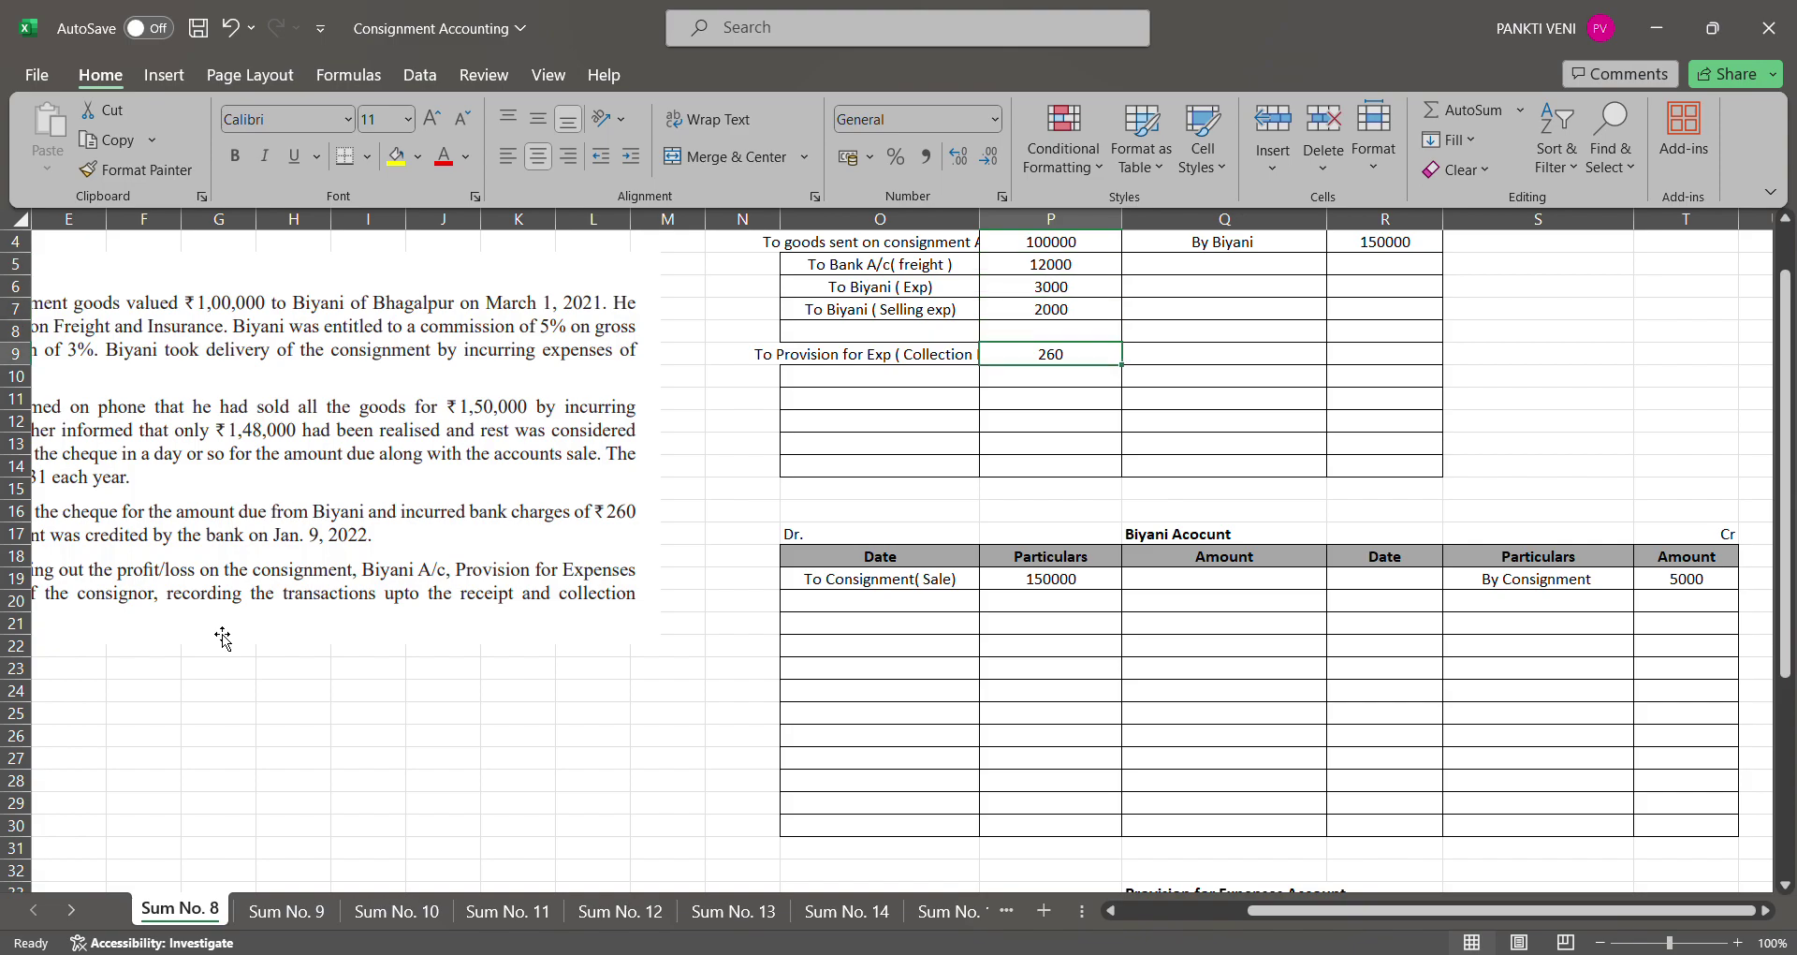
key(Up)
key(Up)
key(Up)
key(Up)
key(Up)
key(Up)
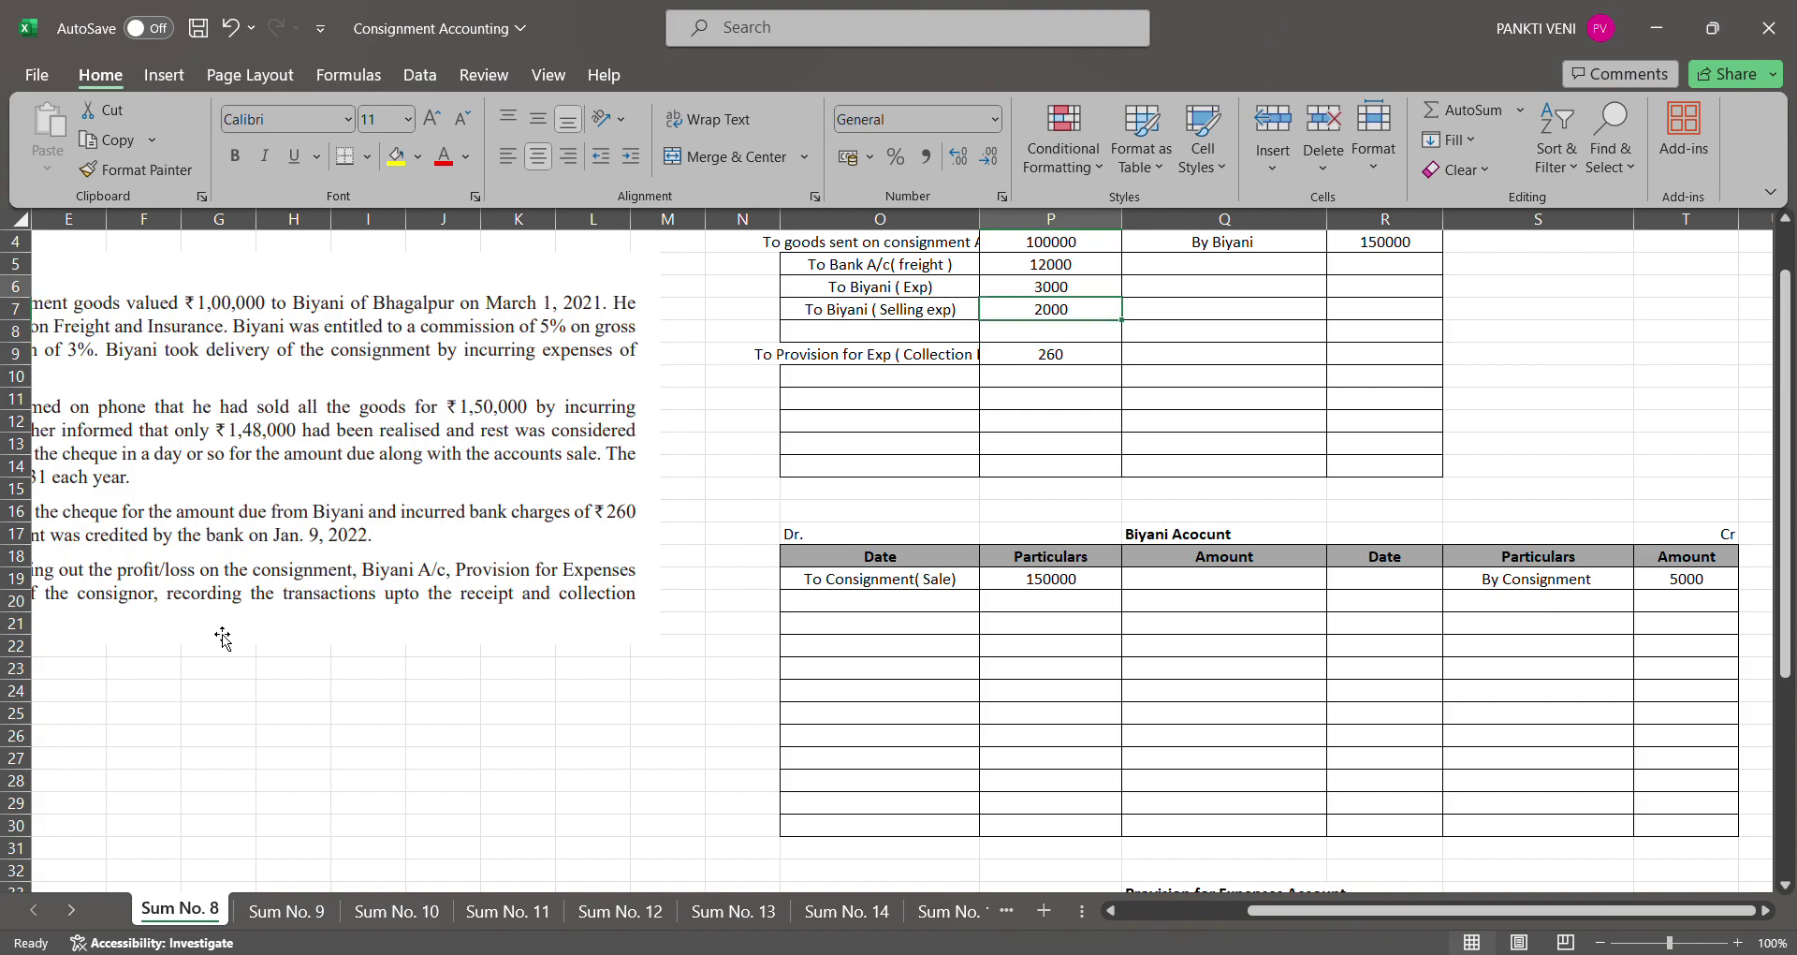
scroll(223, 637, up, 1)
key(Down)
key(Down)
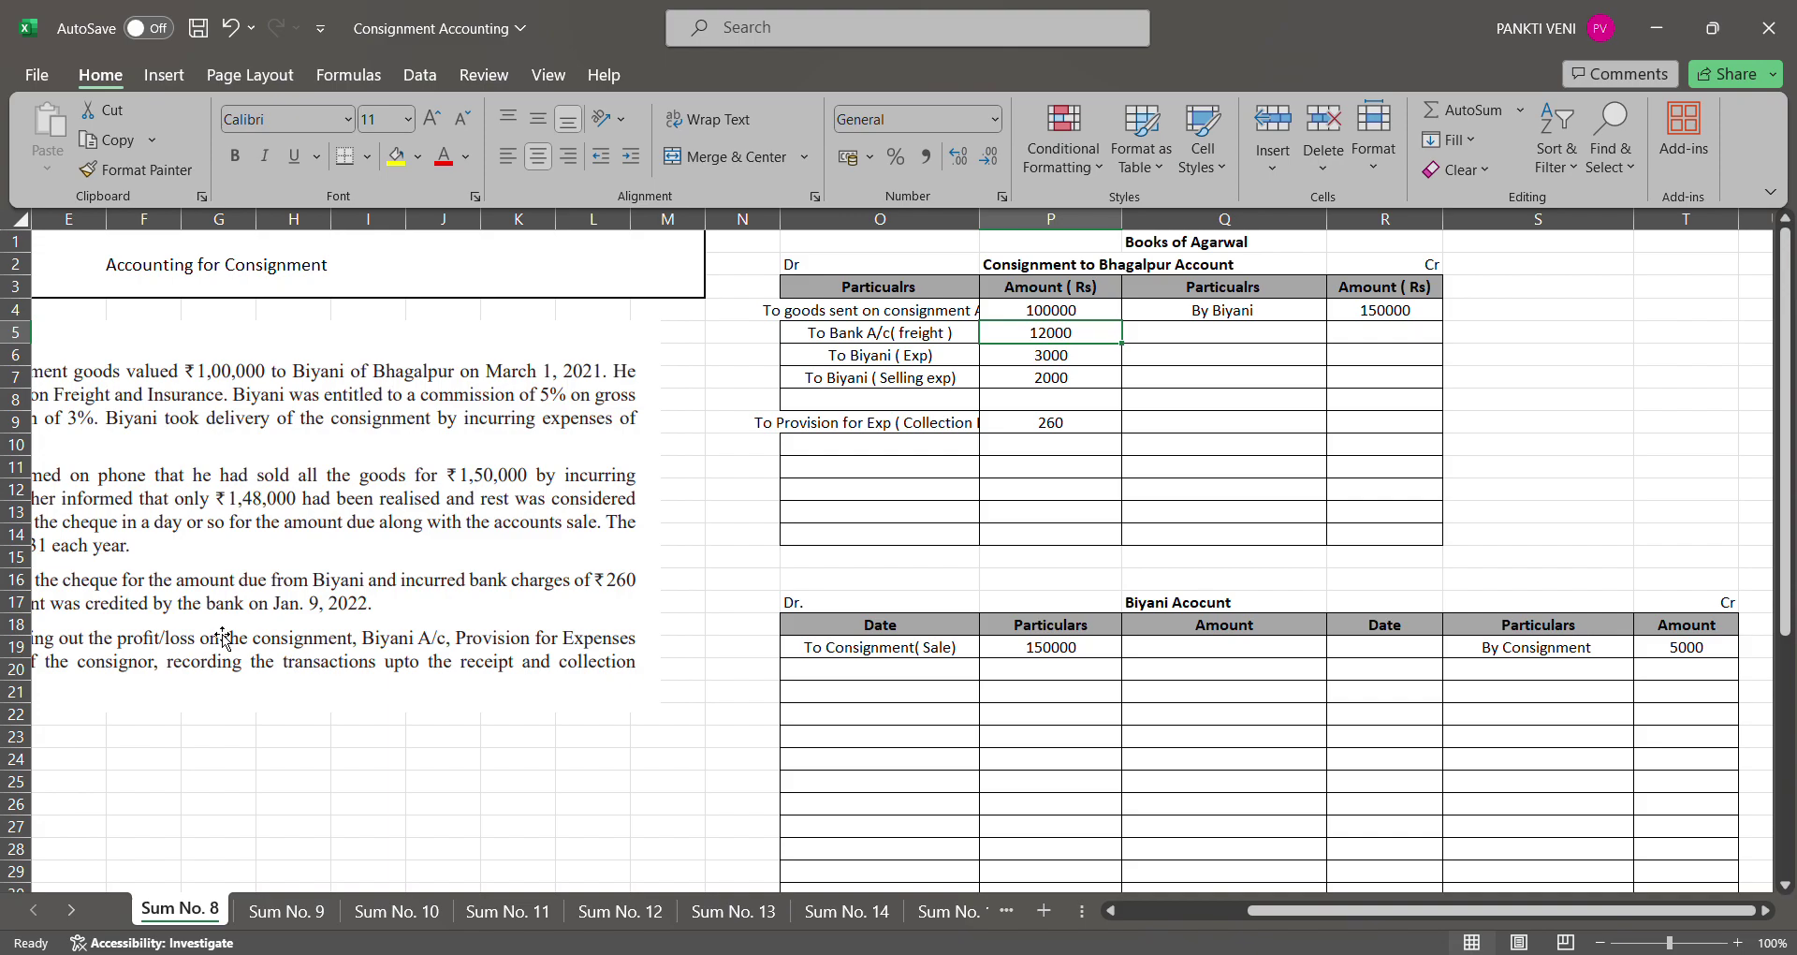
Add a second credit entry "By Consignment" with amount 12000 in S20:T20 of the consignee's account
key(Down)
key(Down)
key(Down)
key(Down)
key(Down)
key(Down)
key(Down)
key(Down)
key(Down)
key(Down)
key(Down)
key(Down)
key(Down)
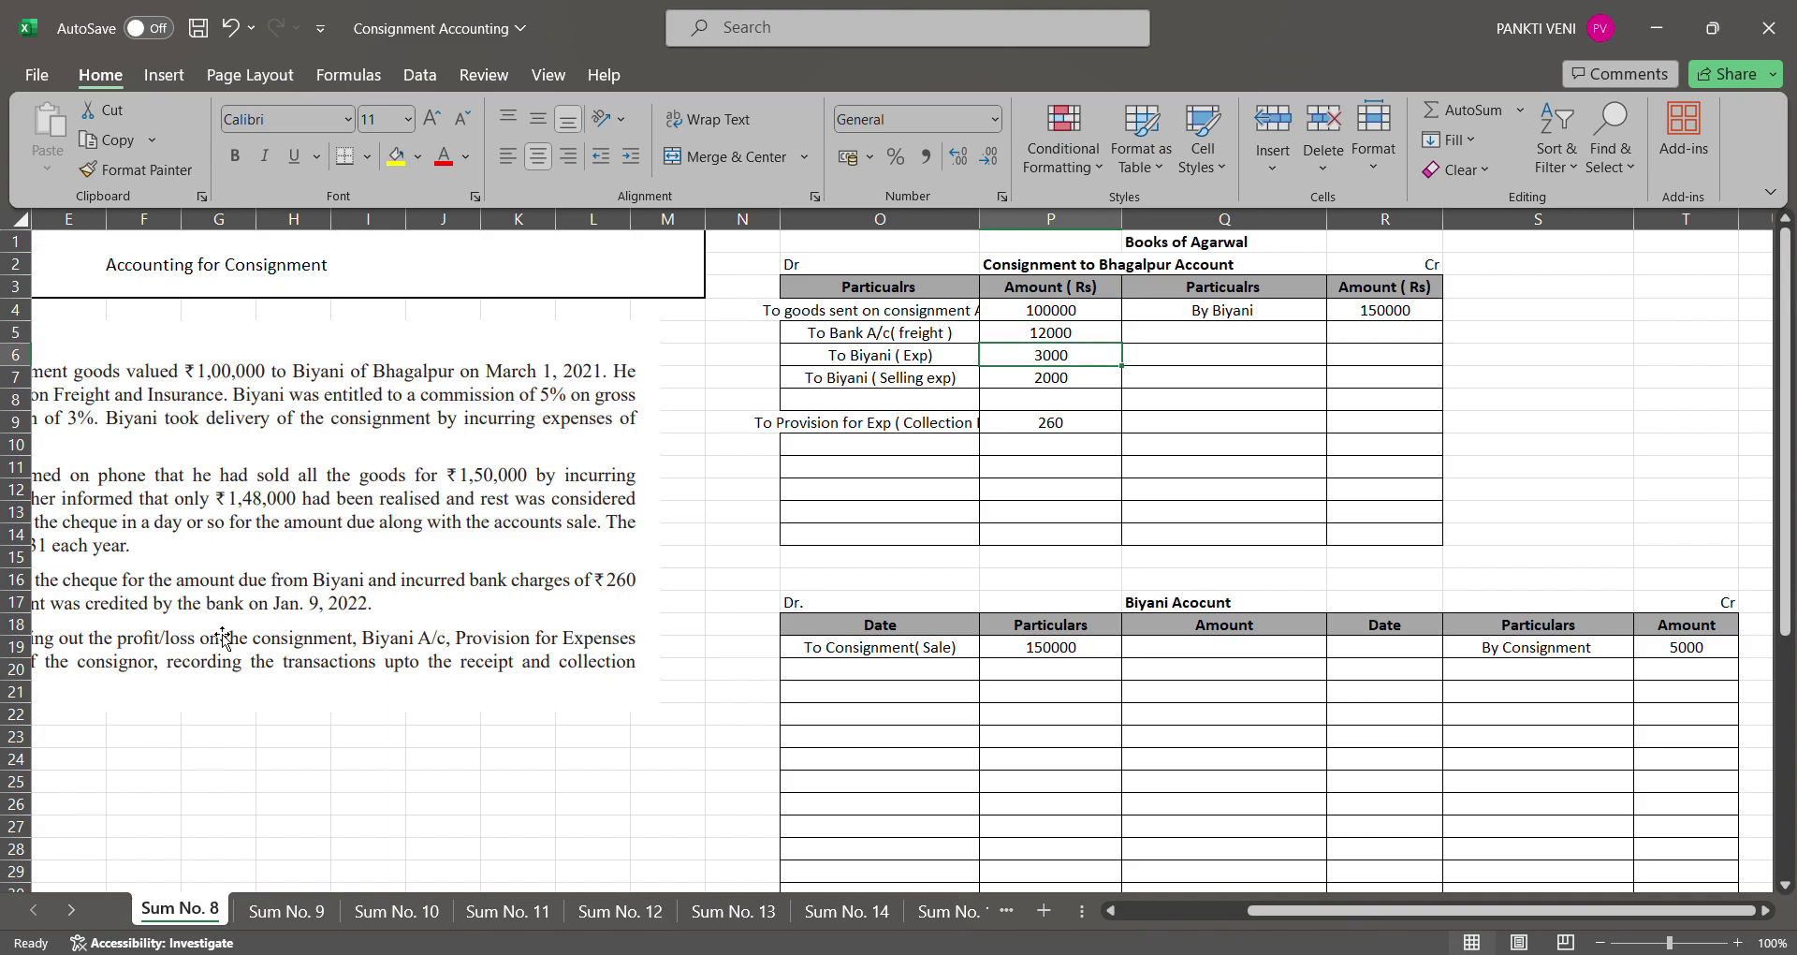
key(Right)
key(Right)
key(Right)
key(Down)
key(Down)
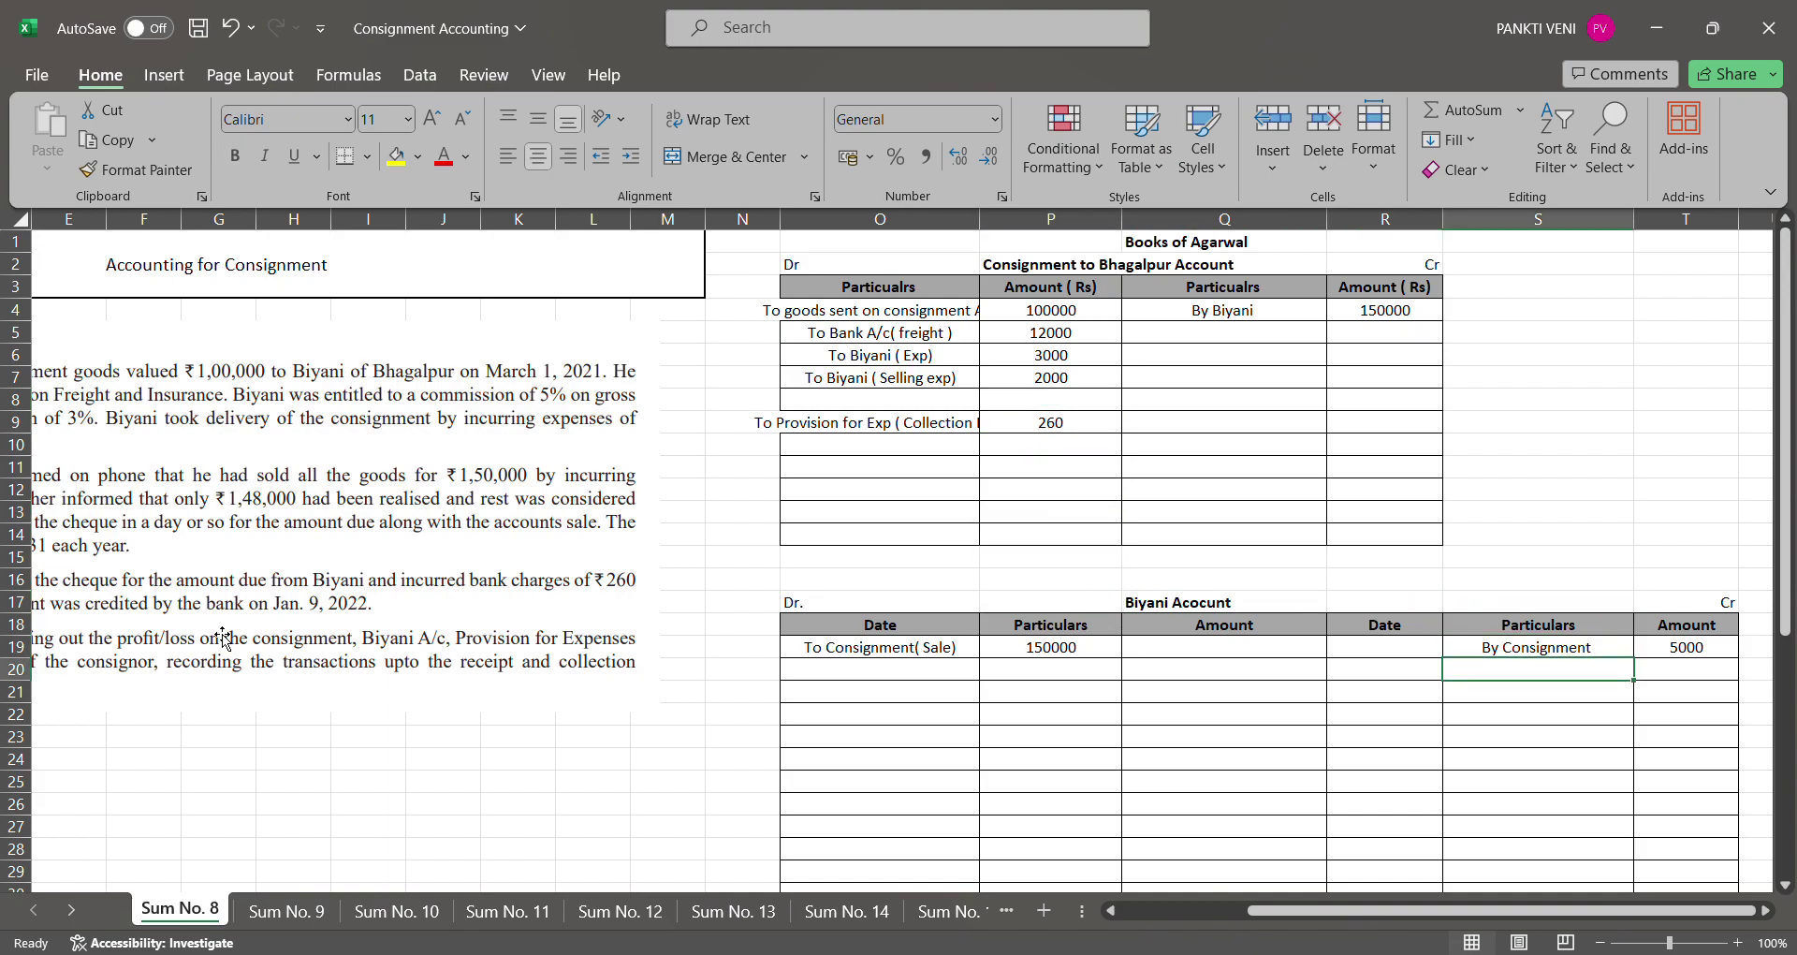
text(By Consignment)
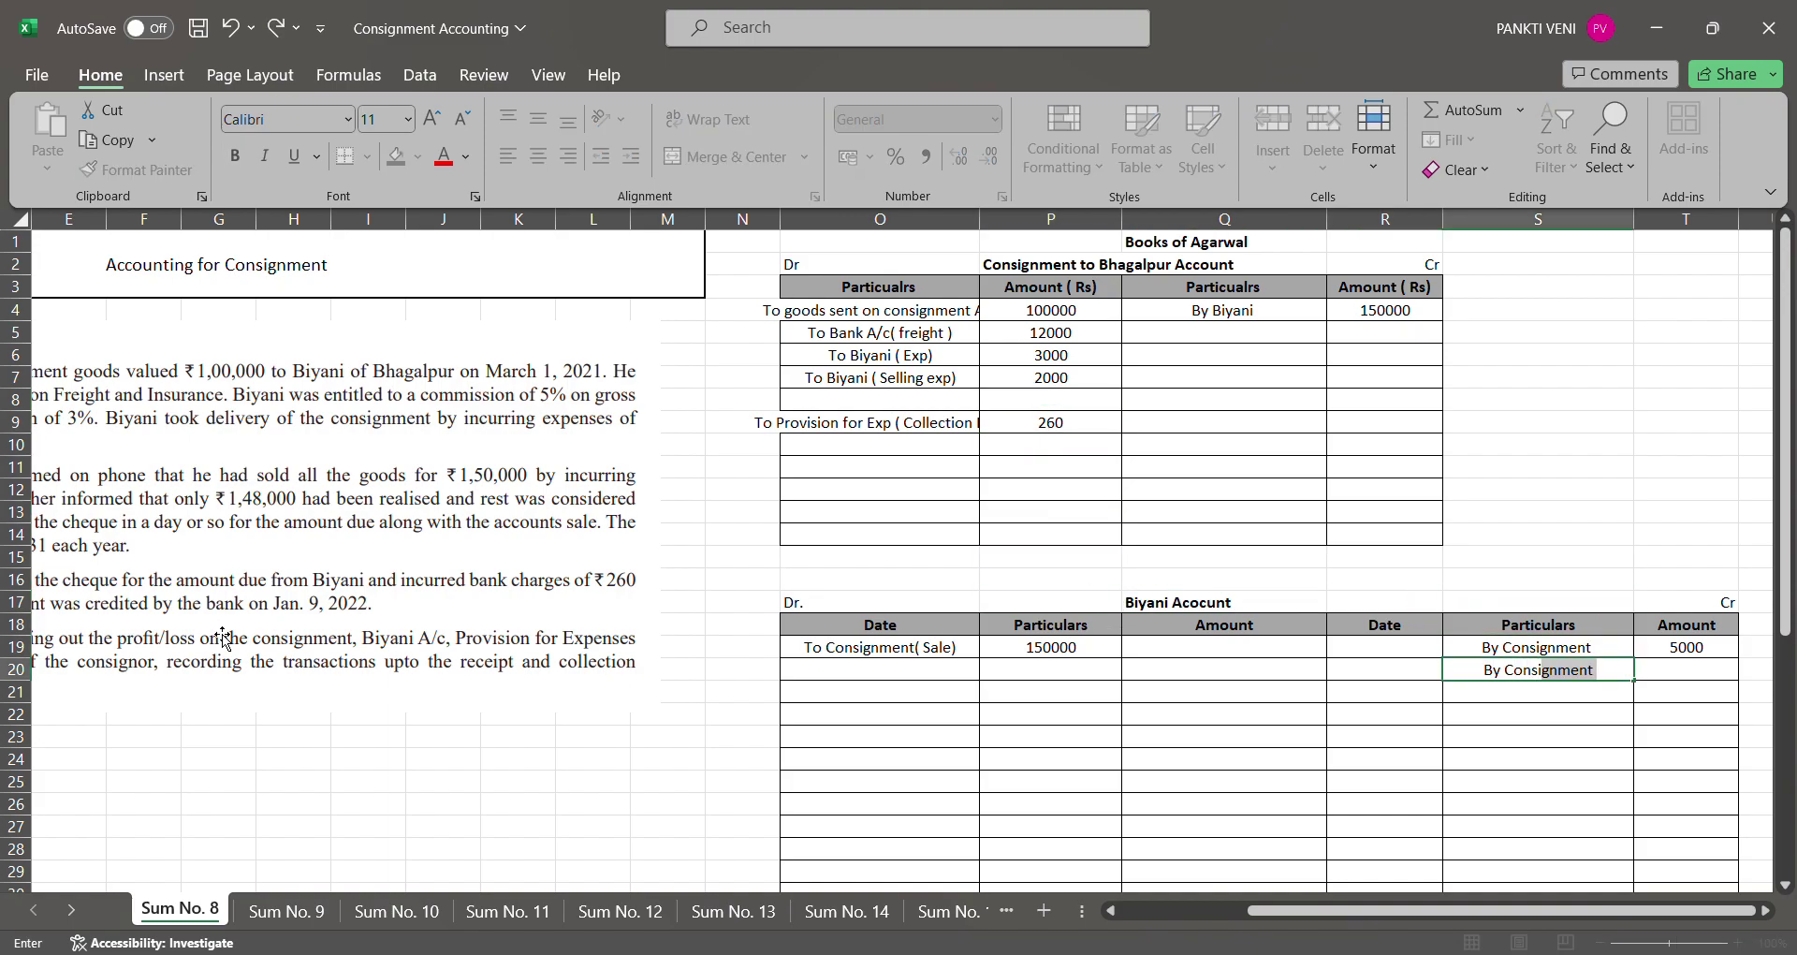
key(Tab)
text(12000)
key(Return)
Append "( freight)" to the "By Consignment" label in S20
key(Up)
key(Left)
key(F2)
text(( freight))
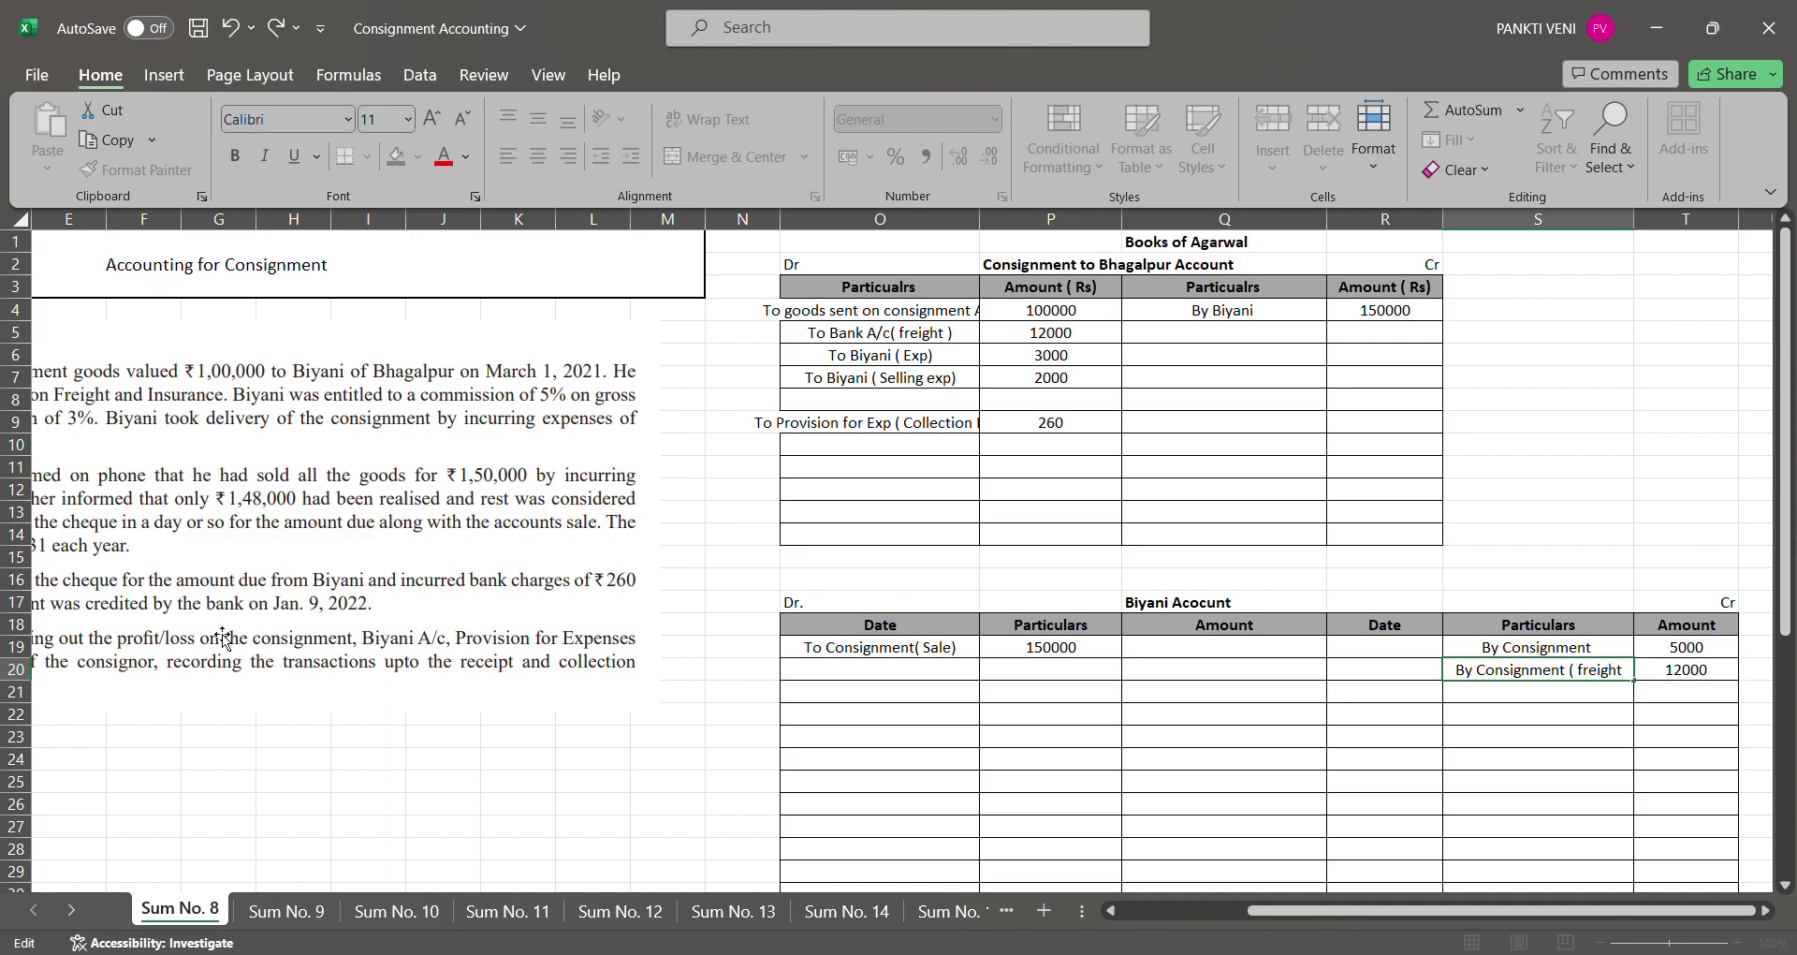
key(ctrl+Return)
key(Return)
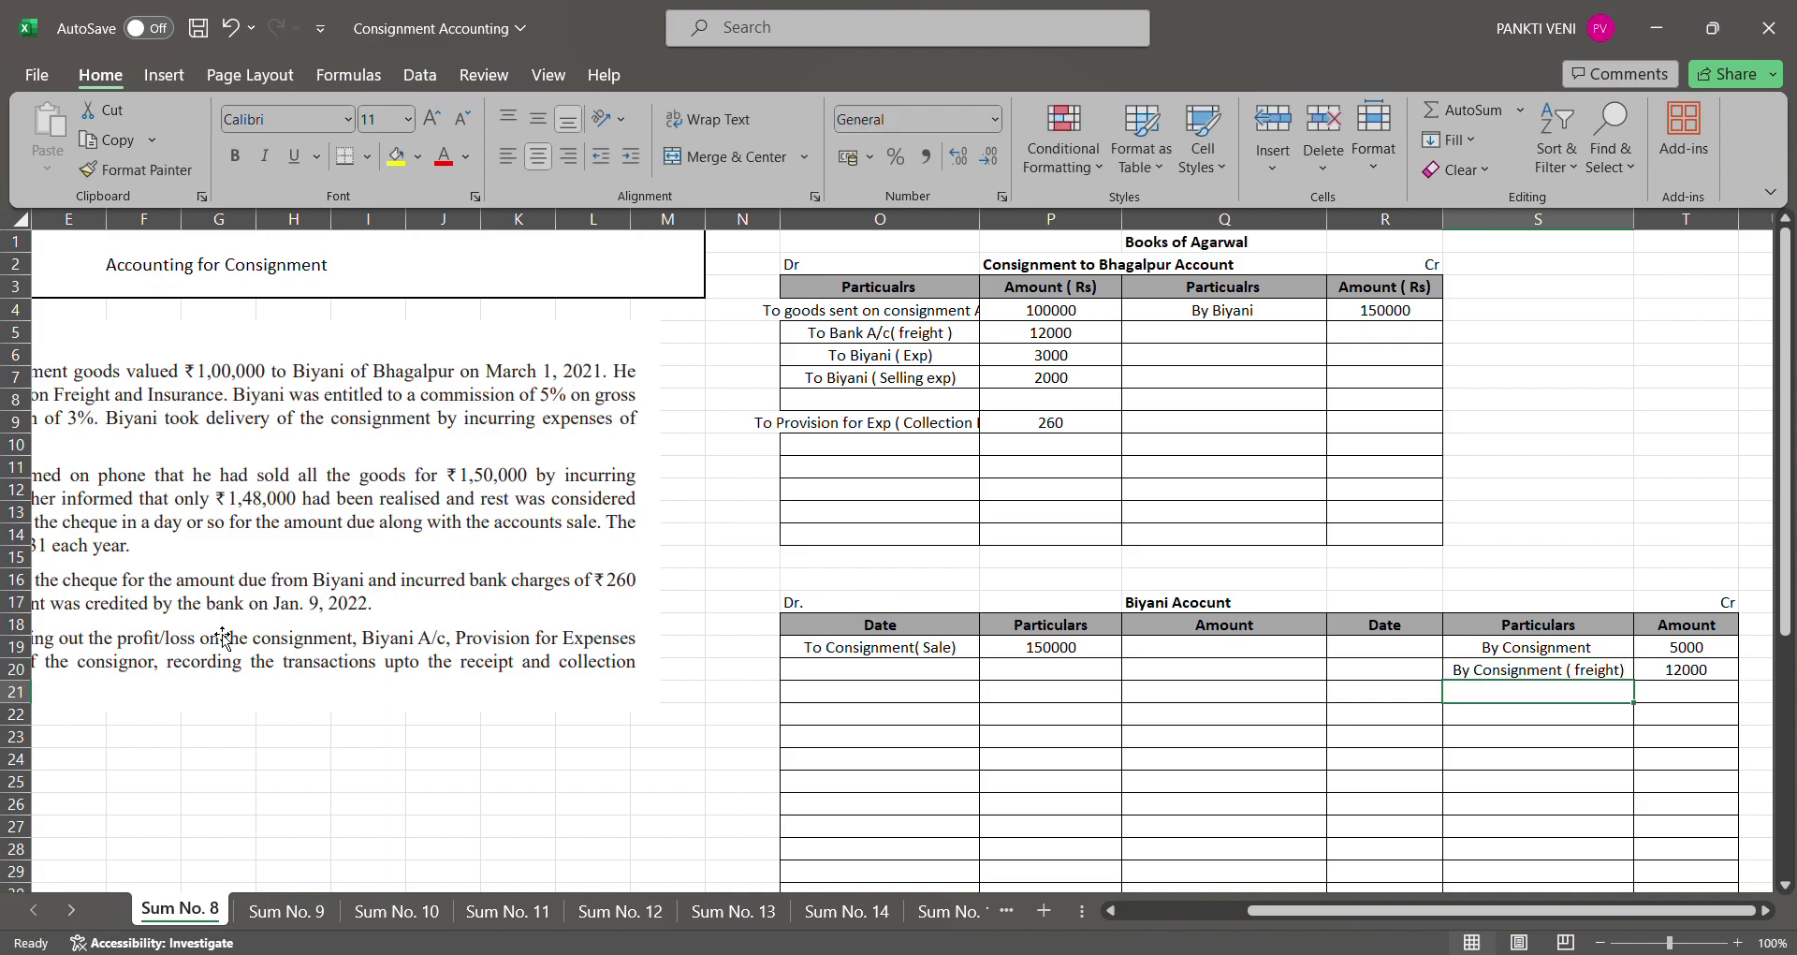
Move the "To Consignment( Sale)" entry and its amount into P19:Q19 under Particulars and Amount, clearing O19
key(Down)
key(Down)
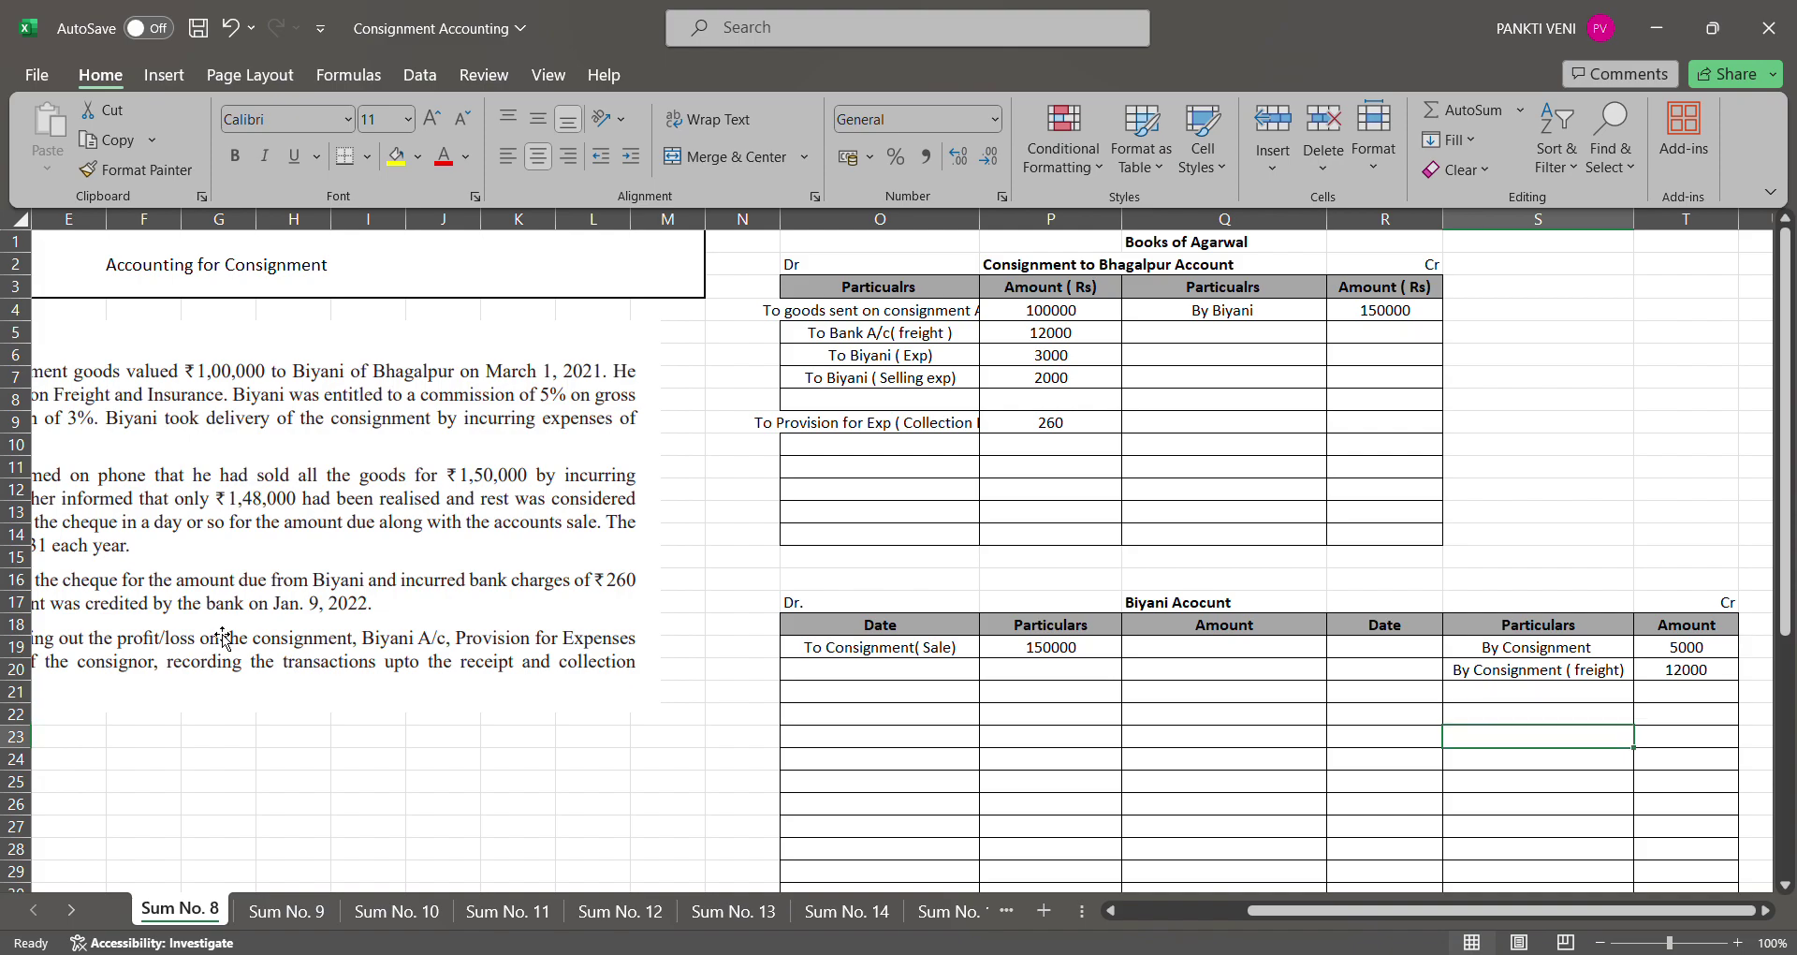
key(Down)
key(Left)
key(Left)
key(Left)
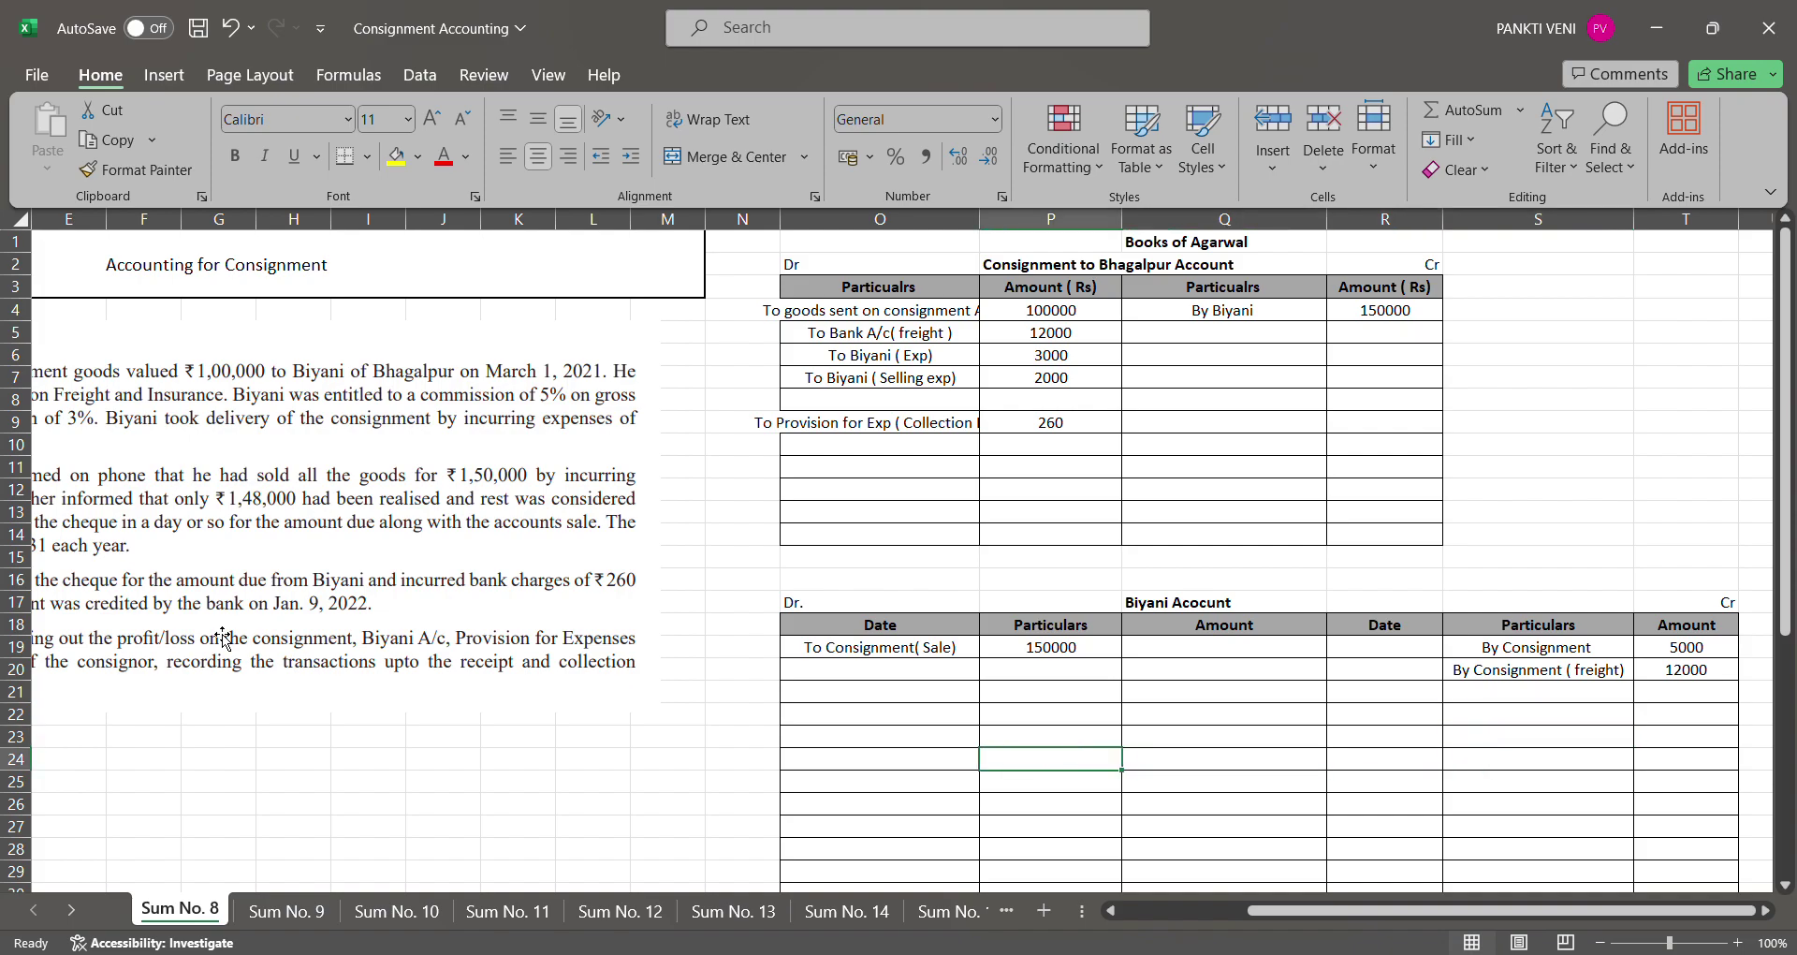
key(Up)
key(Up)
key(Up)
key(Up)
key(Up)
key(Left)
key(shift+Right)
key(ctrl+c)
key(Right)
key(ctrl+v)
key(Right)
key(Left)
key(Left)
key(Delete)
Total the debit amounts of the consignee's account in Q26 with a SUM formula over Q19:Q25
key(Right)
key(Down)
key(Down)
key(Down)
key(Down)
key(Down)
key(Down)
key(Down)
key(Right)
text(=)
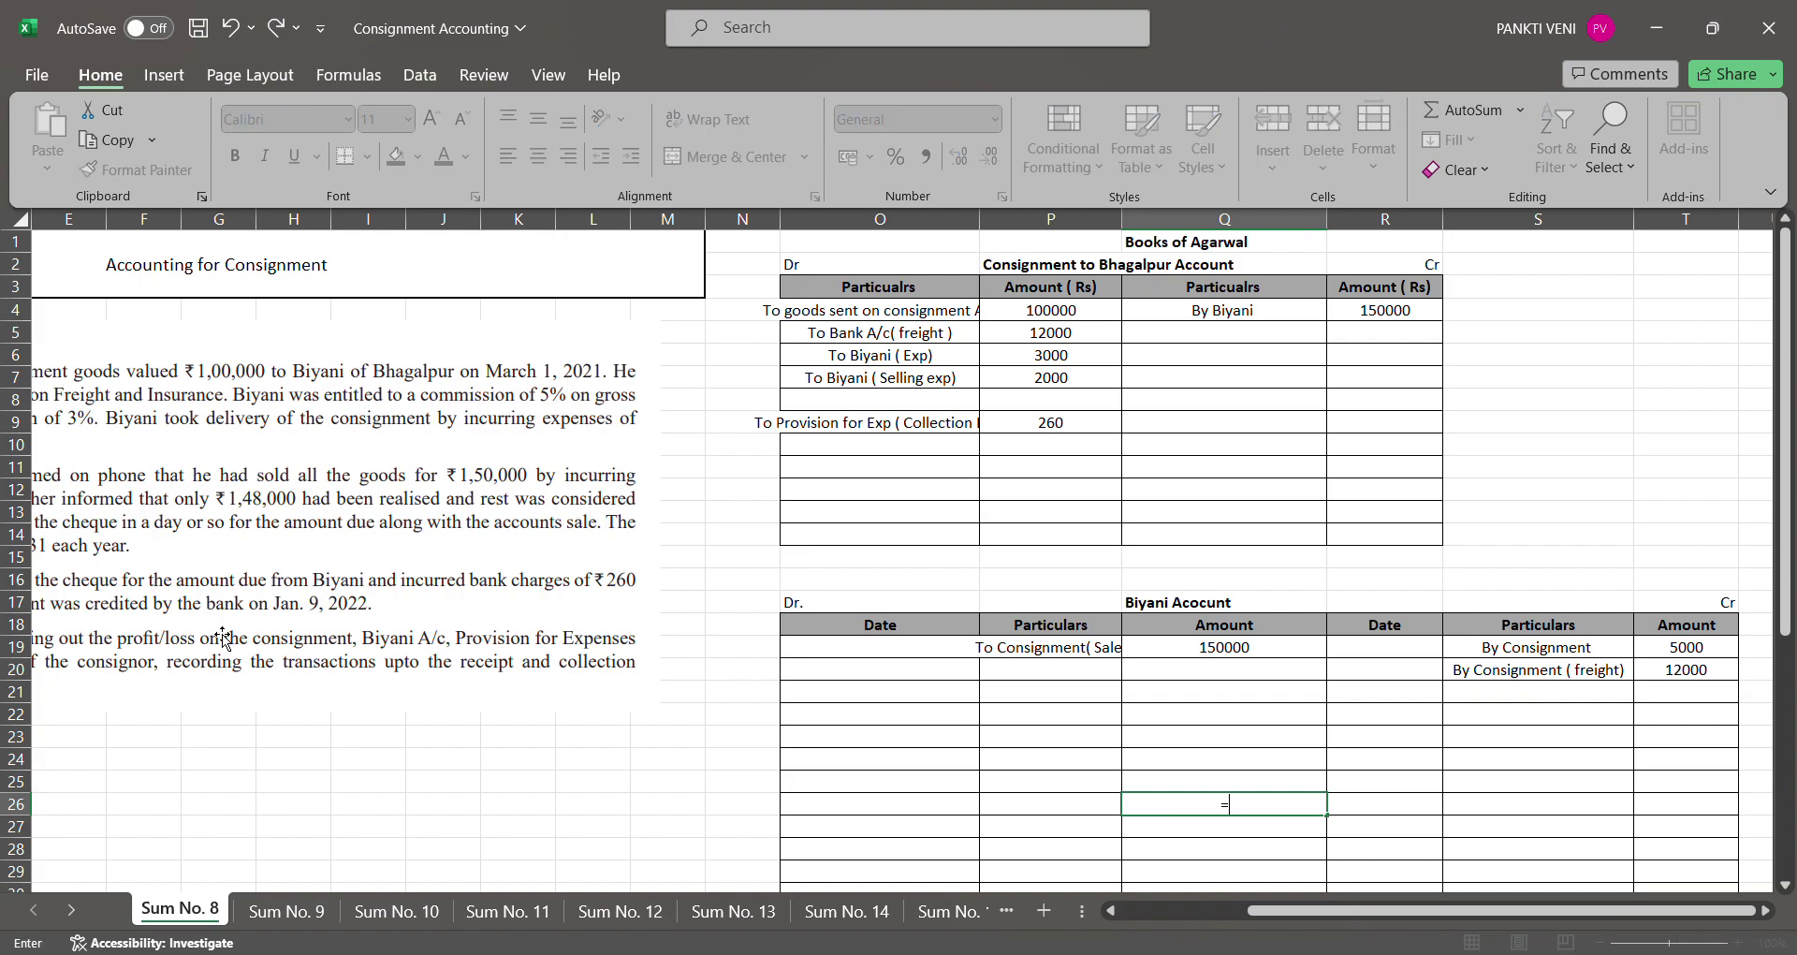
text(sum()
key(Up)
key(shift+Up)
key(shift+Up)
key(shift+Up)
key(shift+Up)
key(shift+Up)
key(shift+Up)
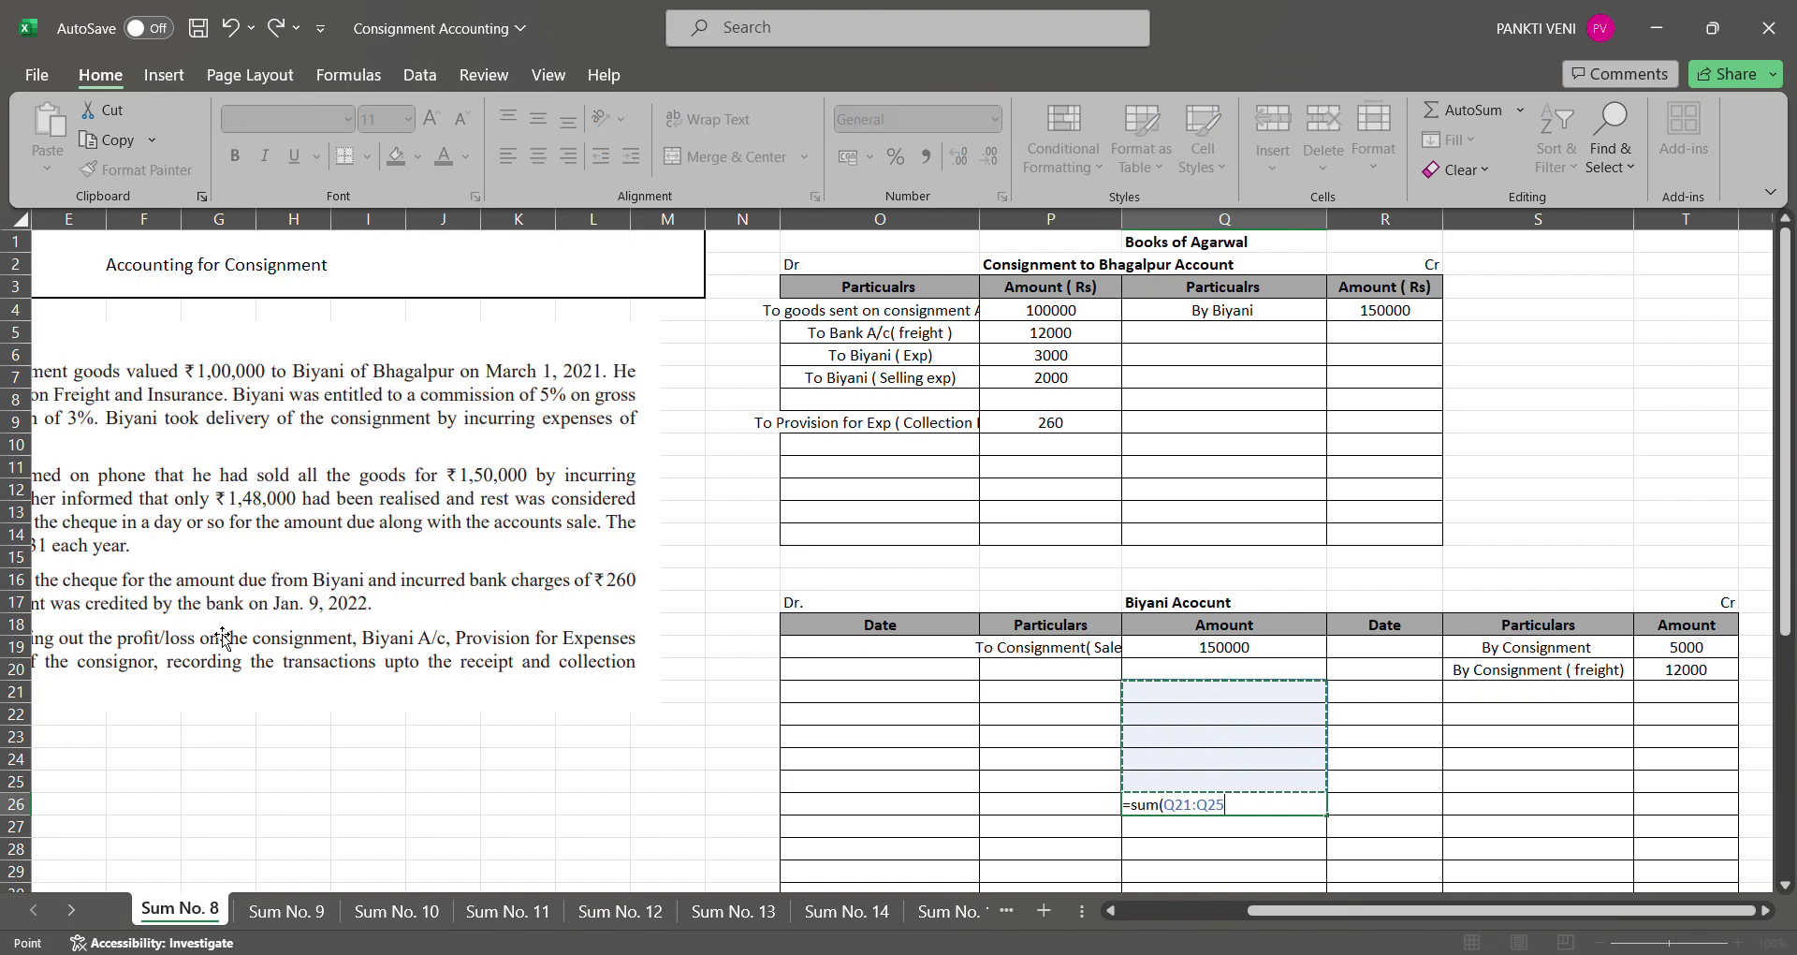
key(Tab)
key(Right)
key(Right)
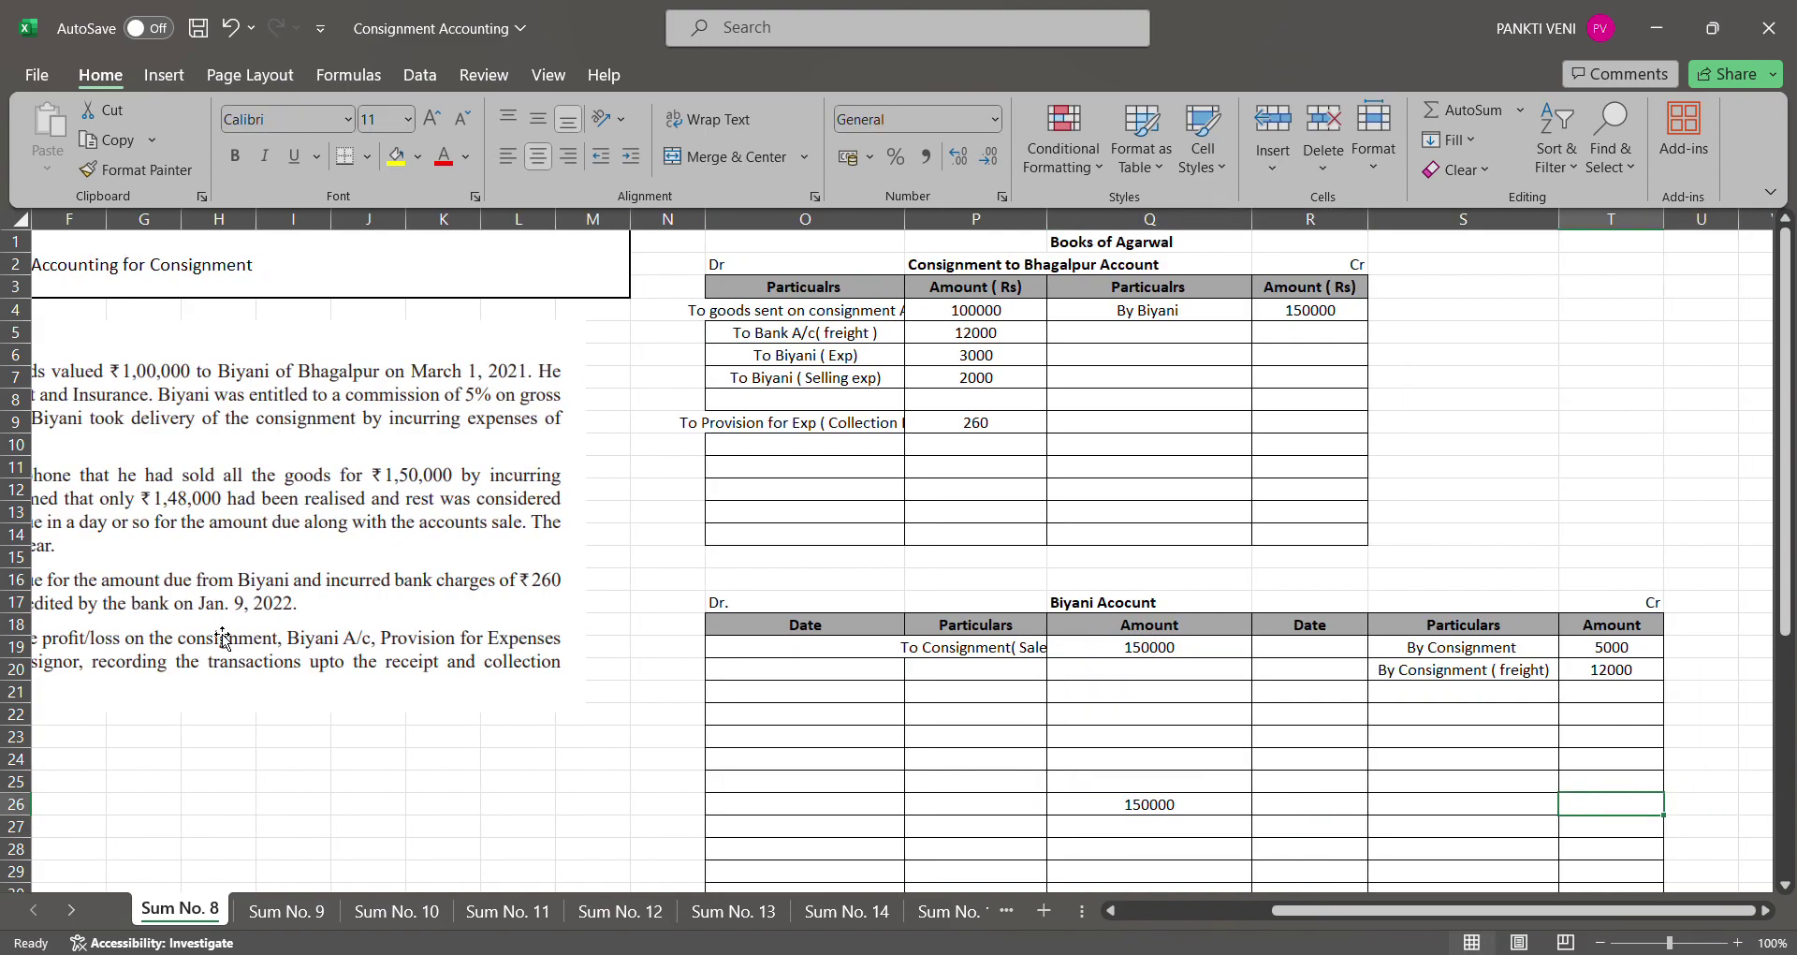
text(150000)
key(Return)
key(Up)
key(Up)
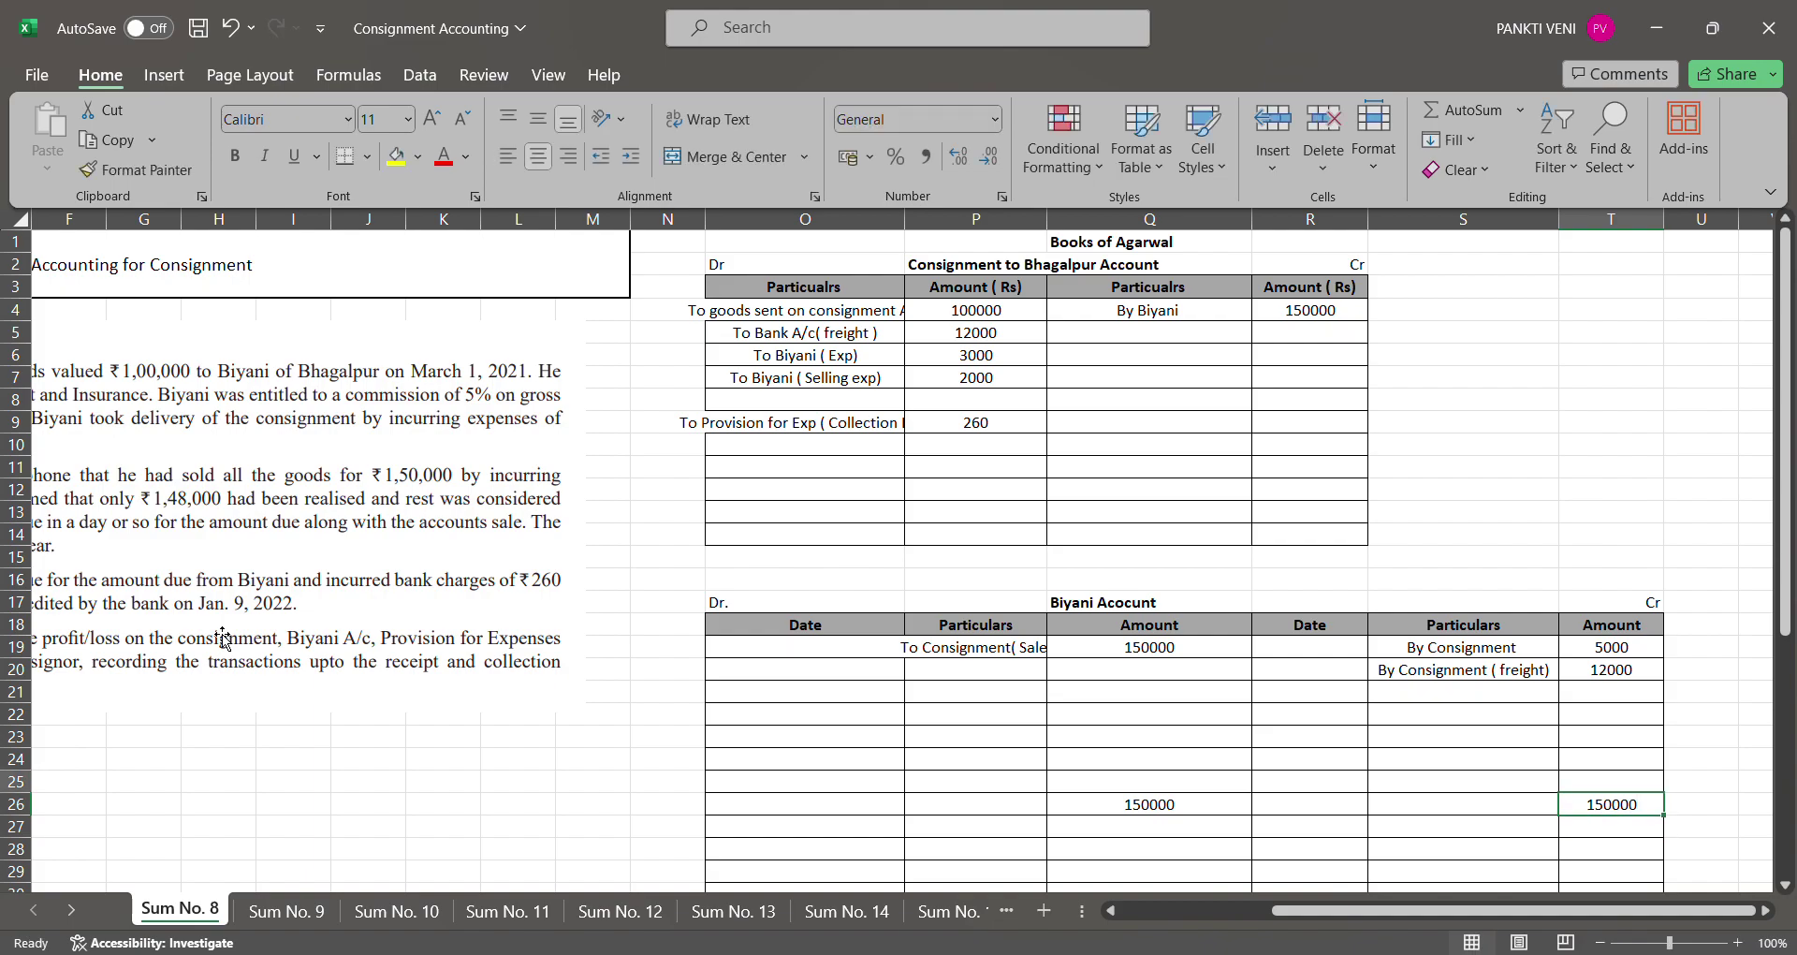
text(+150000-)
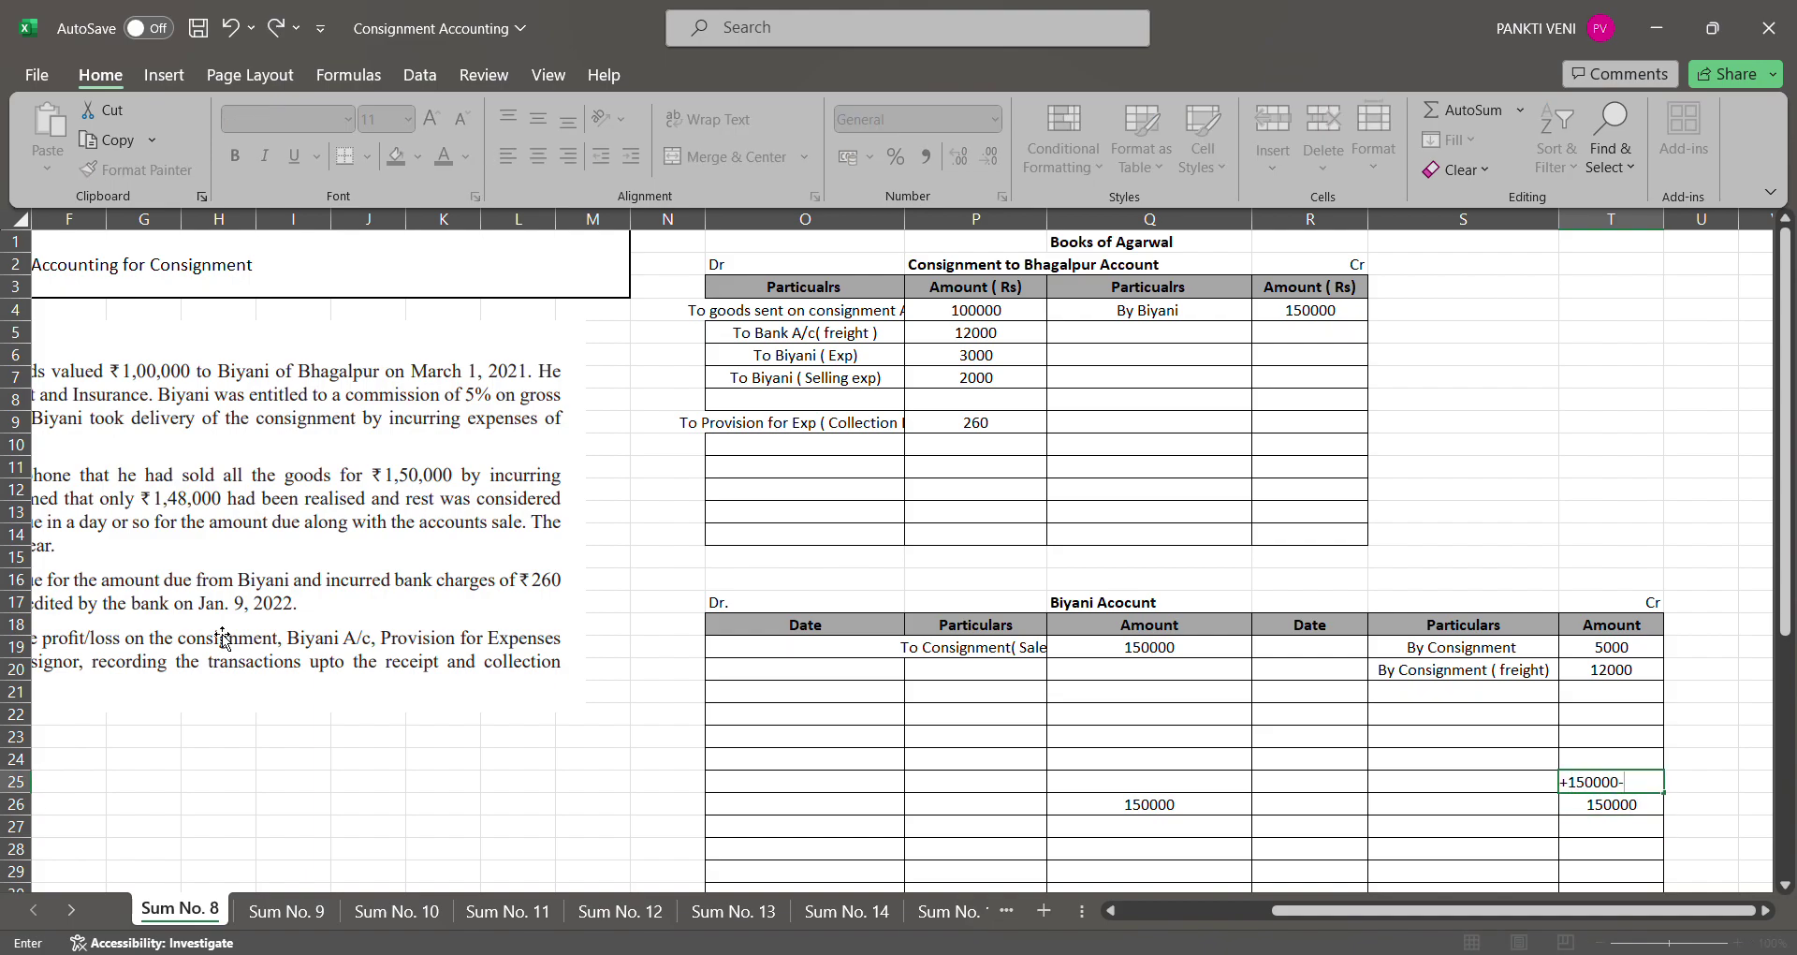
text(12000-5000)
key(Return)
Label the balancing entry in S25 "By Chq for collection ( Bal fig" on the credit side of the consignee's account
key(Up)
key(Left)
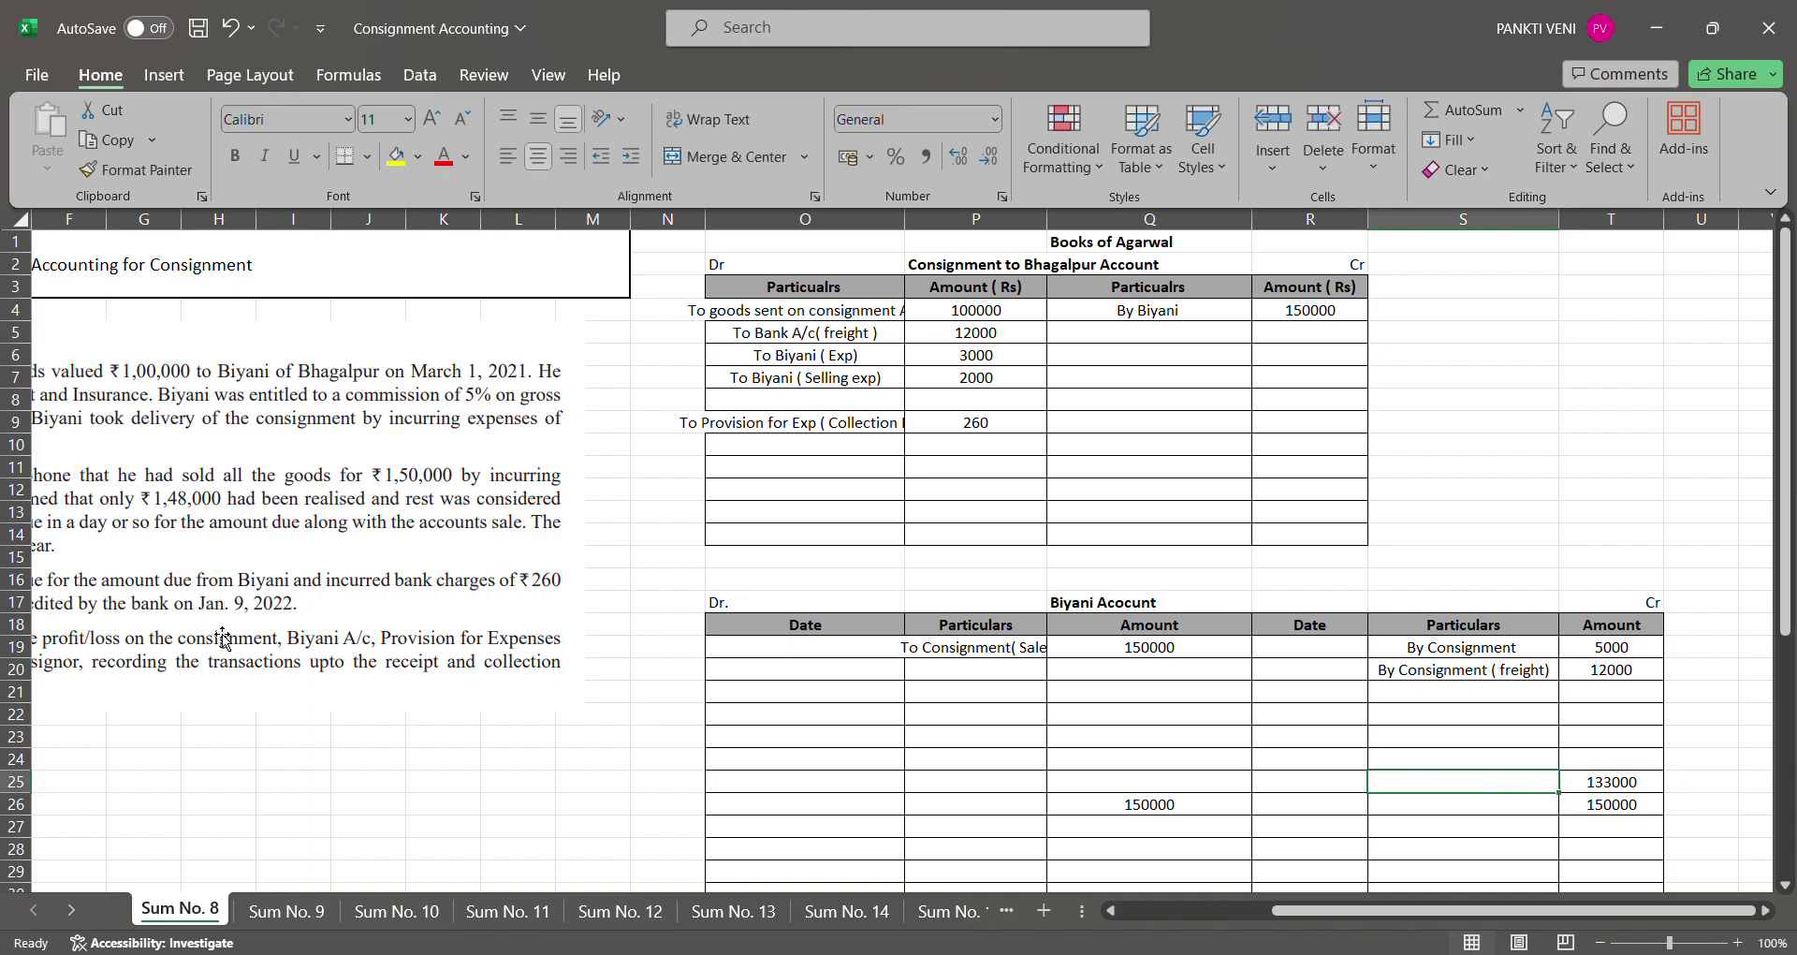
text(By Chq)
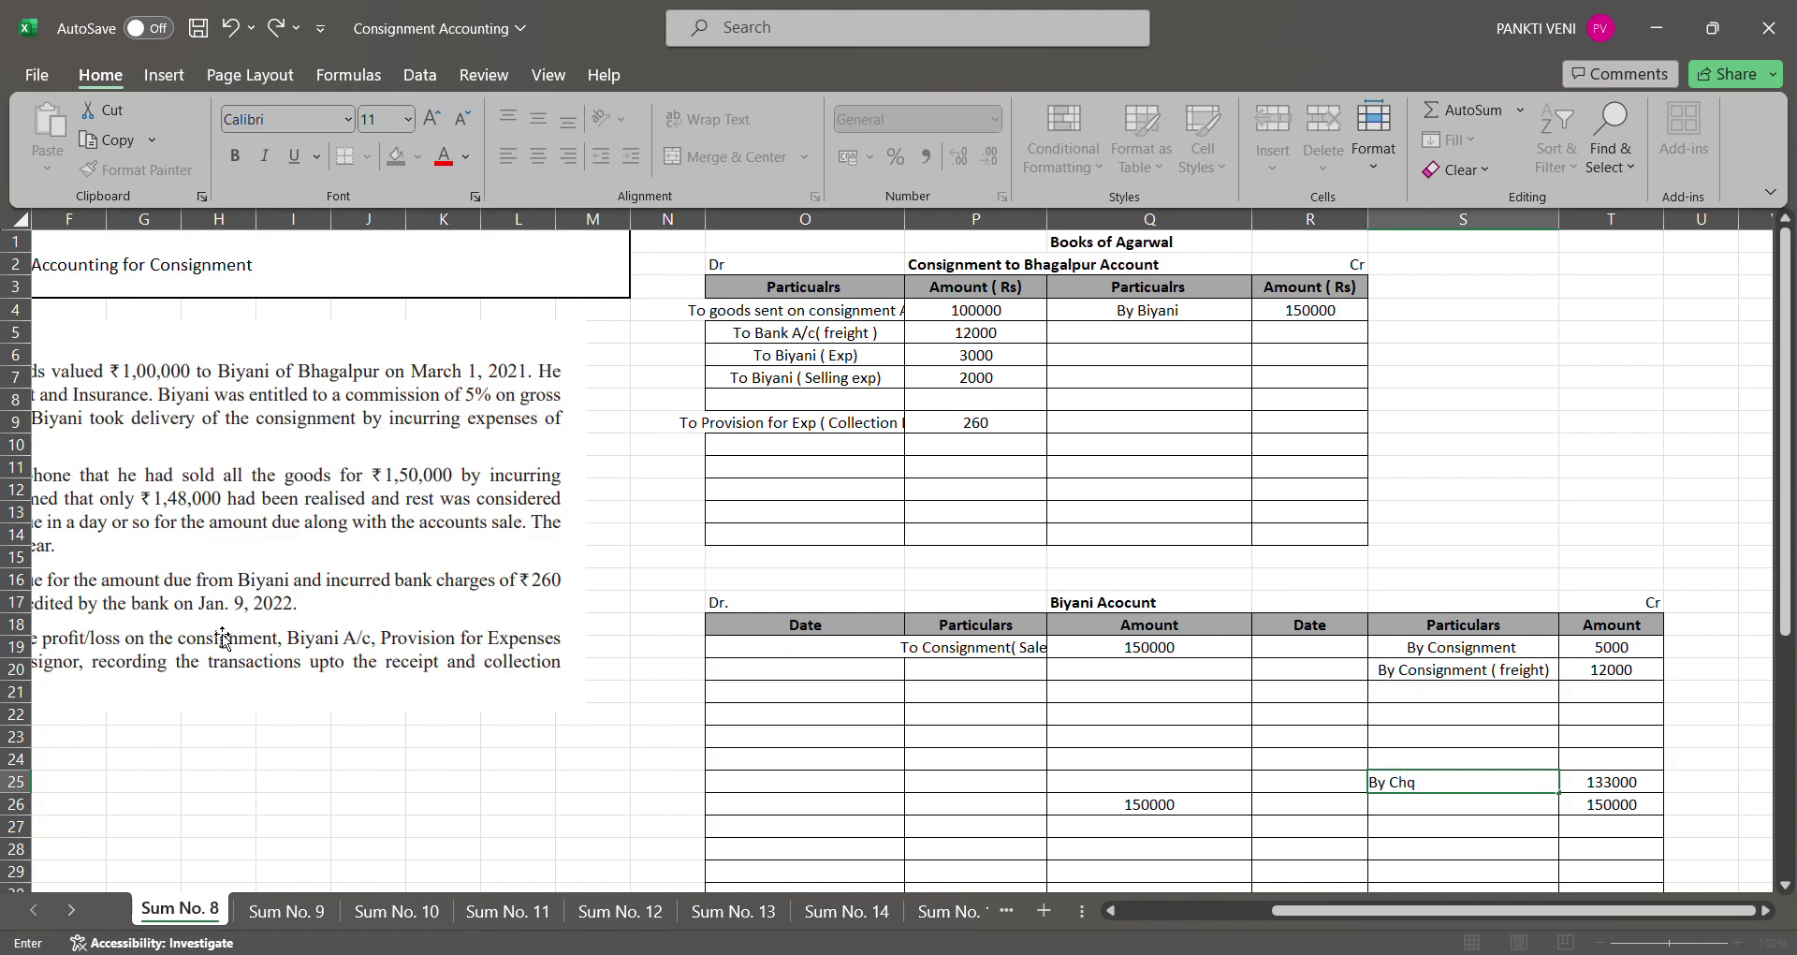
text( for collection)
key(Return)
key(Up)
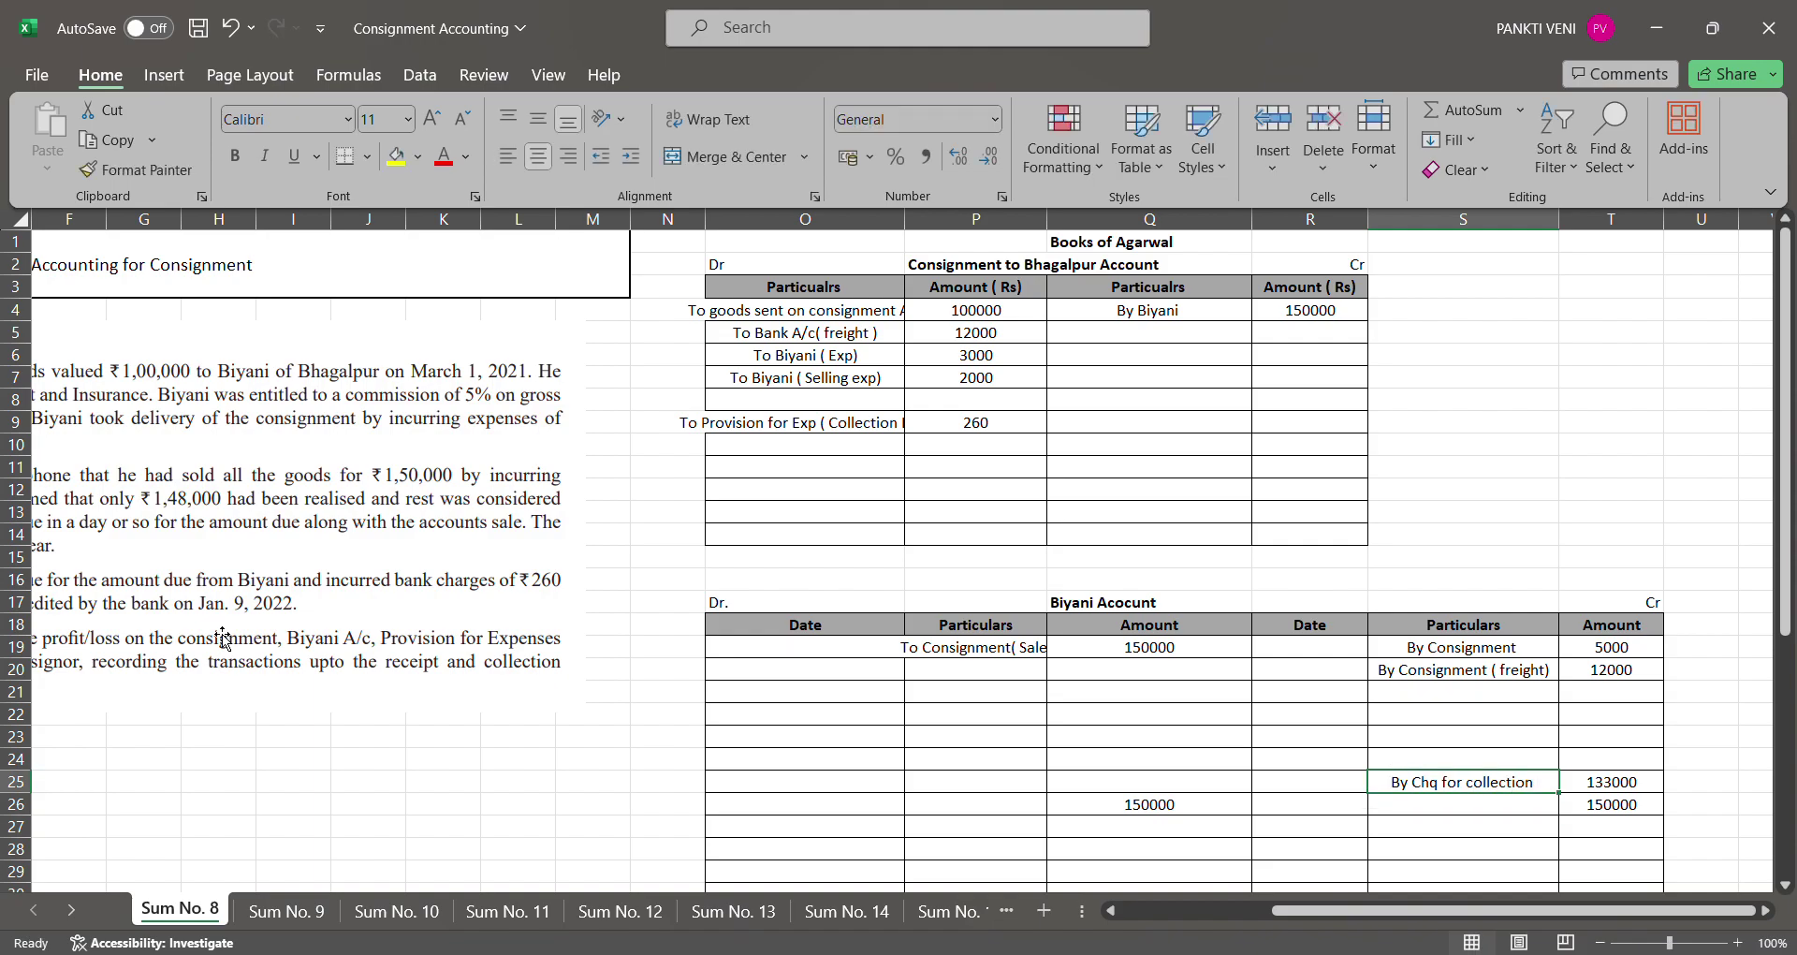
key(Right)
key(Left)
key(F2)
text(( Bal fig)
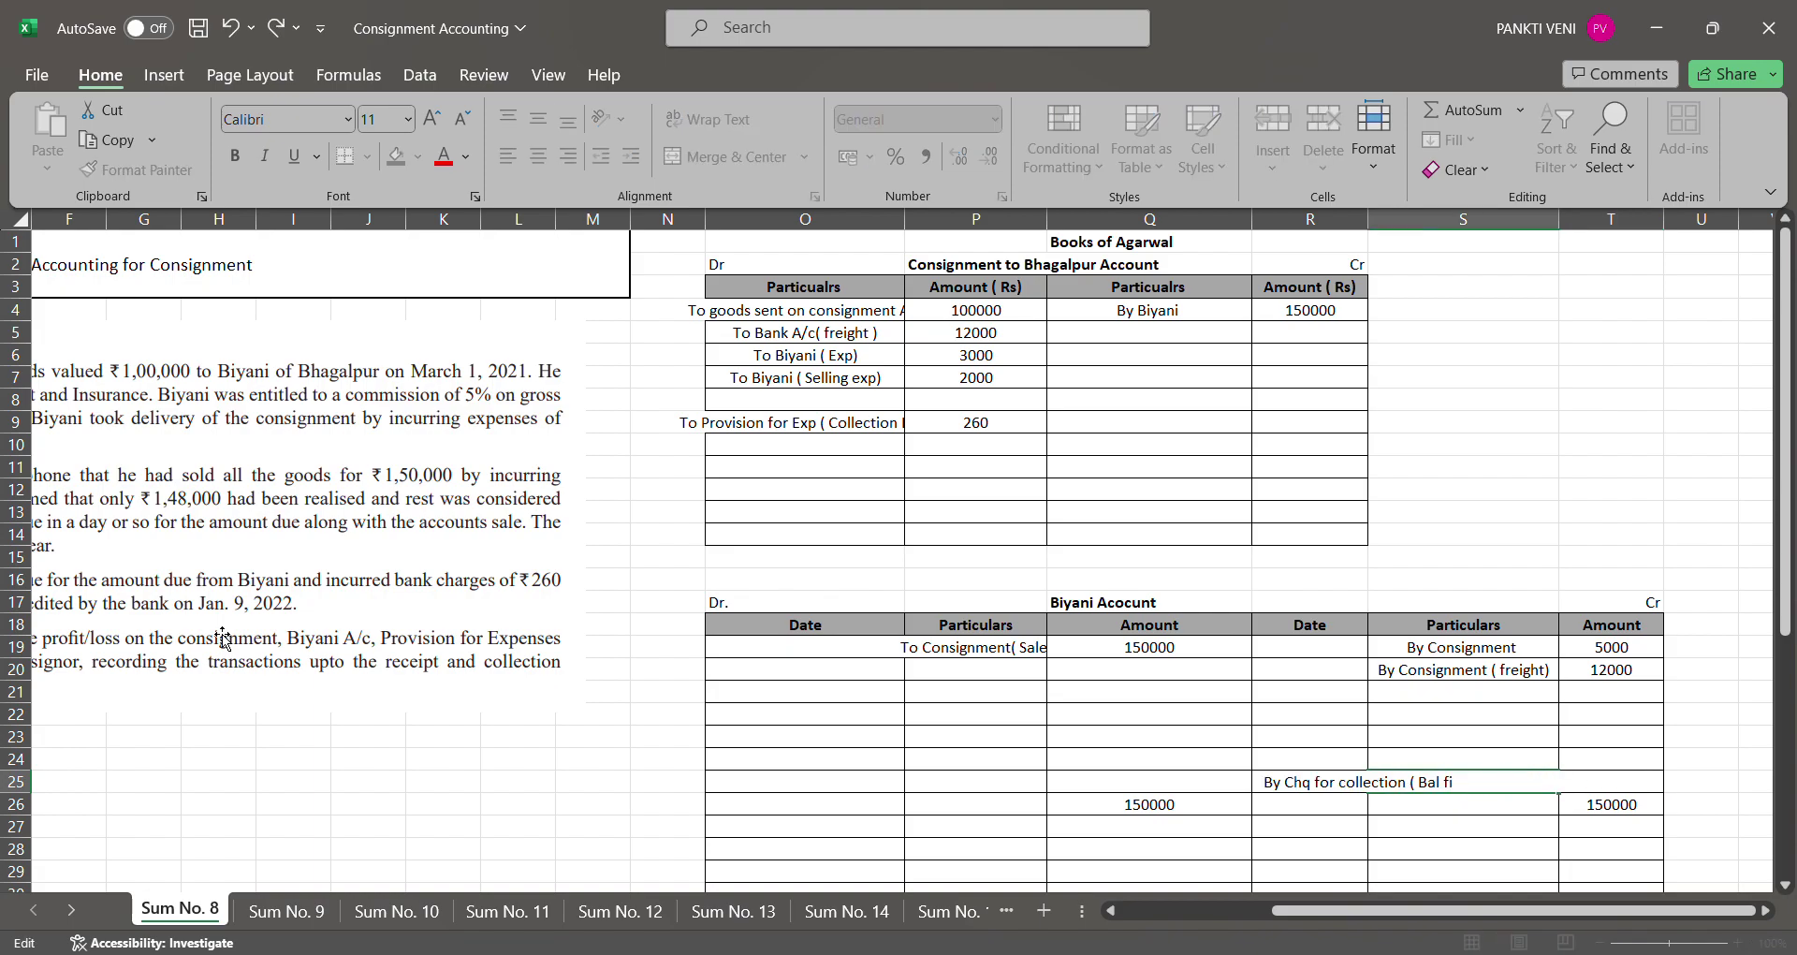
key(Return)
Enter the amount +133000-260 in Q43 on the debit side of the Bank Account
key(Up)
key(Right)
key(Down)
key(Down)
key(Down)
key(Down)
key(Down)
key(Down)
key(Down)
key(Down)
key(Down)
key(Down)
key(Down)
key(Down)
key(Down)
key(Down)
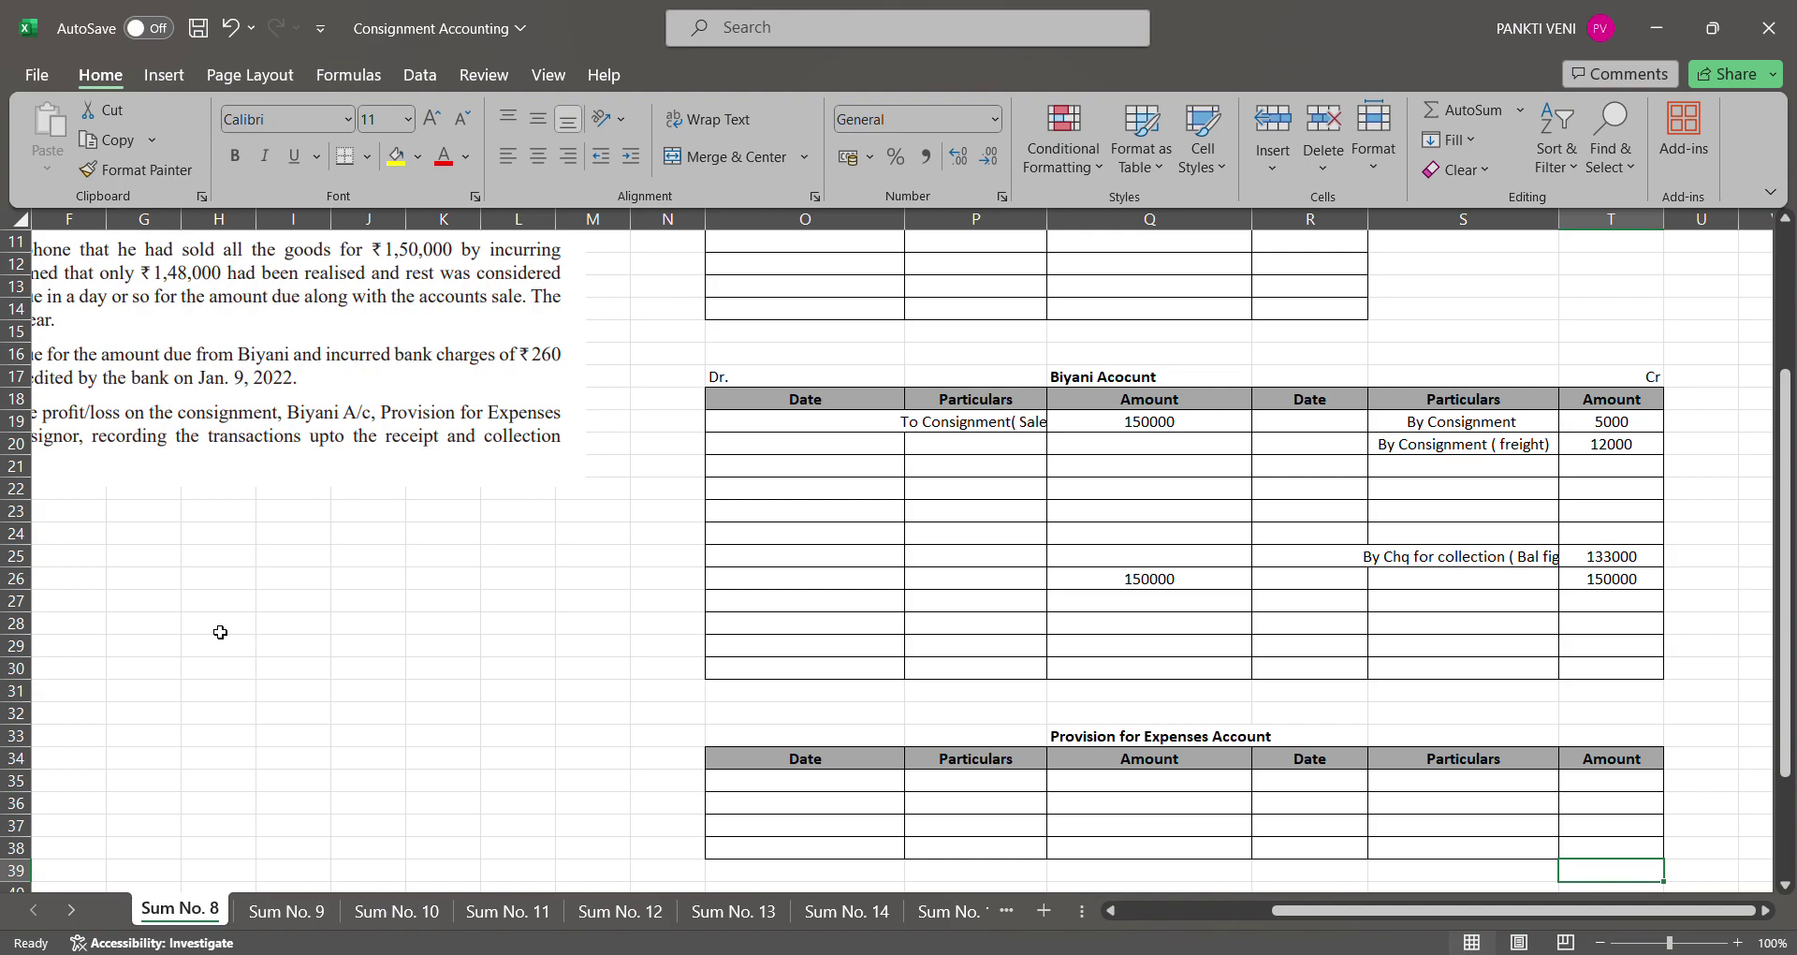
key(Down)
key(Down)
key(Down)
key(Down)
key(Down)
key(Down)
key(Down)
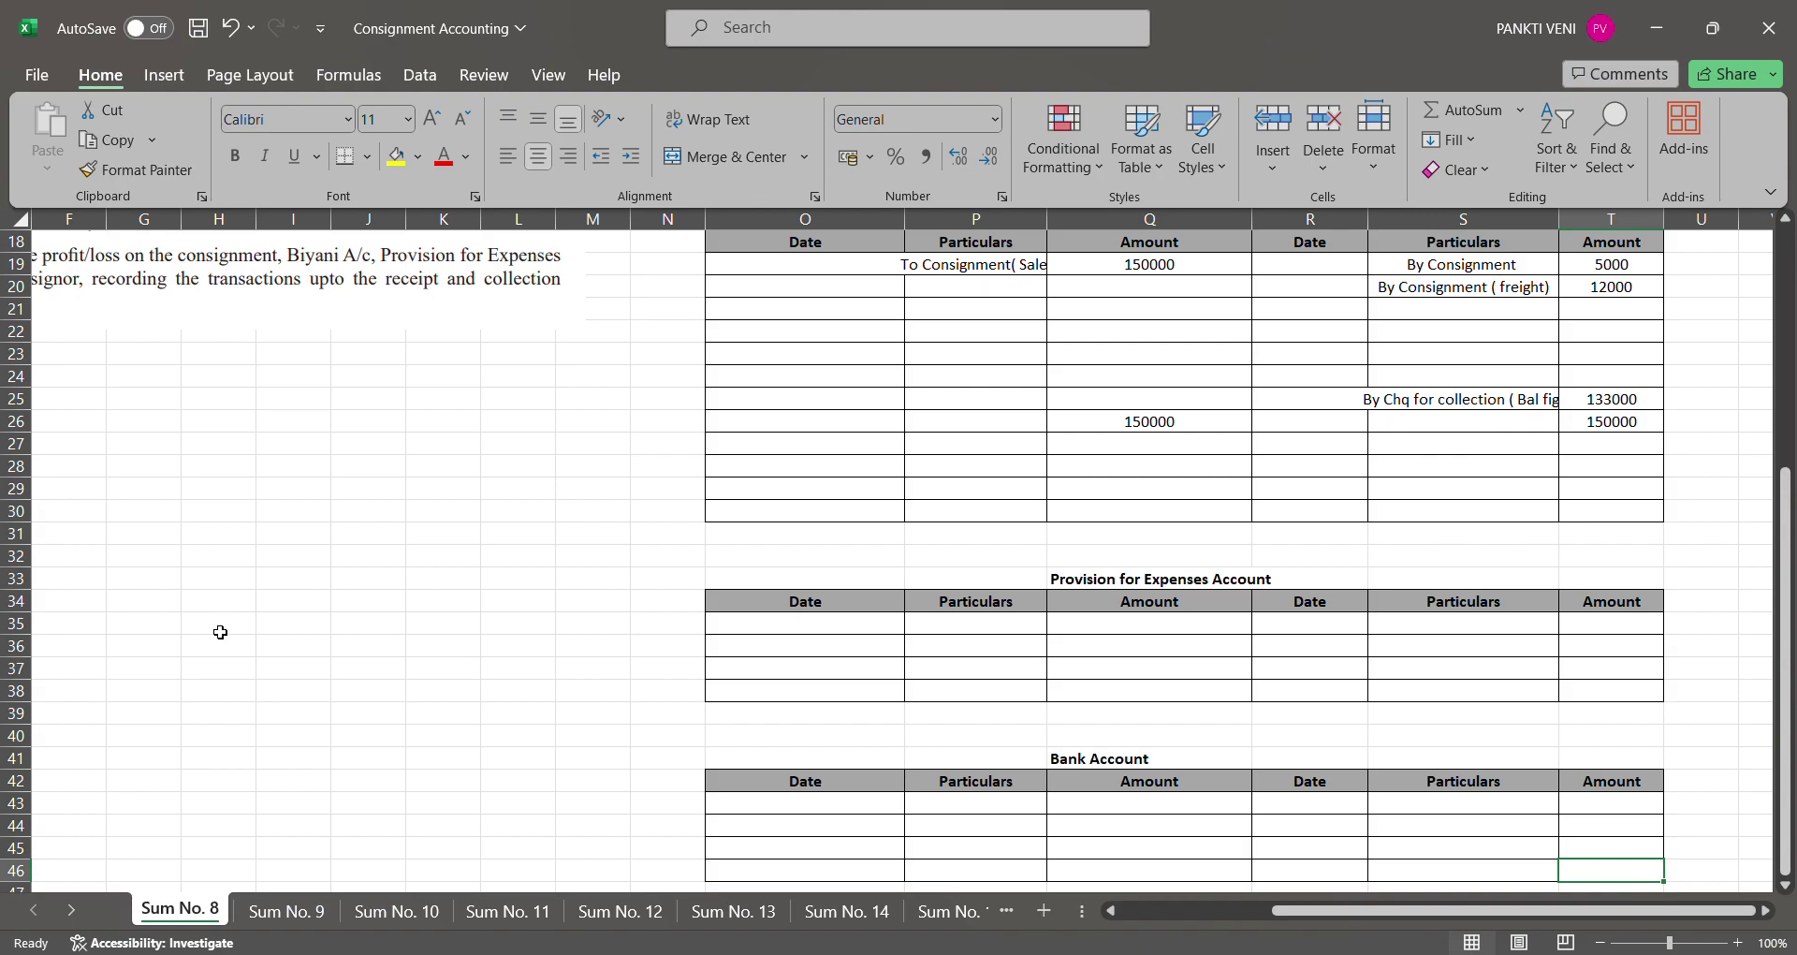
key(Down)
key(Down)
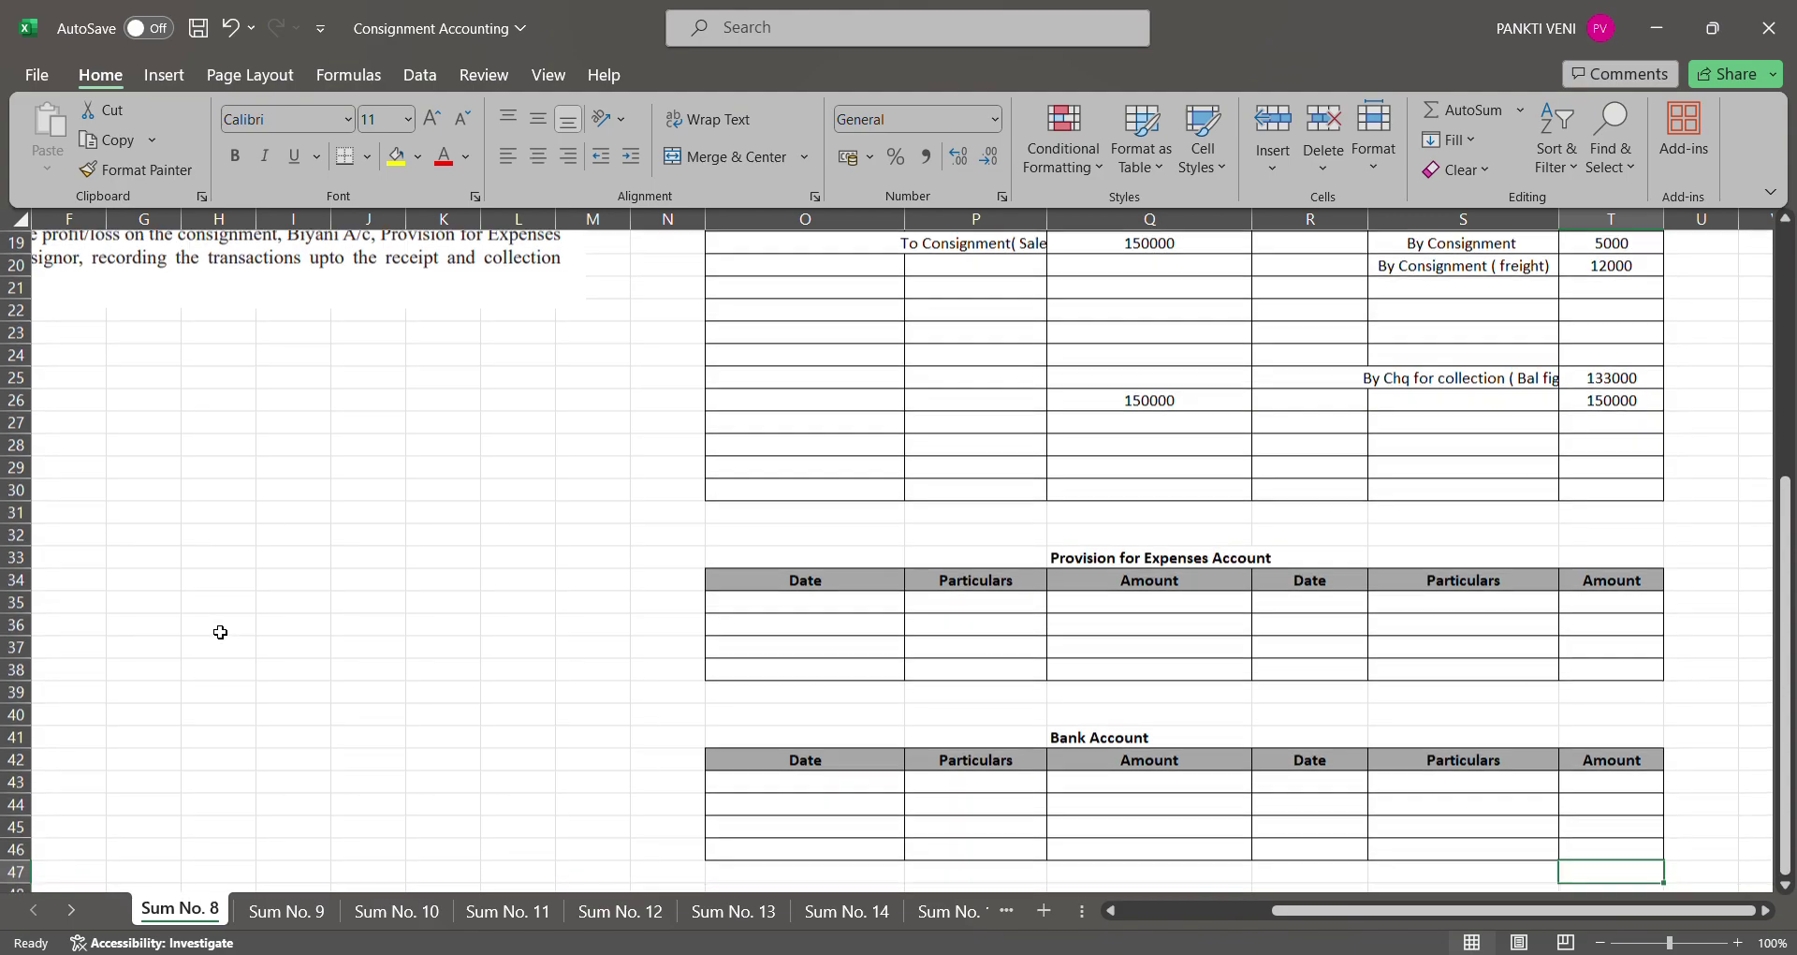
key(Left)
key(Left)
key(Left)
key(Up)
key(Up)
key(Up)
key(Up)
key(Up)
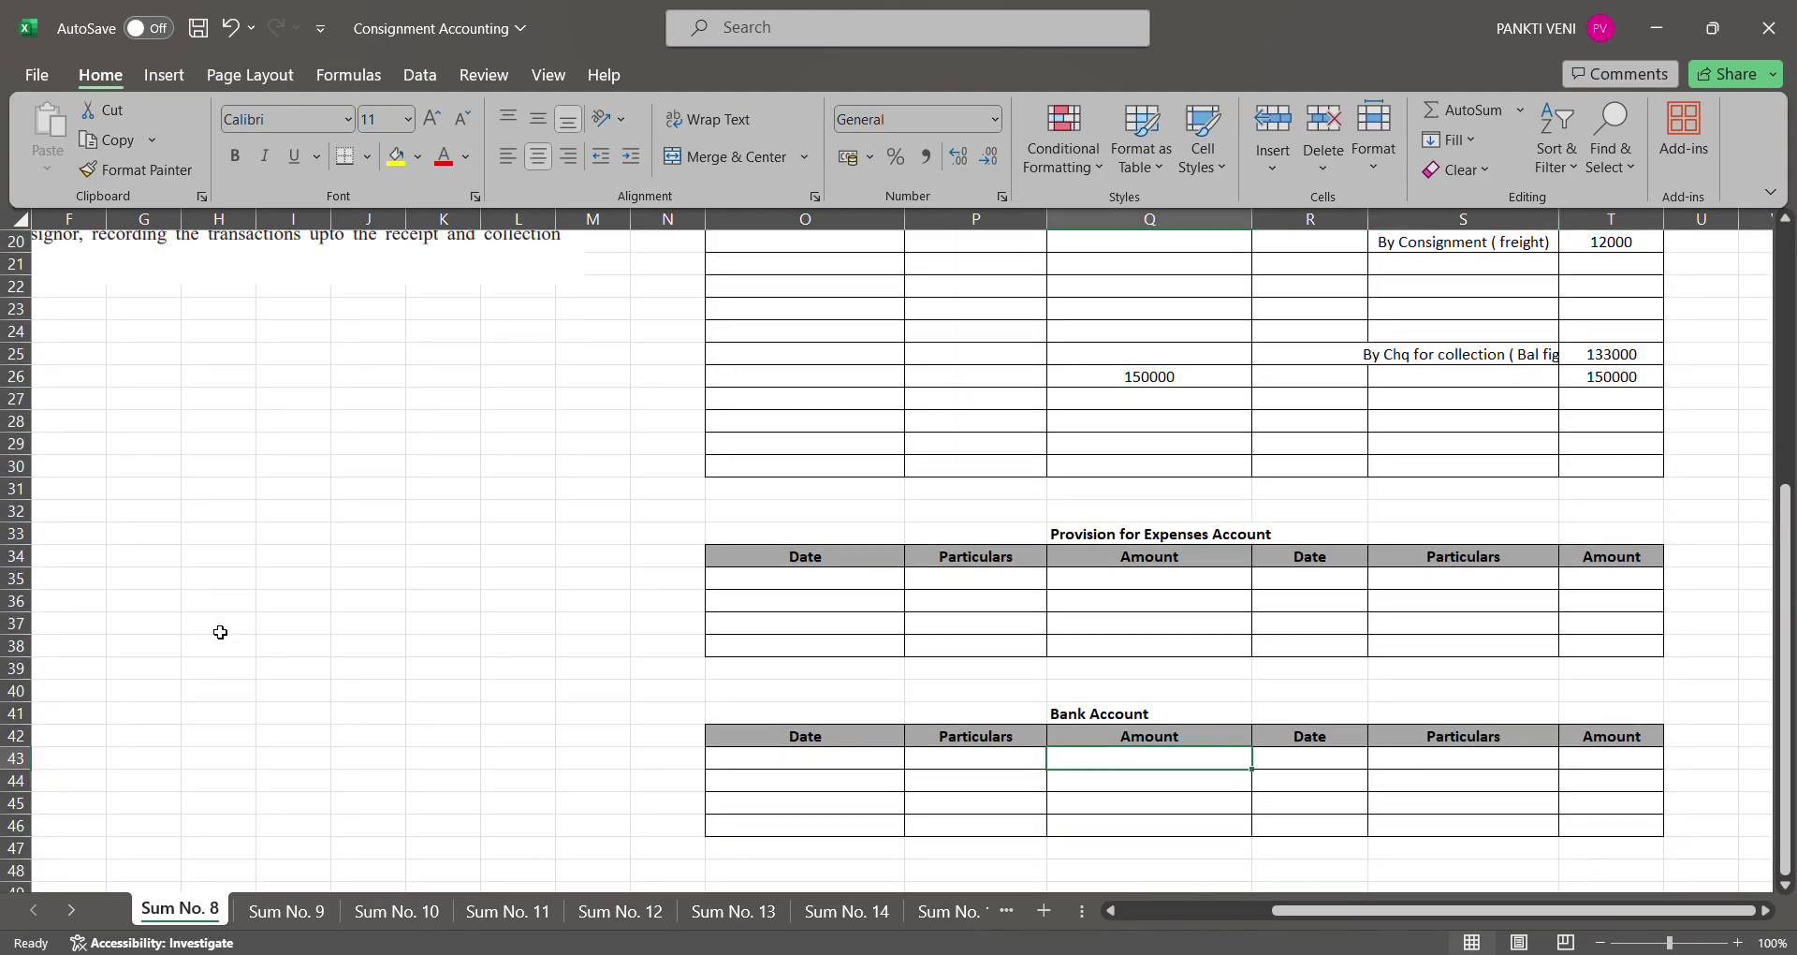
text(+133)
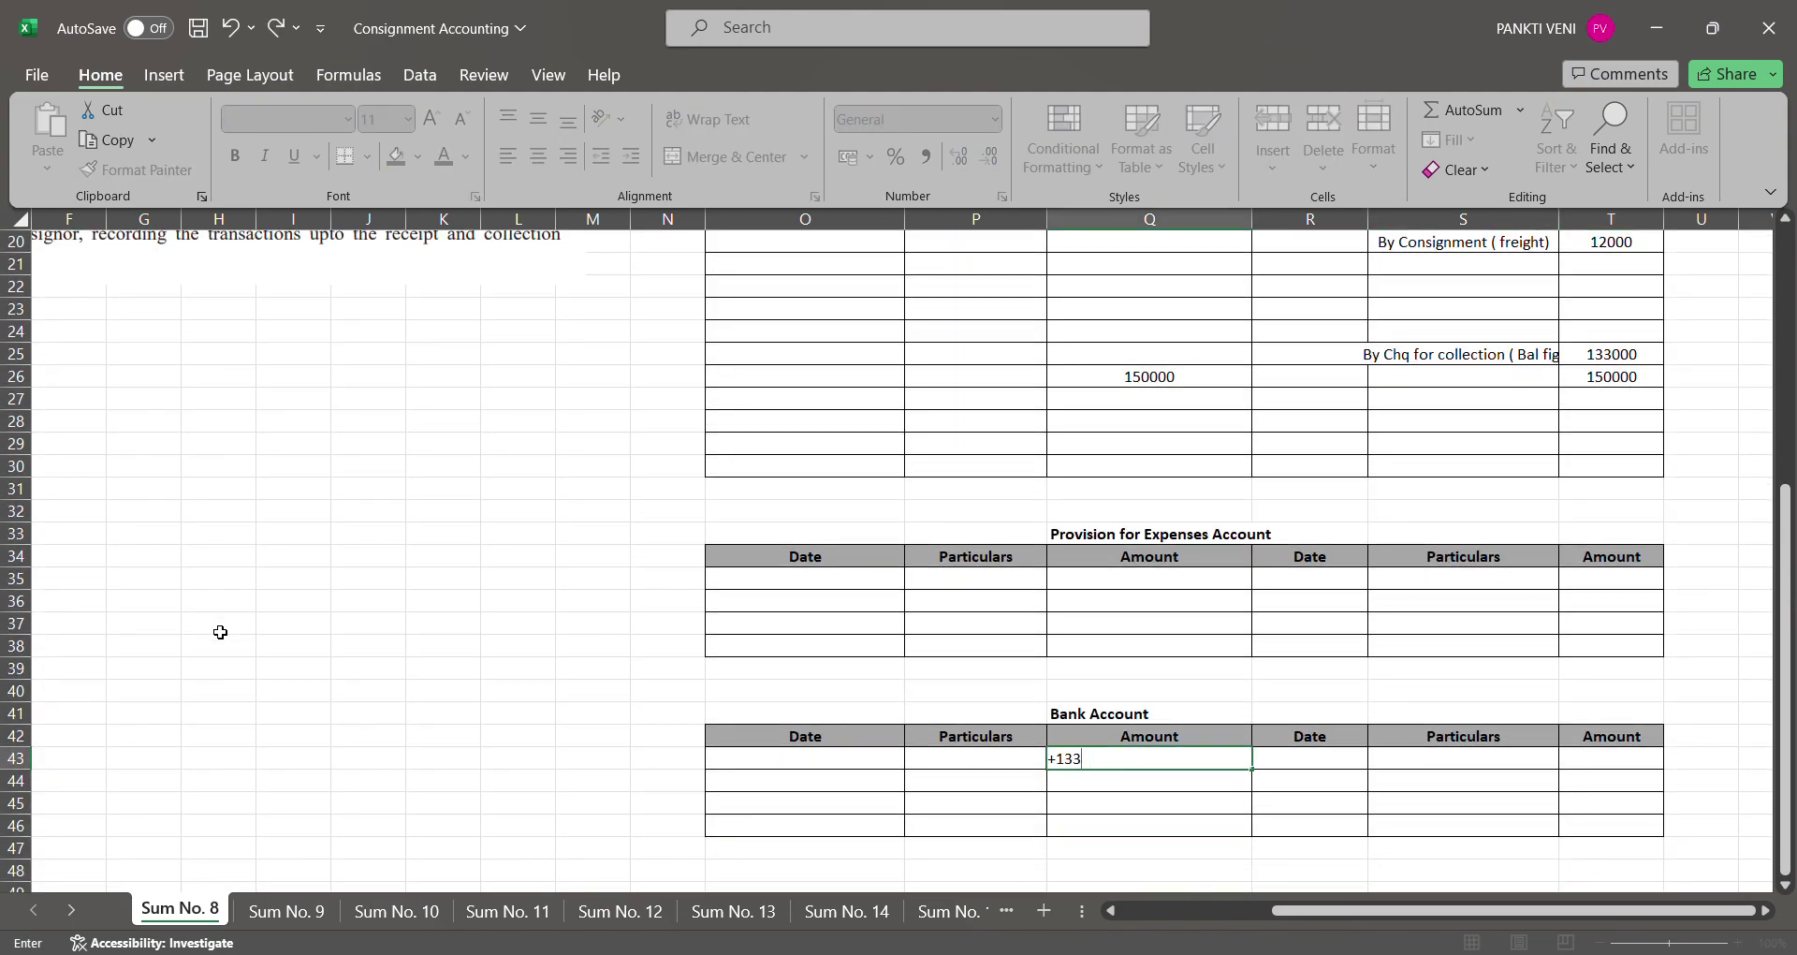
text(000-260)
key(Return)
Enter "To Chq for collection" under Particulars in P43 of the Bank Account
key(Up)
key(Left)
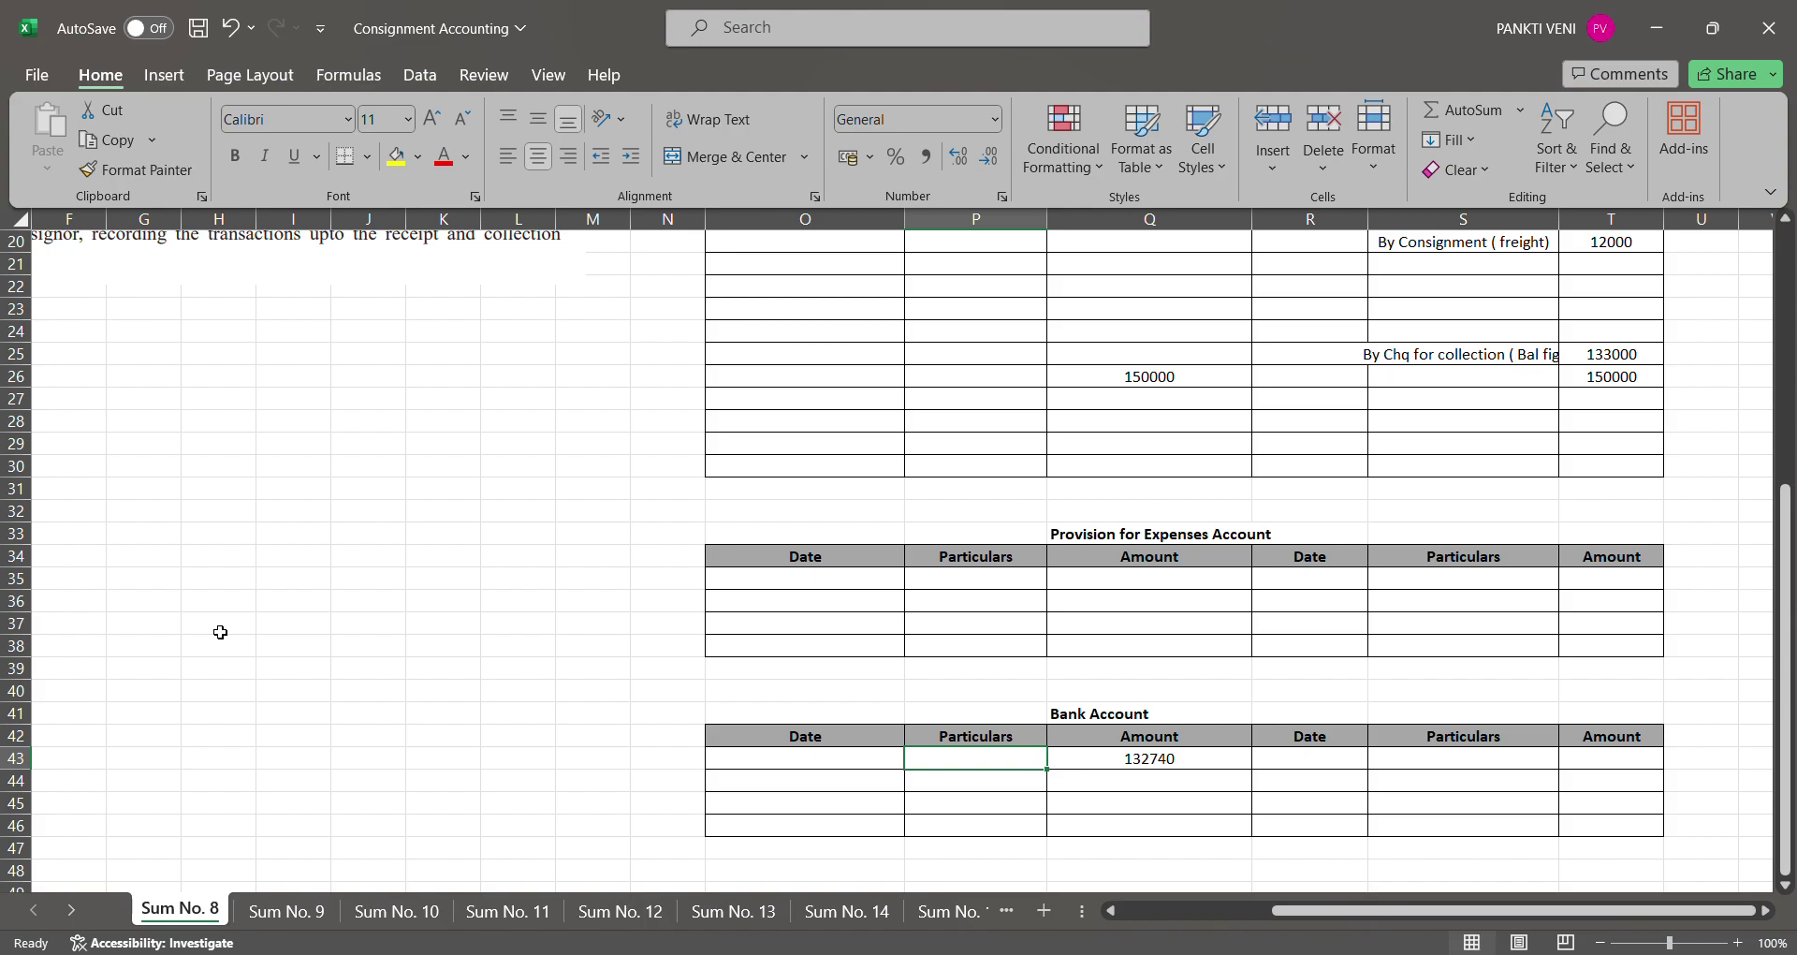
text(To Chq for collection)
key(Return)
Review the Provision for Expenses Account and the consignee's account above the Bank Account
key(Up)
key(Up)
key(Up)
key(Up)
key(Up)
key(Up)
key(Up)
key(Up)
key(Up)
key(Up)
key(Up)
key(Up)
key(Up)
key(Up)
key(Up)
key(Down)
key(Down)
key(Down)
key(Down)
key(Down)
key(Down)
key(Down)
key(Down)
key(Down)
key(Down)
key(Down)
key(Down)
key(Down)
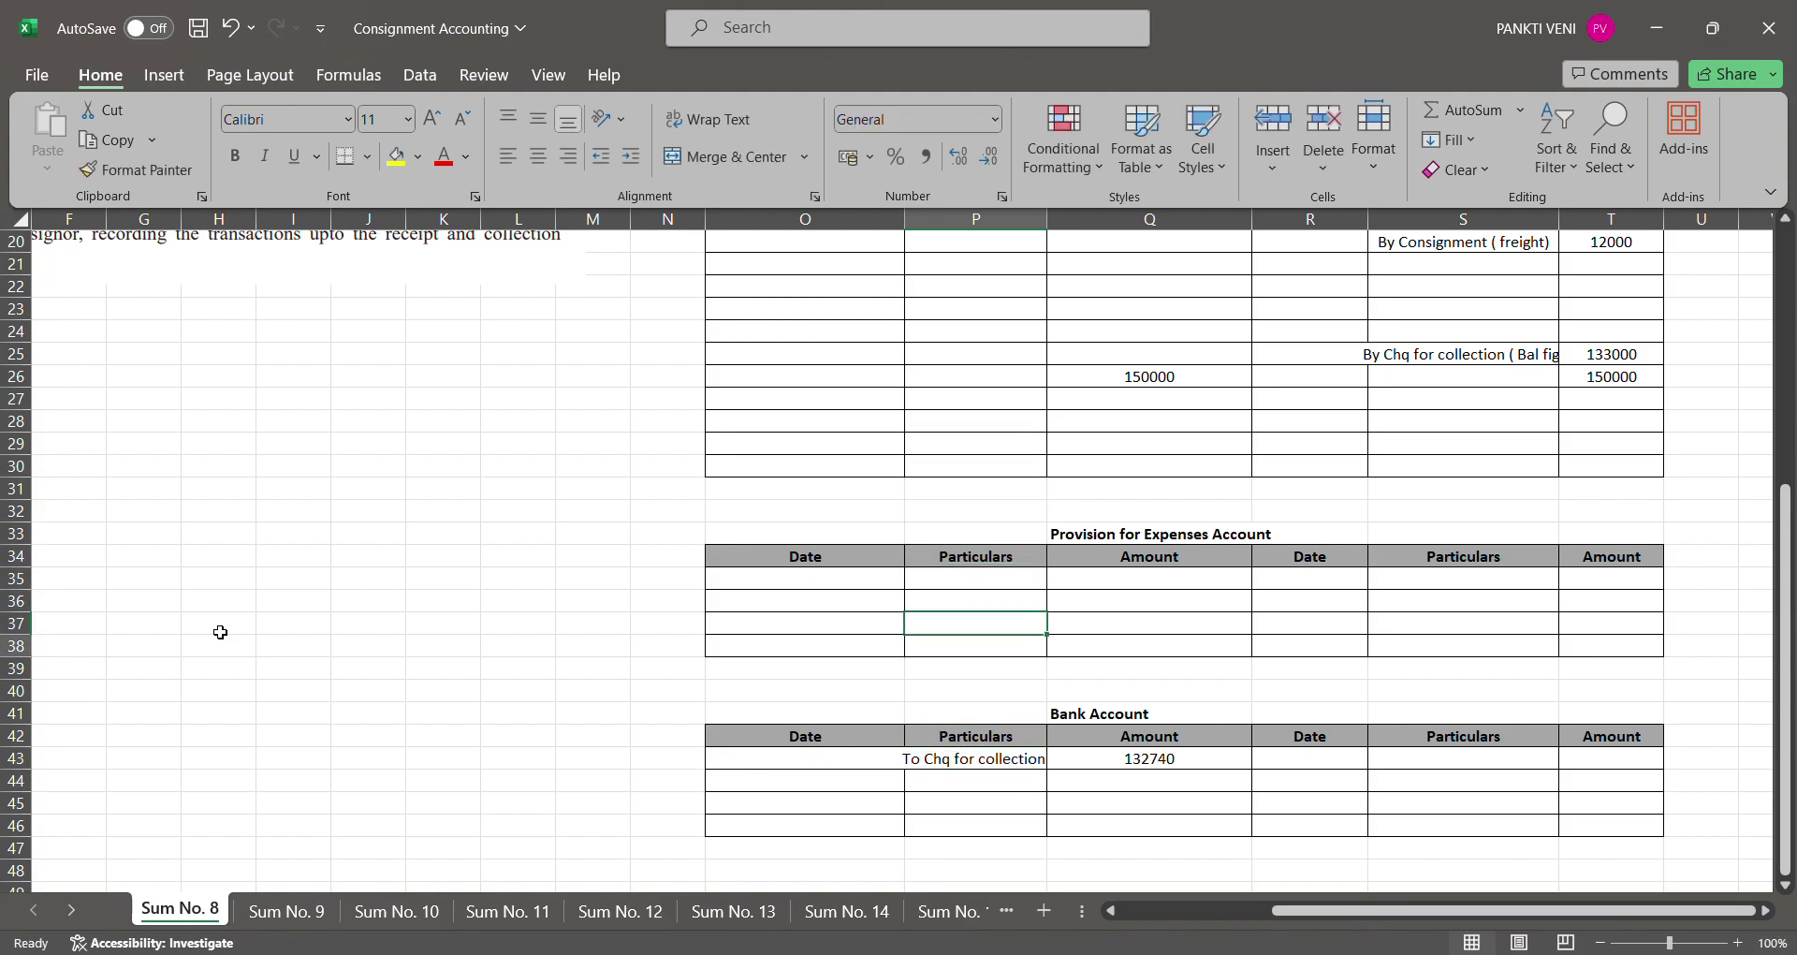
key(Down)
key(Down)
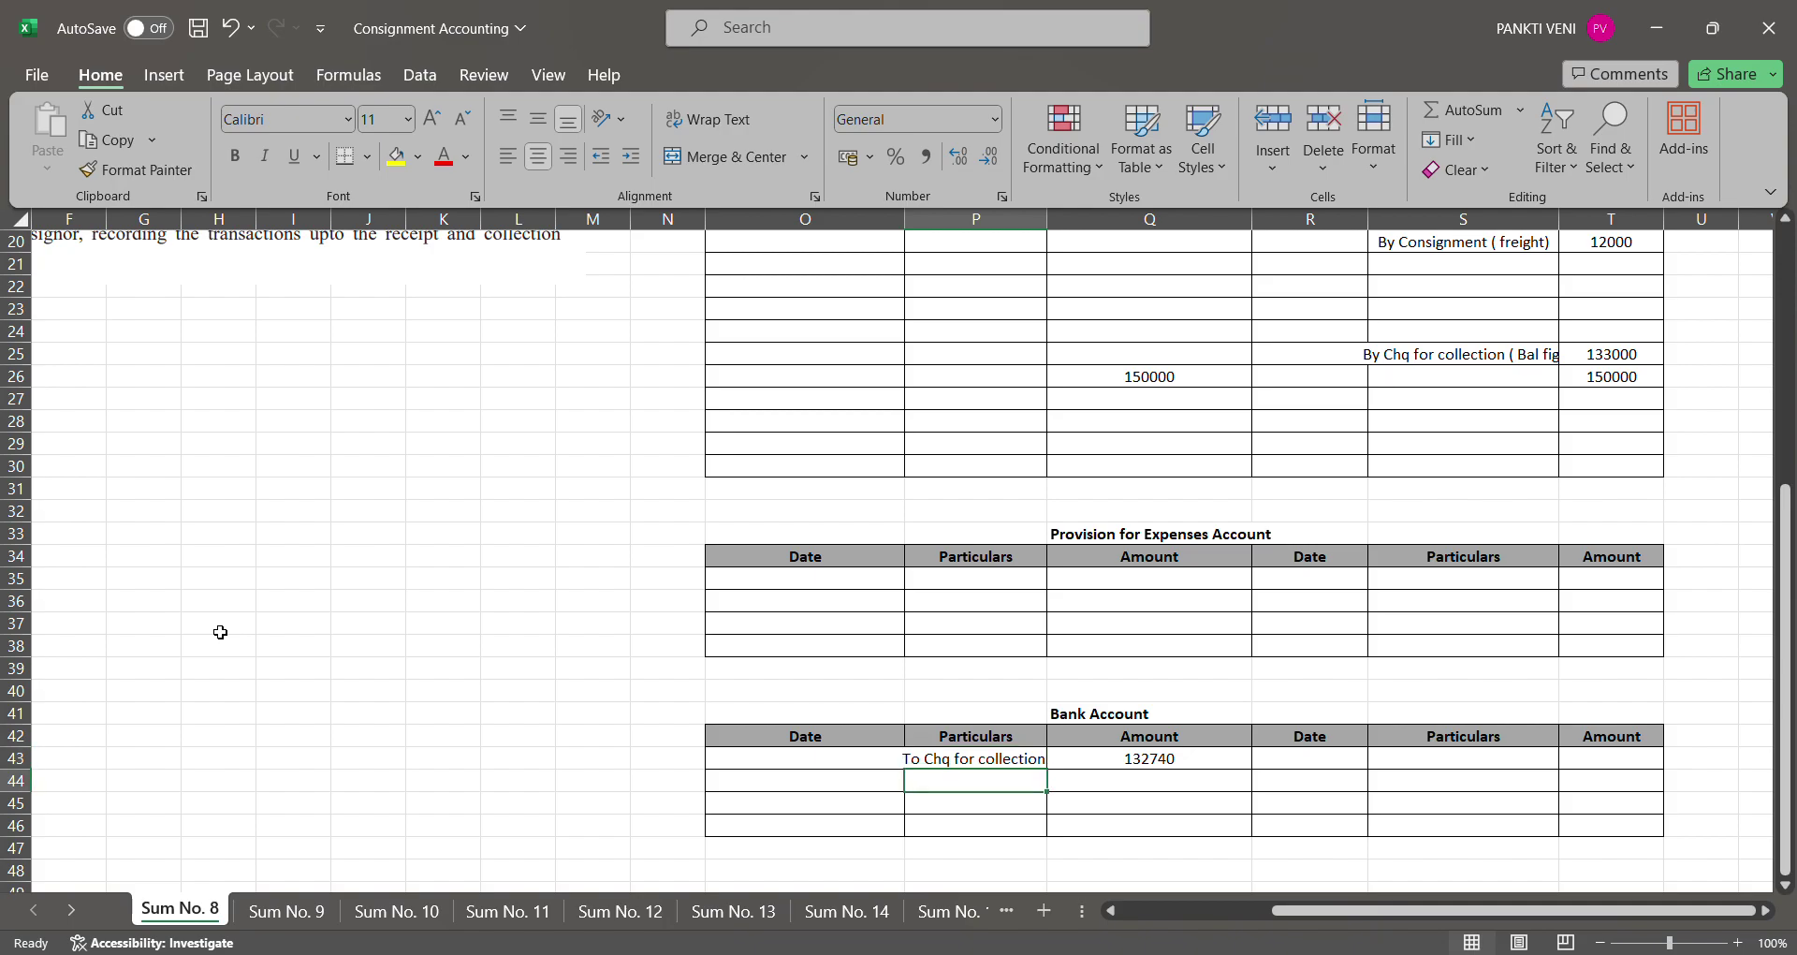
Try to total the Bank Account's debit amounts in Q45 with a SUM formula over Q43:Q45
key(Right)
key(Down)
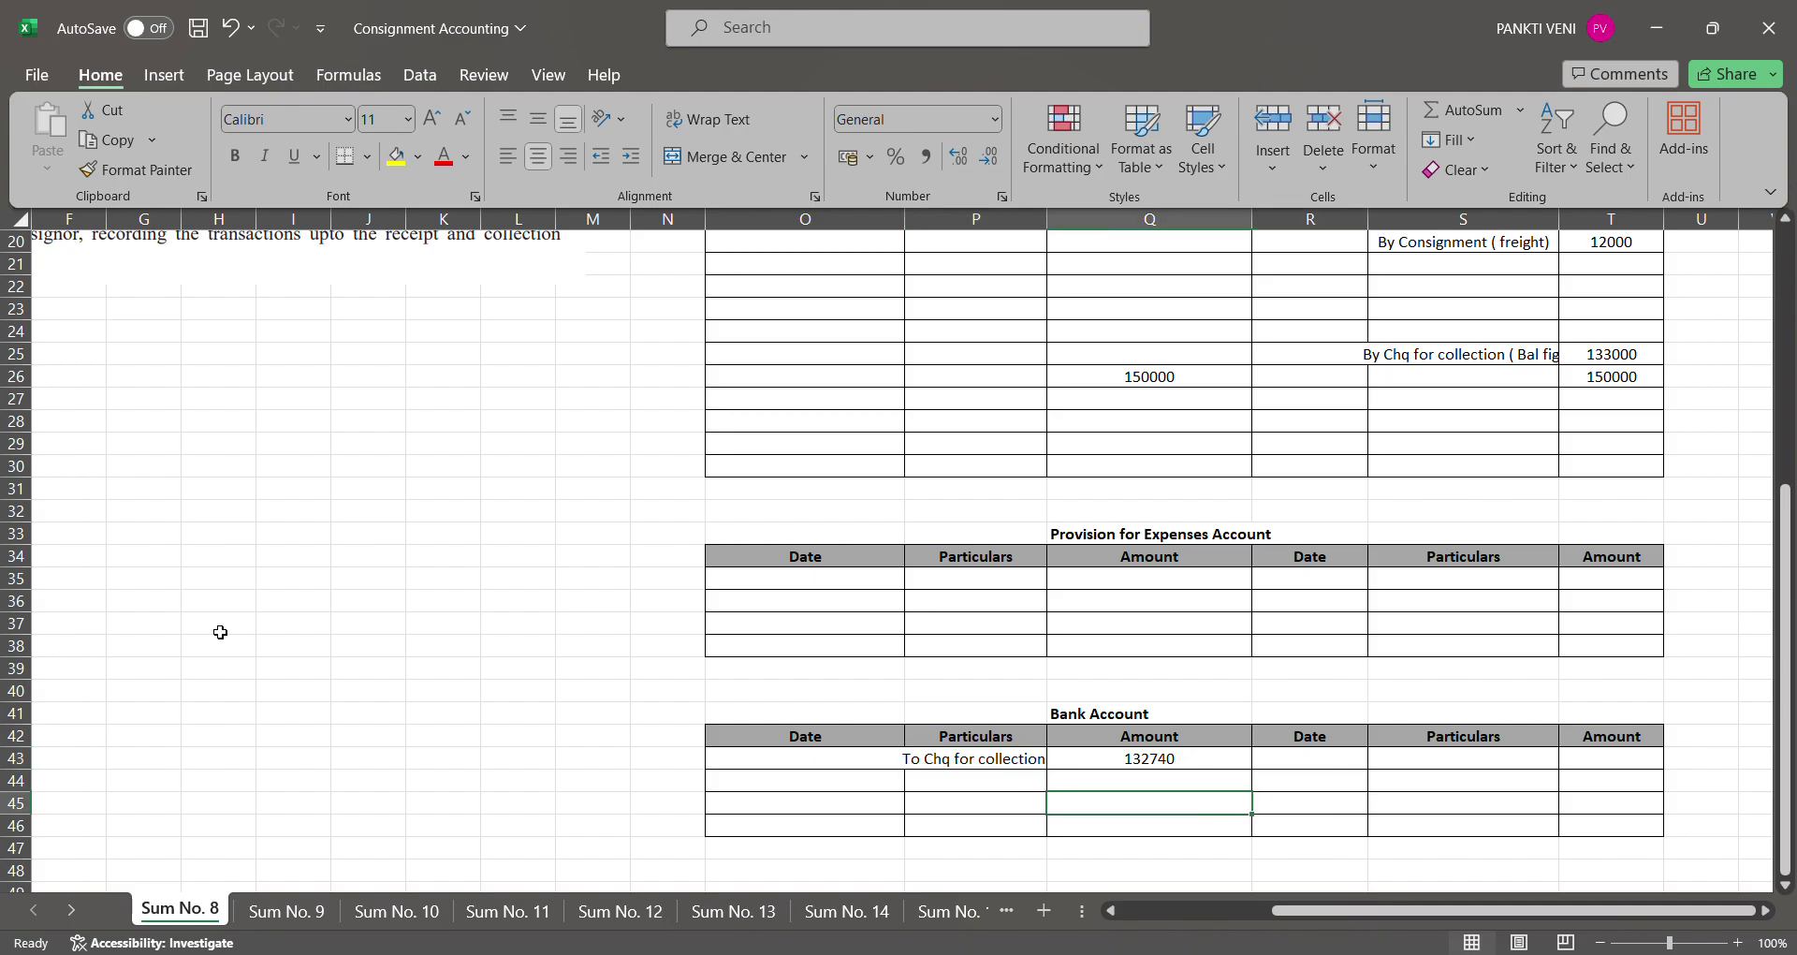
text(=sum()
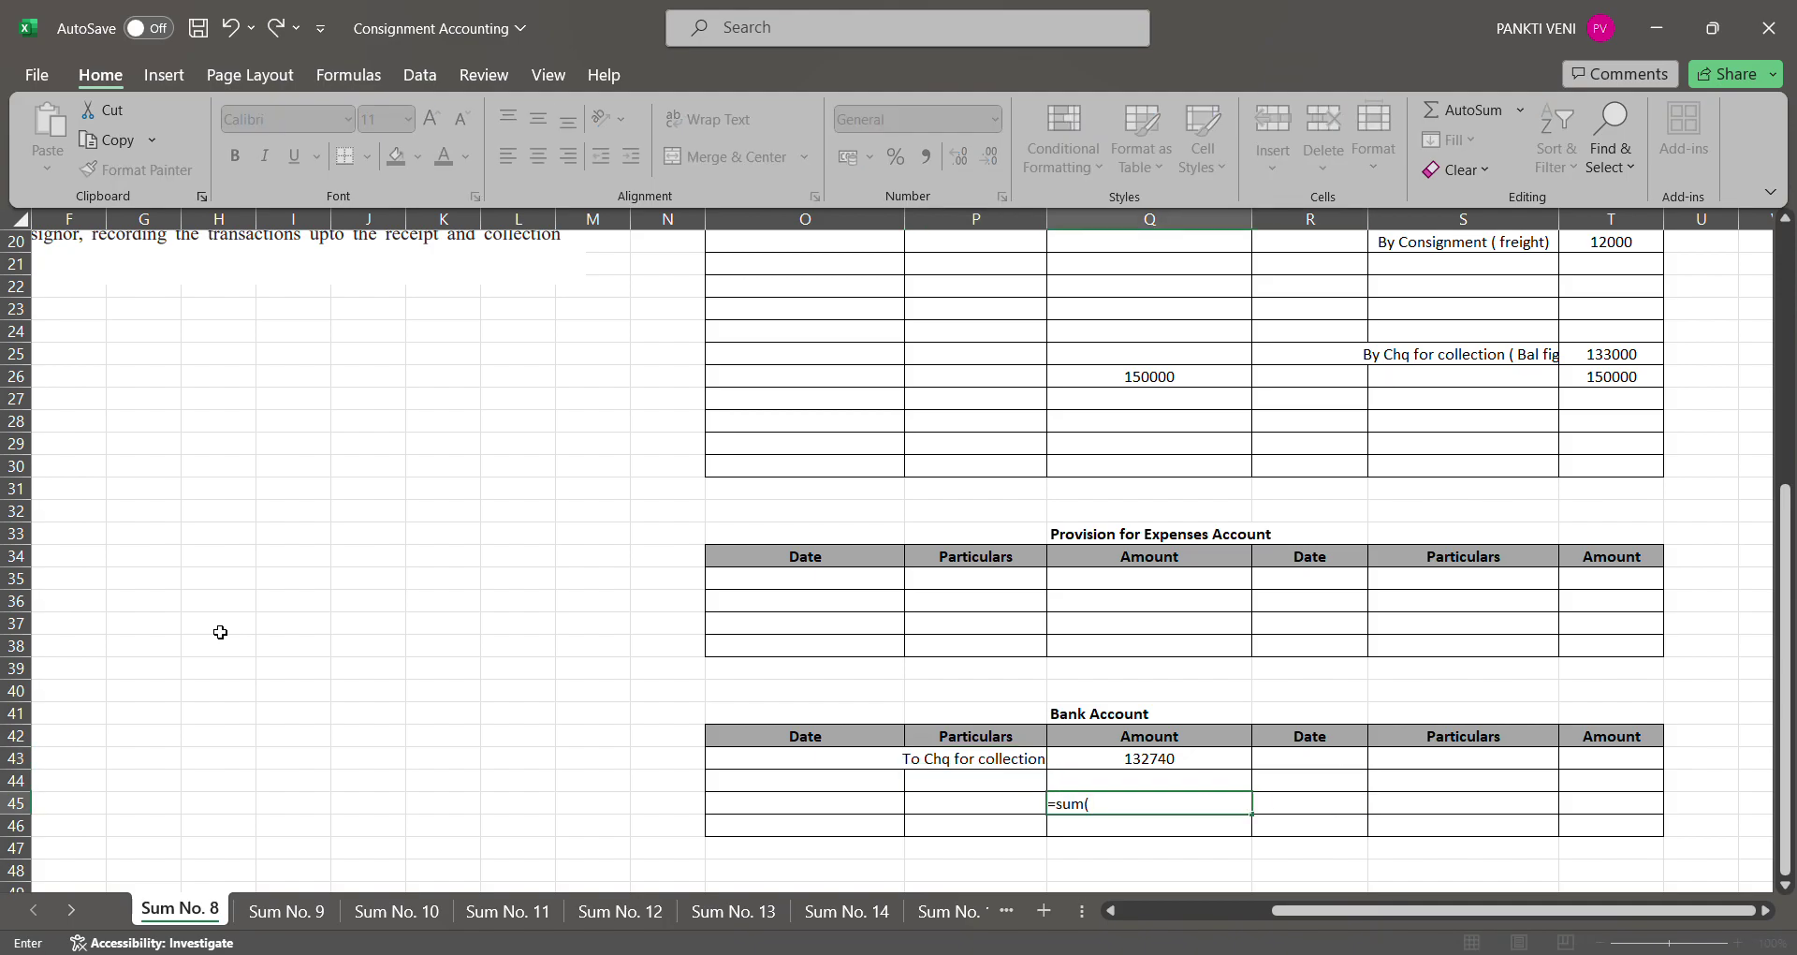
key(shift+Up)
key(shift+Up)
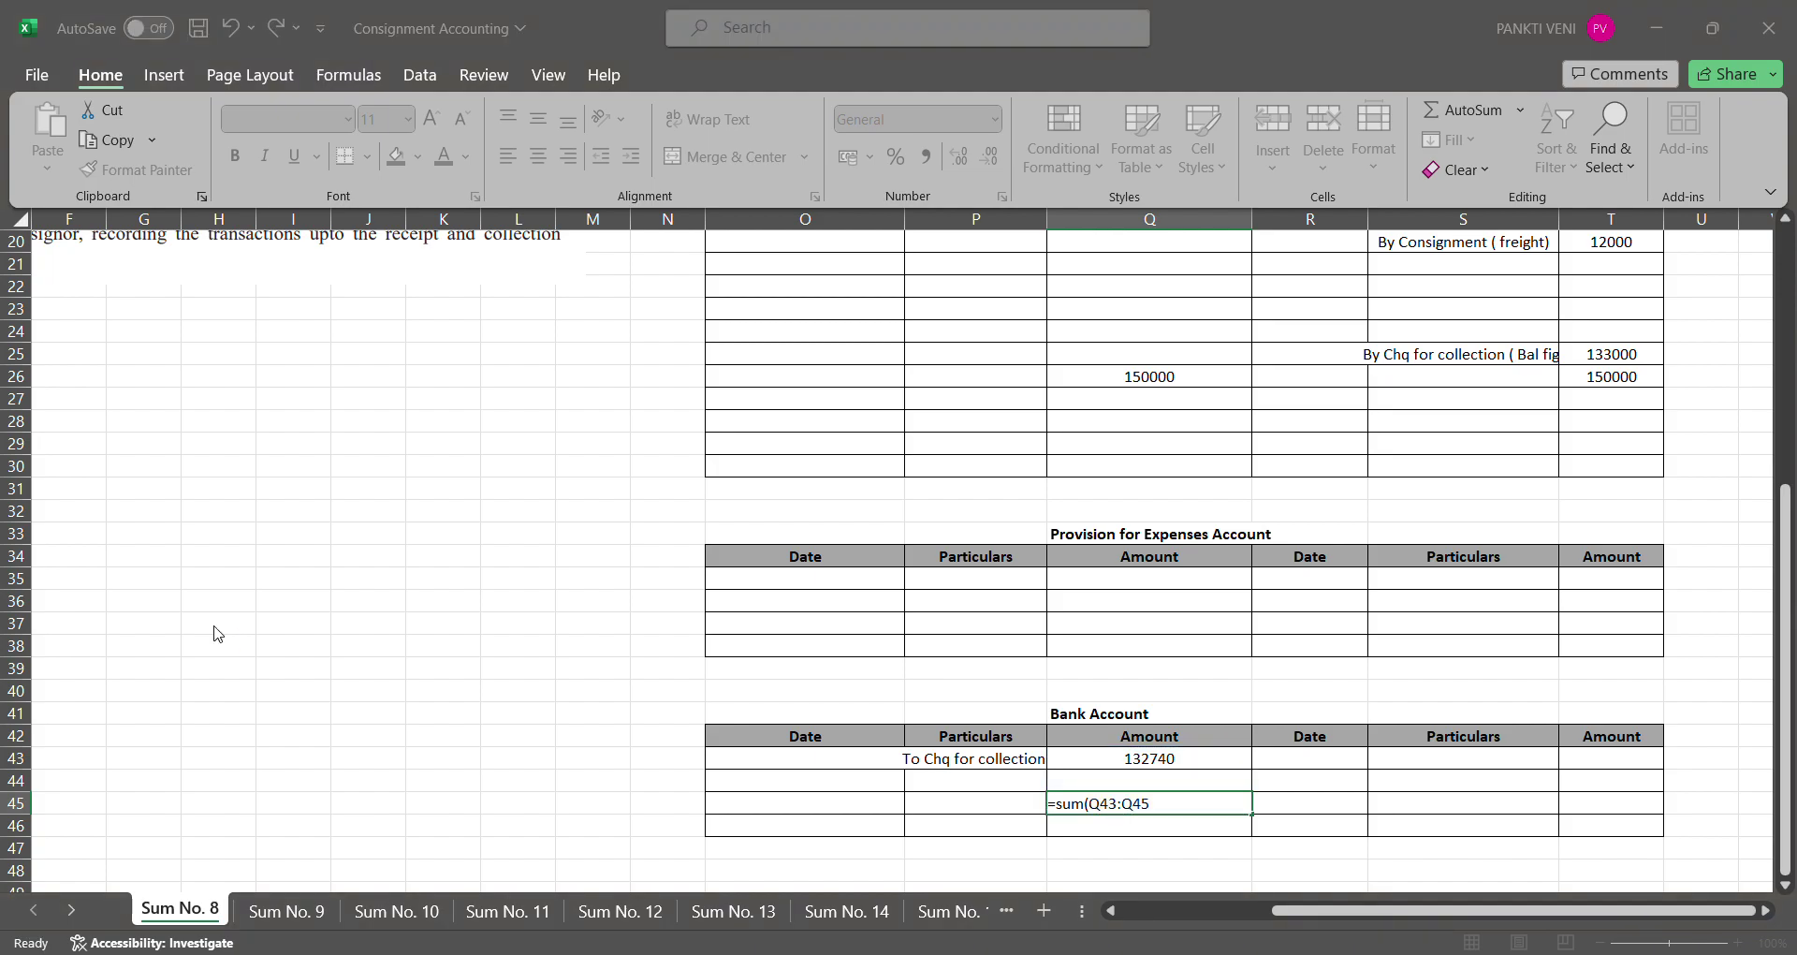
key(Return)
Set the Bank Account's debit total in Q45 equal to the amount in Q43
key(Up)
text(=)
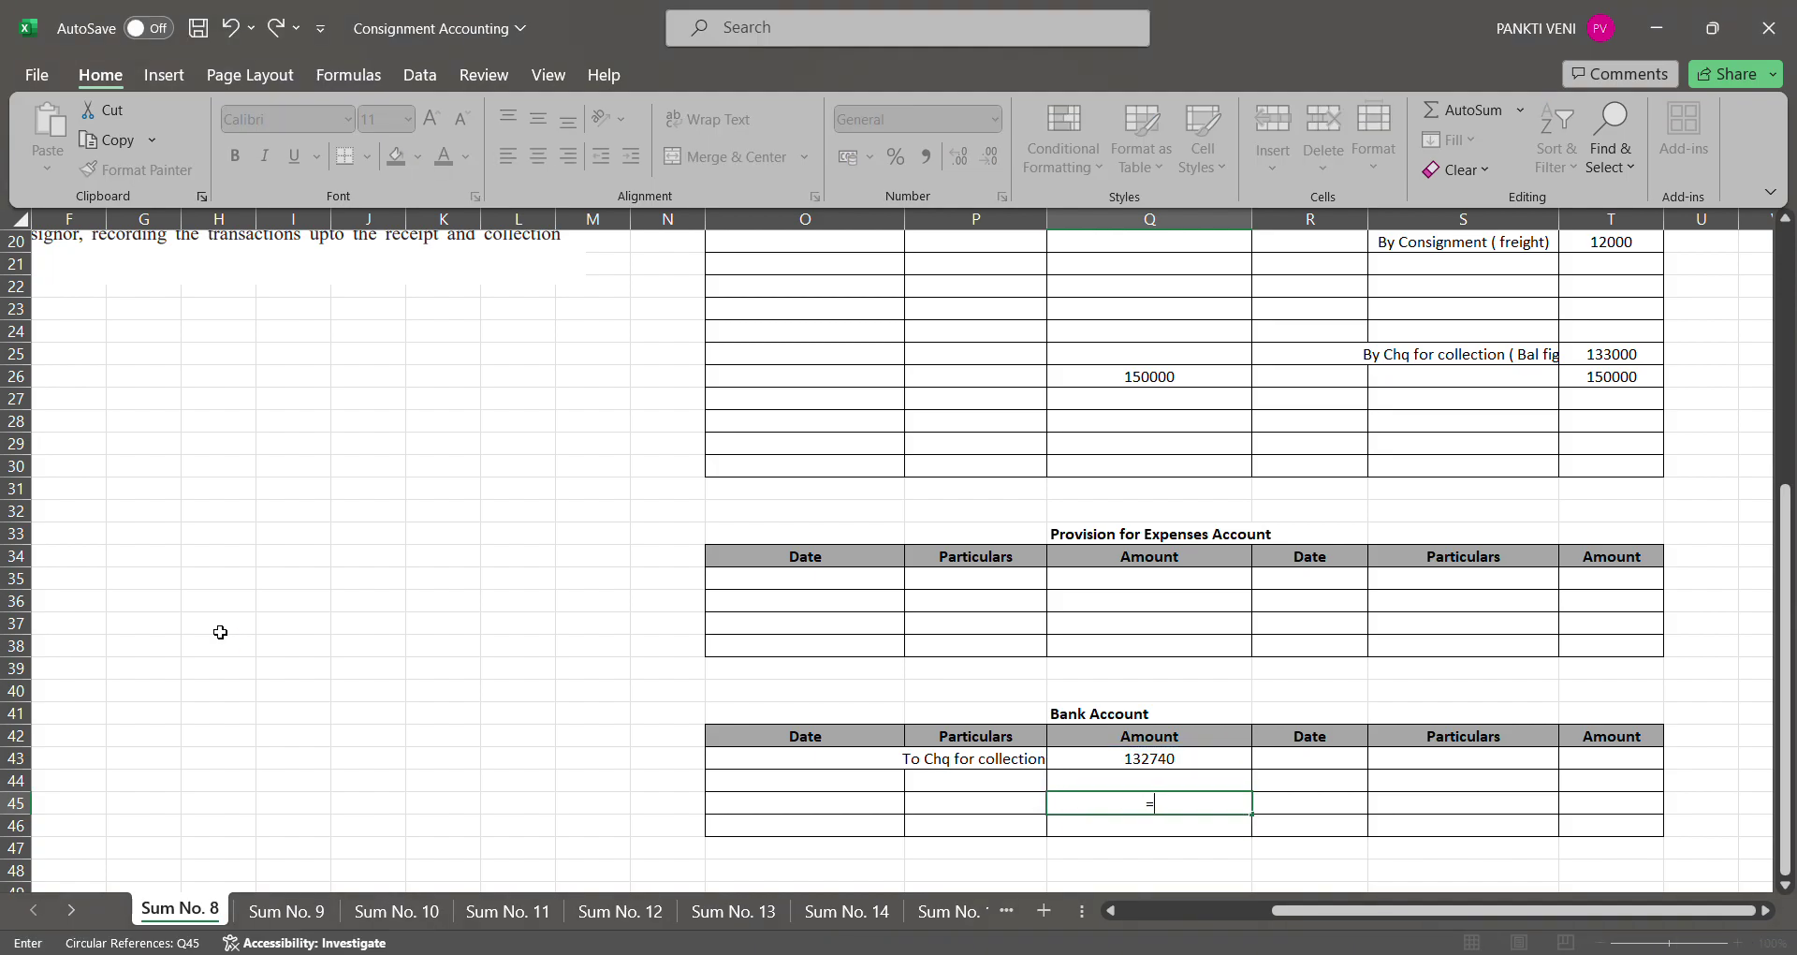
key(Up)
key(Up)
key(Return)
key(Up)
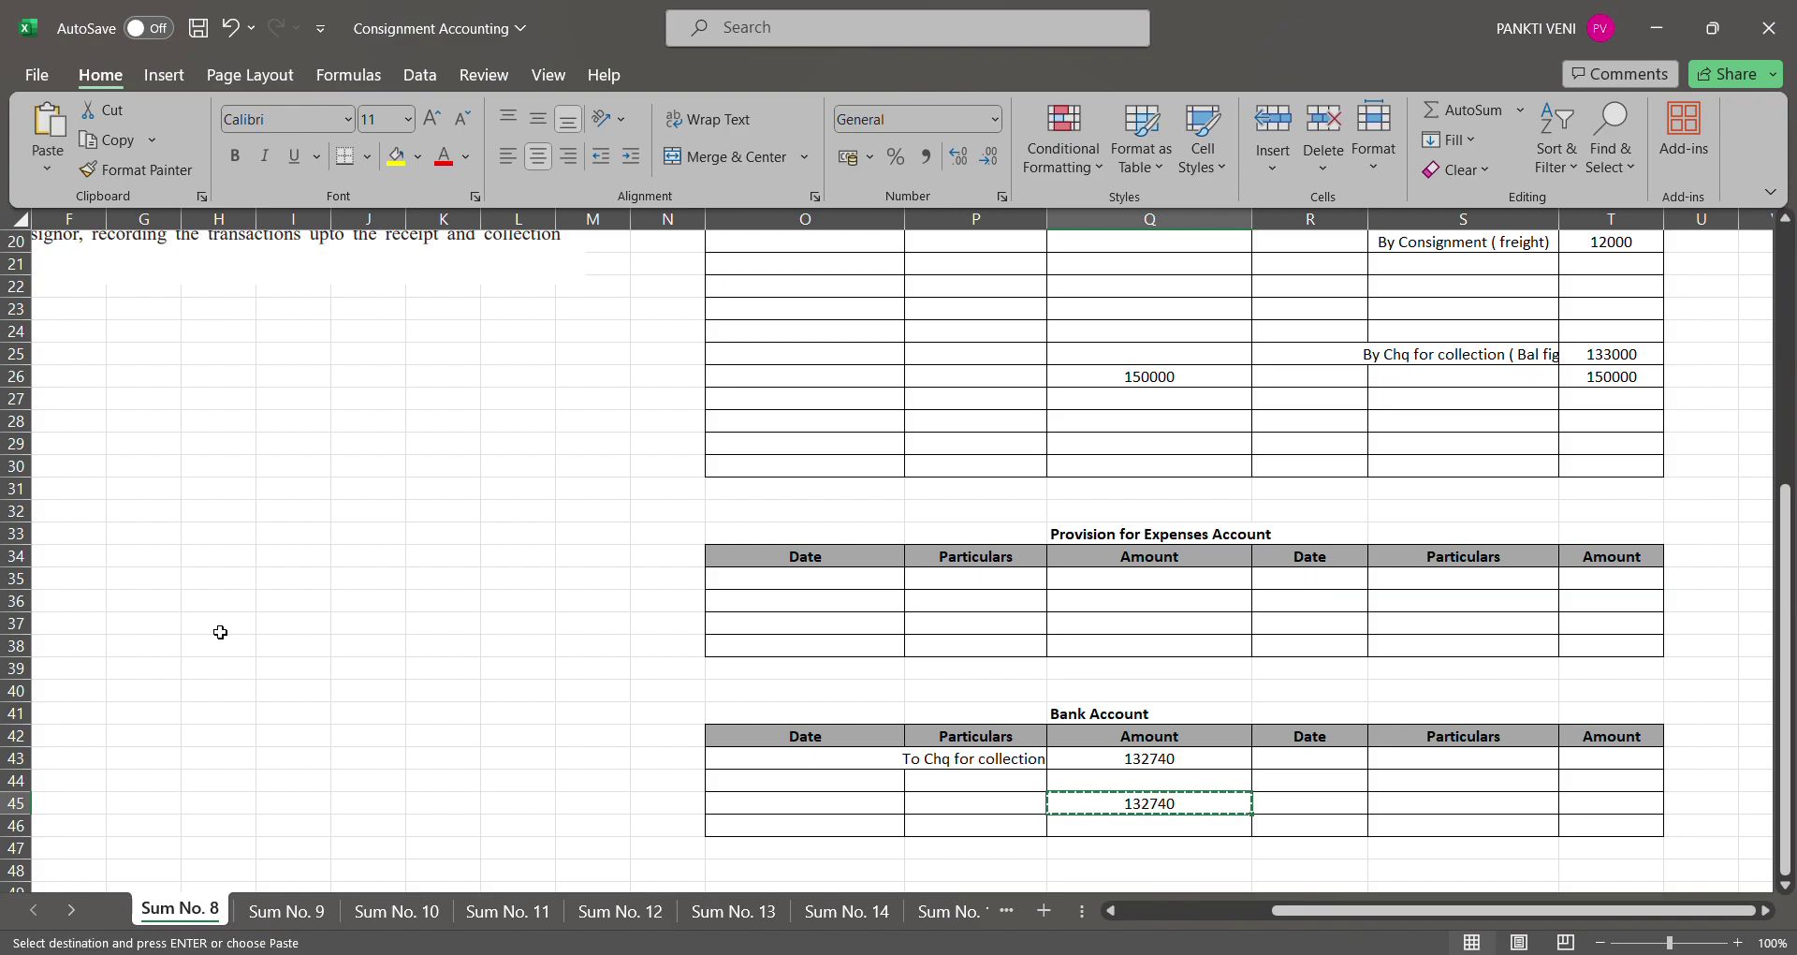
Set the Bank Account's credit total in T45 equal to the debit total in Q45
key(Right)
key(Right)
key(Right)
text(=)
key(Left)
key(Left)
key(Left)
key(Return)
key(Up)
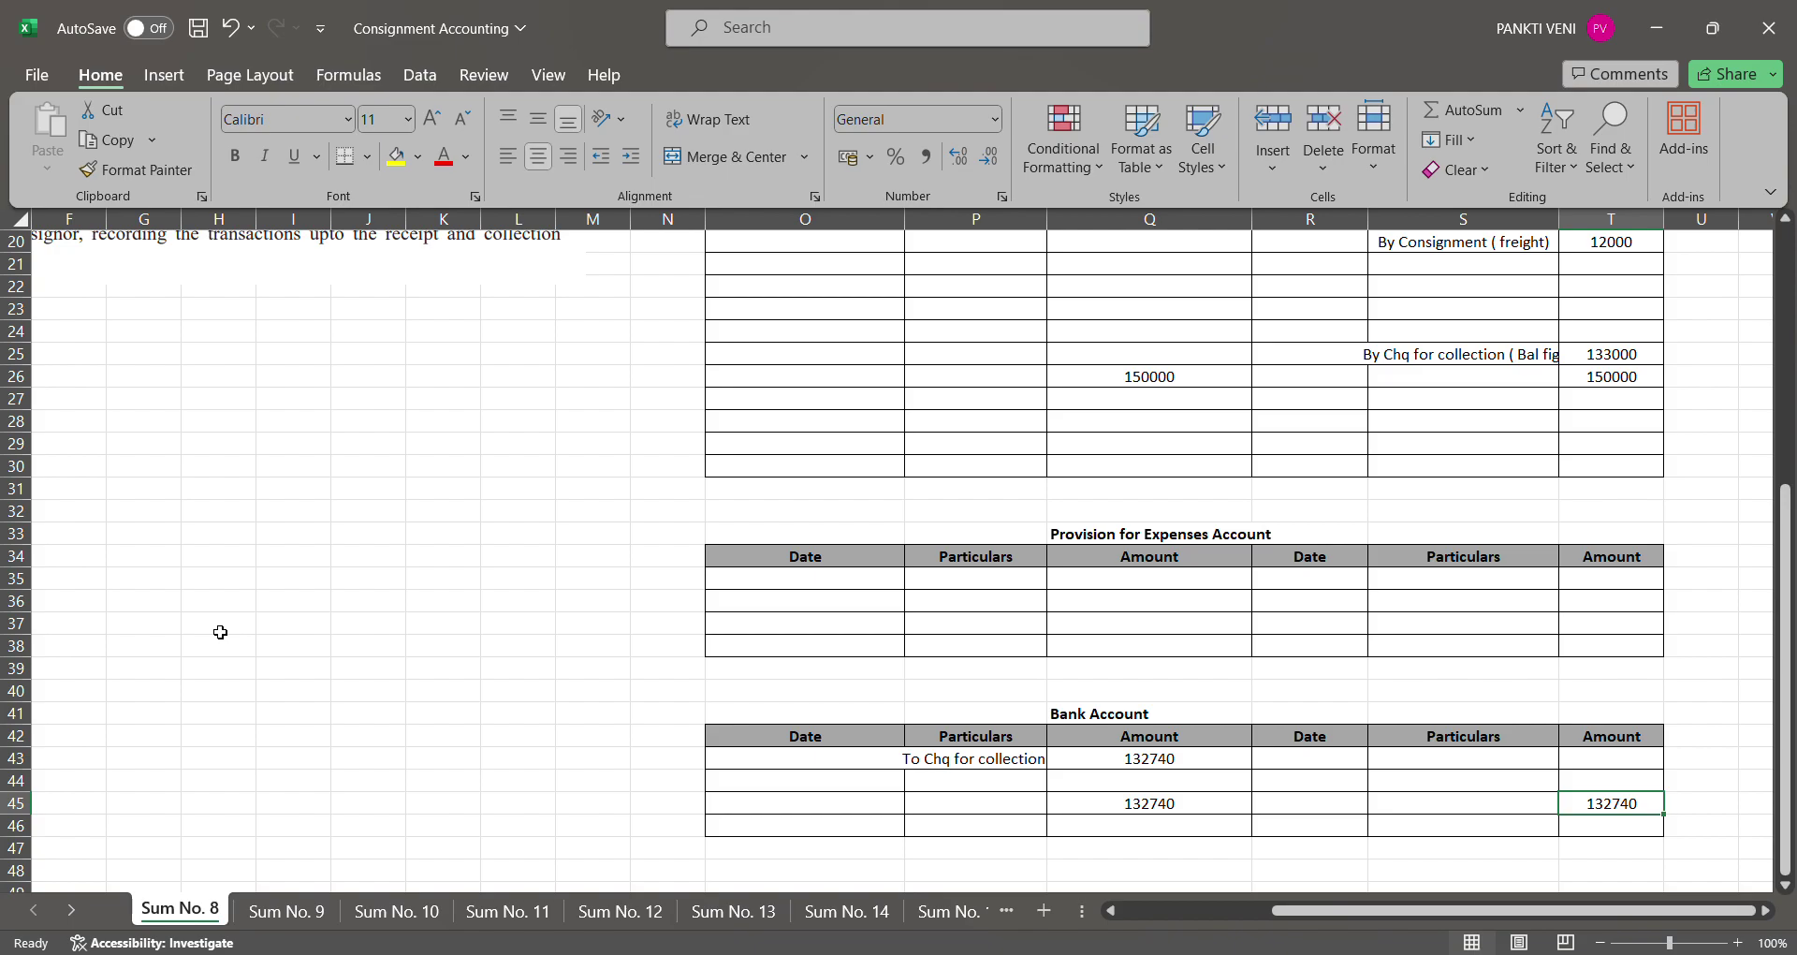
Enter "By Balance C/d" under the credit Particulars in S43 of the Bank Account
key(Up)
key(Up)
key(Left)
text(By Balance C/d)
key(Return)
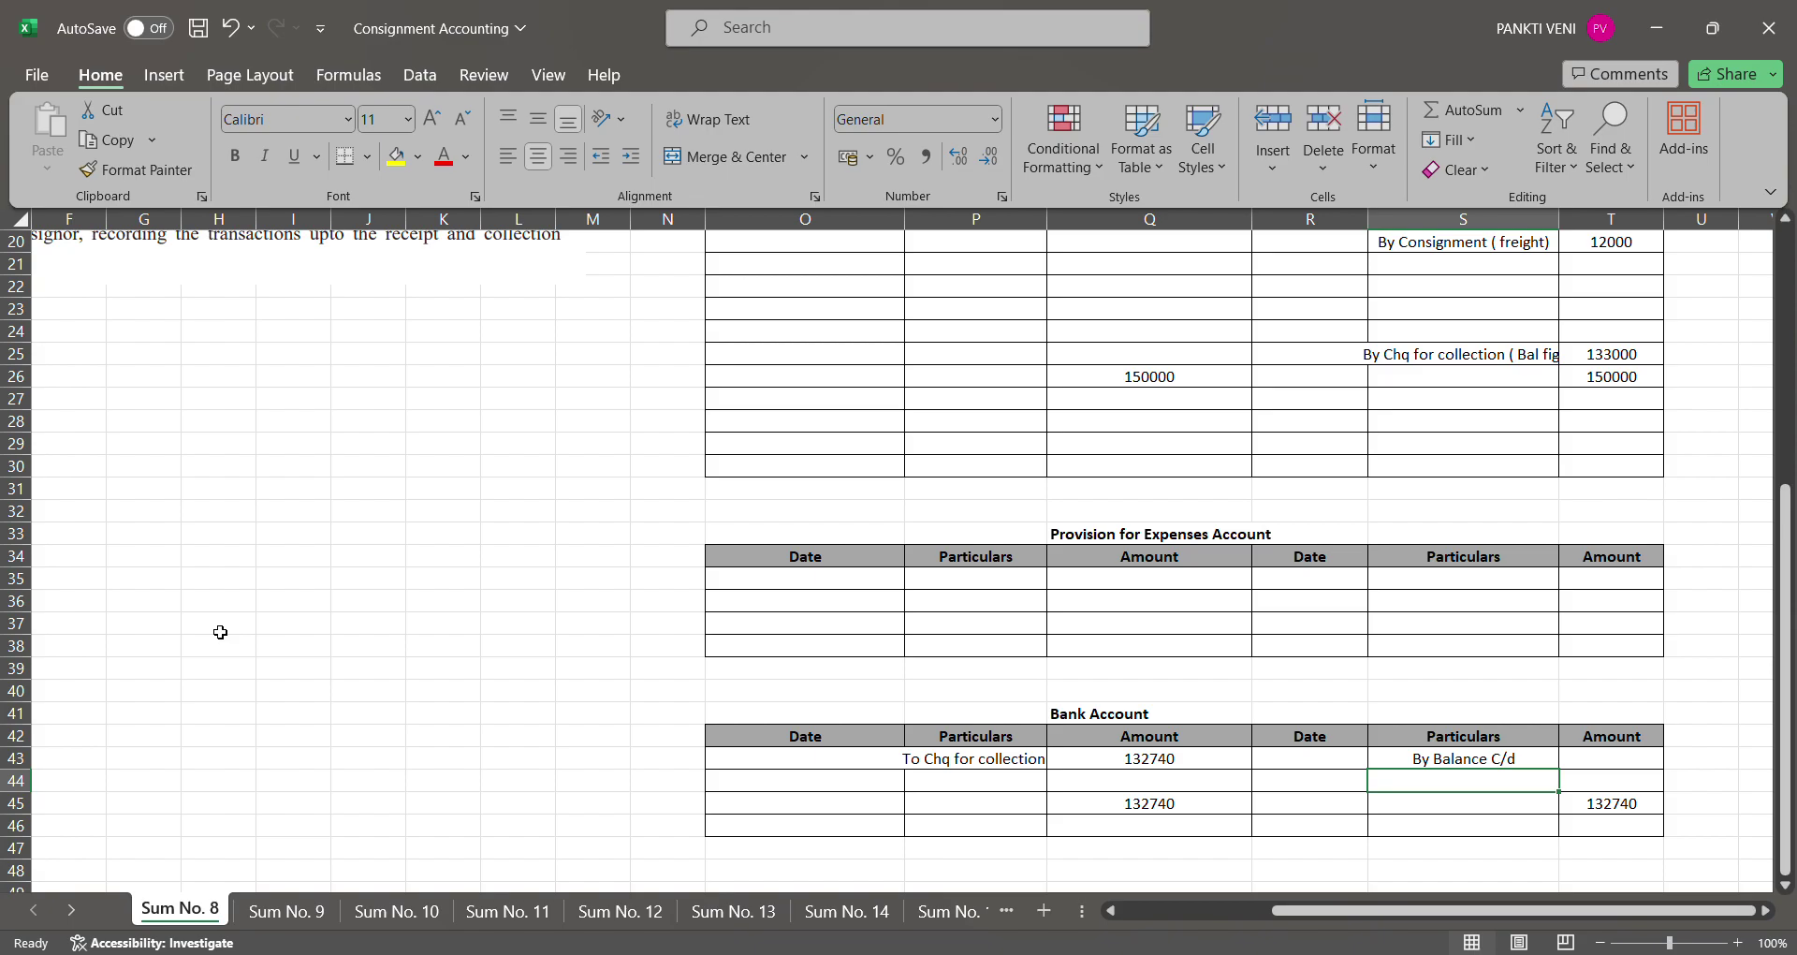
Enter "To Chq collection Exp" under the debit Particulars in P35 of the Provision for Expenses Account
key(Up)
key(Up)
key(Up)
key(Up)
key(Up)
key(Up)
key(Up)
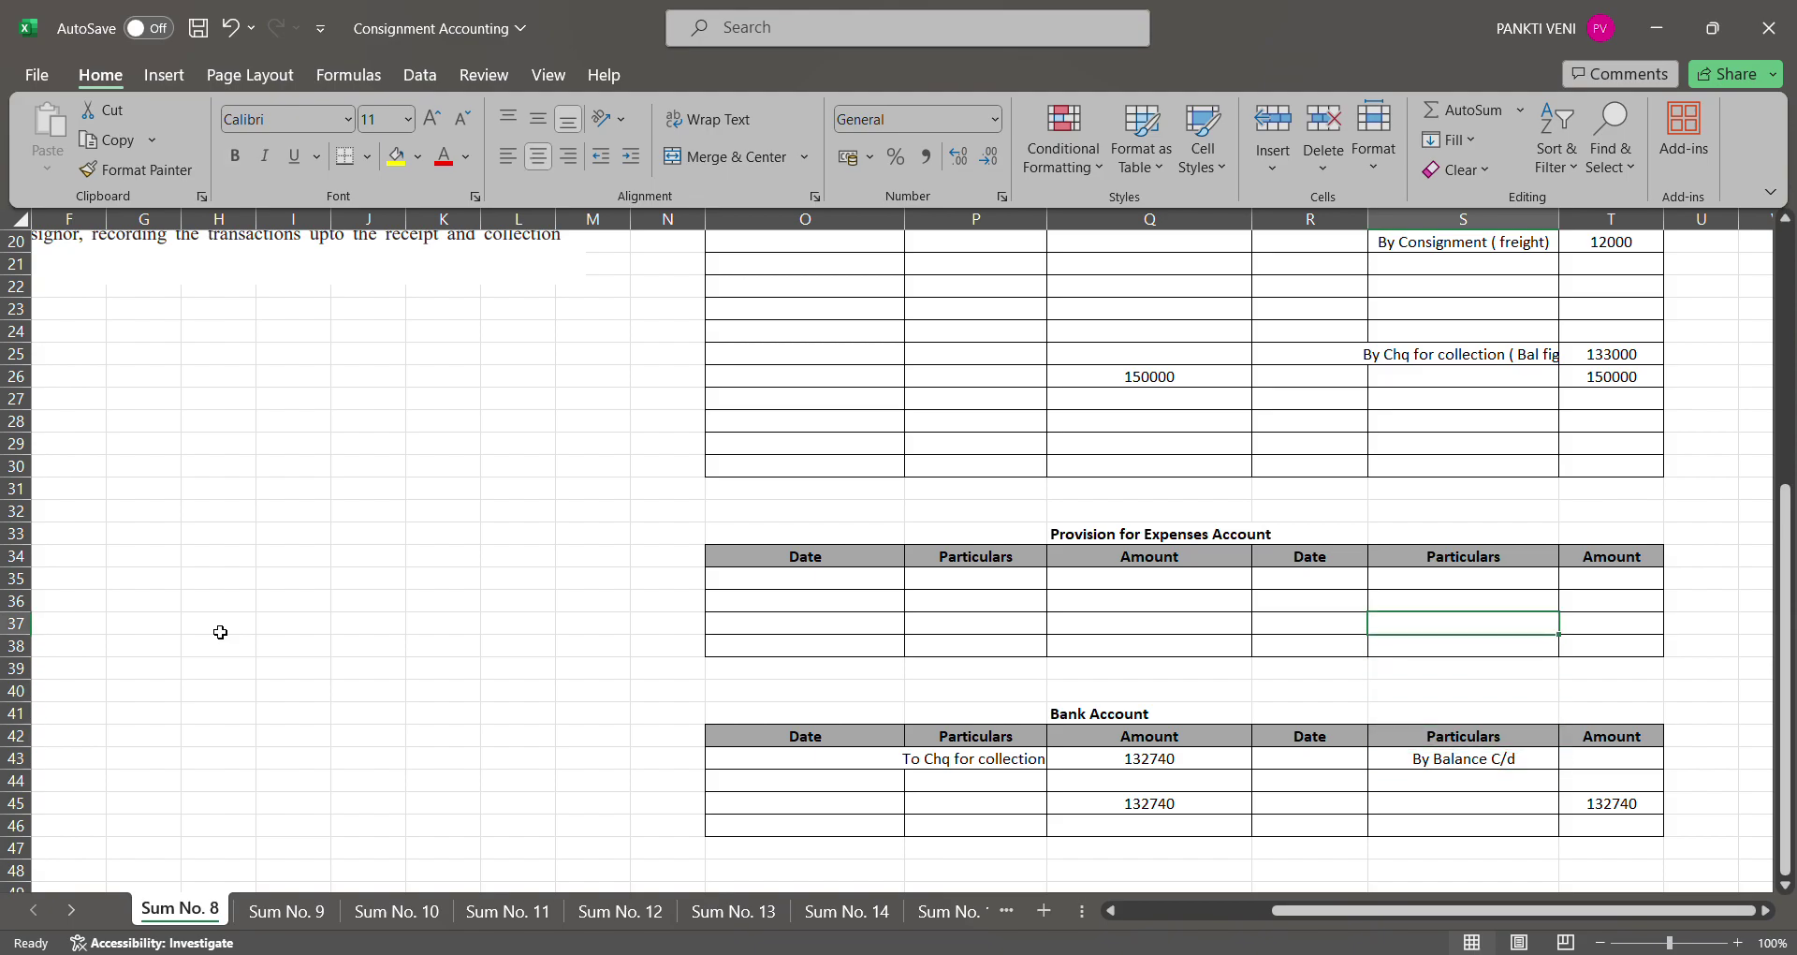
key(Up)
key(Left)
key(Left)
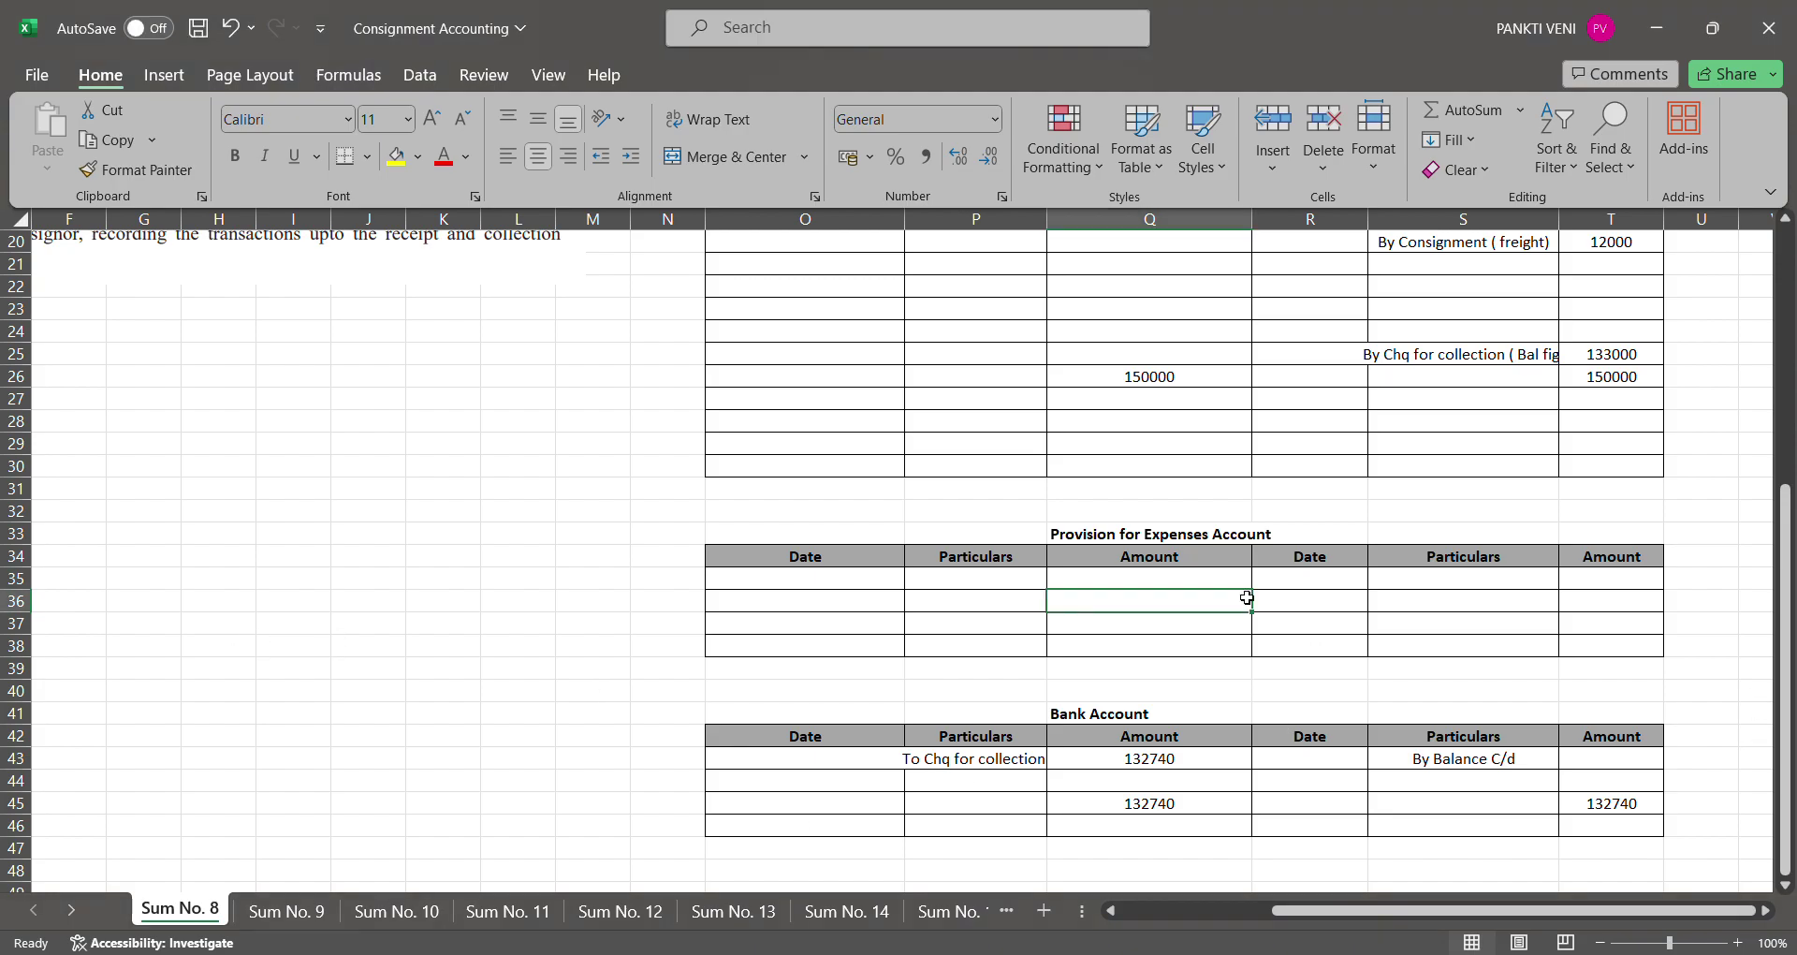
click(1031, 622)
key(Up)
key(Up)
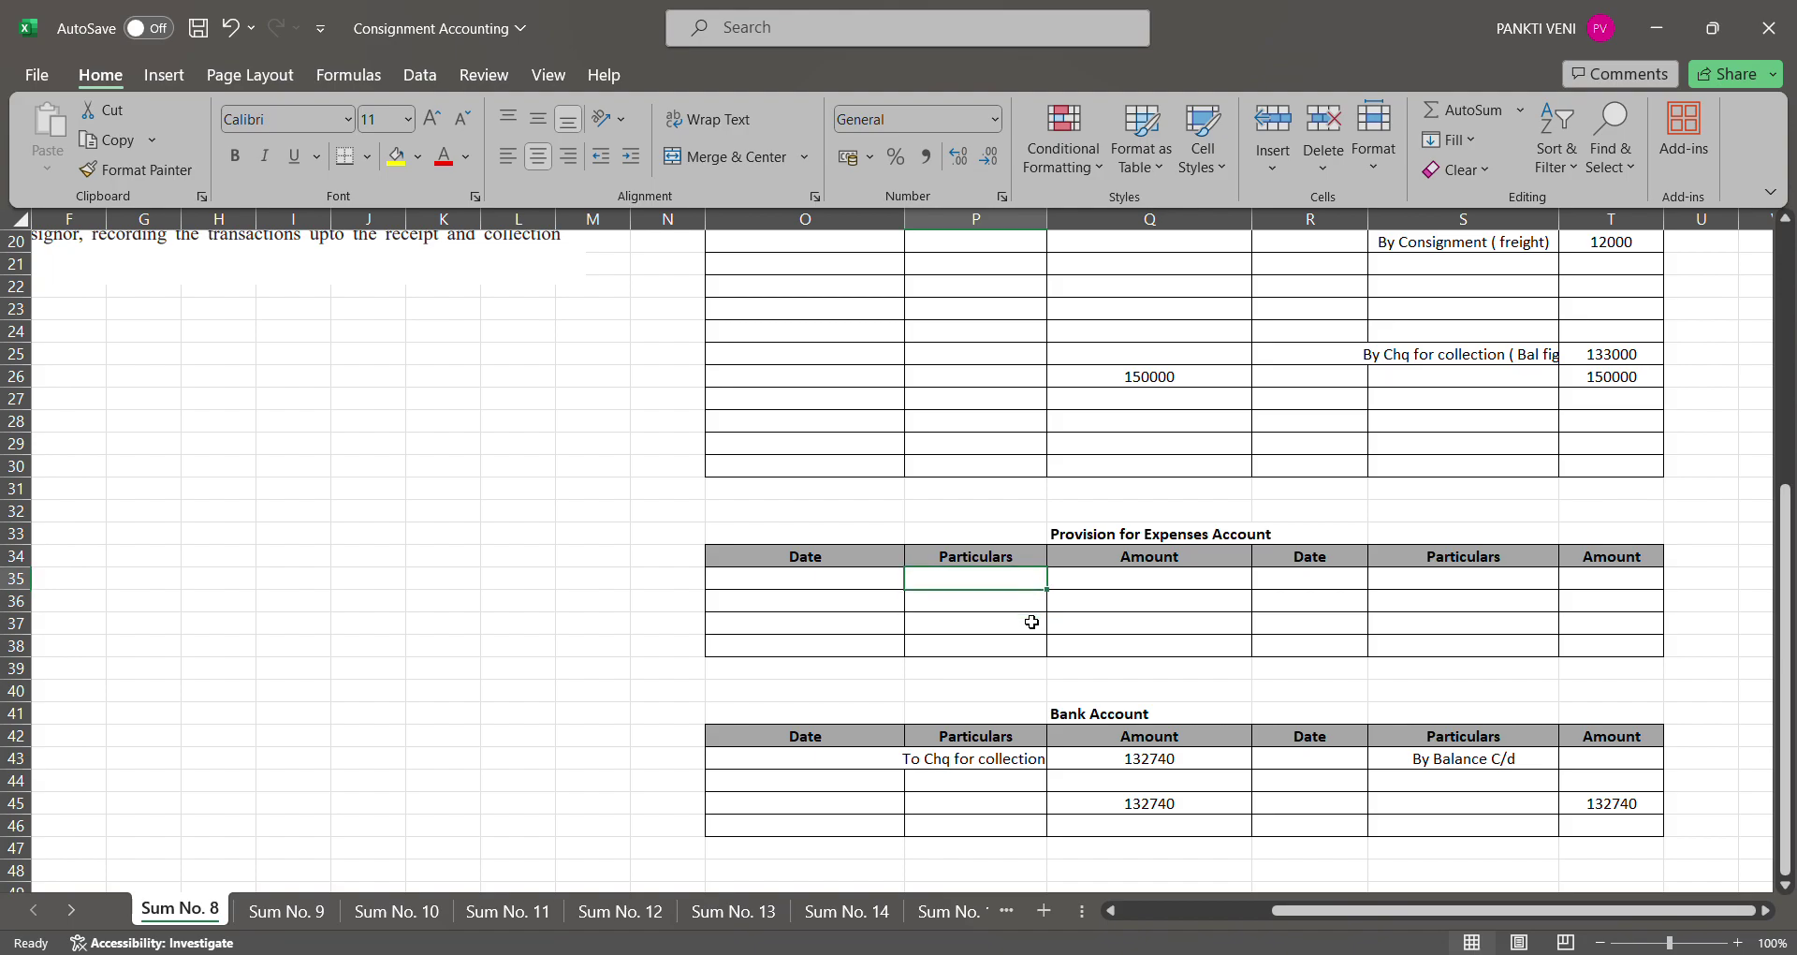
text(To Ch)
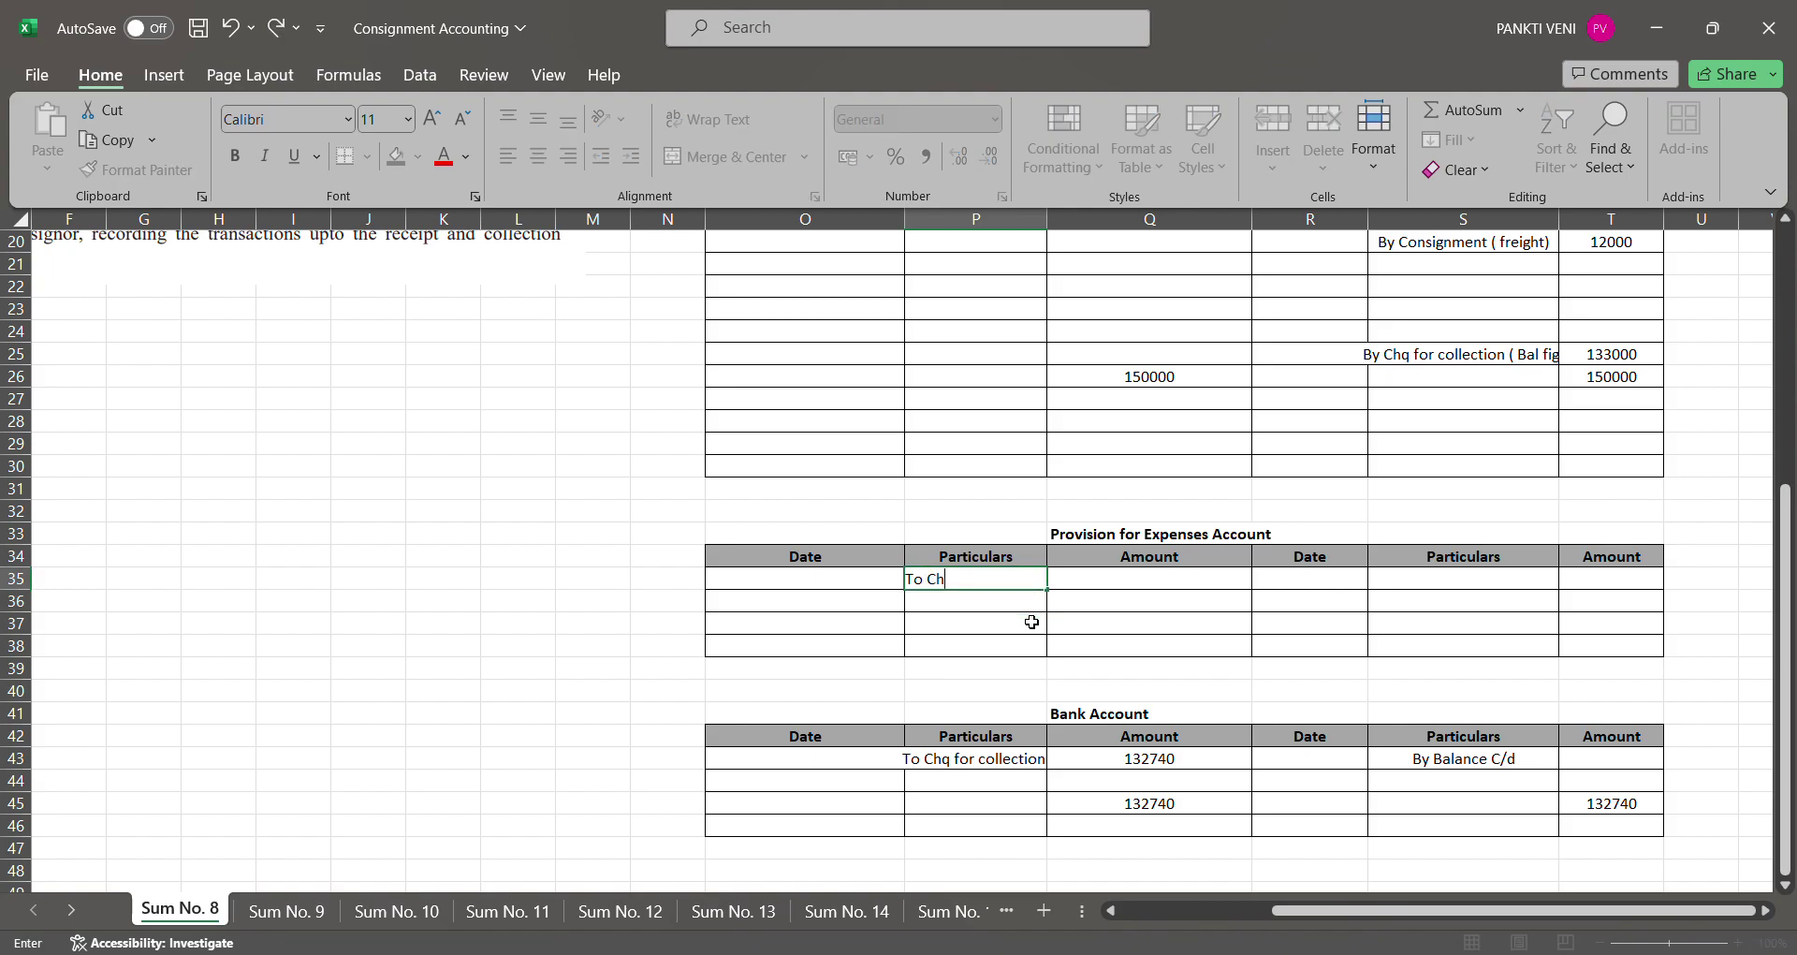
text(q collection Exp)
key(ctrl+Return)
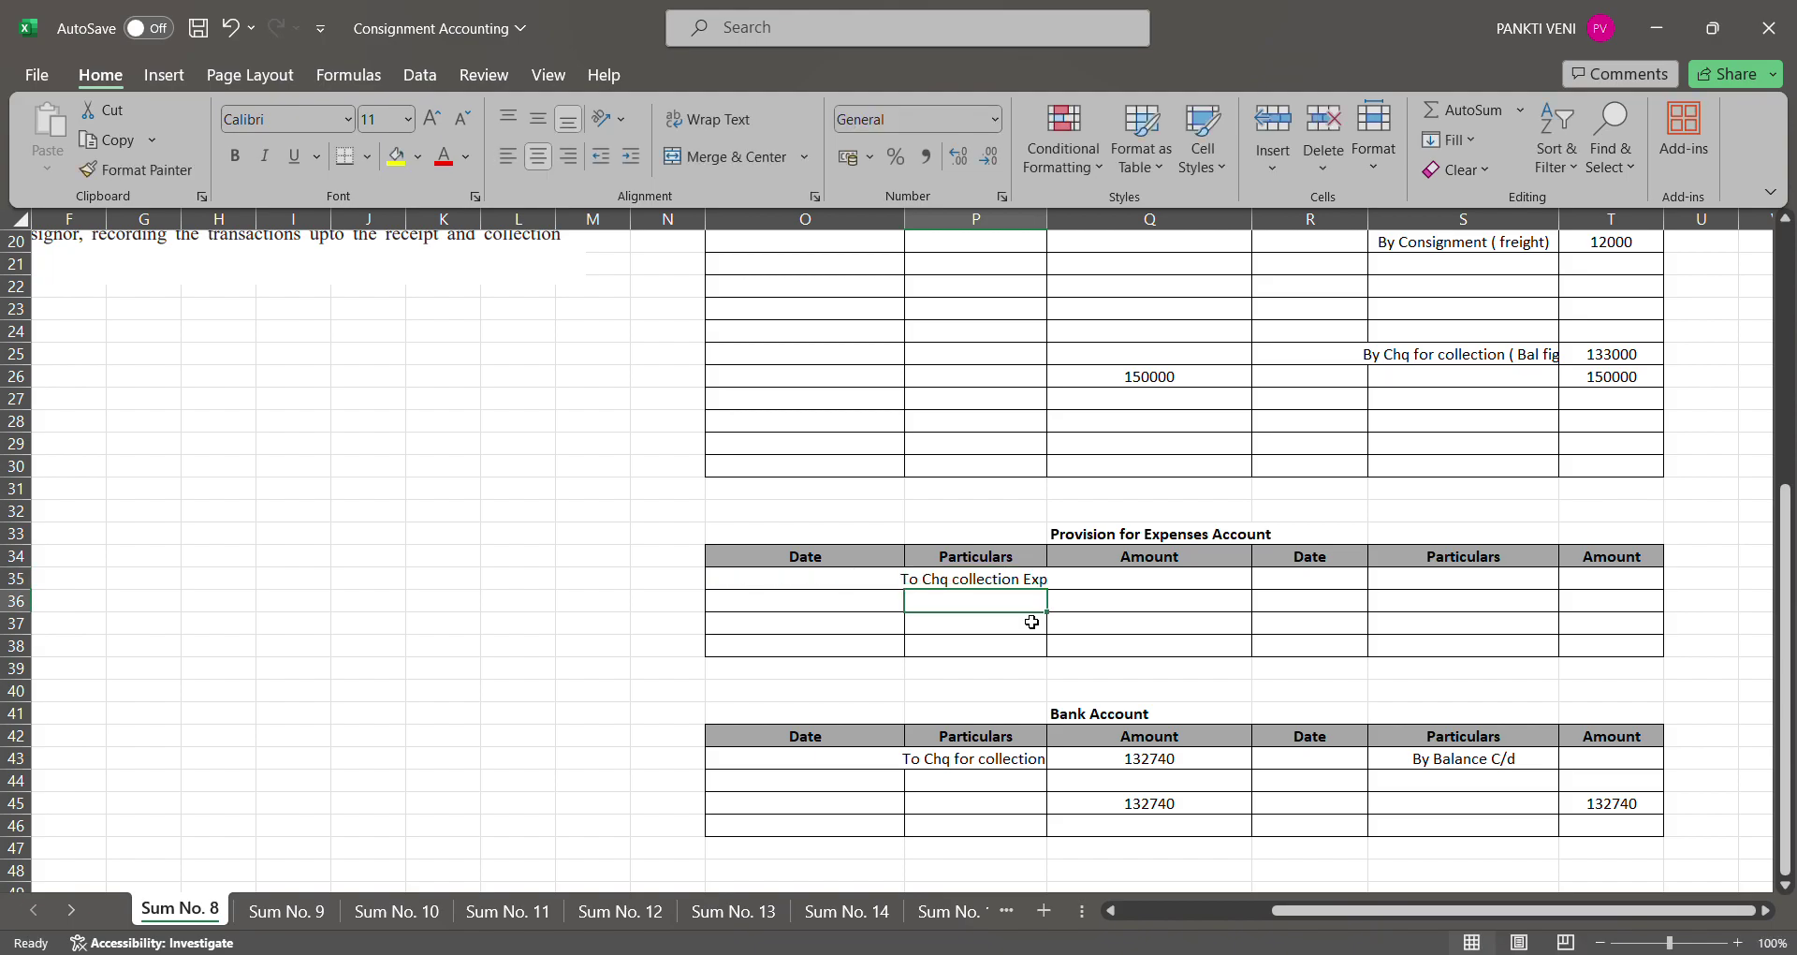
Label the debit side of the Provision for Expenses Account "Dr" in O33
key(Up)
key(Up)
key(Left)
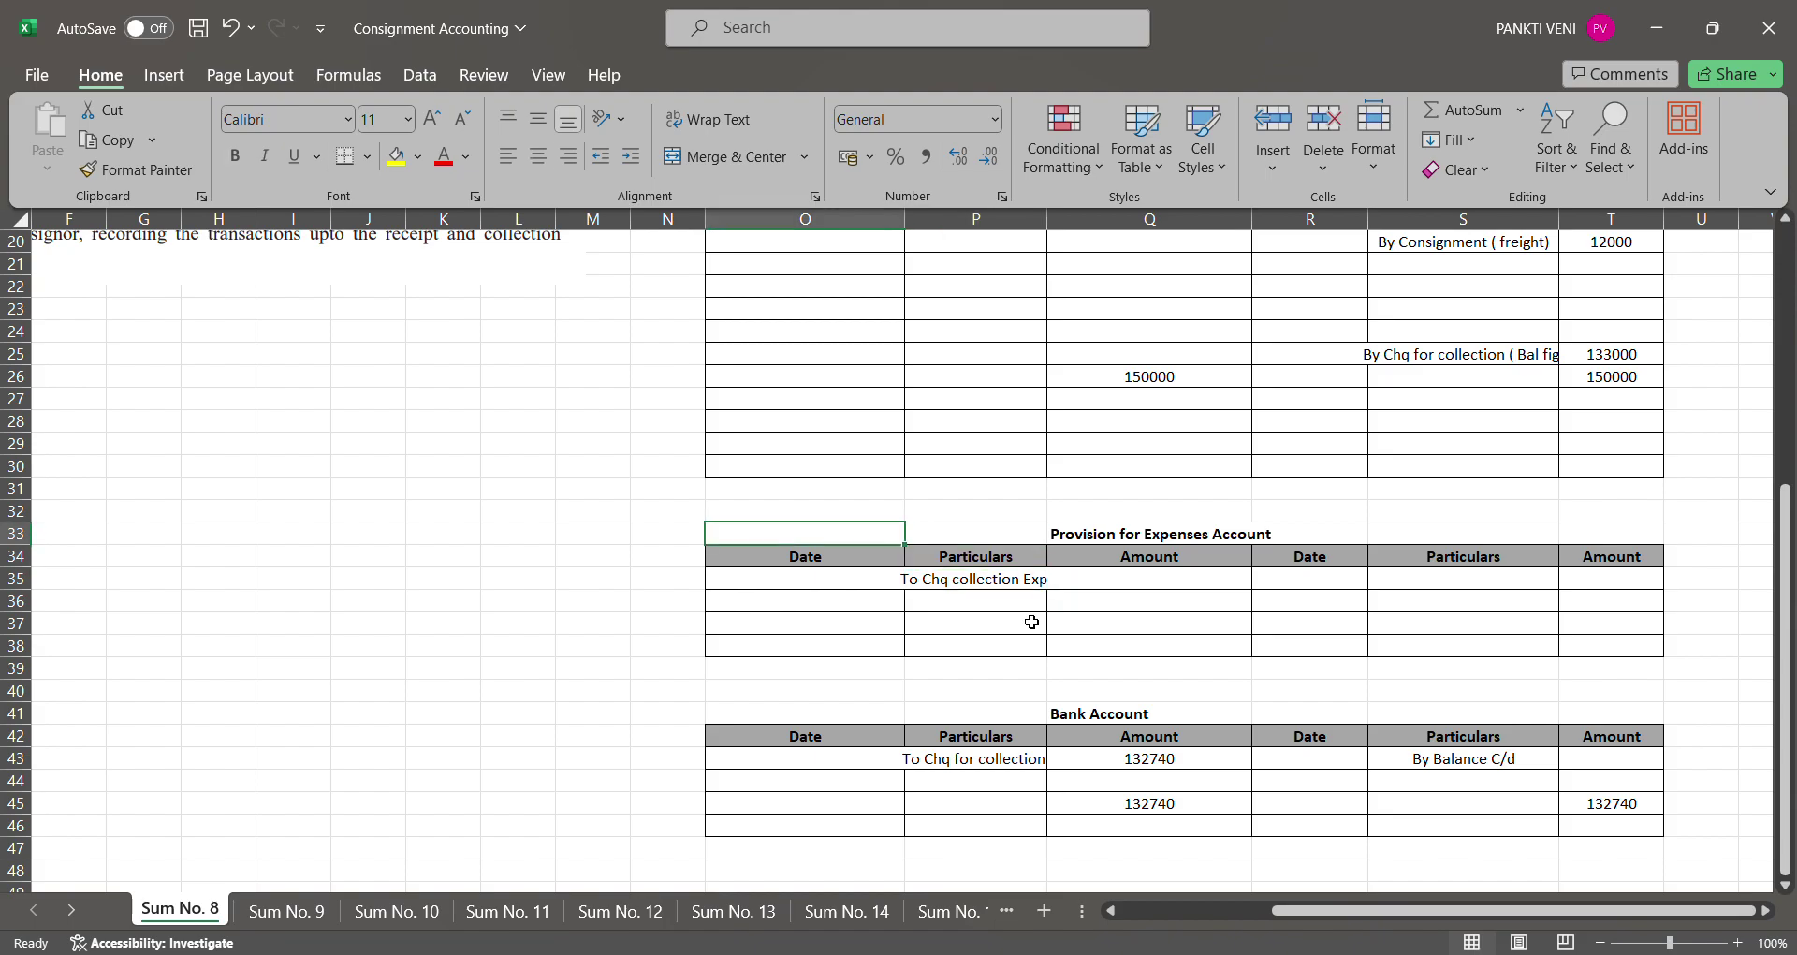
text(Dr)
key(Return)
Enter 260 as the cheque collection expense amount in Q35 of the Provision for Expenses Account
key(Right)
key(Right)
key(Down)
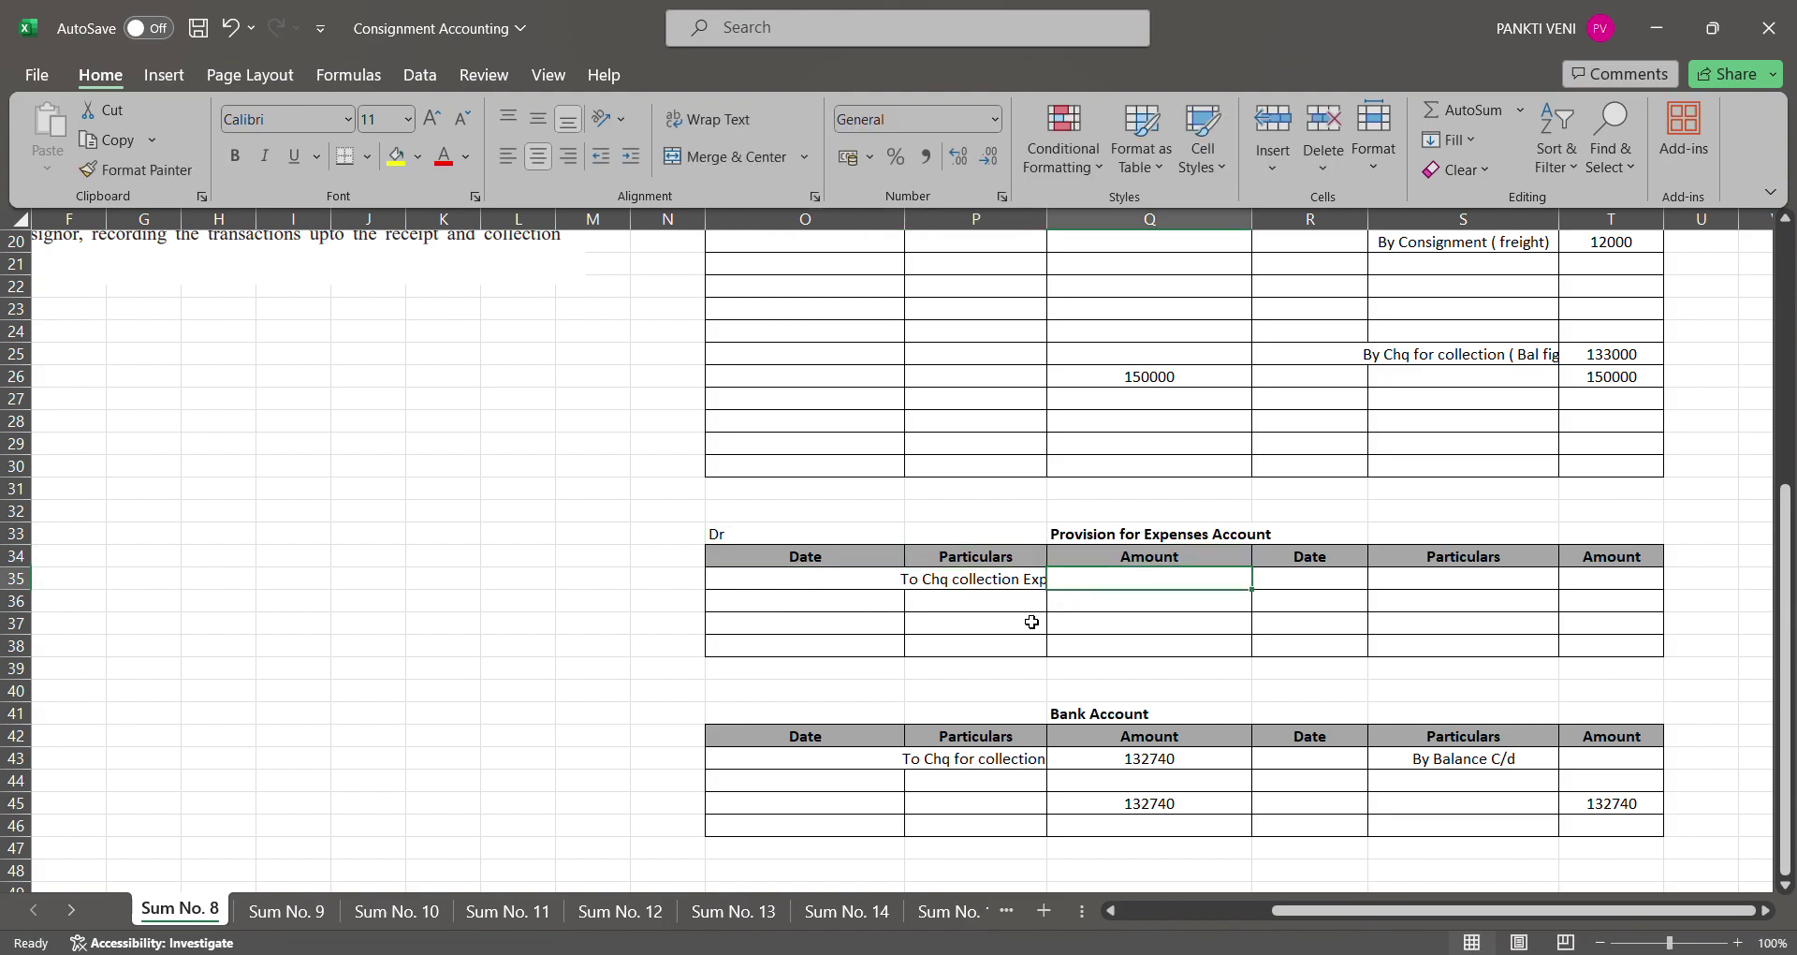
text(260)
key(Return)
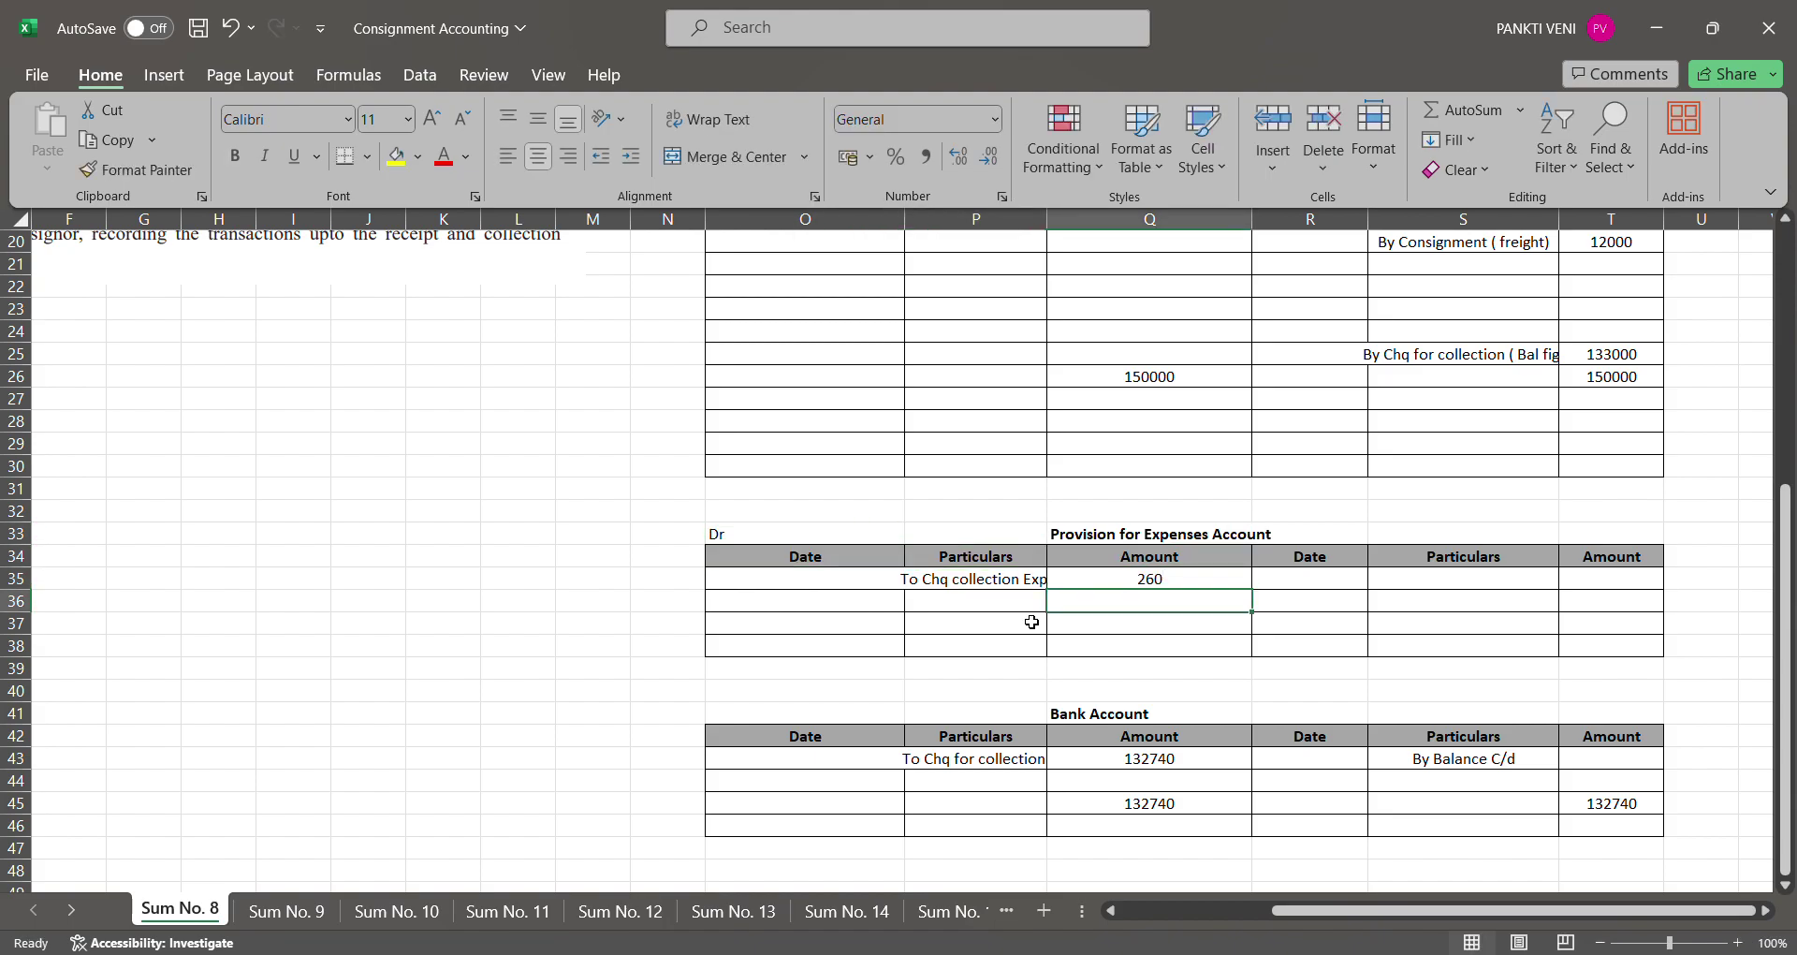
Enter the credit entry "By Consignment" with an amount of 260 in S35:T35 of the Provision for Expenses Account
key(Up)
key(Right)
key(Right)
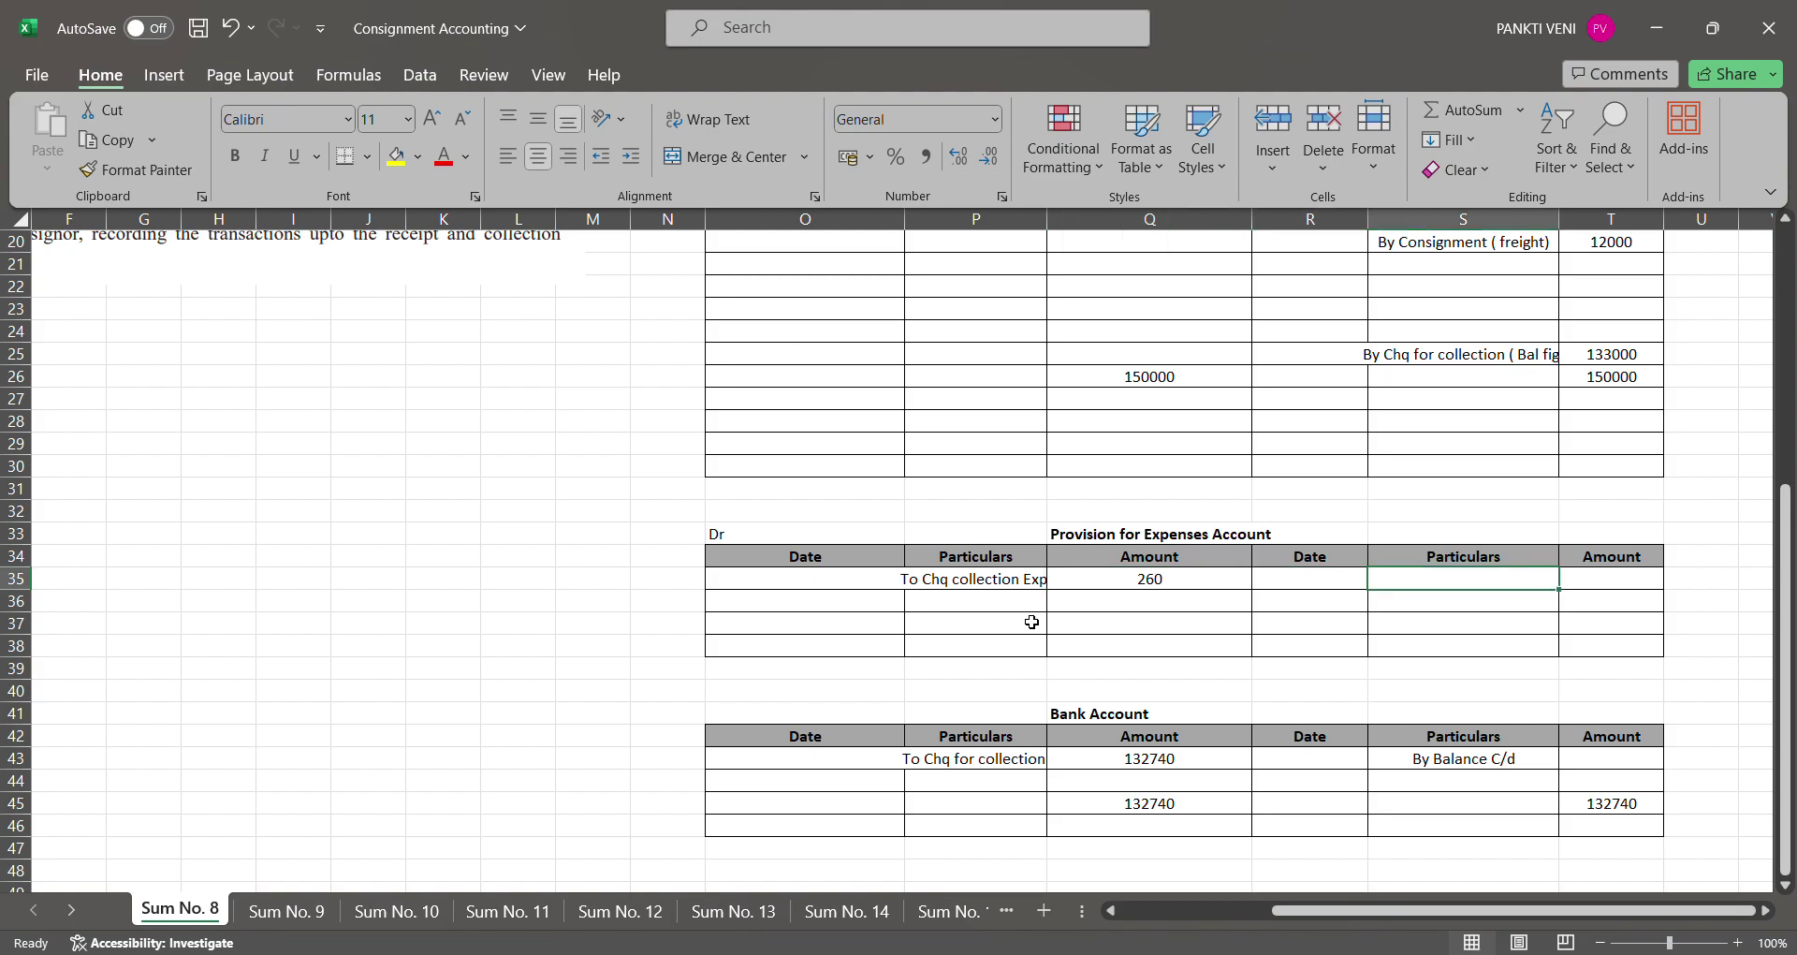
text(By Consu)
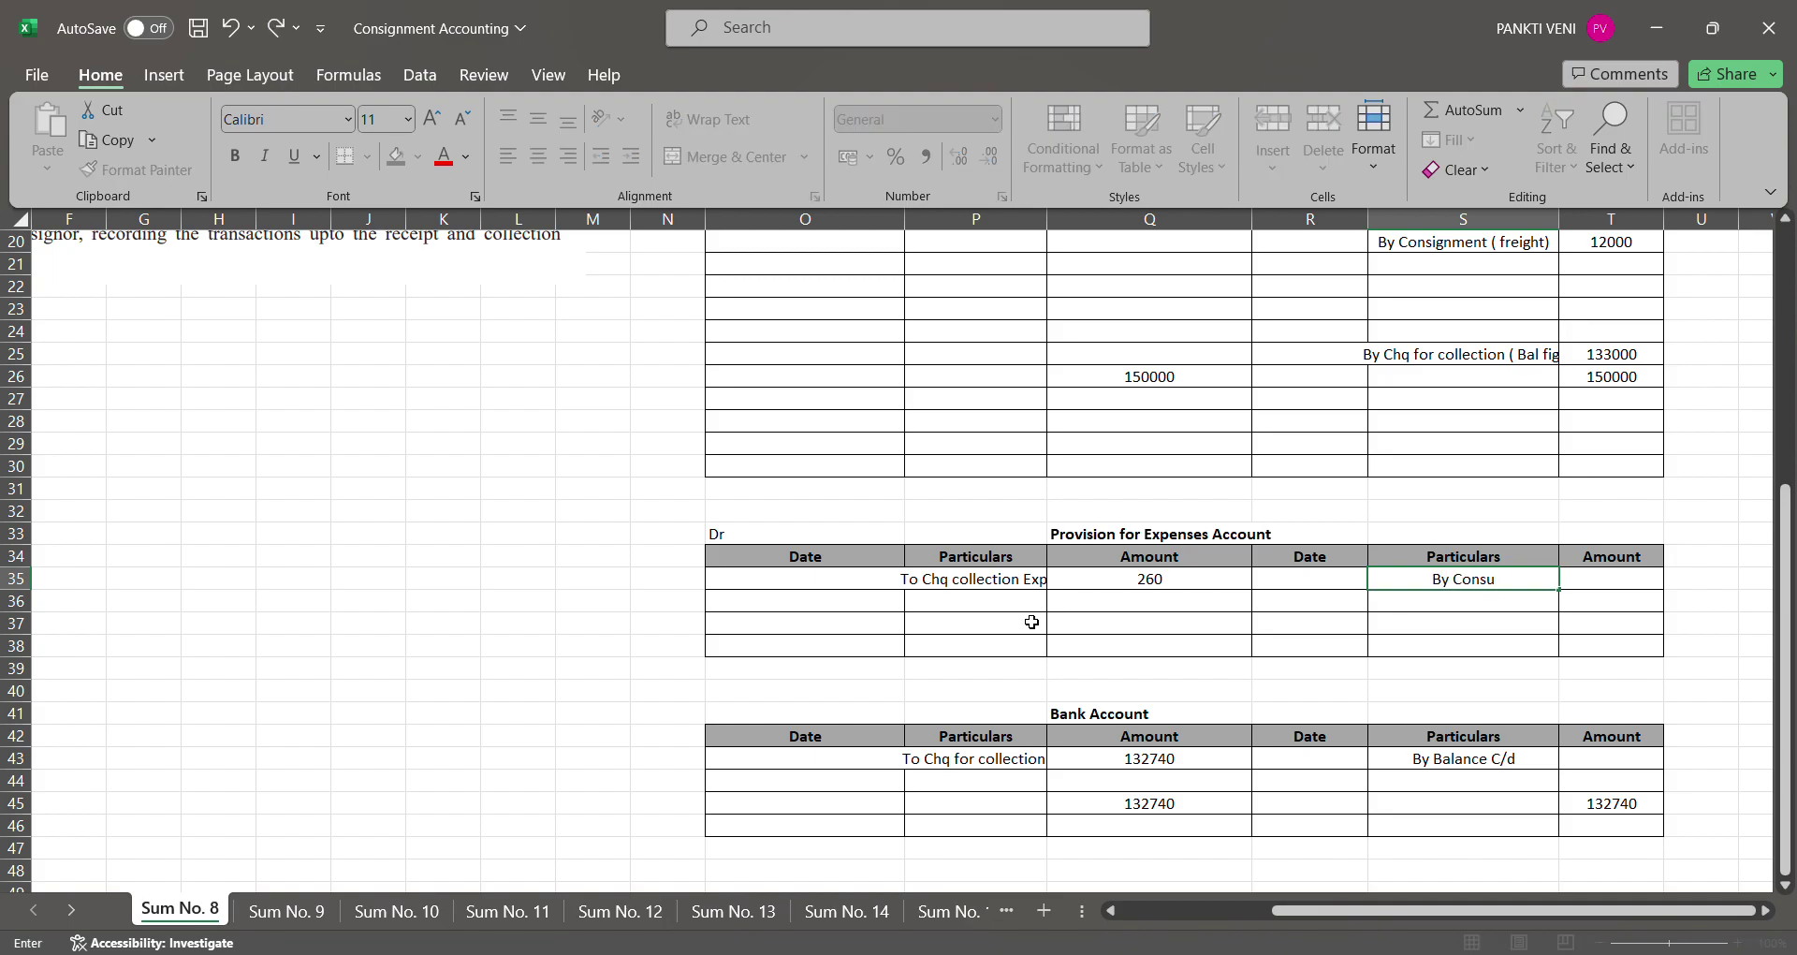
key(BackSpace)
text(ignment)
key(Tab)
text(260)
key(Return)
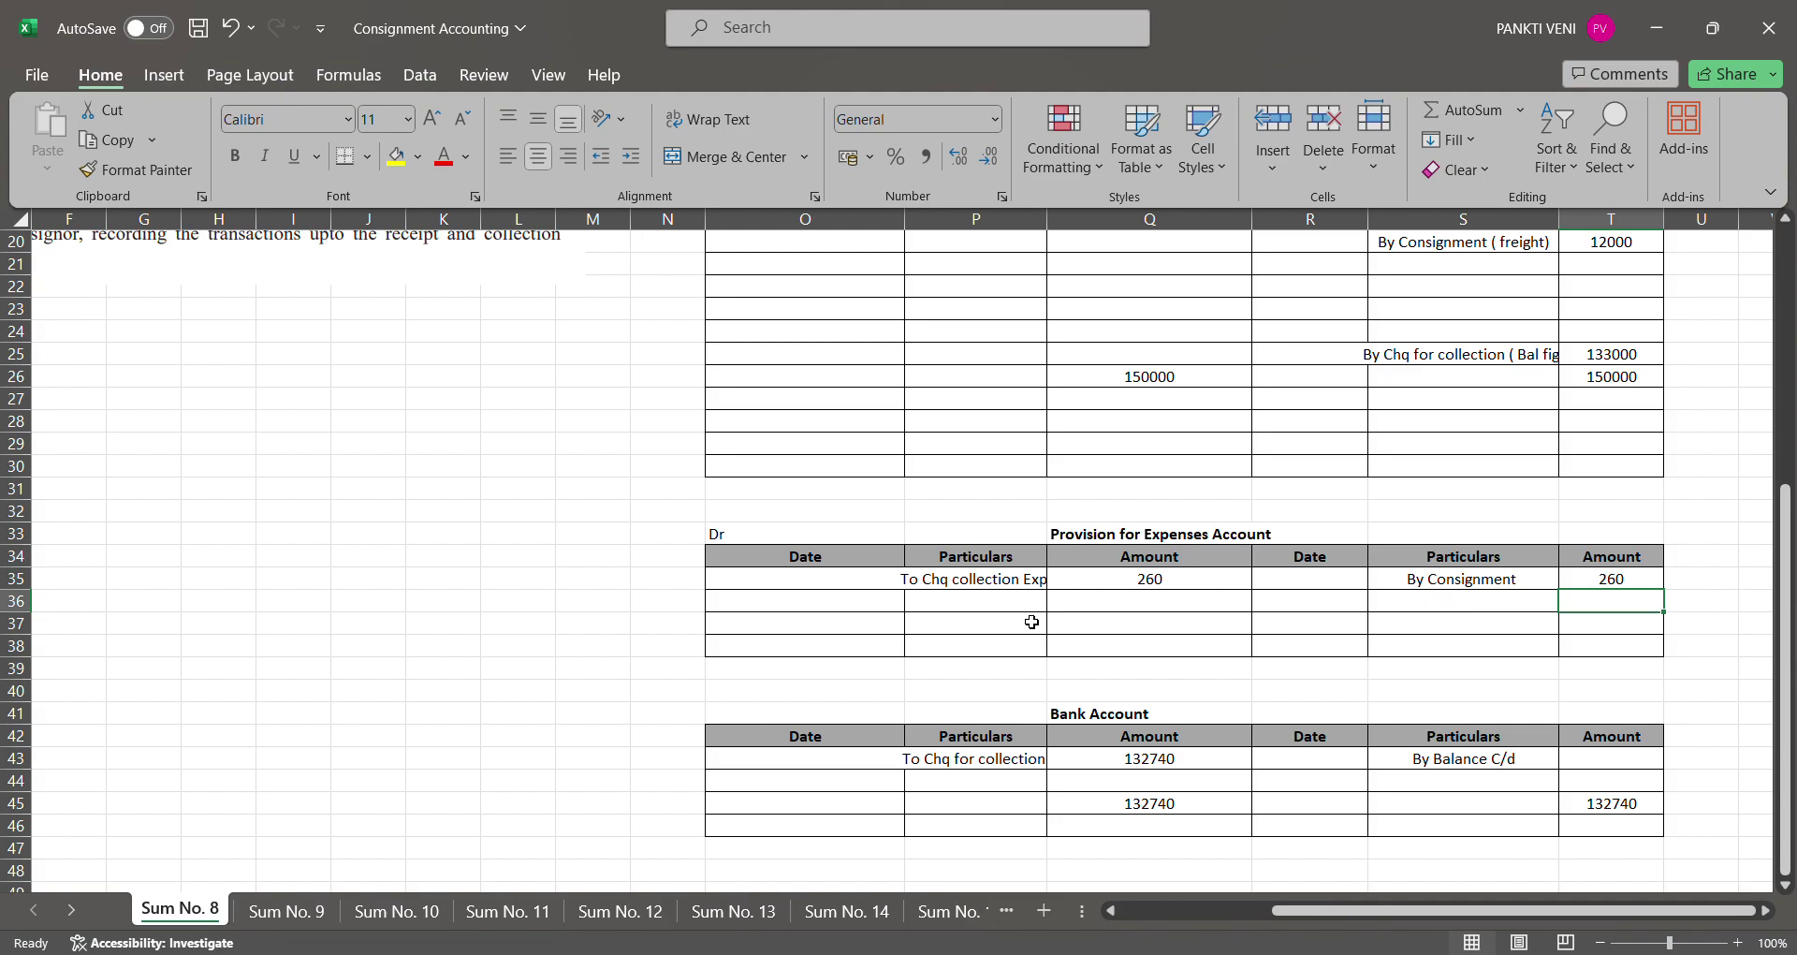
Total the Provision for Expenses Account's debit amounts in Q37 and make the total bold
key(Left)
key(Left)
key(Left)
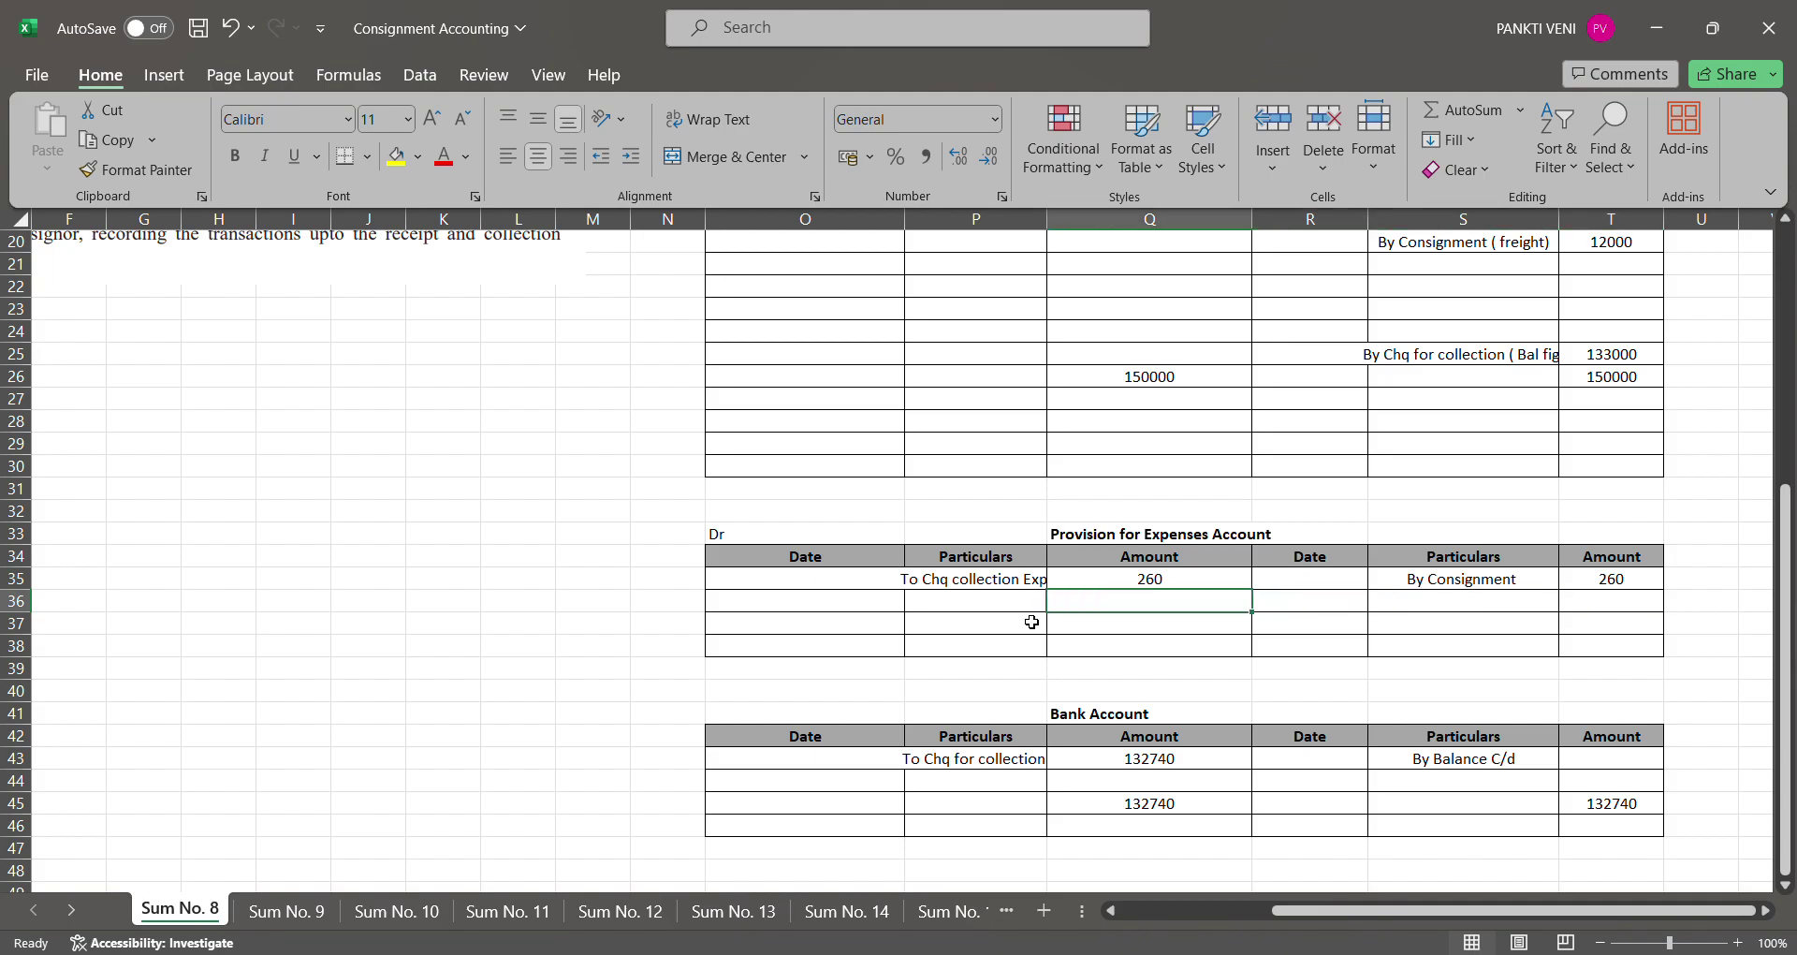
key(Down)
text(=Q35)
key(ctrl+Return)
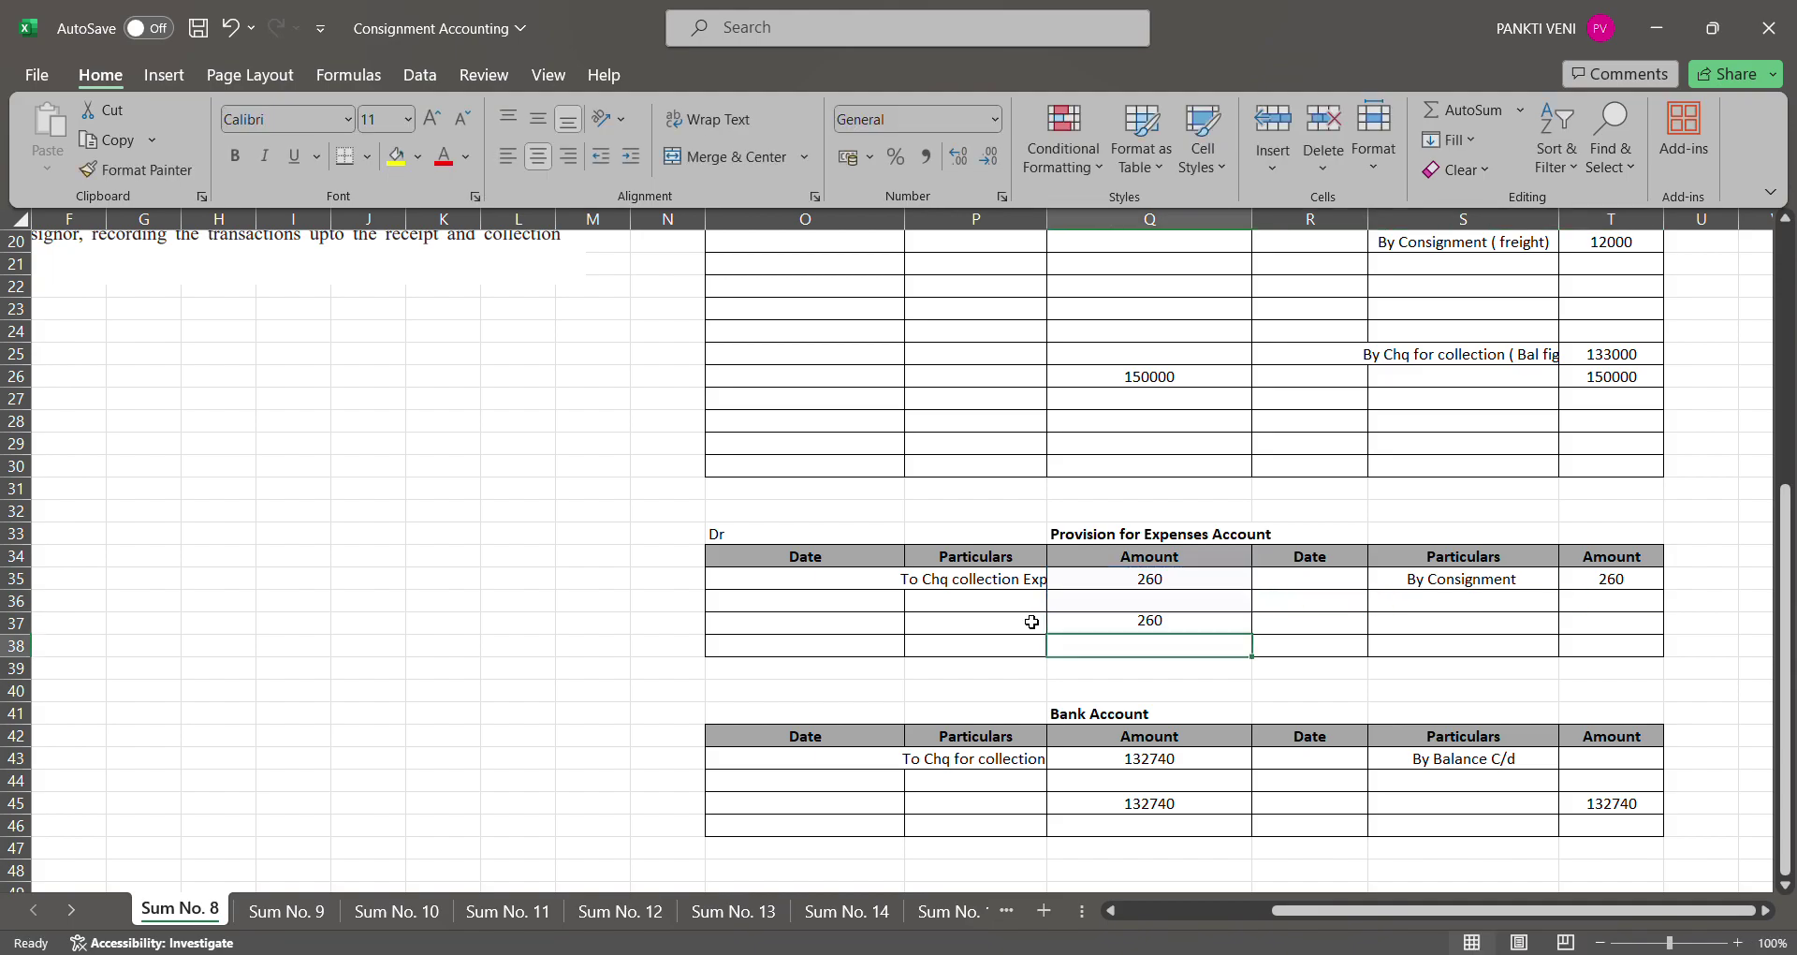
key(ctrl+b)
Total the Provision for Expenses Account's credit amounts in T37 with a sum formula and make it bold
key(Right)
key(Right)
key(Right)
key(alt+equal)
key(Return)
key(Up)
key(ctrl+b)
Apply a thick outside border around the Provision for Expenses Account's total row, O37:T37
key(Left)
key(Left)
key(Left)
key(Left)
key(Left)
key(shift+Right)
key(shift+Right)
key(shift+Right)
key(shift+Right)
key(shift+Right)
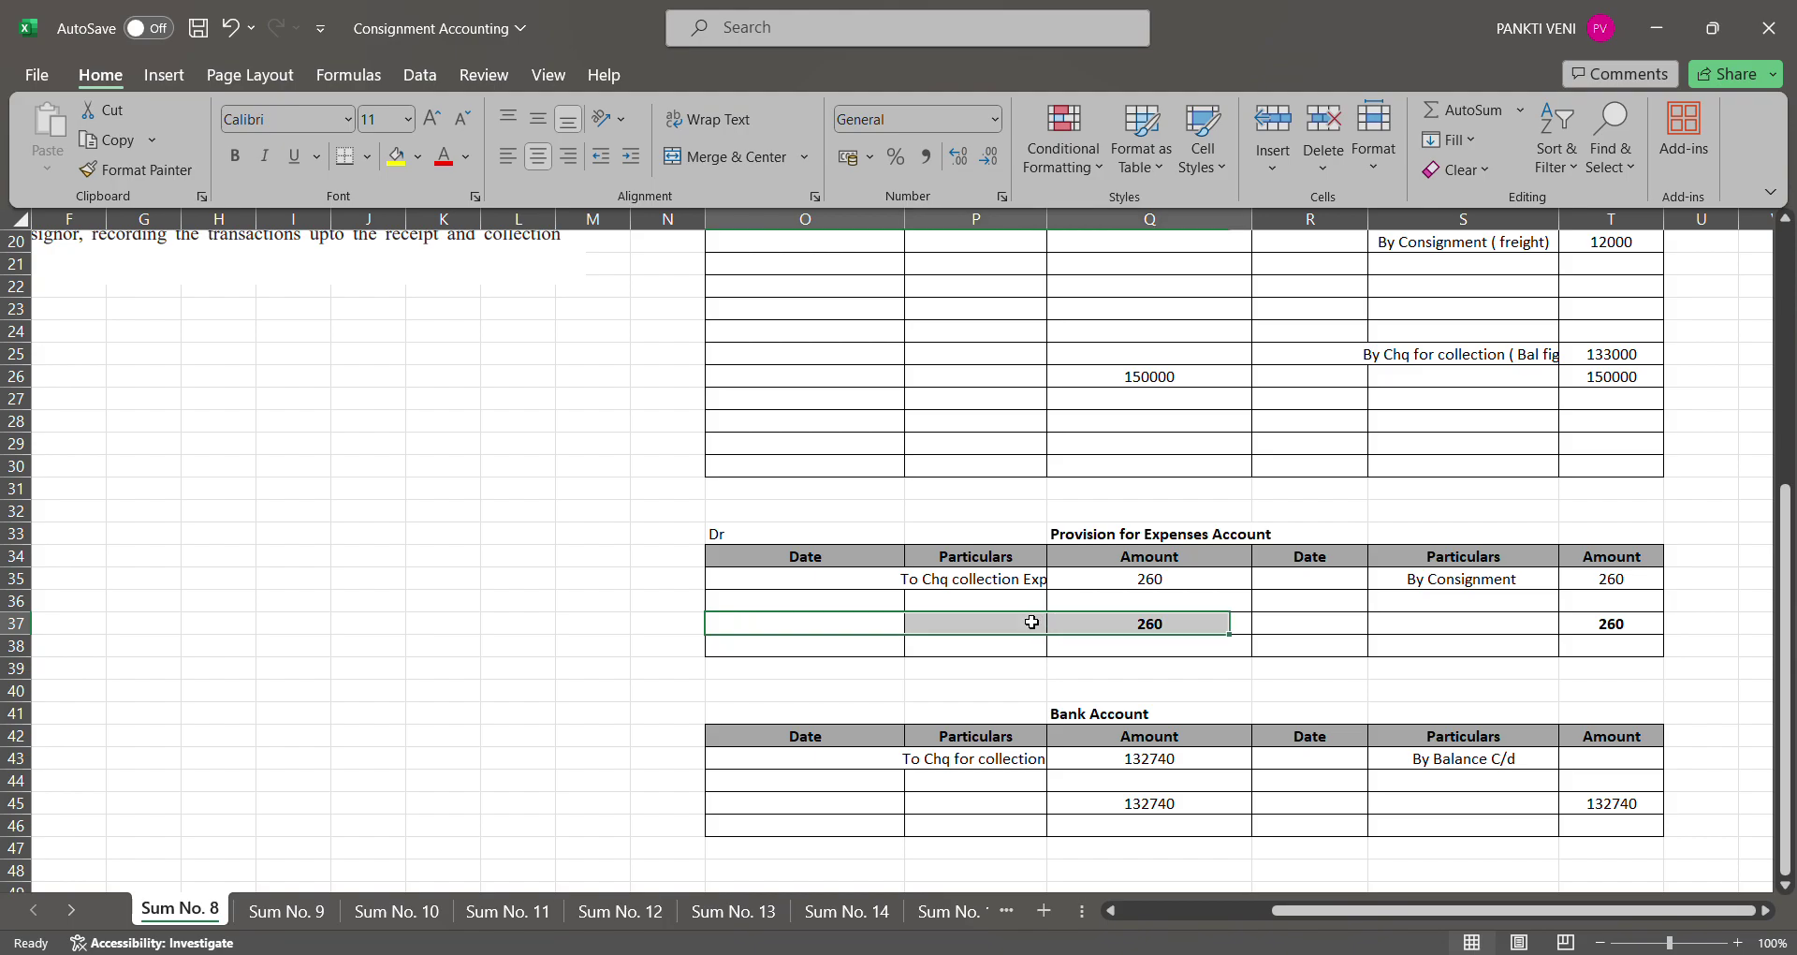
key(alt+h)
key(b)
key(t)
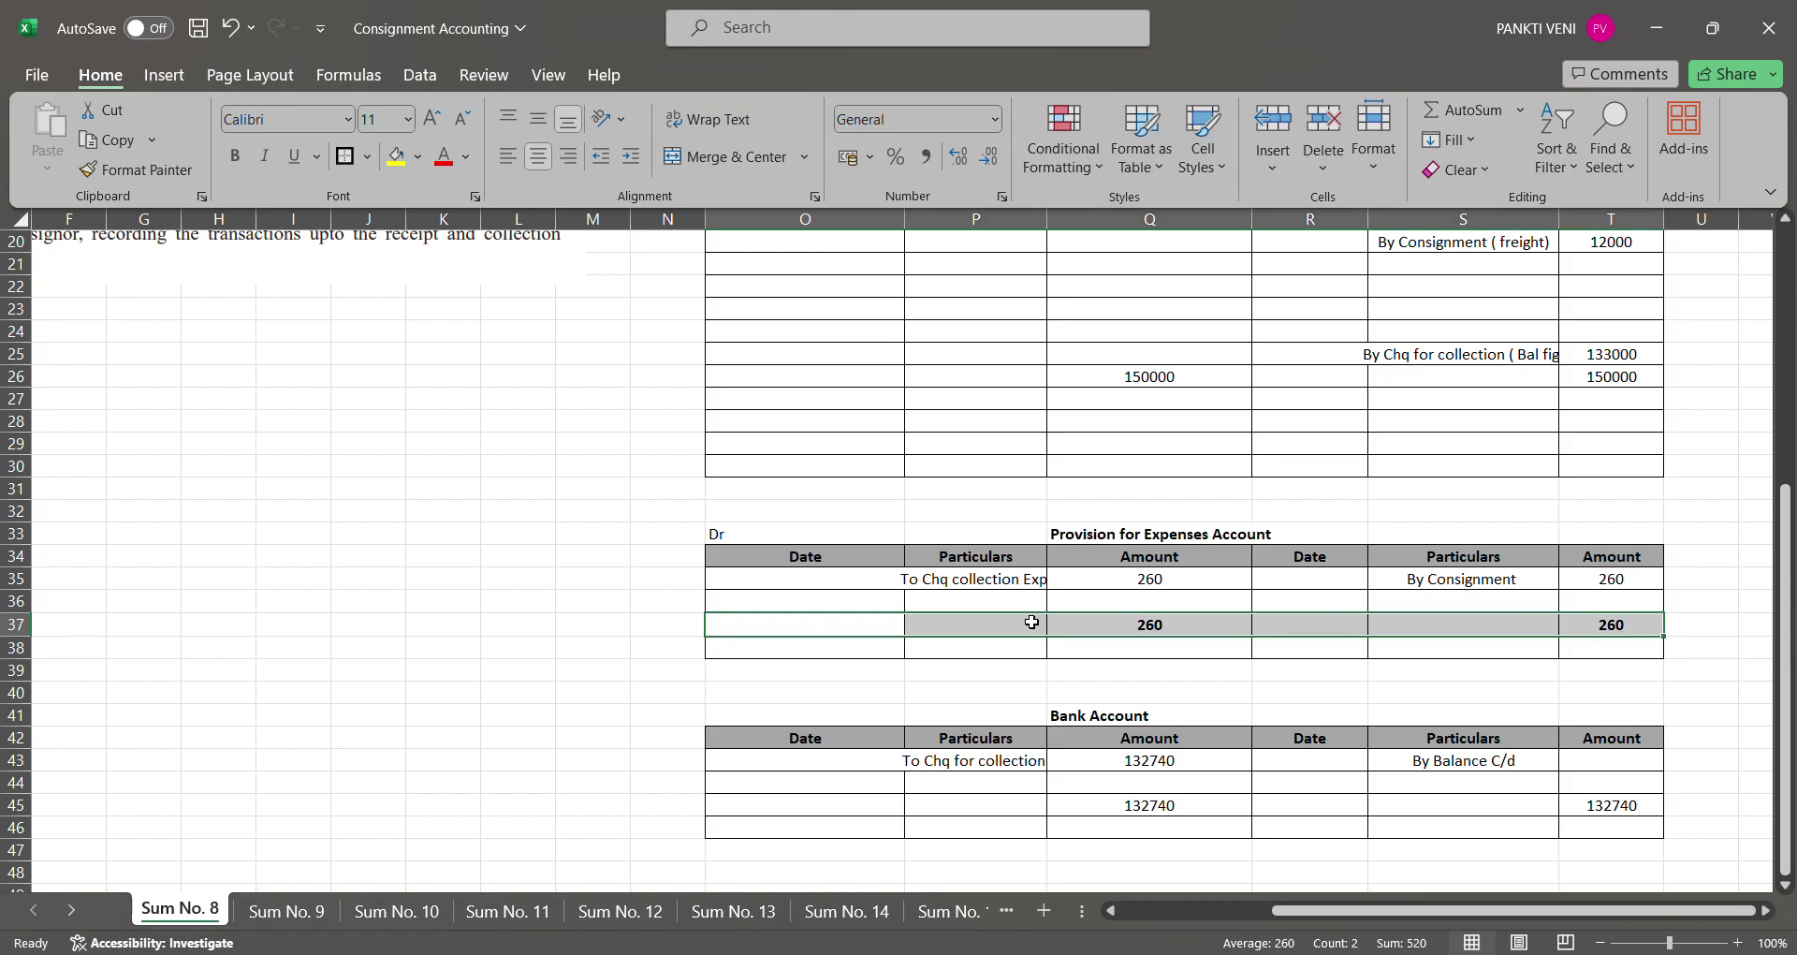
Make the consignee account's total row O26:T26 bold and give it a thick outside border
key(Up)
key(Up)
key(Up)
key(Up)
key(Up)
key(Up)
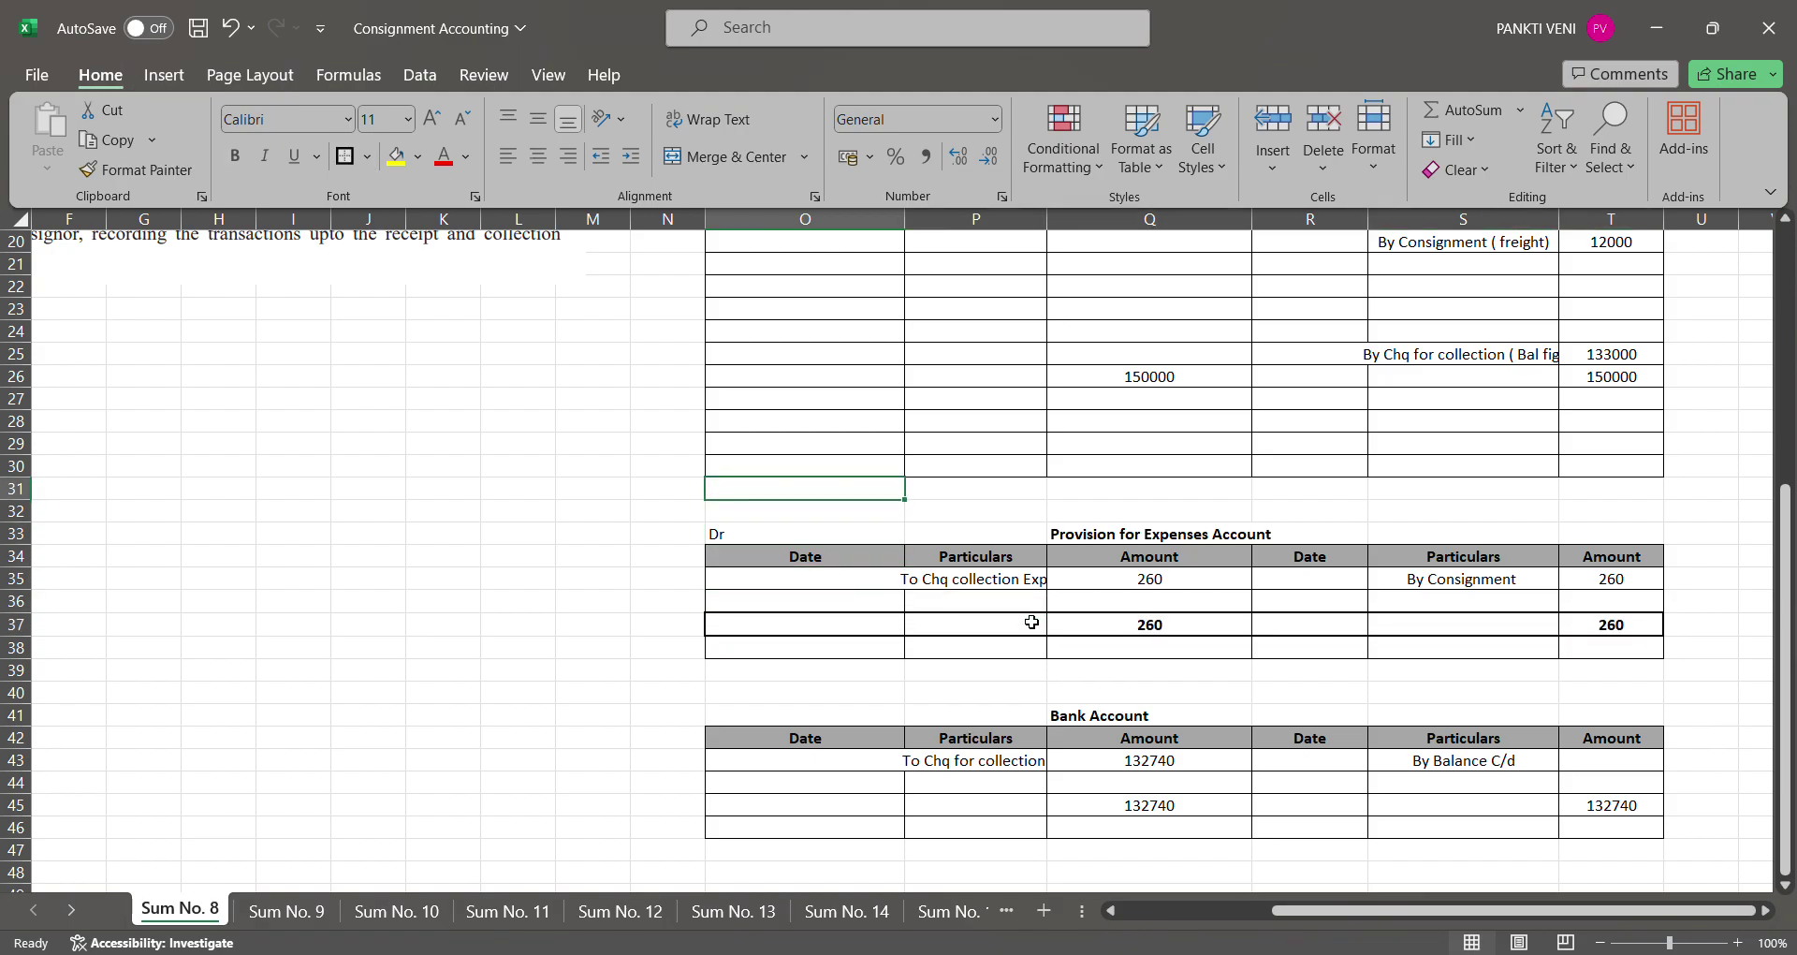
key(Up)
key(Up)
key(Up)
key(Up)
key(Up)
key(Up)
key(Up)
key(Up)
key(Up)
key(Up)
key(Up)
key(Up)
key(Up)
key(Up)
key(Up)
key(Up)
key(Up)
key(Up)
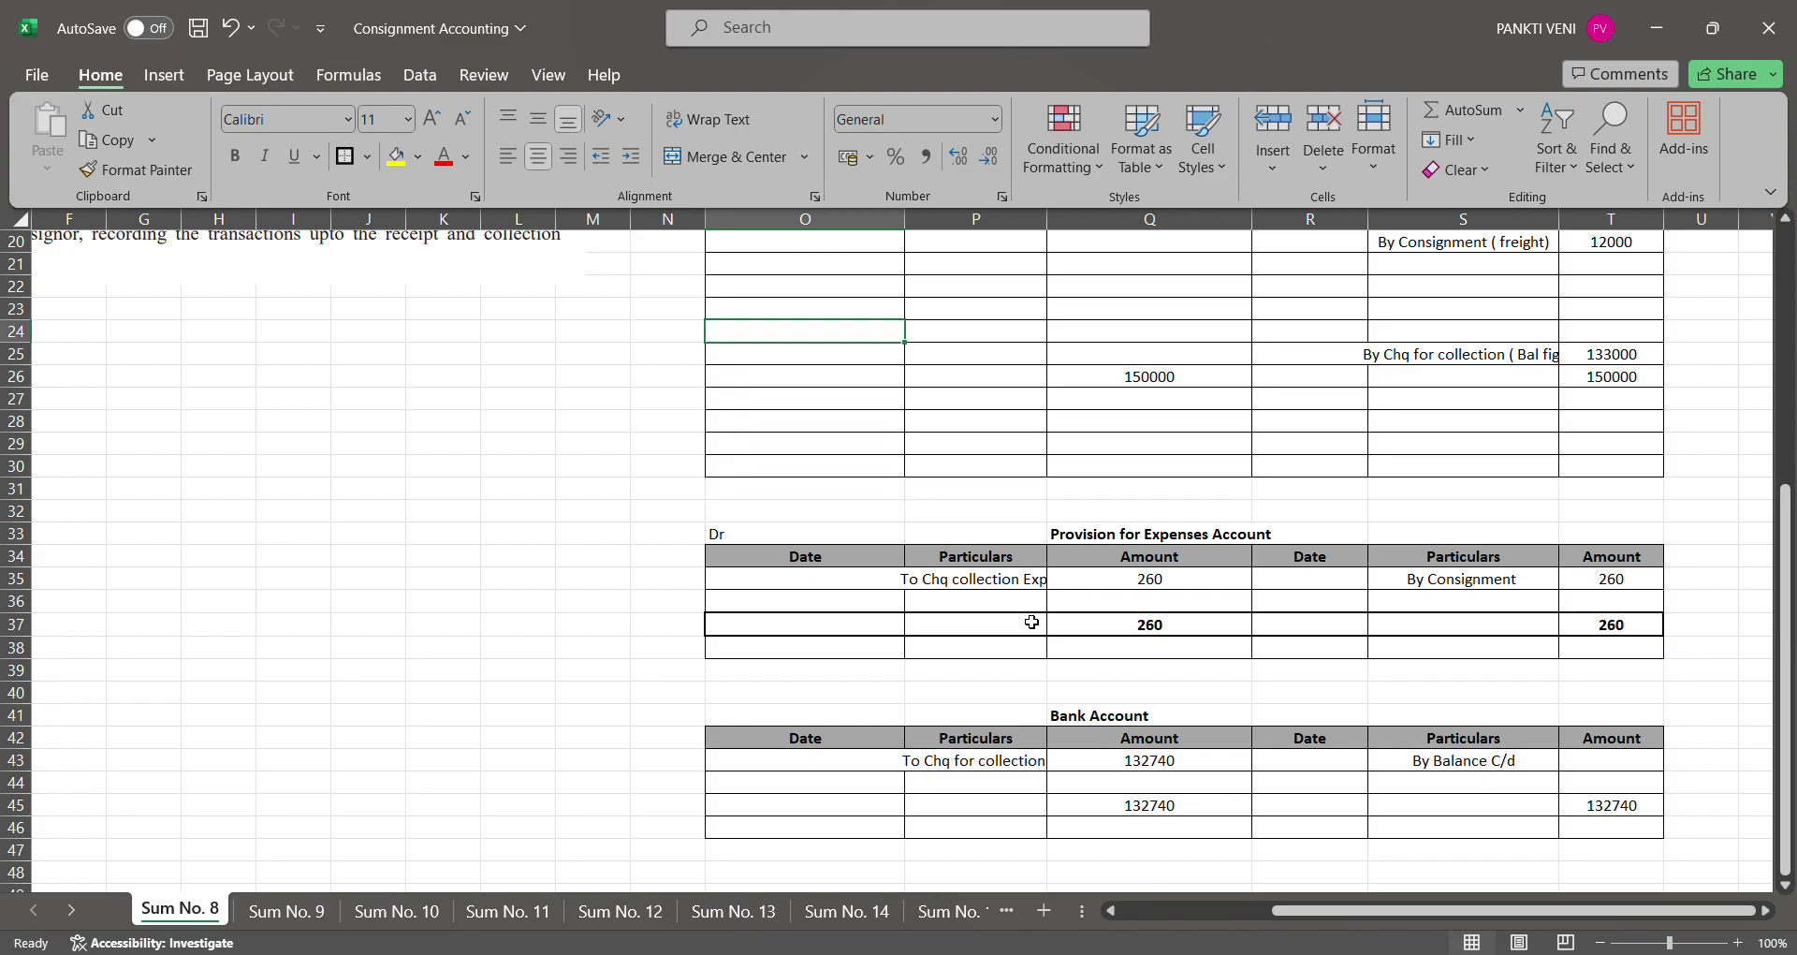
key(Down)
key(Down)
key(Down)
key(Down)
key(Down)
key(Down)
key(Down)
key(Down)
key(Down)
key(Up)
key(Up)
key(Up)
key(Up)
key(Up)
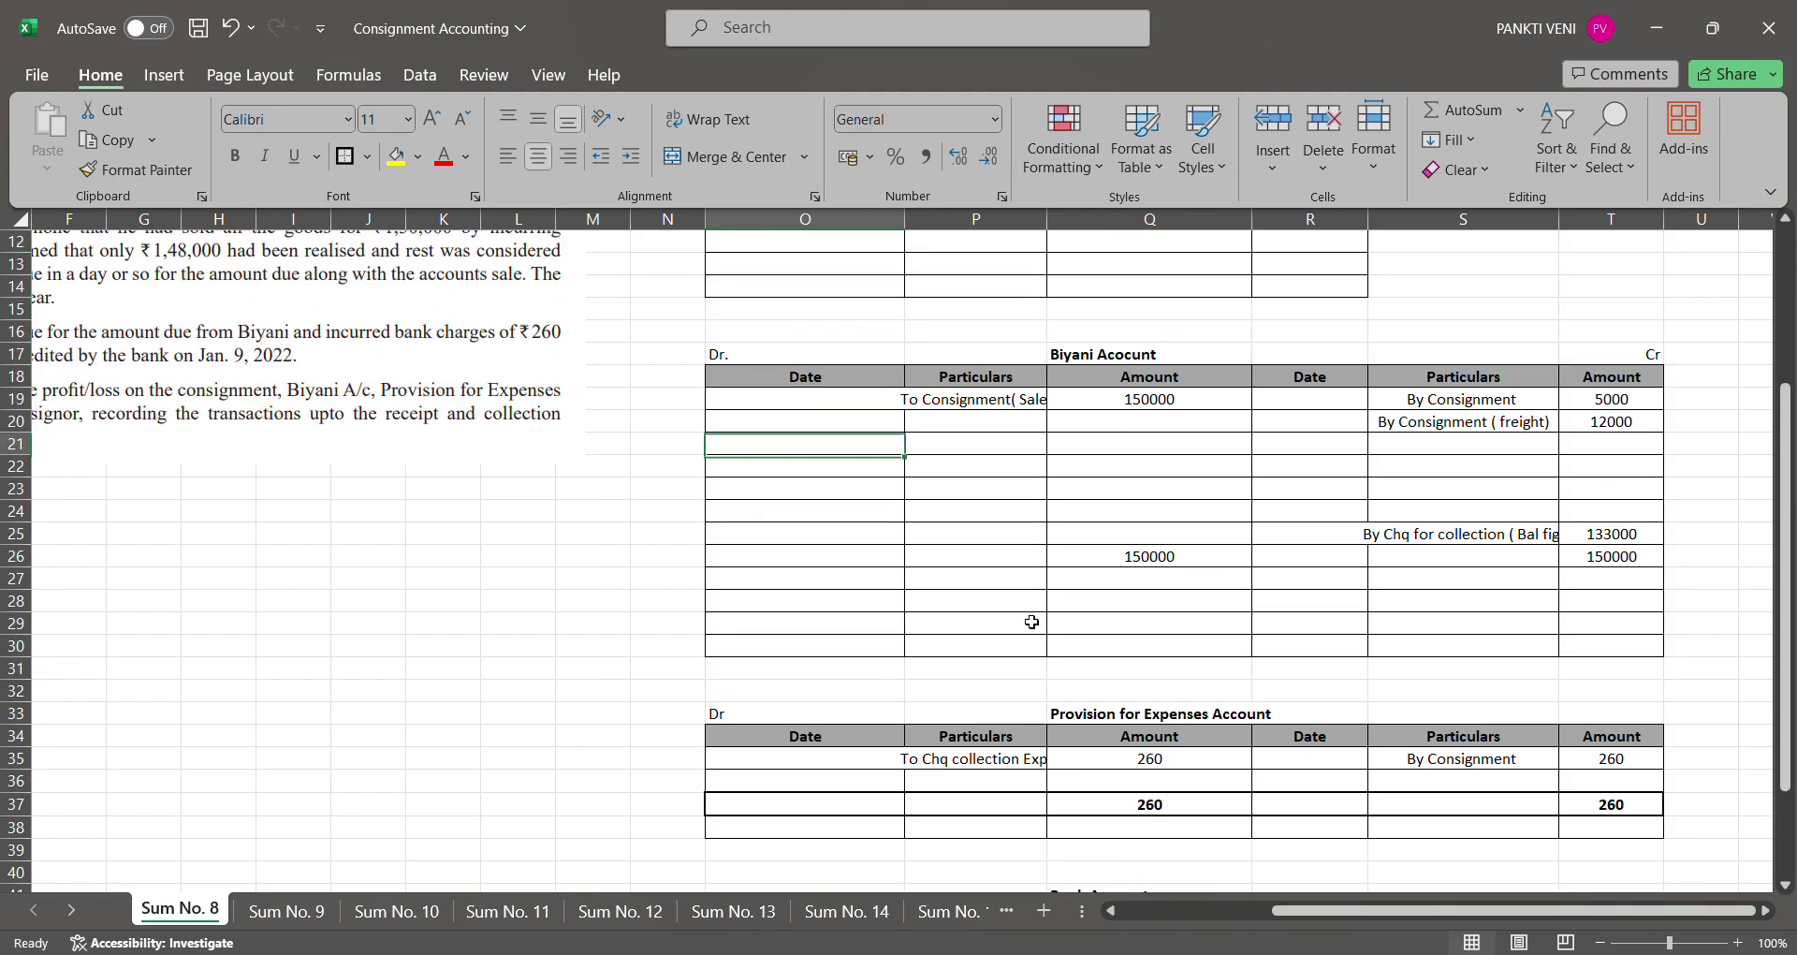
key(Down)
key(Down)
key(Down)
key(Down)
key(Down)
key(Down)
key(Down)
key(Down)
key(Down)
key(Down)
key(Down)
key(Down)
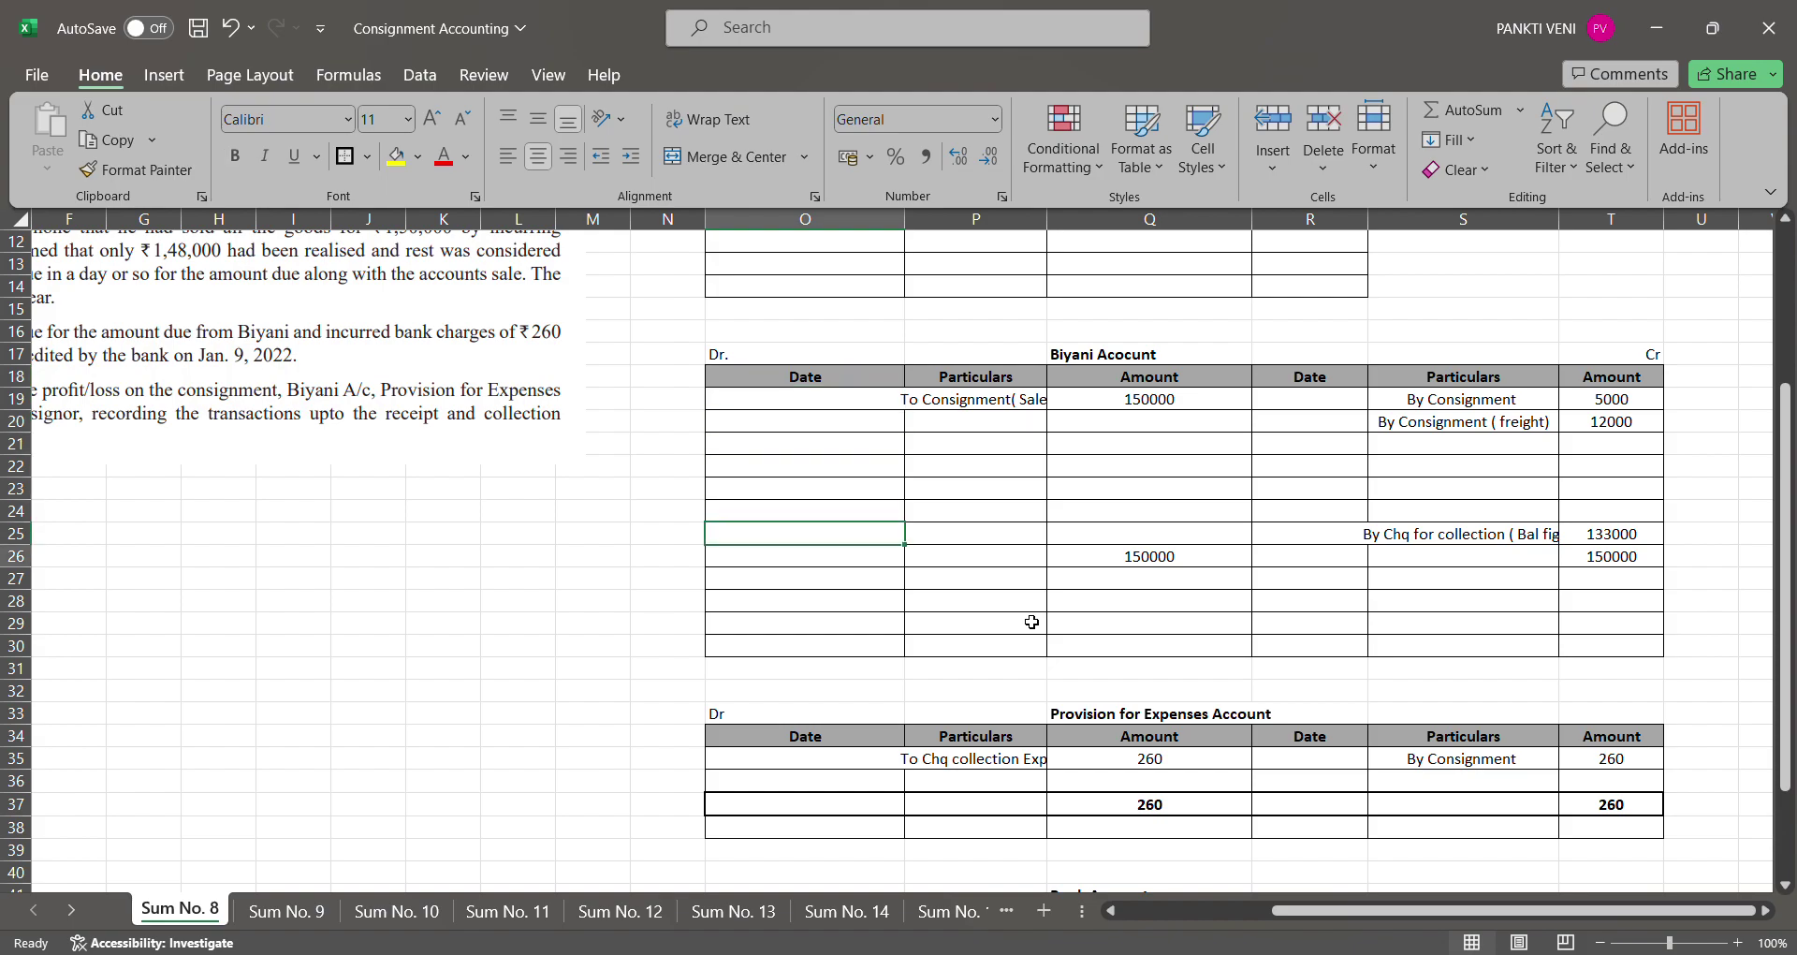
key(Right)
key(Right)
key(Up)
key(Up)
key(Up)
key(Left)
key(Left)
key(shift+Right)
key(shift+Right)
key(shift+Right)
key(shift+Right)
key(shift+Right)
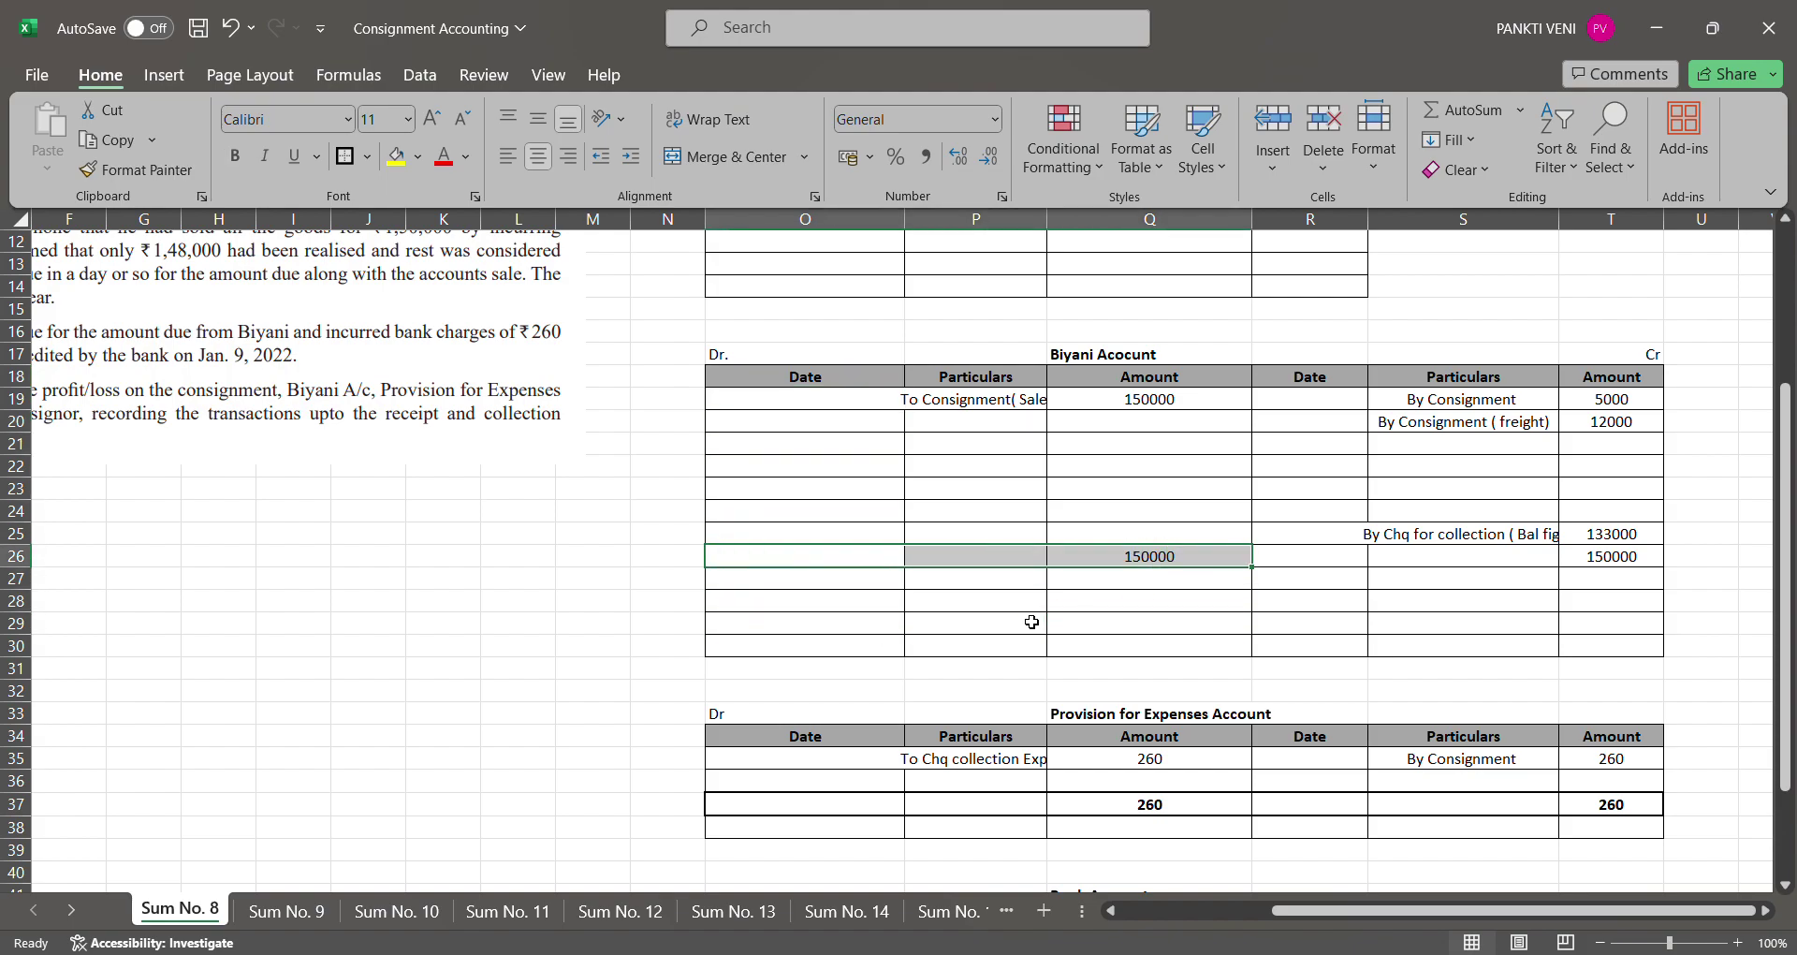
key(ctrl+b)
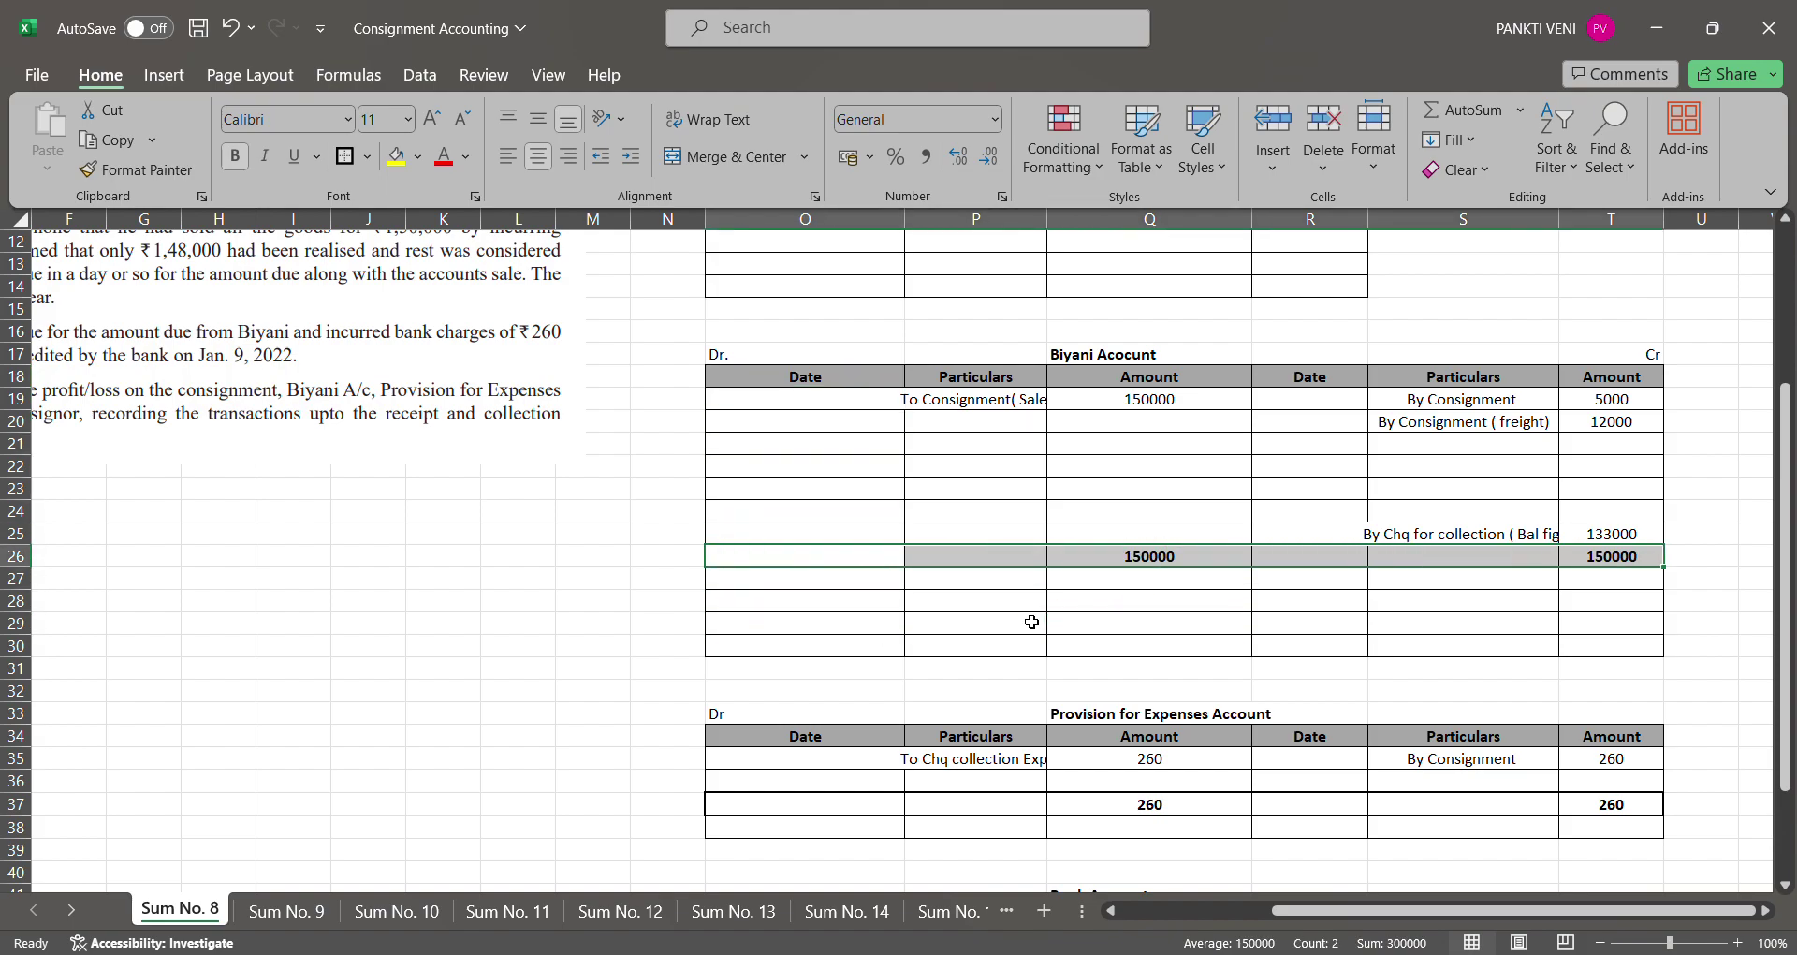
key(alt+h)
key(b)
key(t)
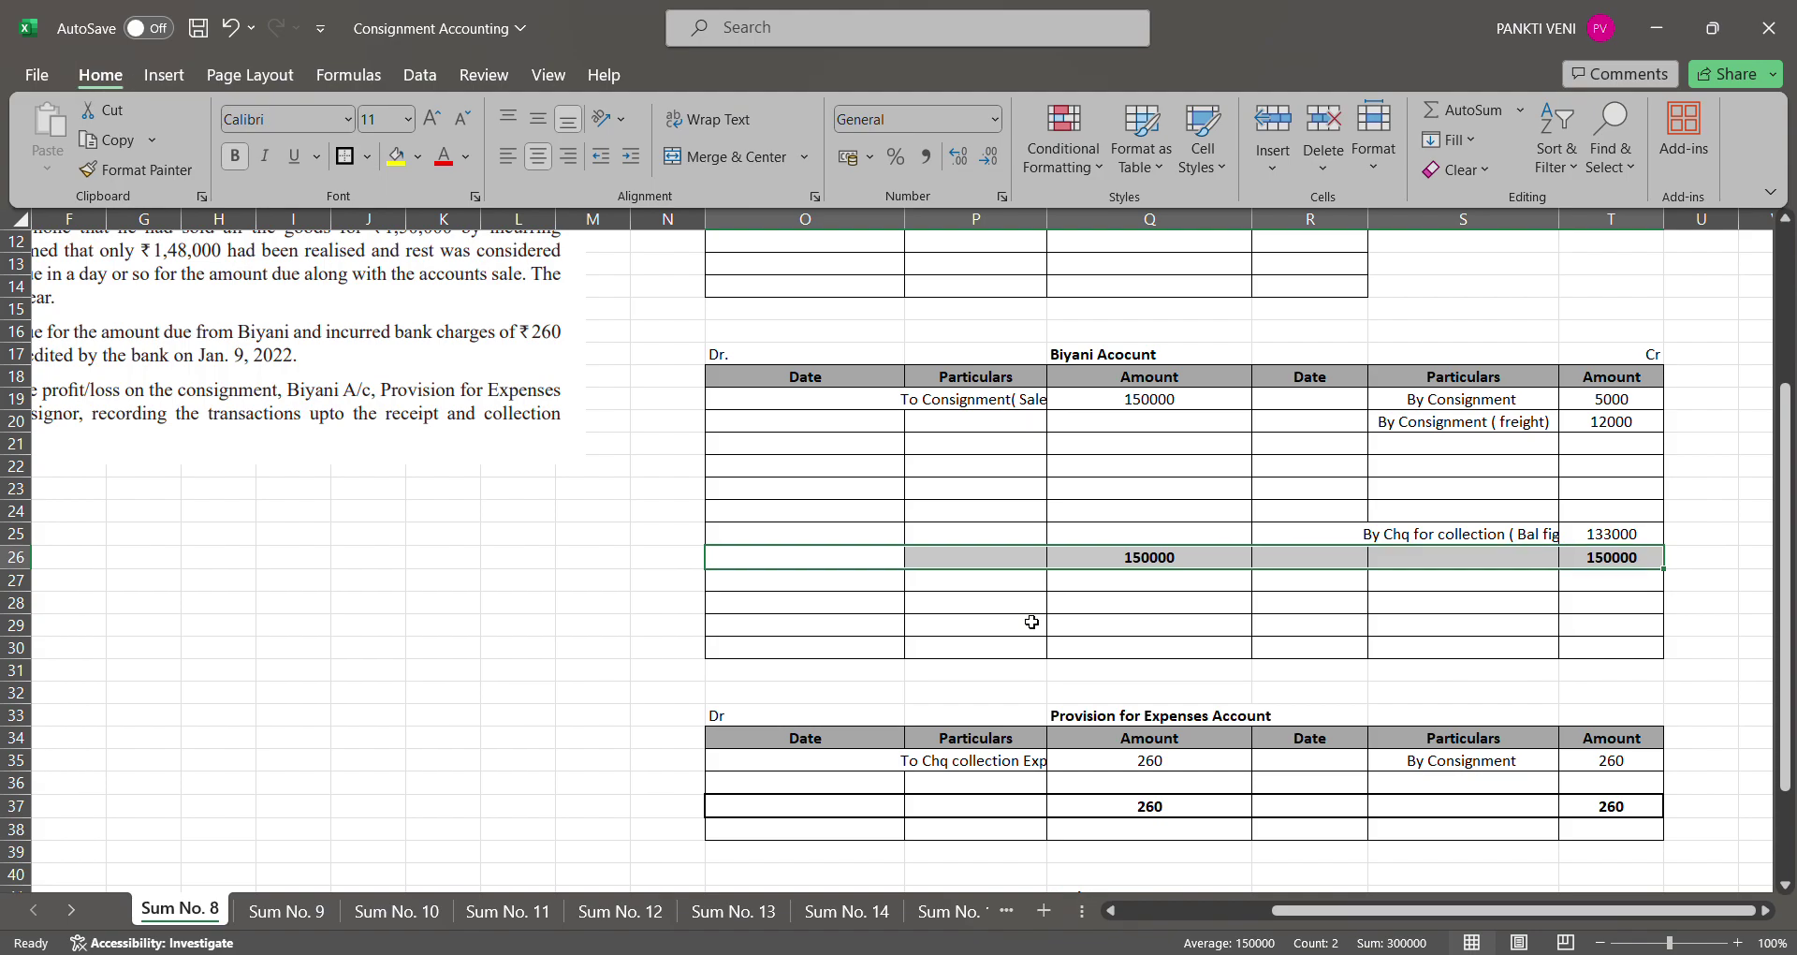
Review the Consignment to Bhagalpur Account's entries against those in the consignee's account
key(Up)
key(Up)
key(Up)
key(Up)
key(Up)
key(Up)
key(Up)
key(Up)
key(Up)
key(Up)
key(Up)
key(Up)
key(Up)
key(Up)
key(Up)
key(Up)
key(Up)
key(Up)
key(Up)
key(Up)
key(Up)
key(Up)
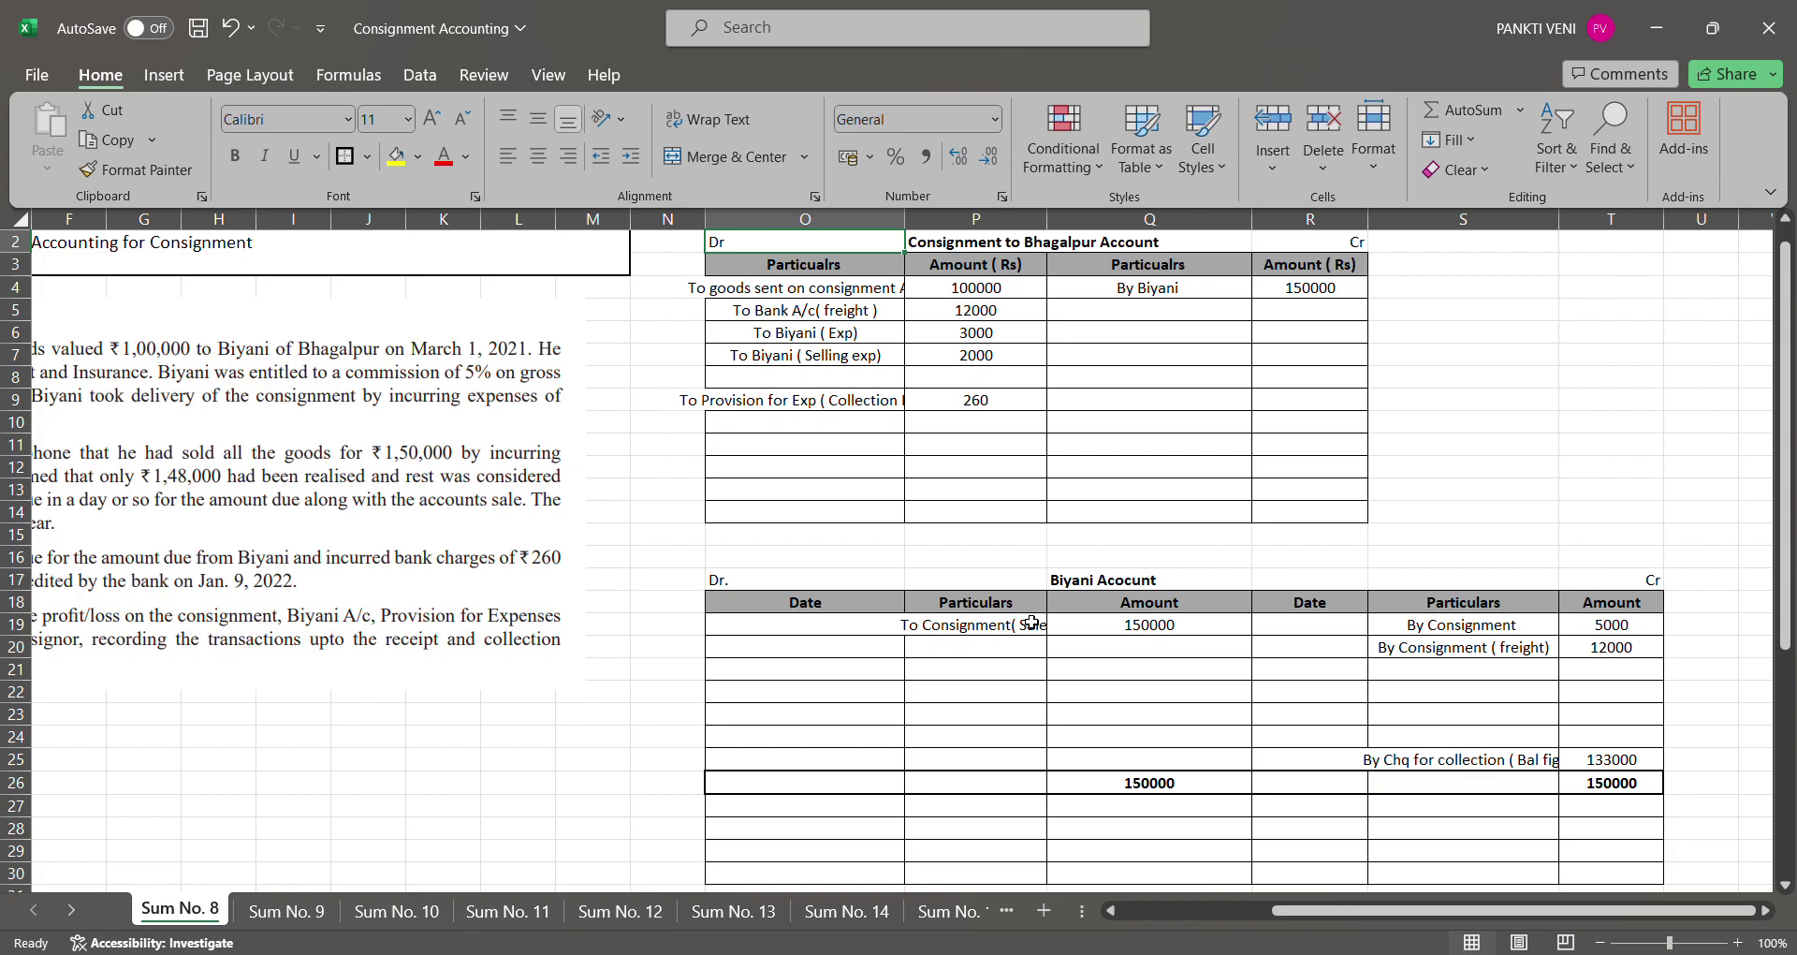
Change the second credit entry in the consignee's account, S20, to read "By Consignment ( Commision )"
click(1535, 653)
double_click(1538, 662)
key(BackSpace)
key(BackSpace)
key(BackSpace)
key(BackSpace)
key(BackSpace)
key(BackSpace)
key(BackSpace)
key(BackSpace)
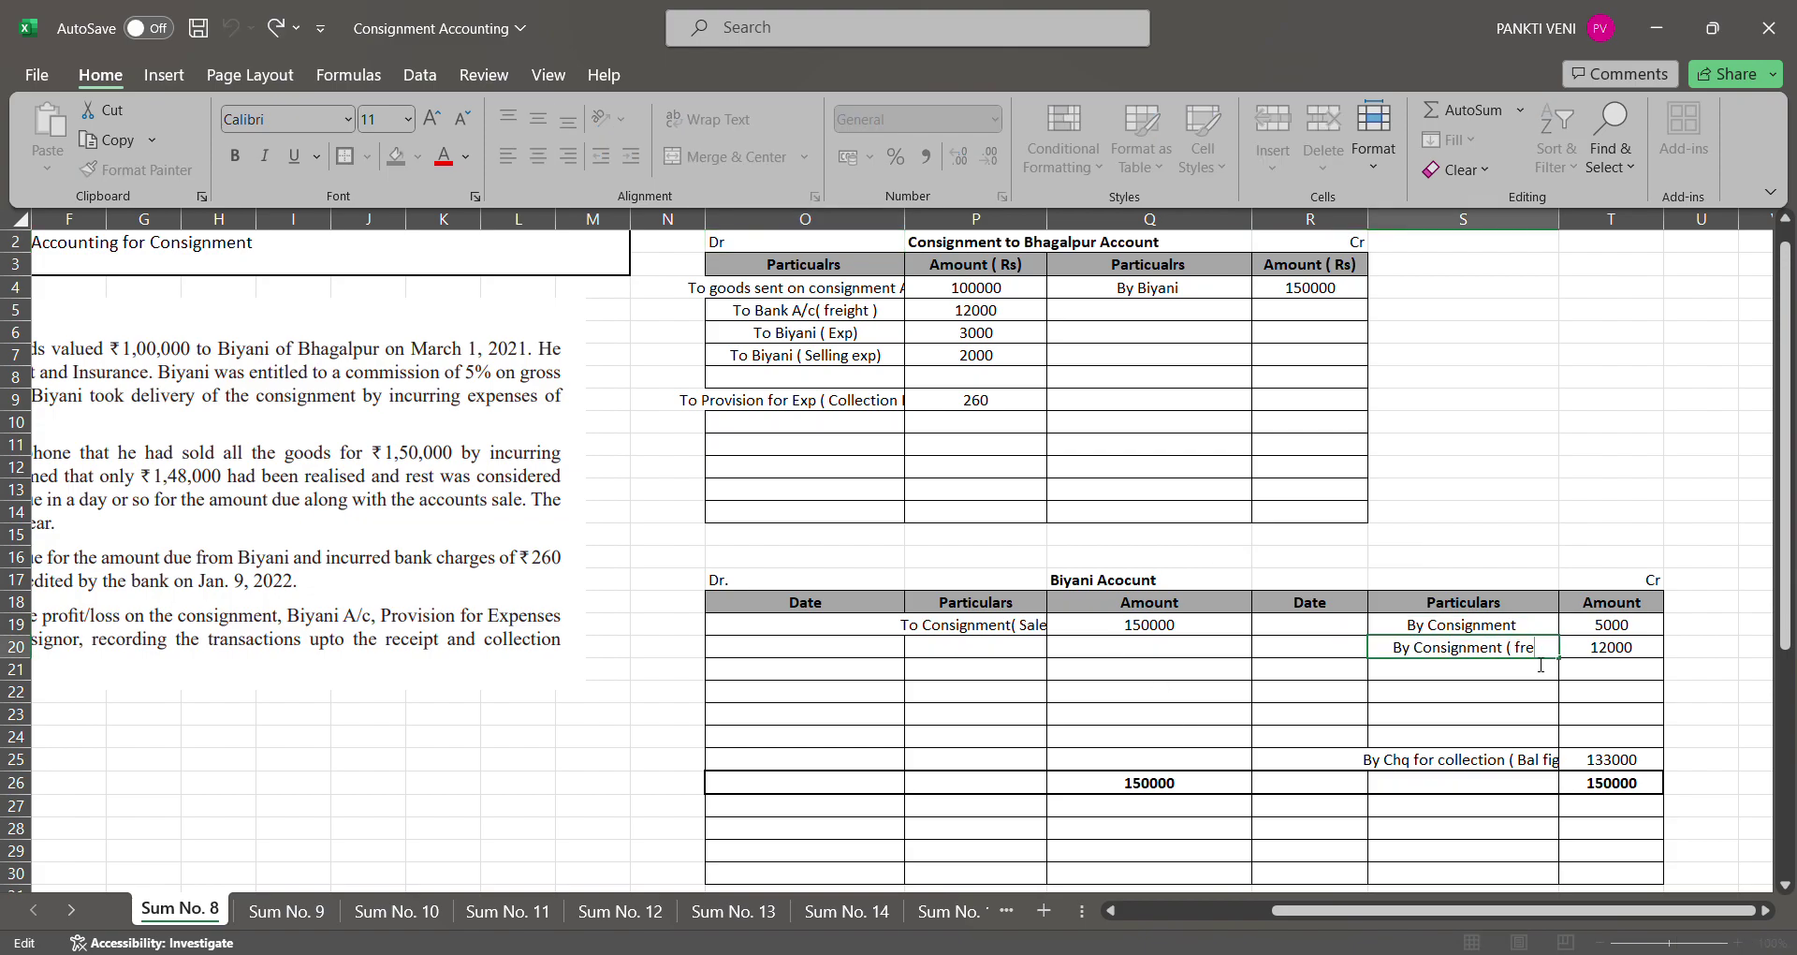
text(Commision ))
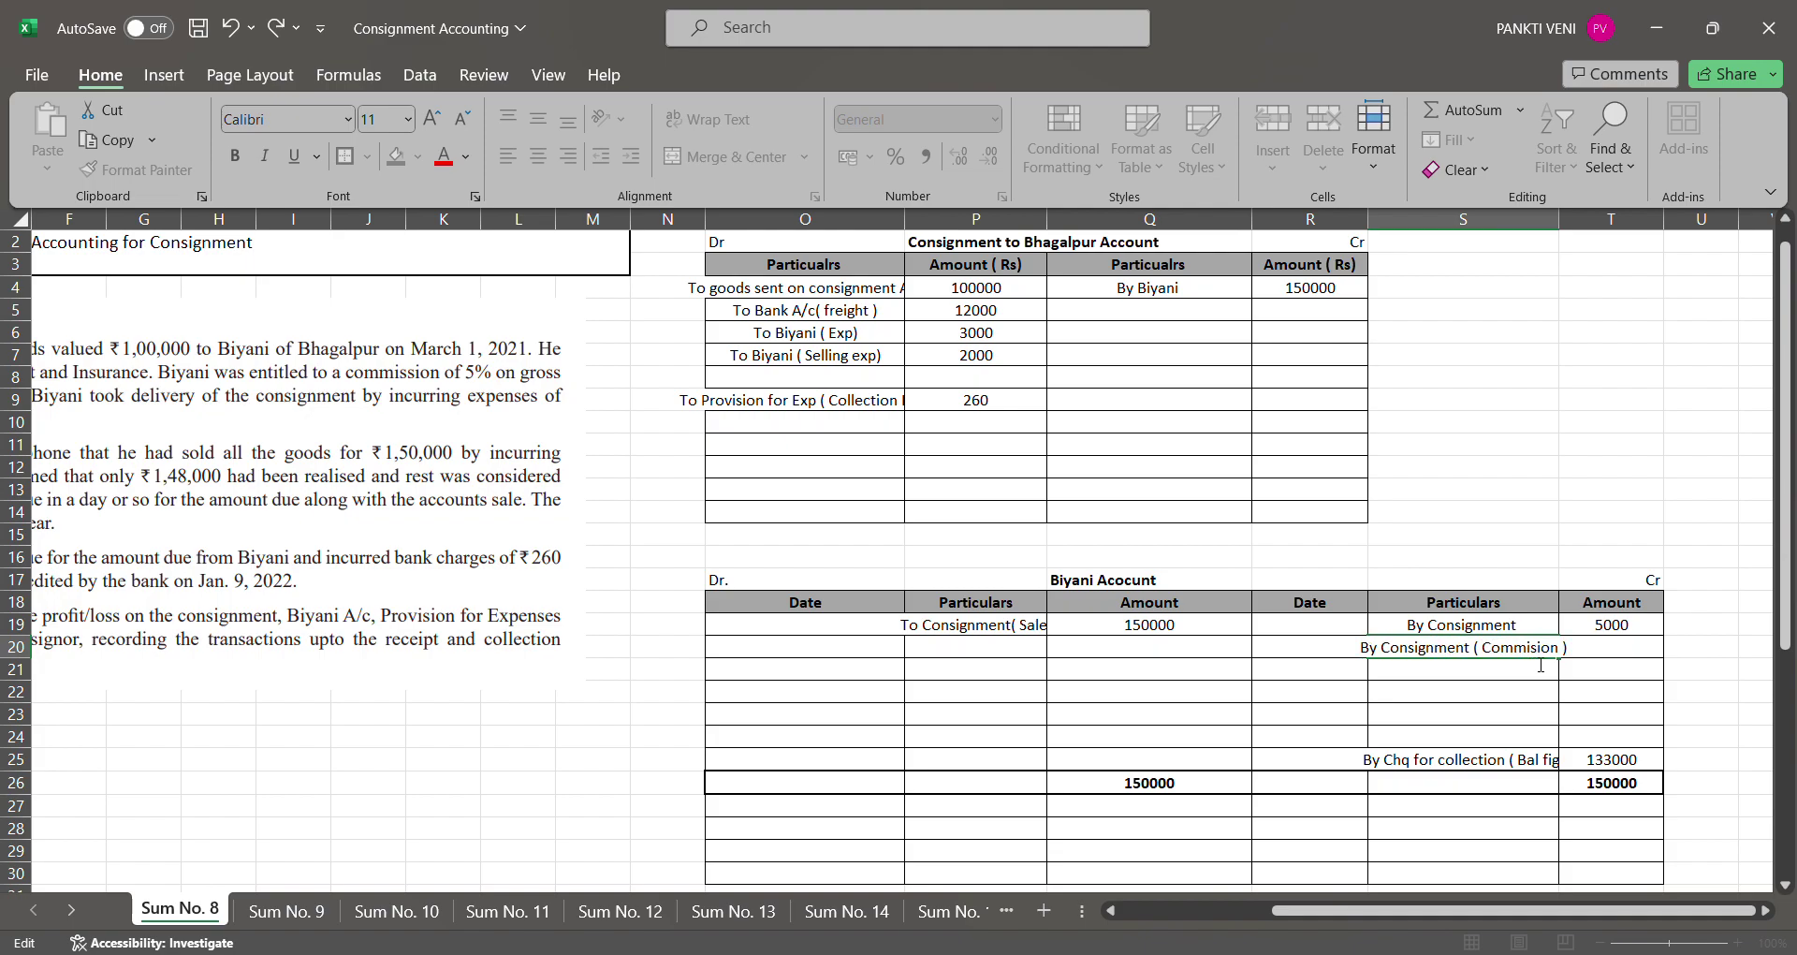
key(Return)
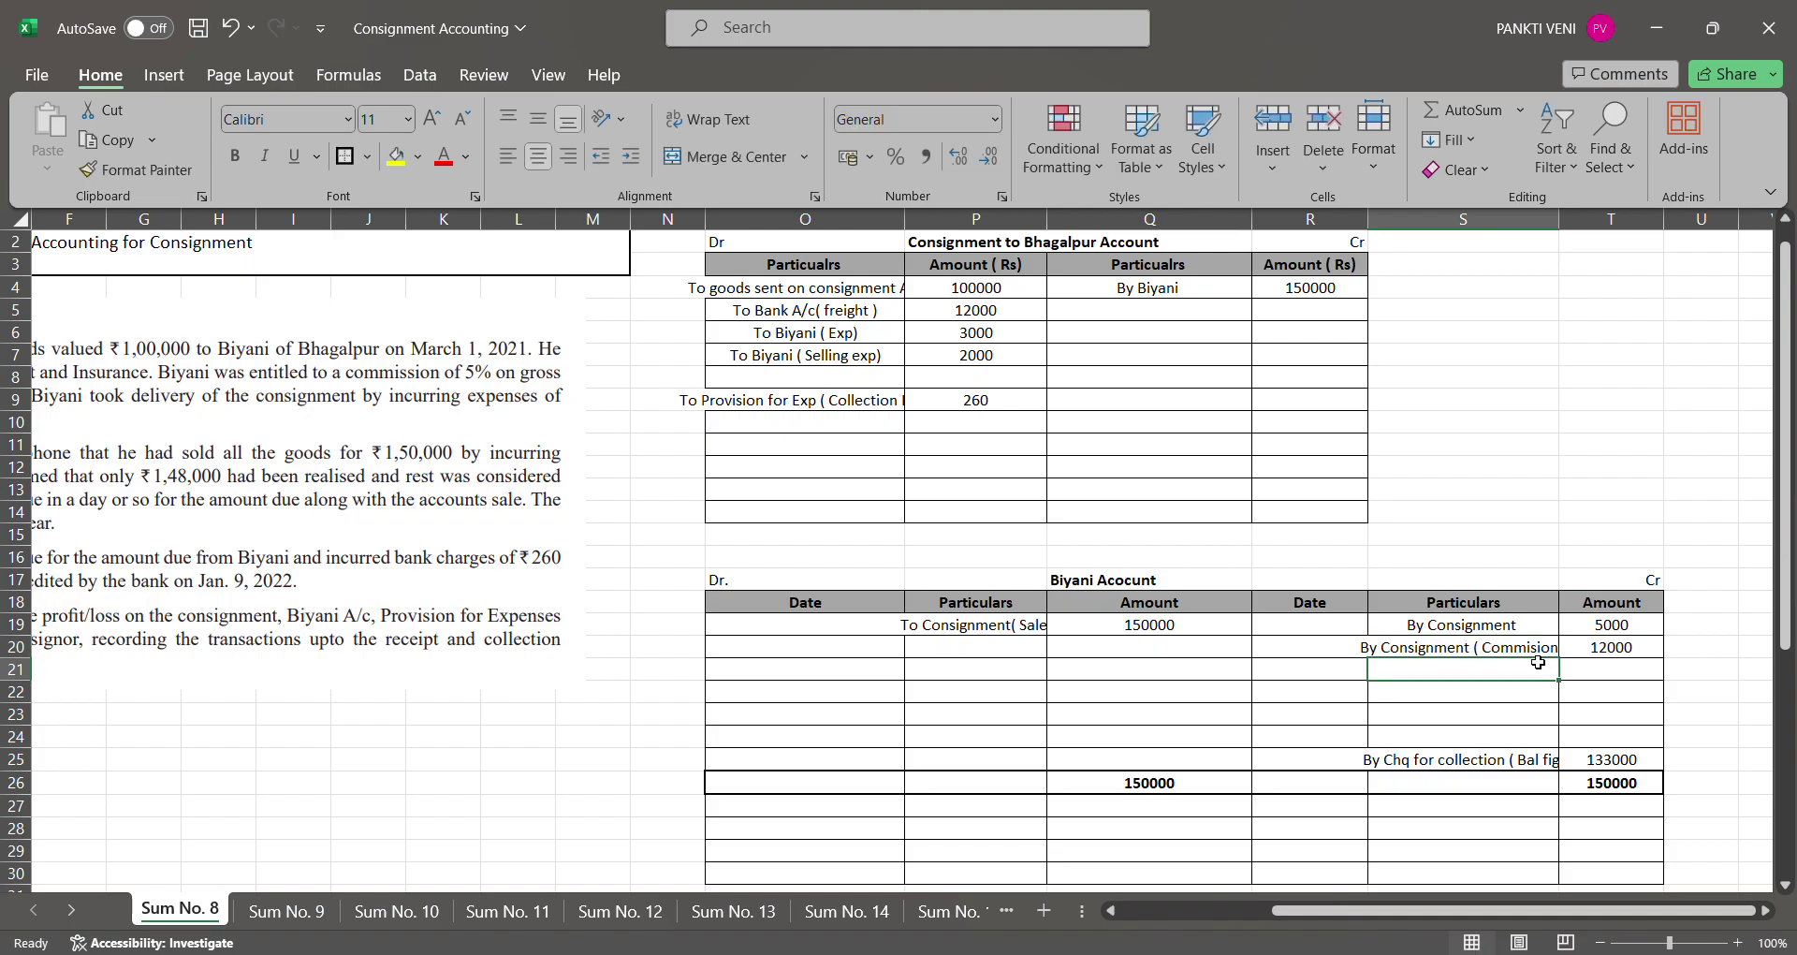
Enter 150000 as the total on both sides of the Consignment to Bhagalpur Account, in R12 and P12
key(Left)
key(Left)
key(Left)
key(Up)
key(Up)
key(Up)
key(Up)
key(Up)
key(Up)
key(Up)
key(Up)
key(Right)
key(Right)
key(Right)
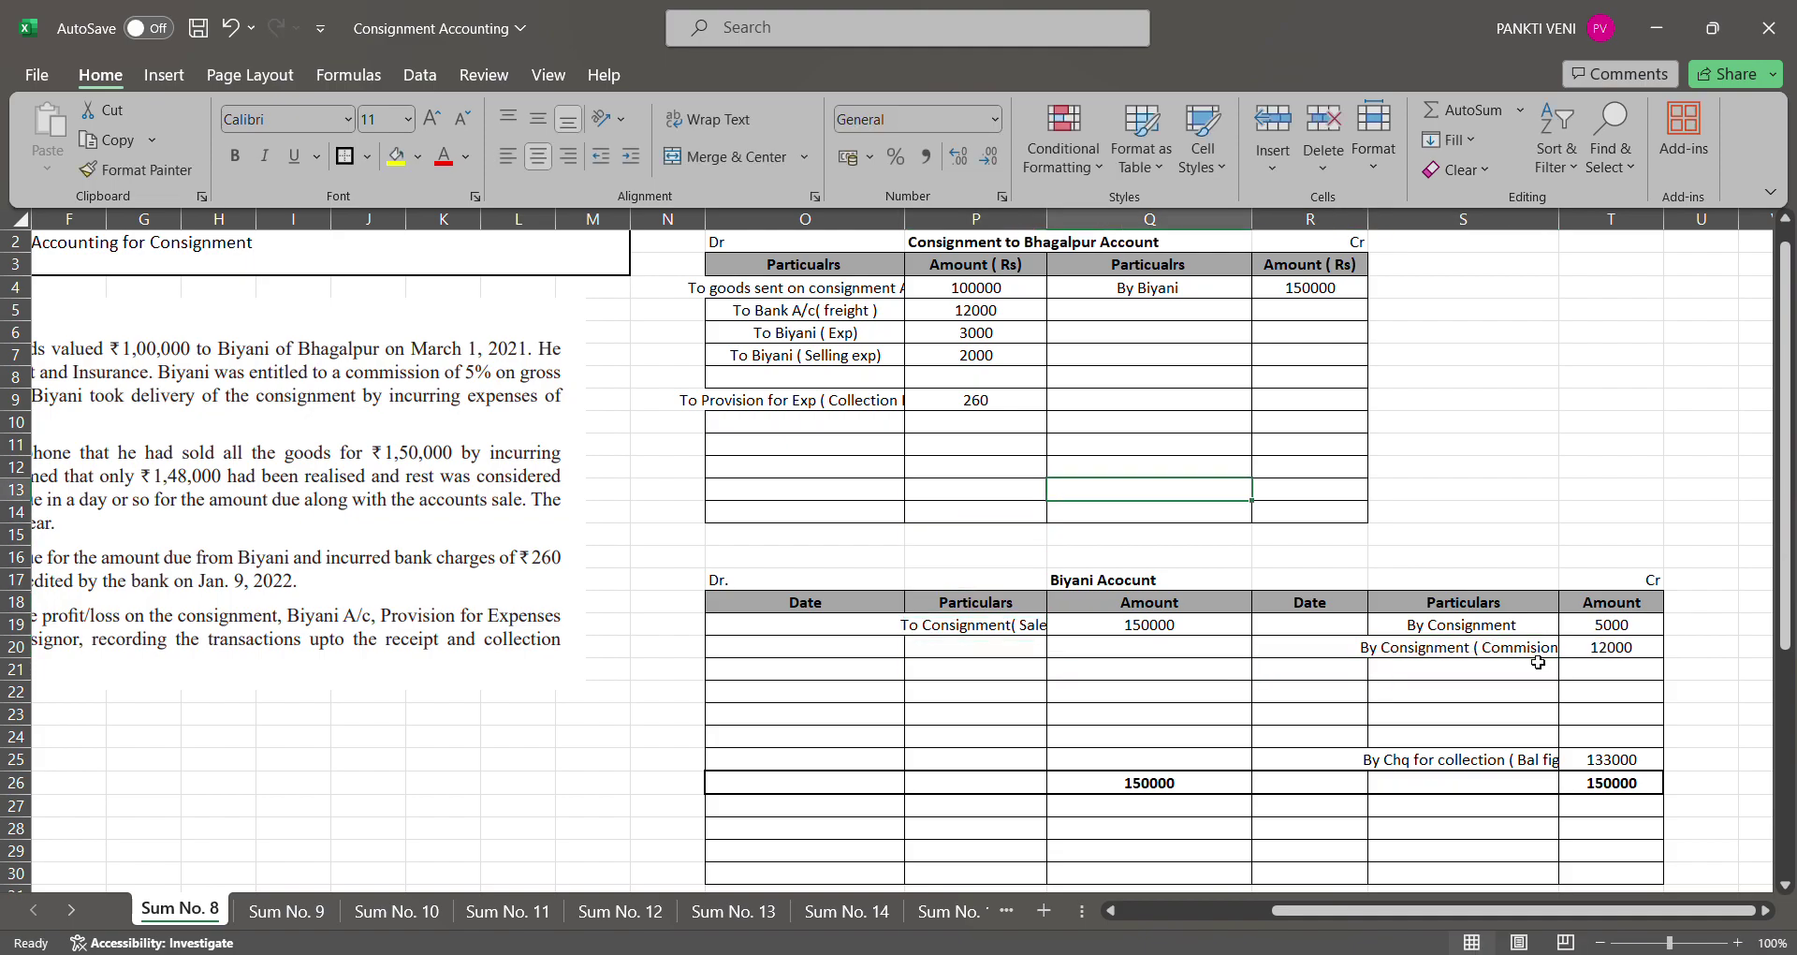
key(Left)
key(Up)
text(150000)
key(Left)
key(Left)
text(150)
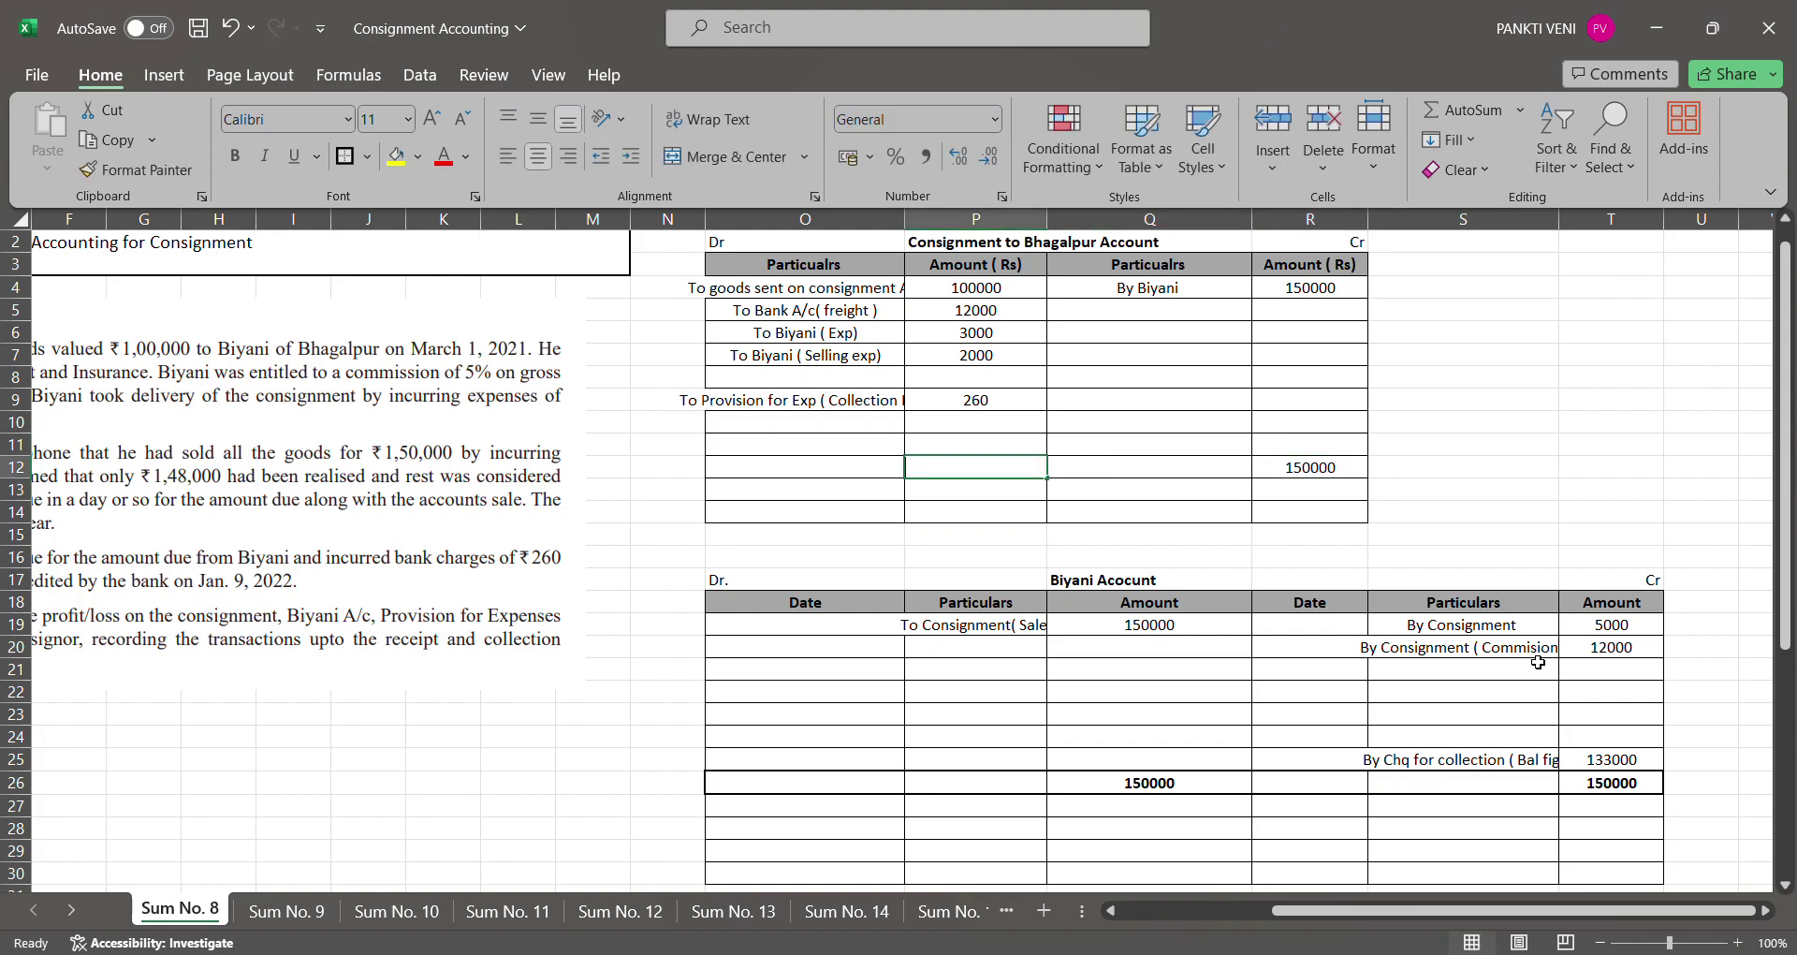
text(000)
key(Return)
Calculate the 5% commission on gross sales of 150000 in cell D30, below the problem text
key(Up)
key(Left)
key(Left)
key(Home)
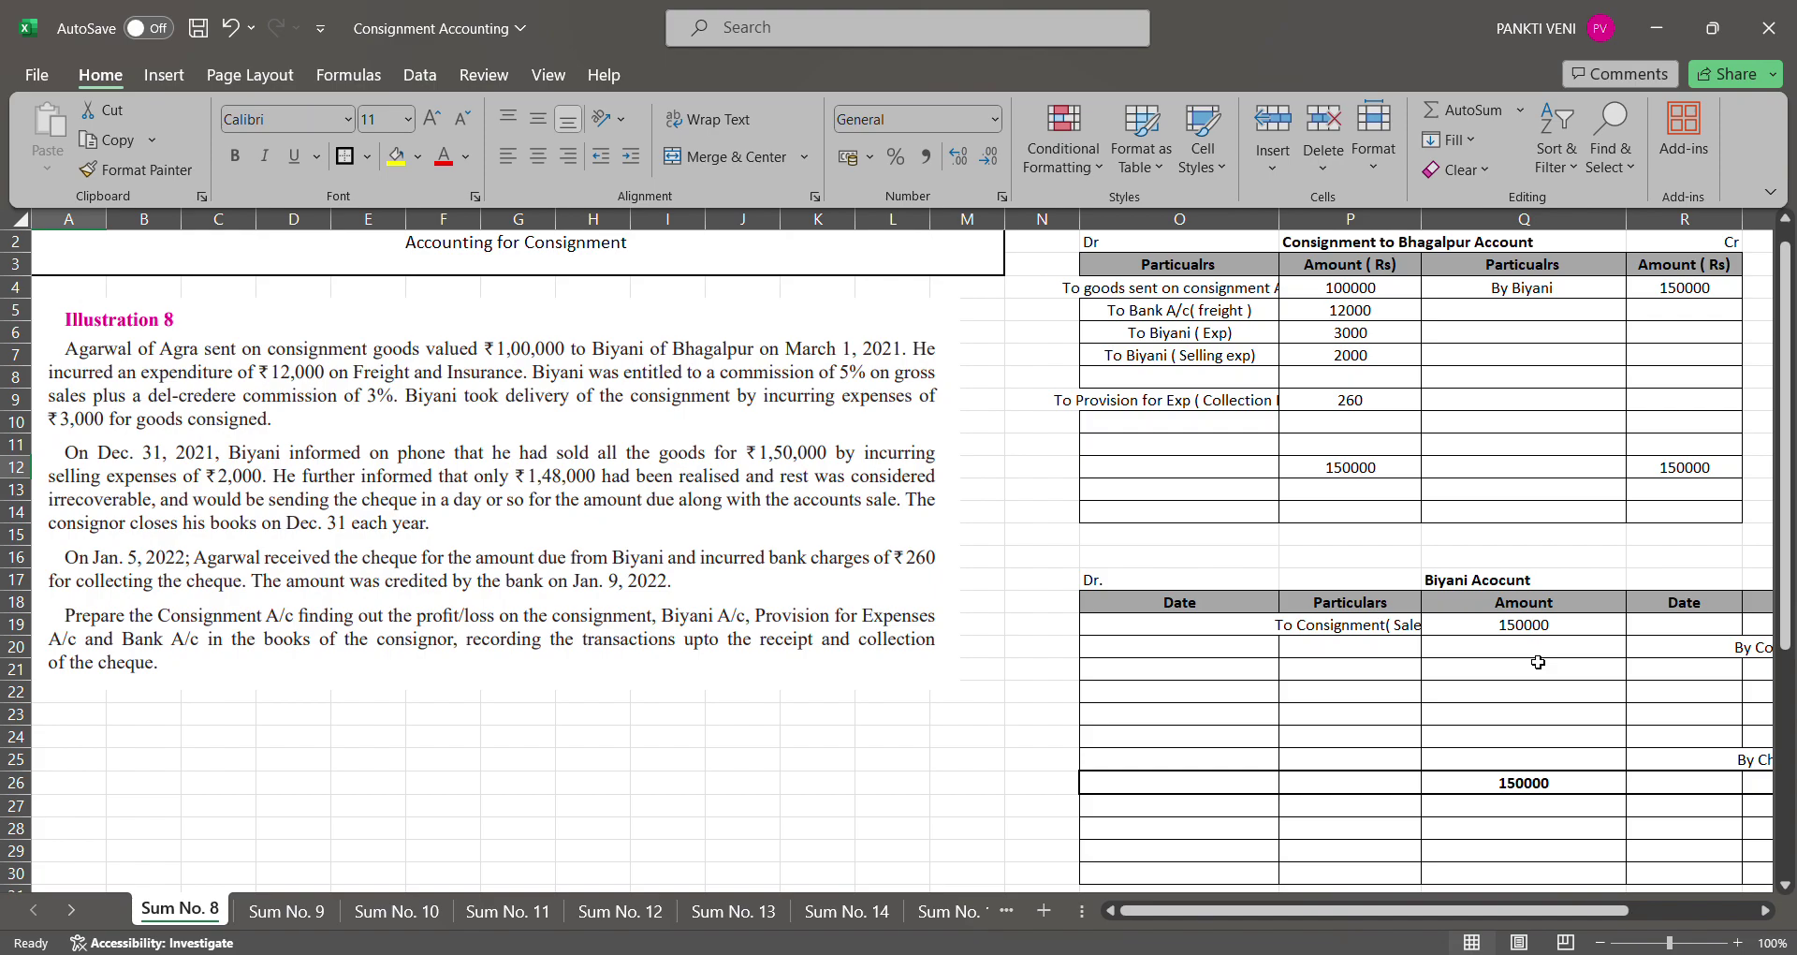
key(Right)
key(Down)
key(Down)
key(Down)
key(Down)
key(Down)
key(Down)
key(Down)
key(Down)
key(Down)
key(Down)
key(Down)
key(Down)
key(Down)
key(Down)
key(Down)
key(Down)
key(Down)
key(Down)
key(Down)
key(Down)
key(Right)
key(Right)
key(Up)
key(Up)
key(Up)
text(+150000)
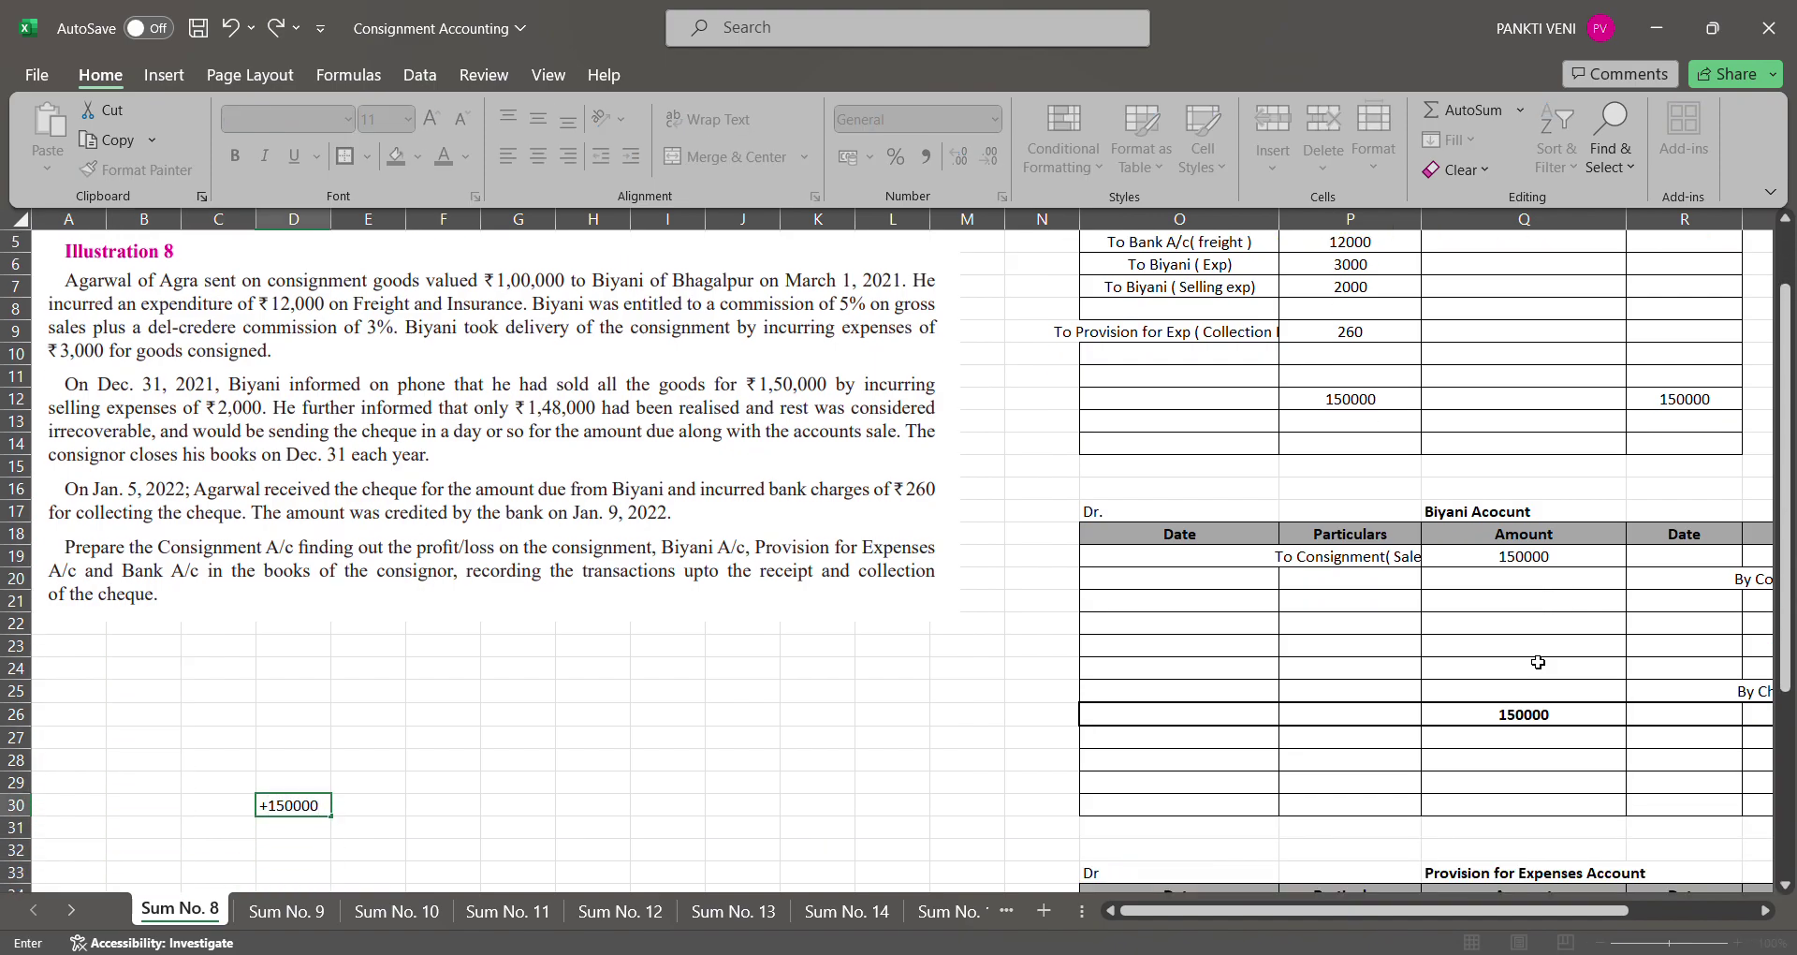
text(*5%)
key(Return)
key(Up)
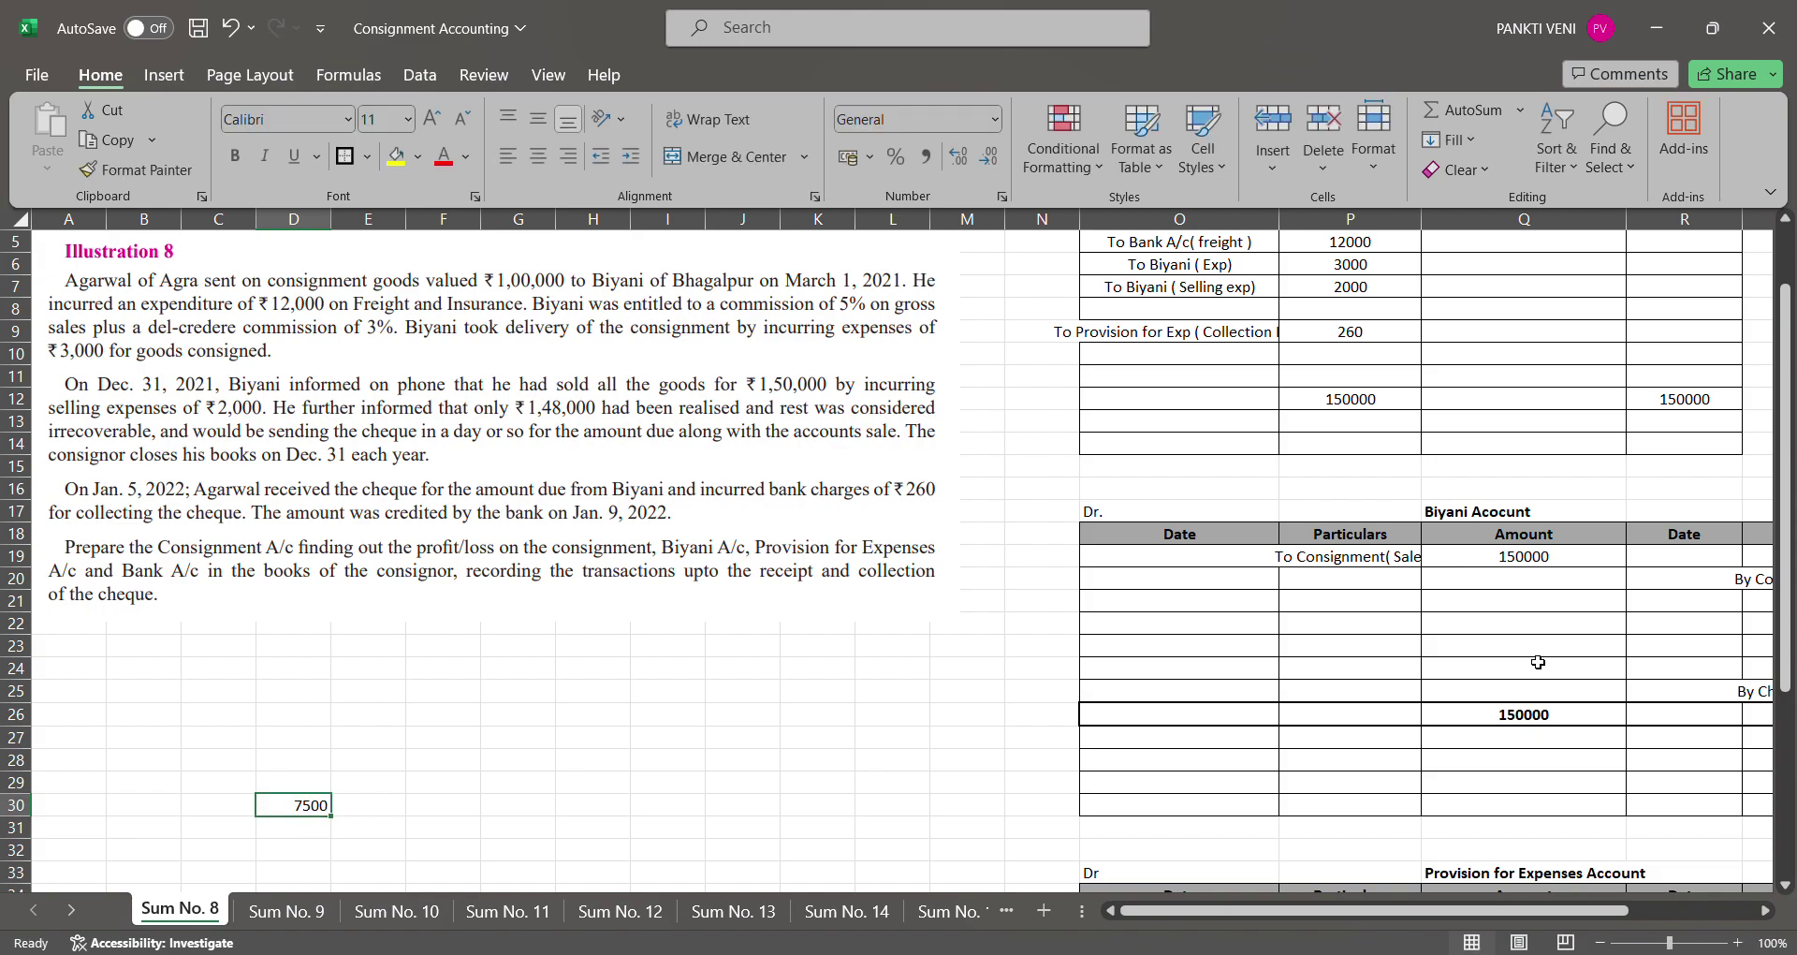
Calculate the 3% del-credere commission on 150000 in cell E30
key(Right)
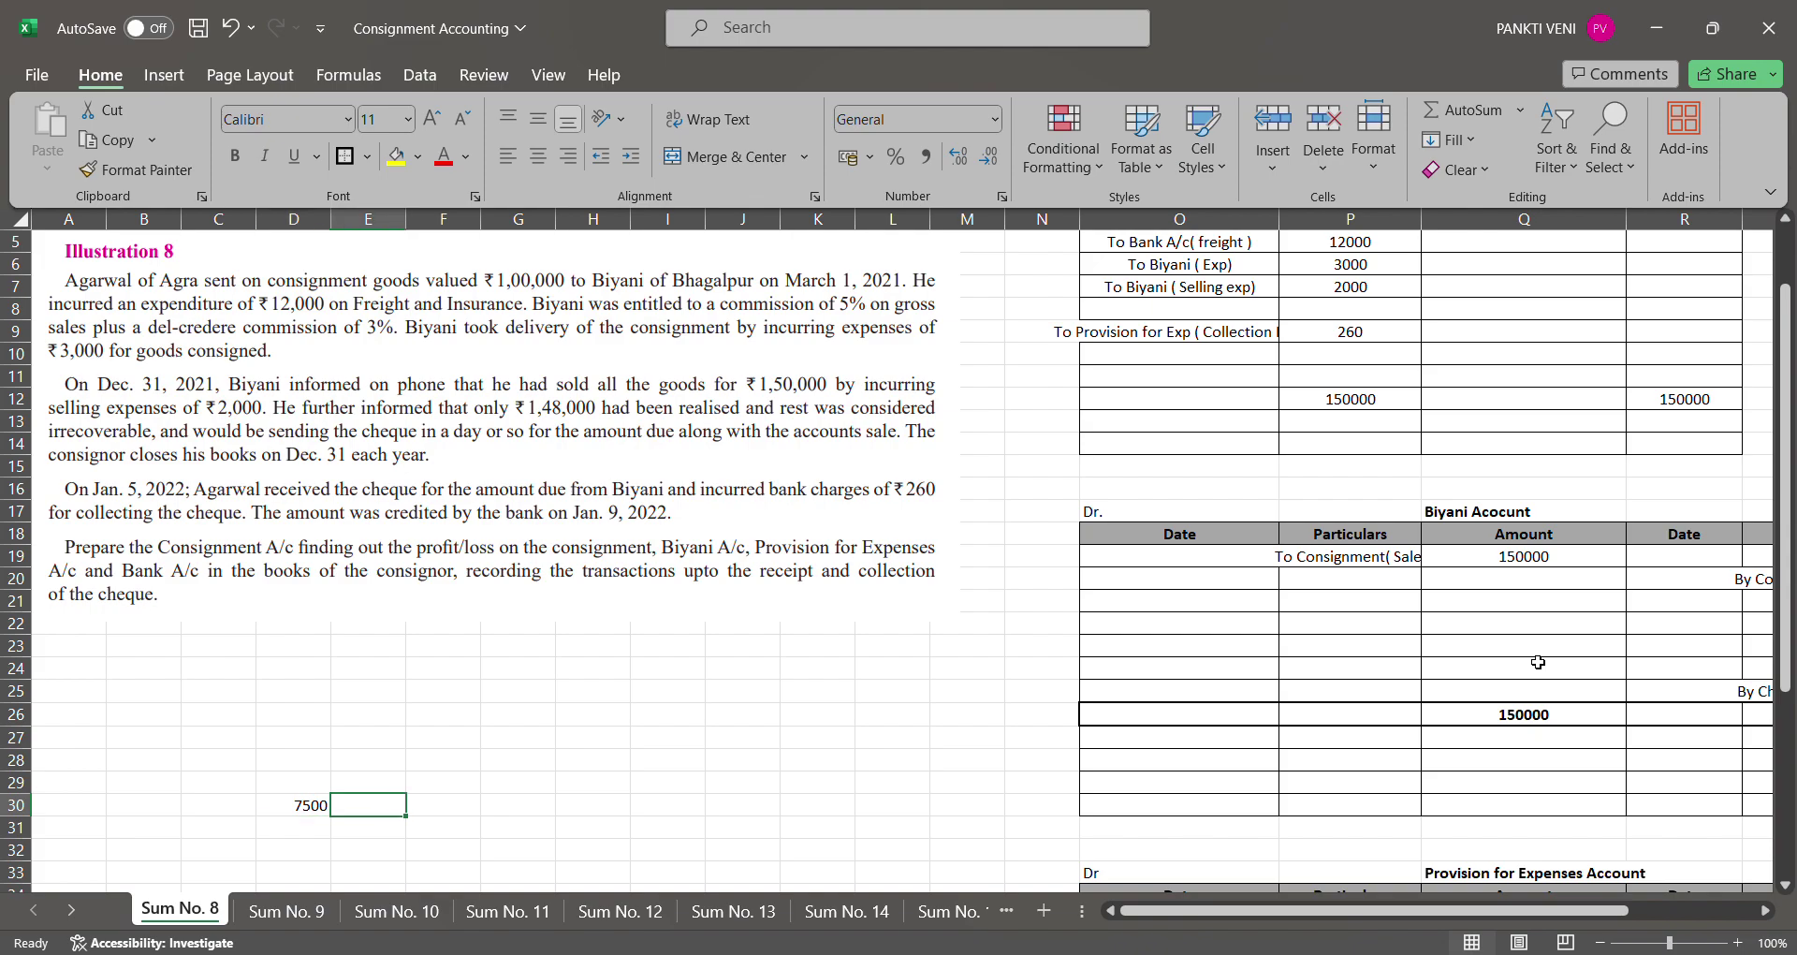
text(+150000*3%)
key(Return)
key(Up)
key(Right)
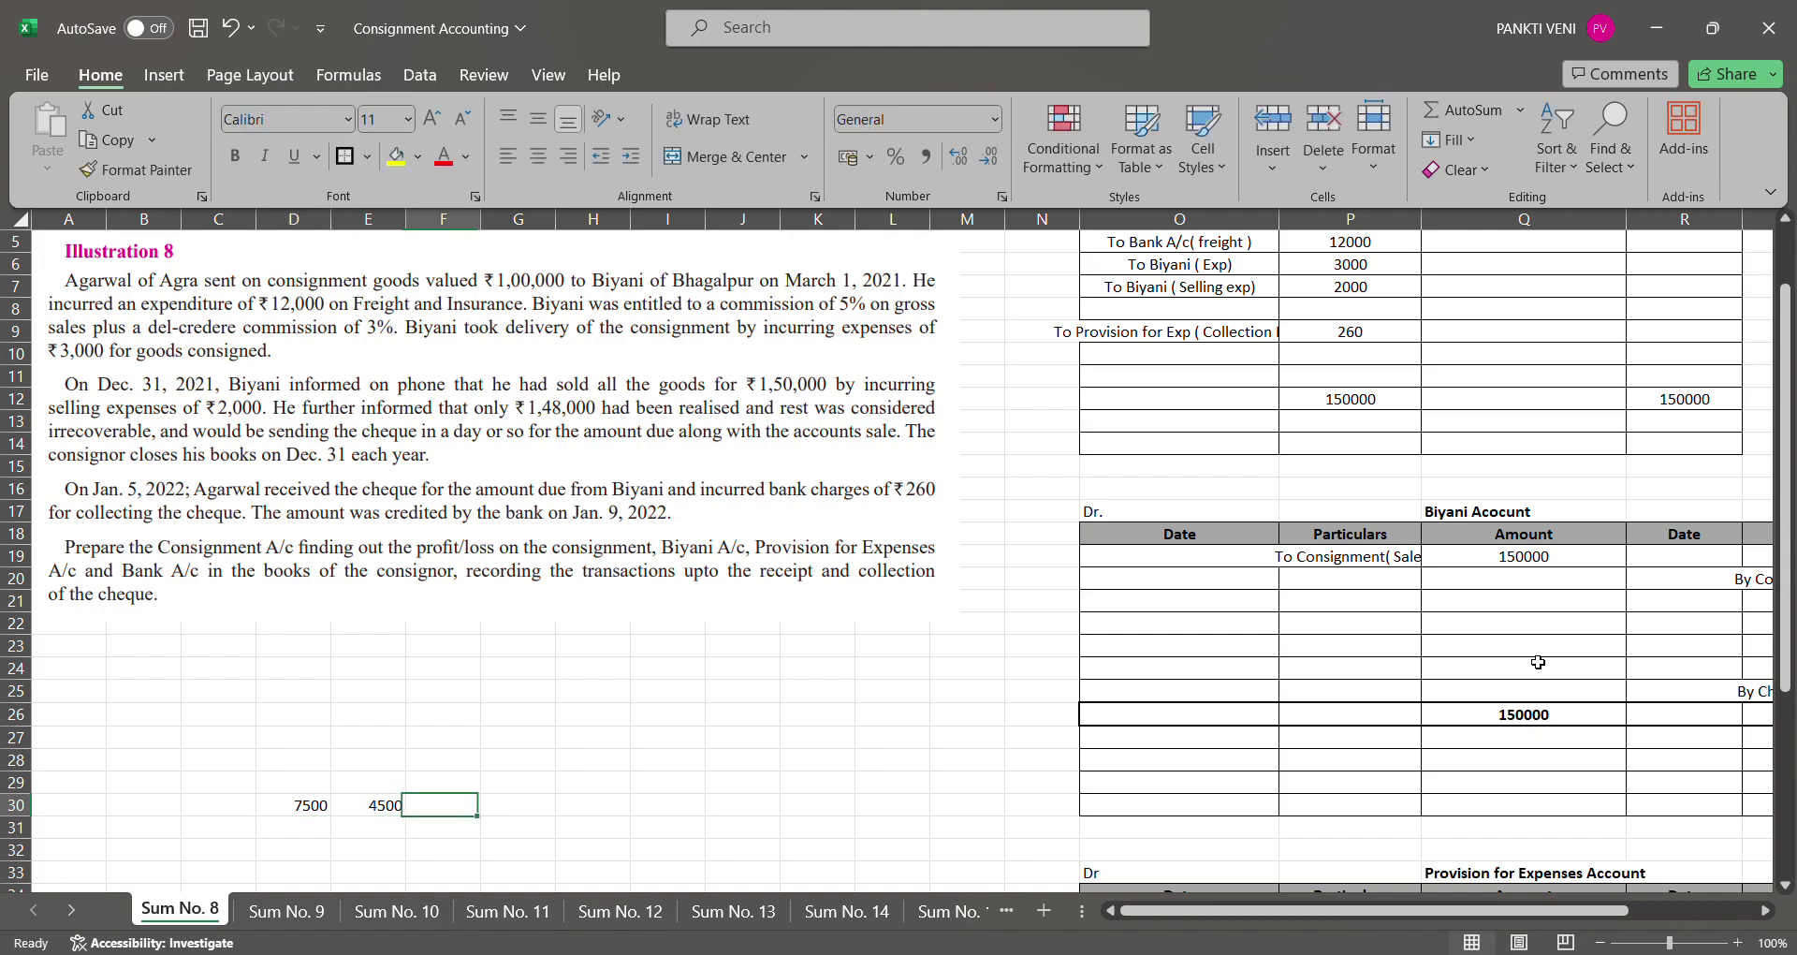
Add a "To Commission" entry in O10 of the Consignment Account, with the amount in P10 as the sum of 4500 and 7500
key(Right)
key(Right)
key(Right)
key(Right)
key(Up)
key(Up)
key(Up)
key(Up)
key(Up)
key(Up)
key(Up)
key(Up)
key(Up)
key(Up)
key(Up)
key(Up)
key(Up)
key(Up)
key(Up)
key(Up)
key(Up)
key(Right)
key(Right)
key(Right)
key(Right)
key(Right)
key(Right)
key(Up)
key(Up)
key(Up)
key(Left)
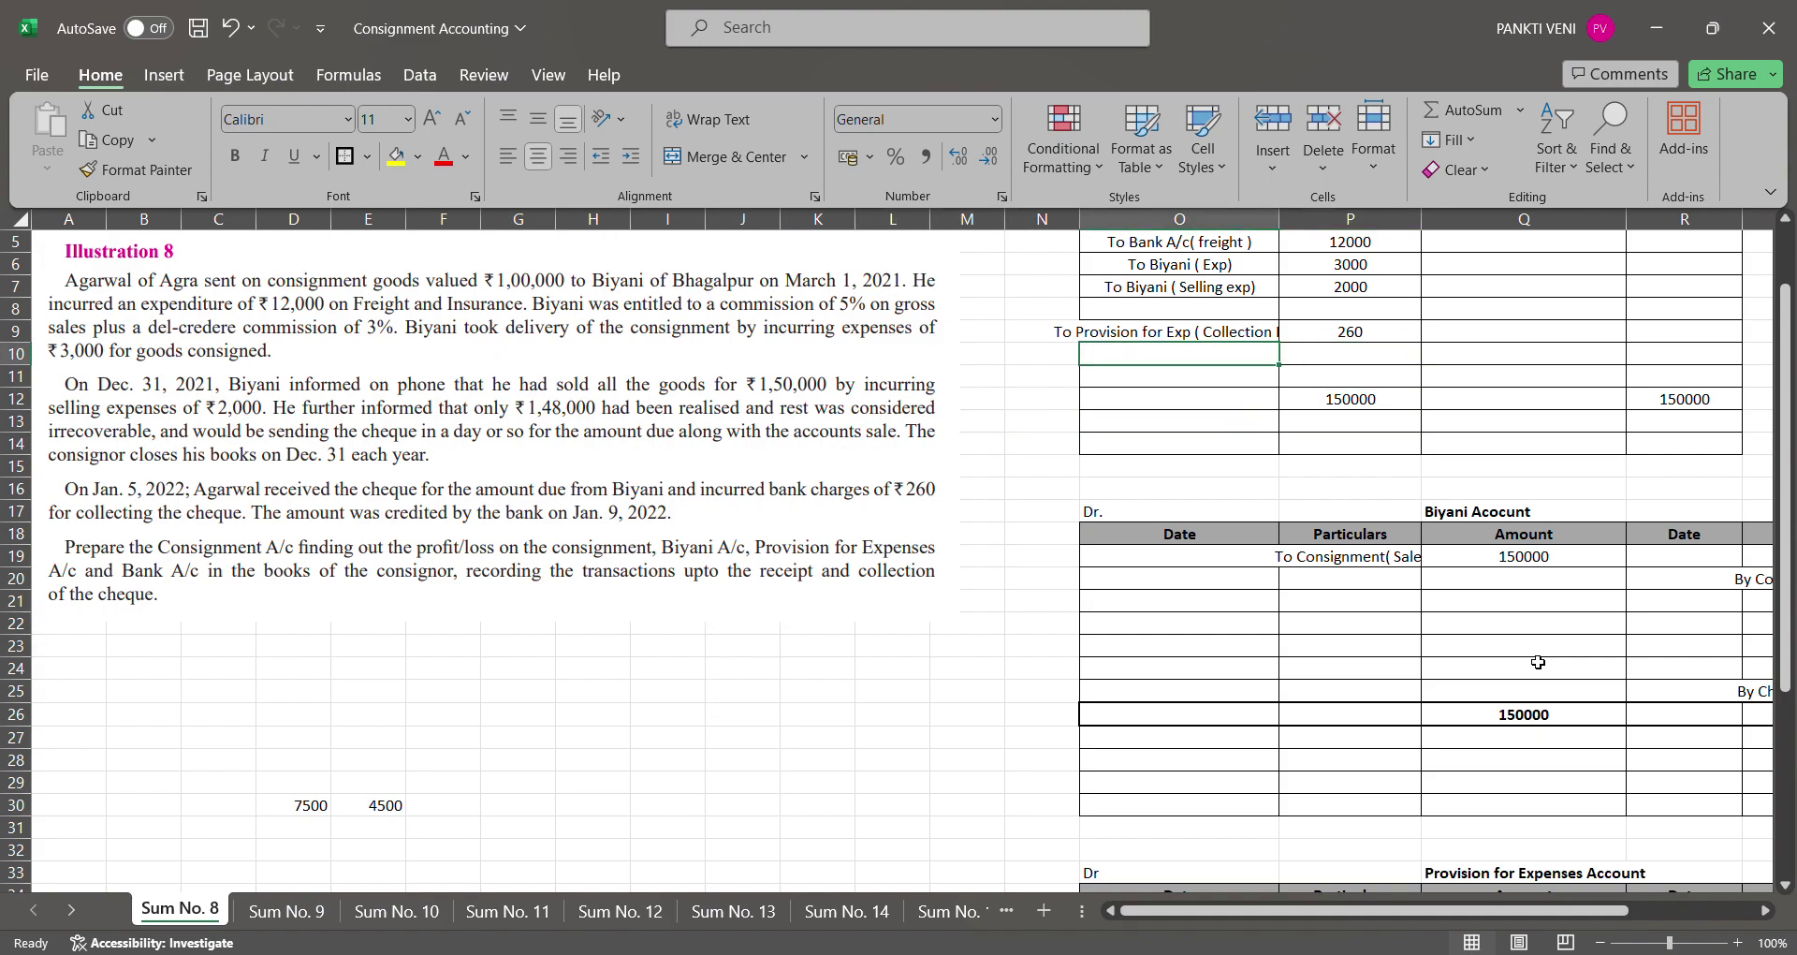
text(To Comm)
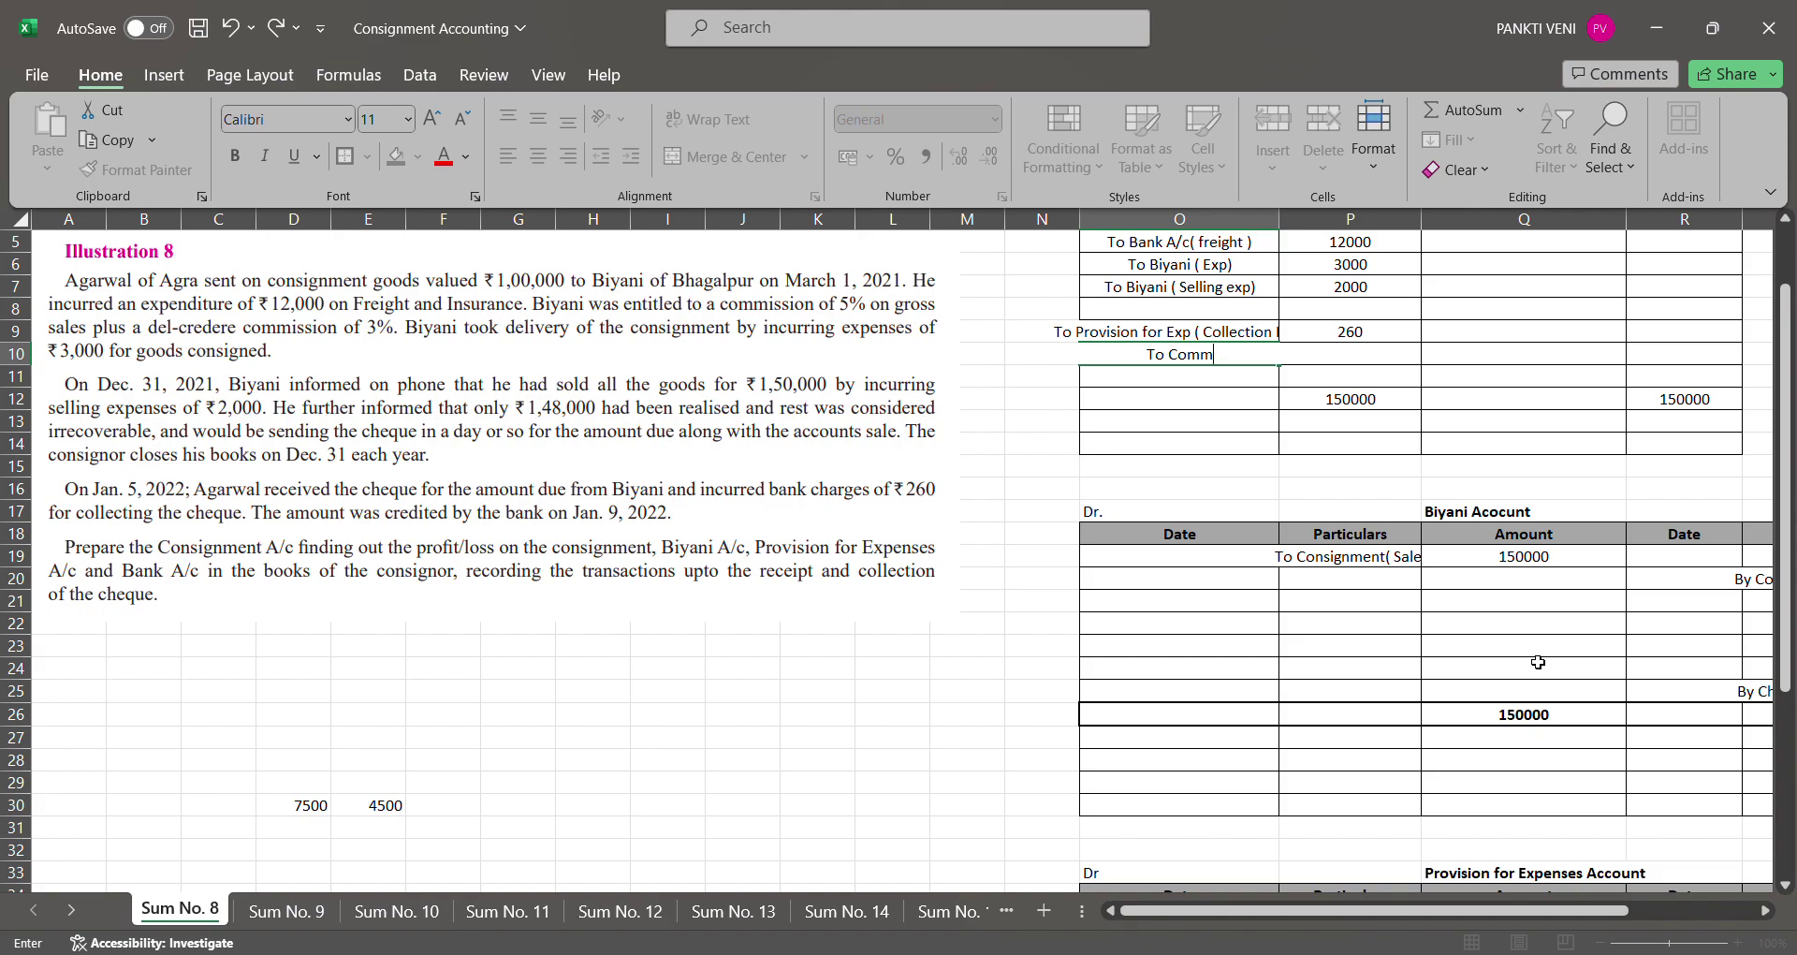
text(ission)
key(Tab)
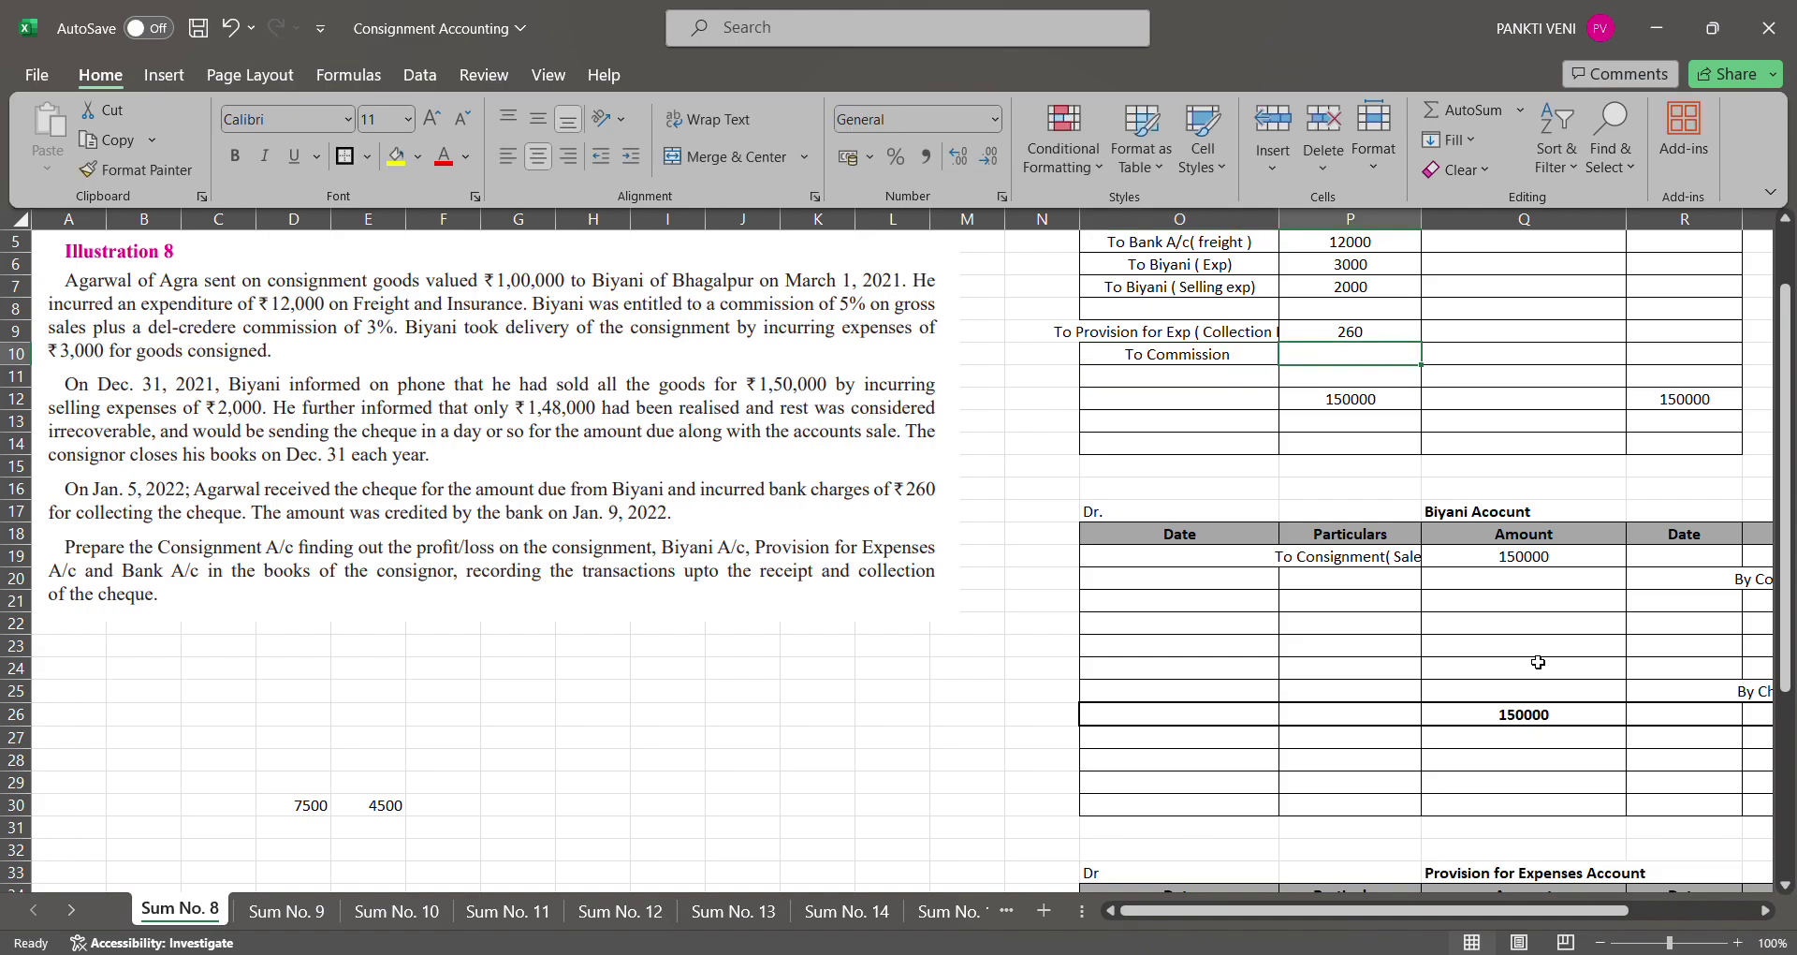
text(+4500+7500)
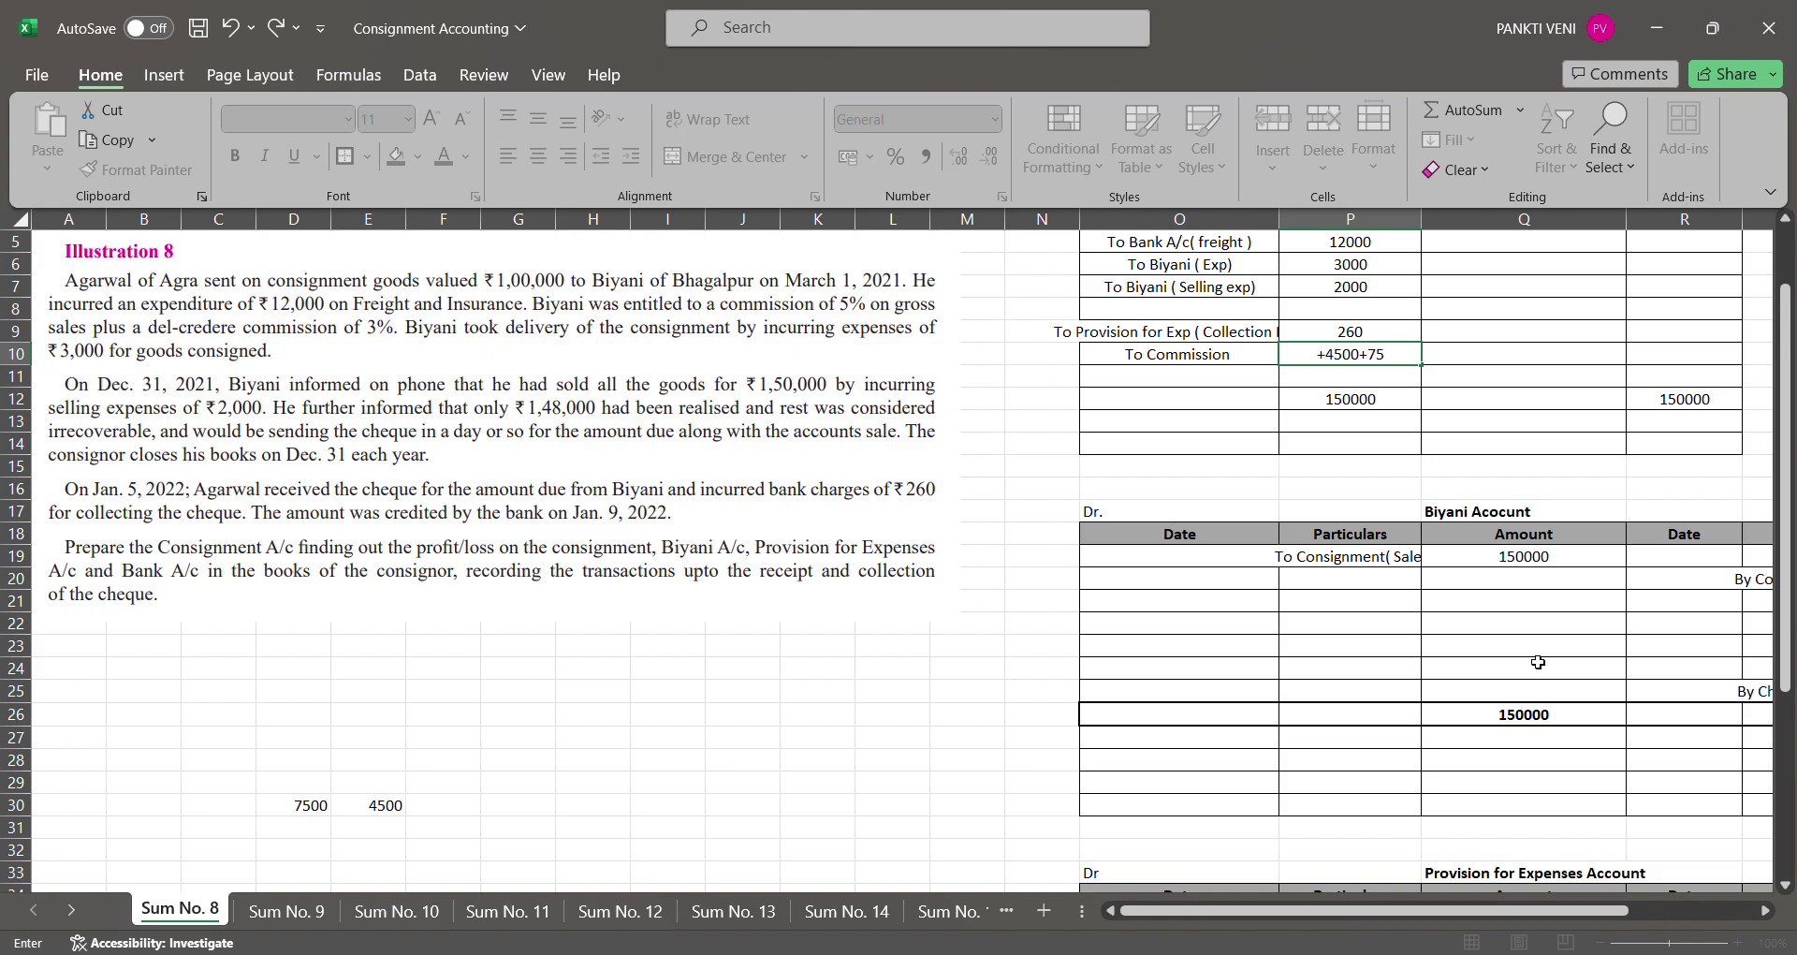
key(Return)
Check the commission entry in the consignee's account against the debit entries of the Consignment Account
key(Right)
key(Down)
key(Down)
key(Down)
key(Down)
key(Down)
key(Down)
key(Down)
key(Down)
key(Down)
key(Down)
key(Down)
key(Down)
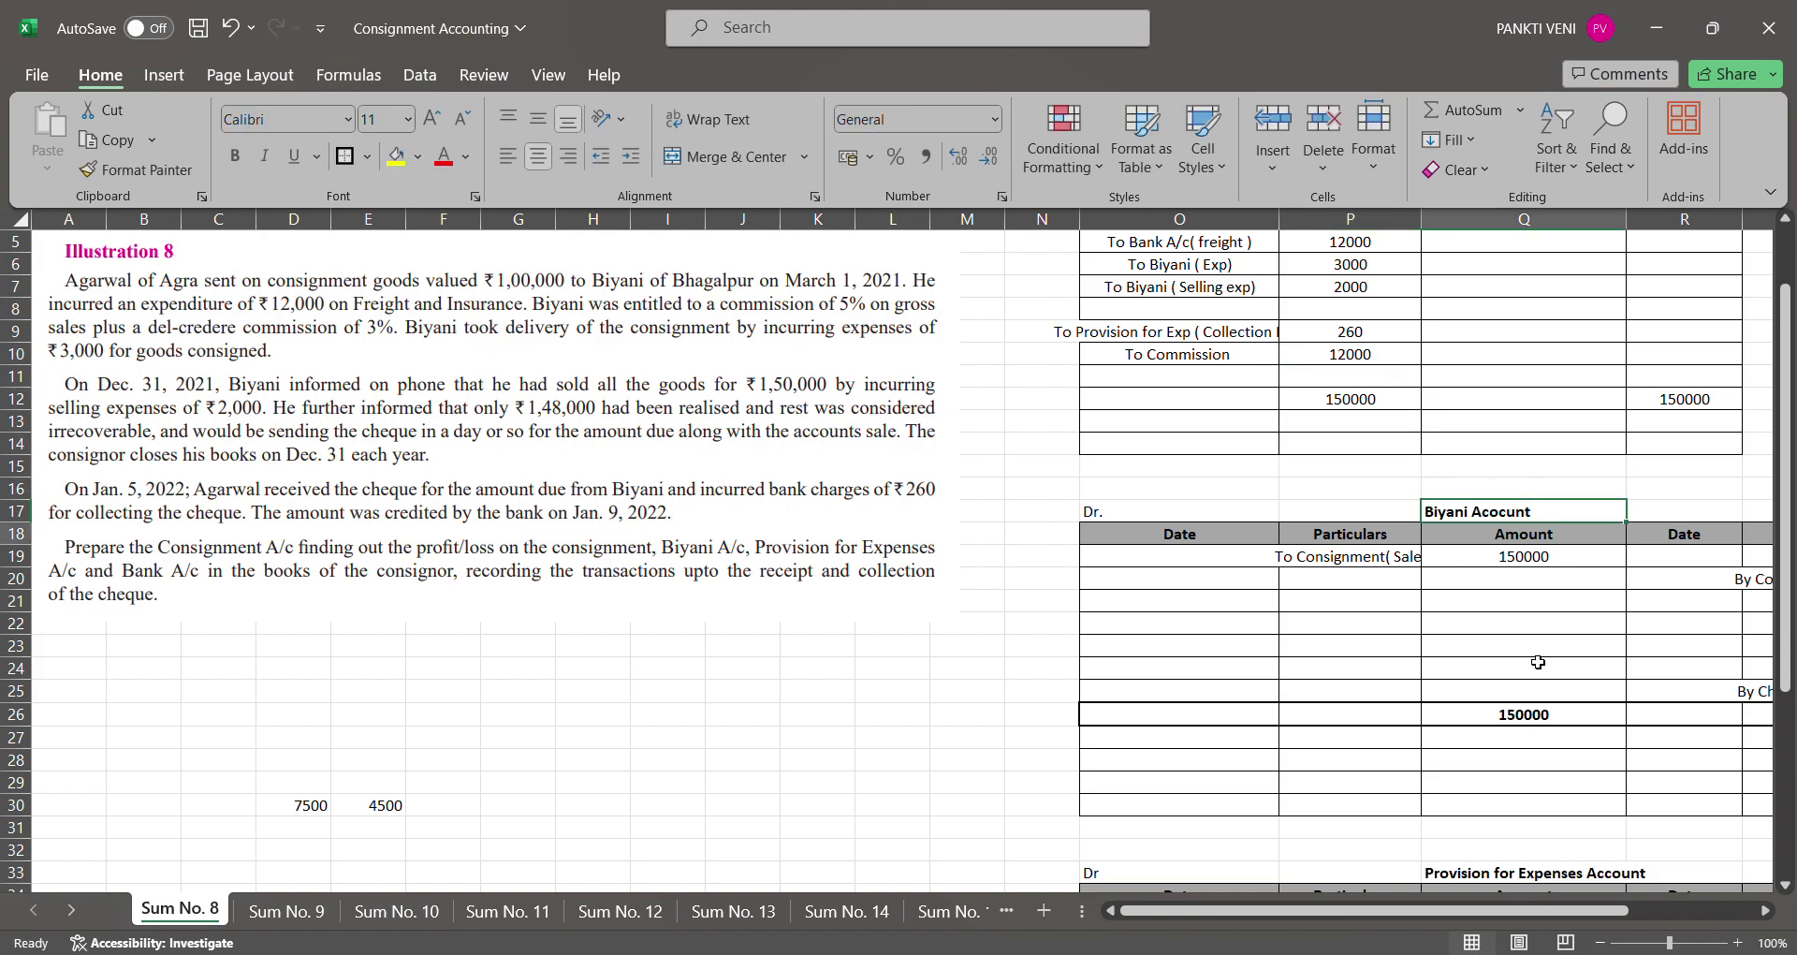
key(Right)
key(Right)
key(Right)
key(Up)
key(Up)
key(Up)
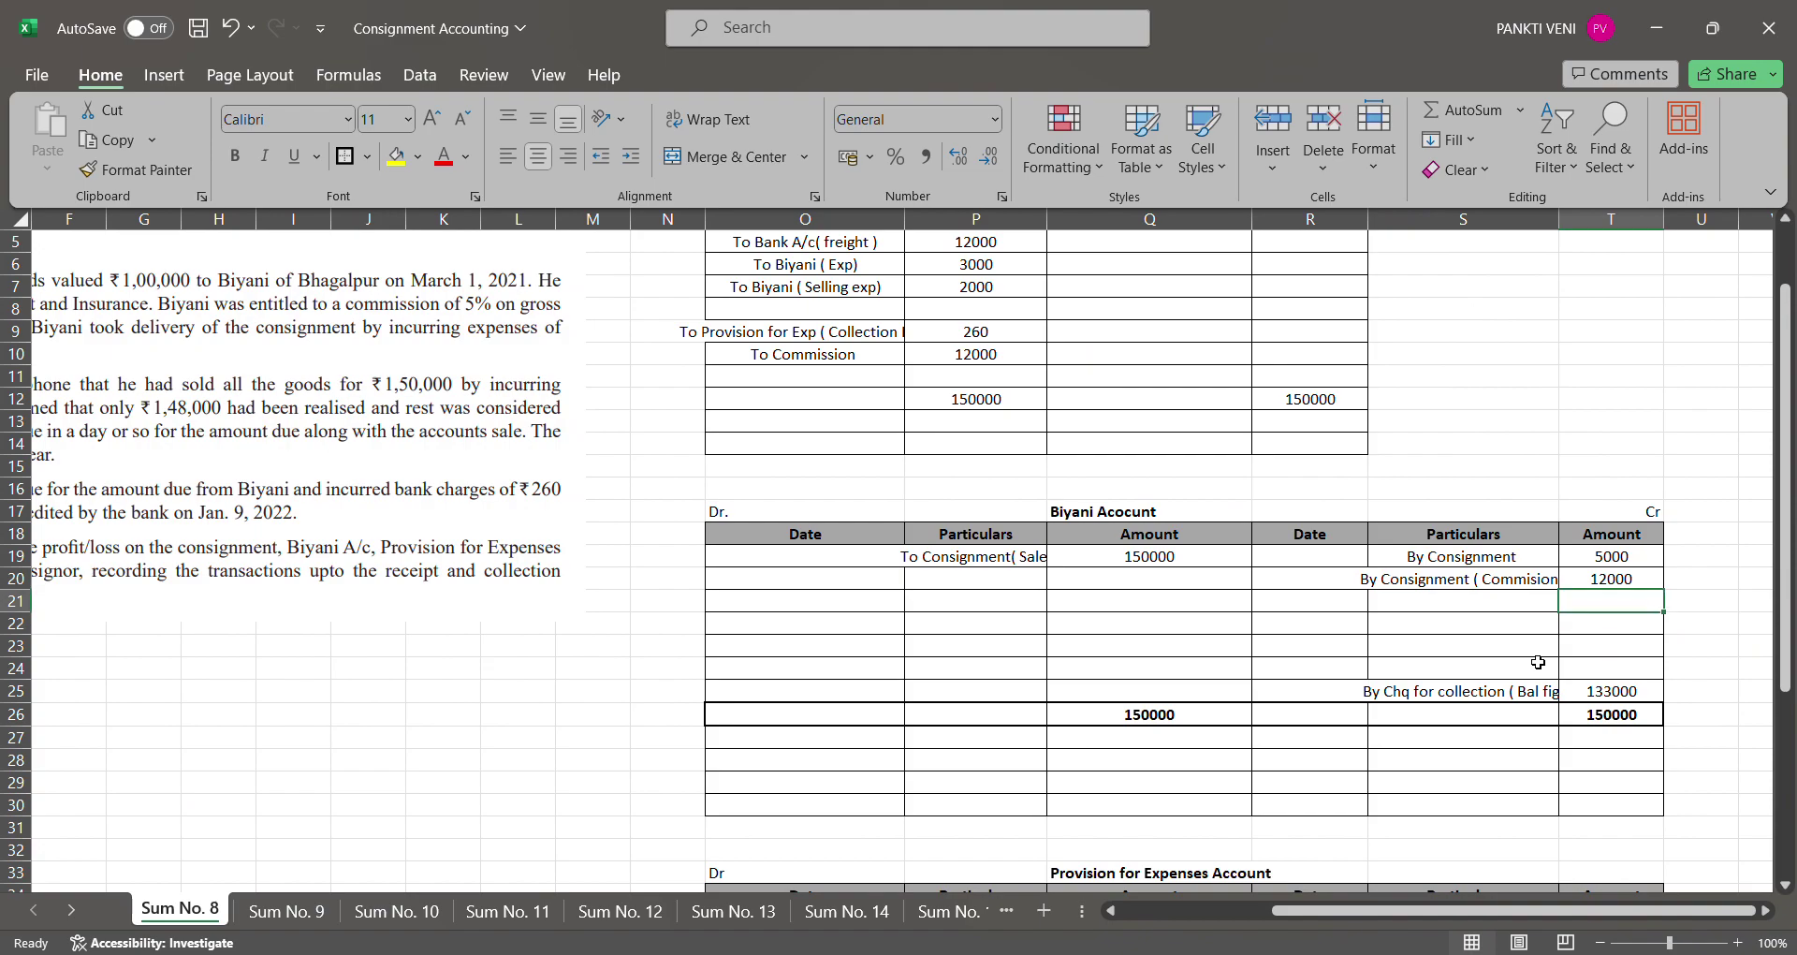
key(Left)
key(Left)
key(Left)
key(Left)
key(Up)
key(Up)
key(Up)
key(Up)
key(Up)
key(Up)
key(Up)
key(Up)
key(Up)
key(Up)
key(Up)
key(Up)
key(Up)
key(Up)
key(Up)
key(Up)
key(Up)
key(Up)
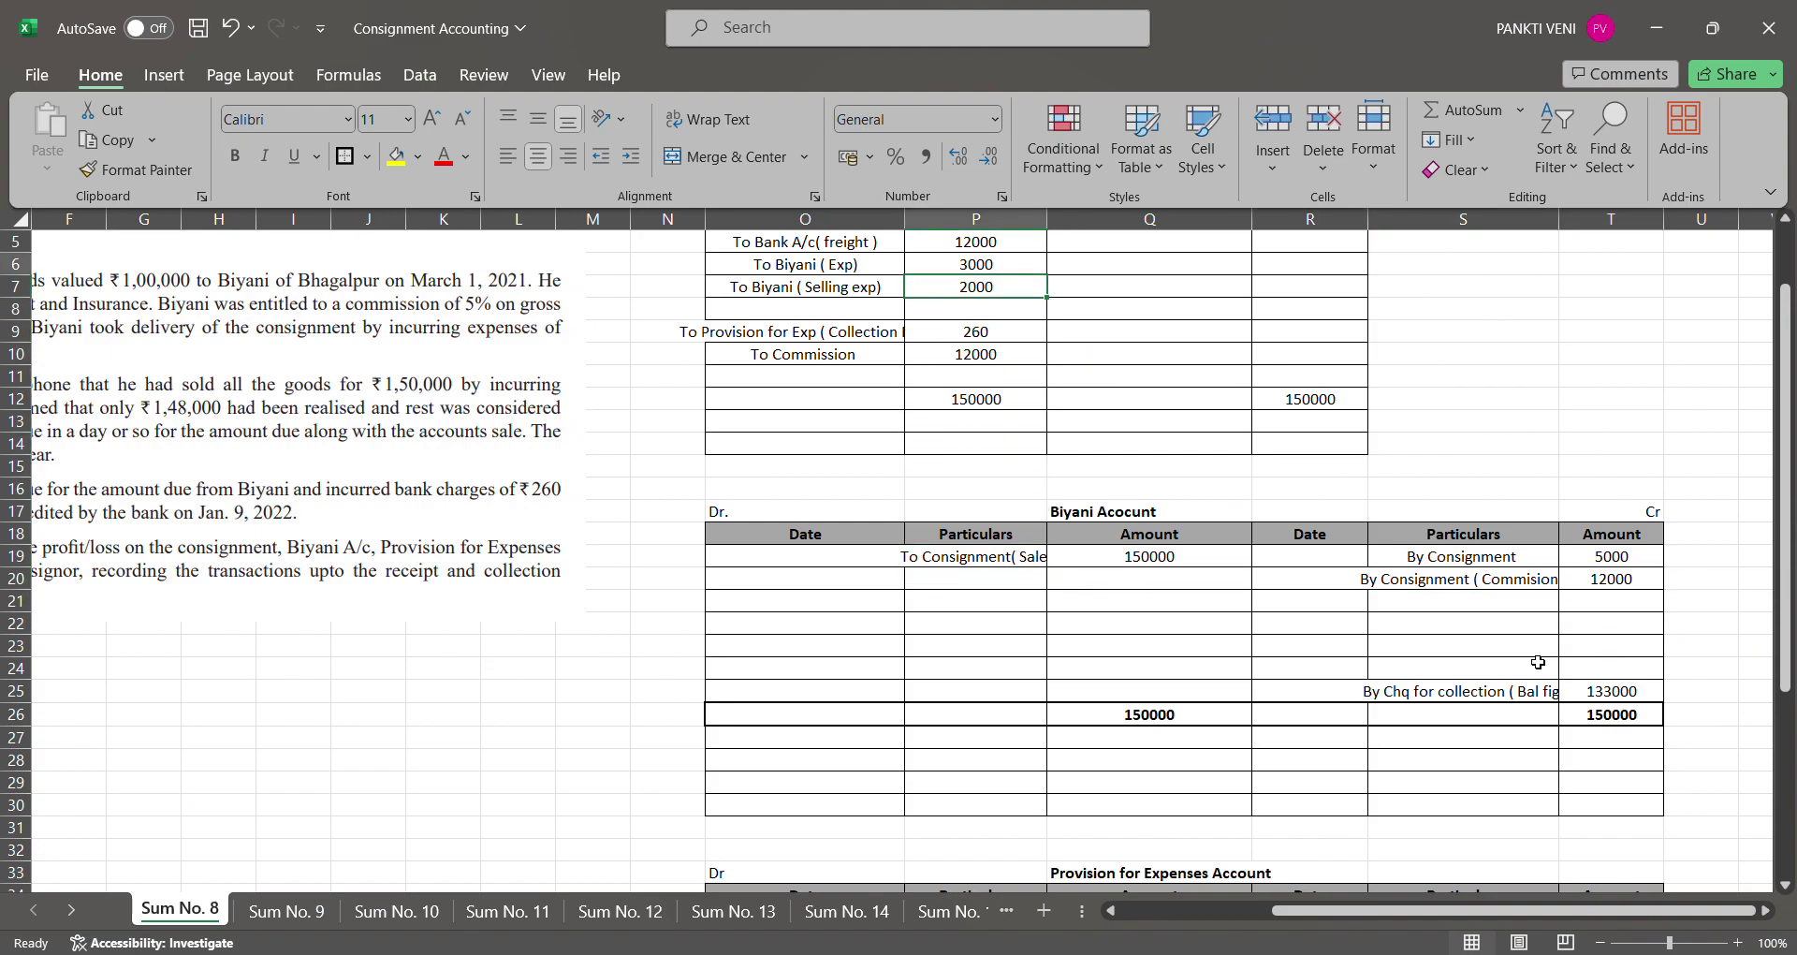
Calculate the balancing figure in P11 of the Consignment Account as 150000 minus the sum of the debit amounts P4:P10
key(Right)
key(Down)
key(Down)
key(Down)
key(Down)
key(Down)
key(Down)
key(Down)
key(Down)
key(Down)
key(Down)
key(Down)
key(Up)
key(Left)
key(Up)
text(+150000)
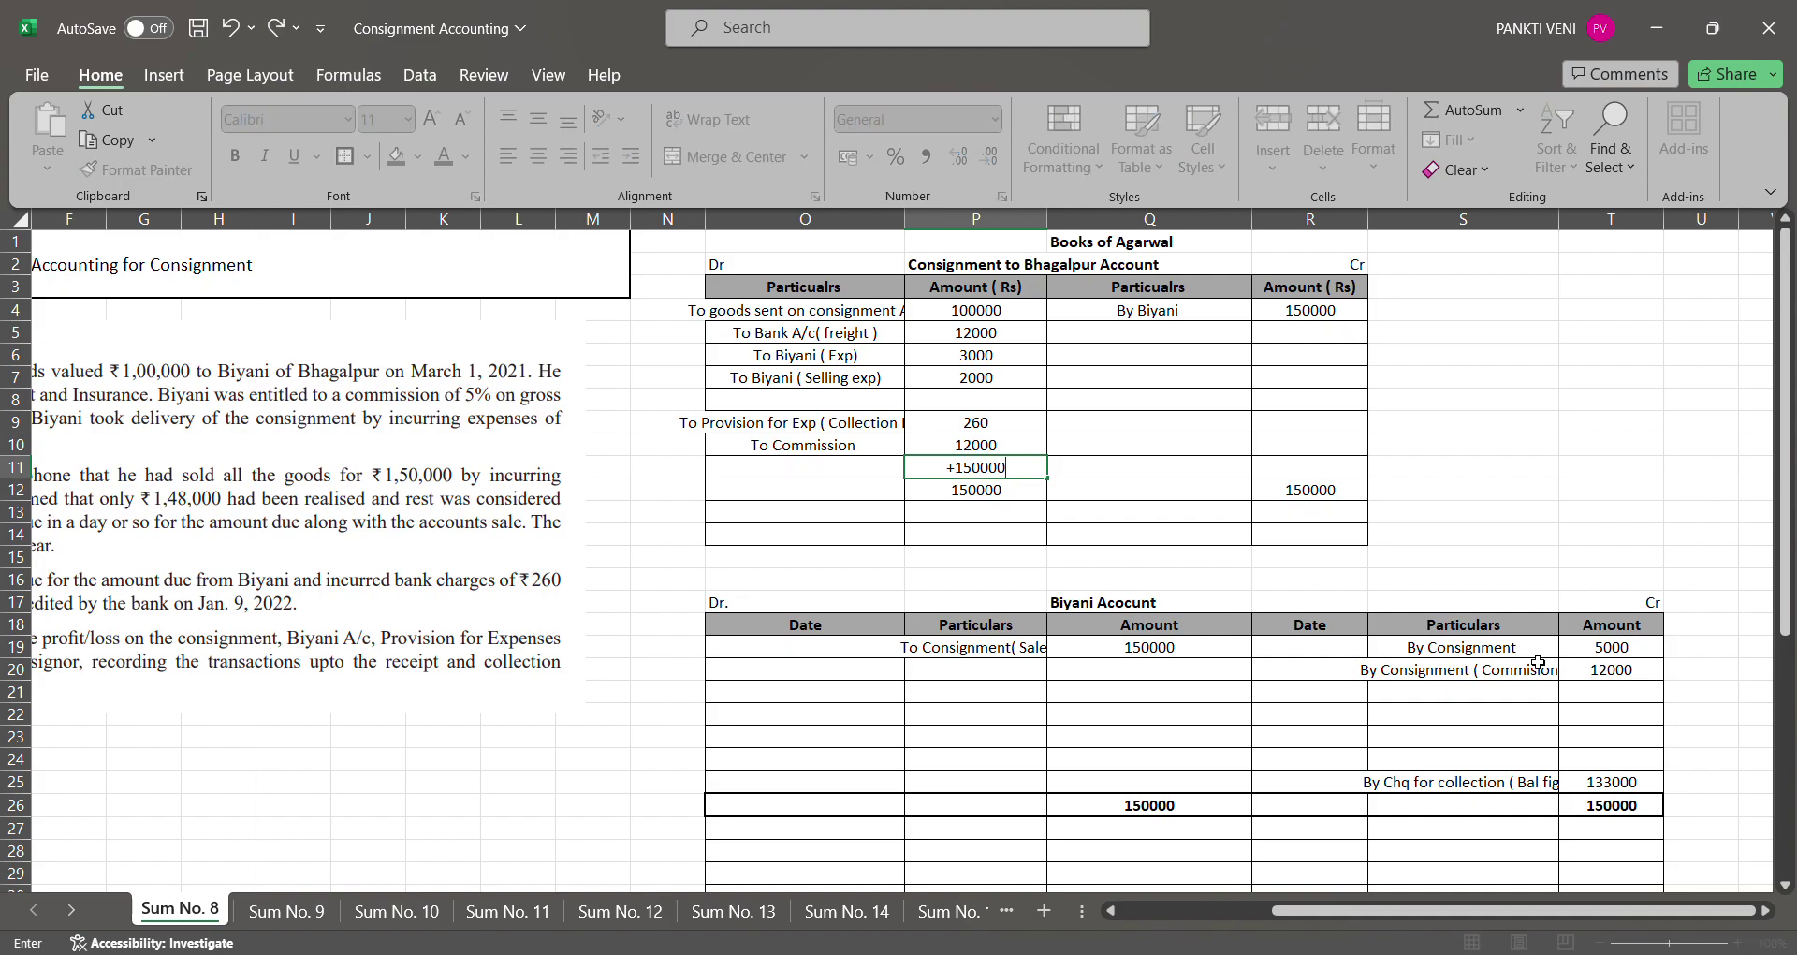
text(-sum()
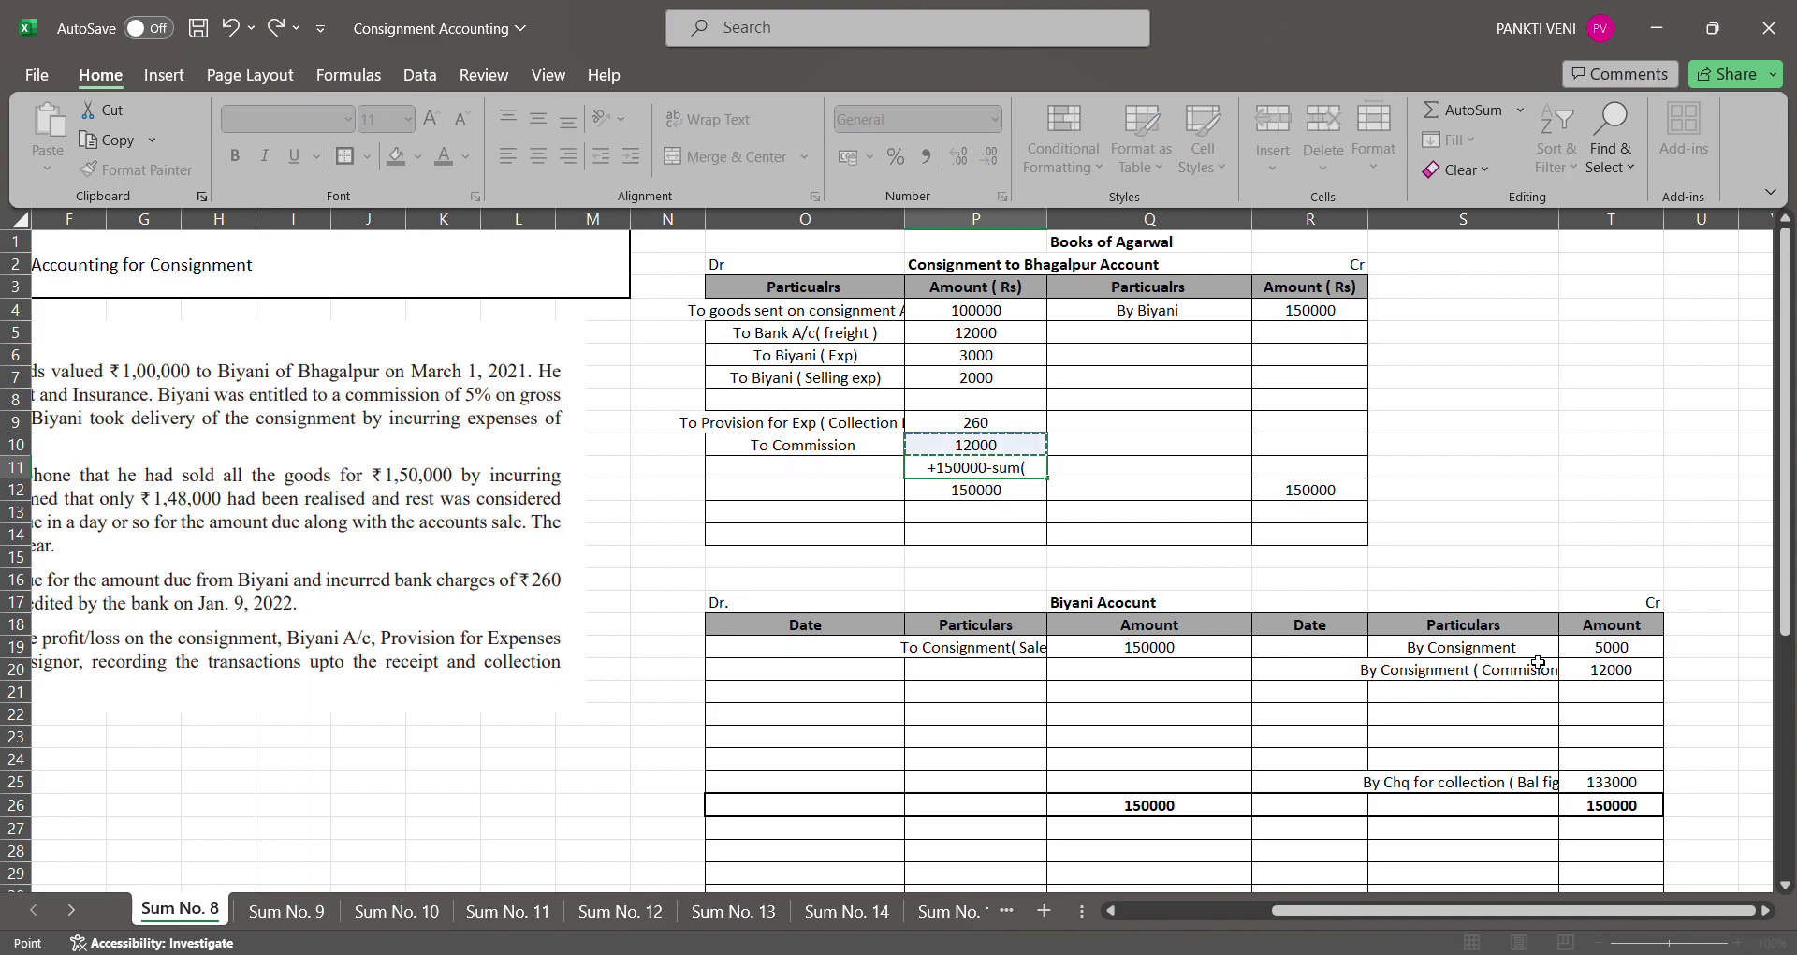
key(Up)
key(shift+Up)
key(shift+Up)
key(shift+Up)
key(shift+Up)
key(shift+Up)
key(shift+Up)
key(Return)
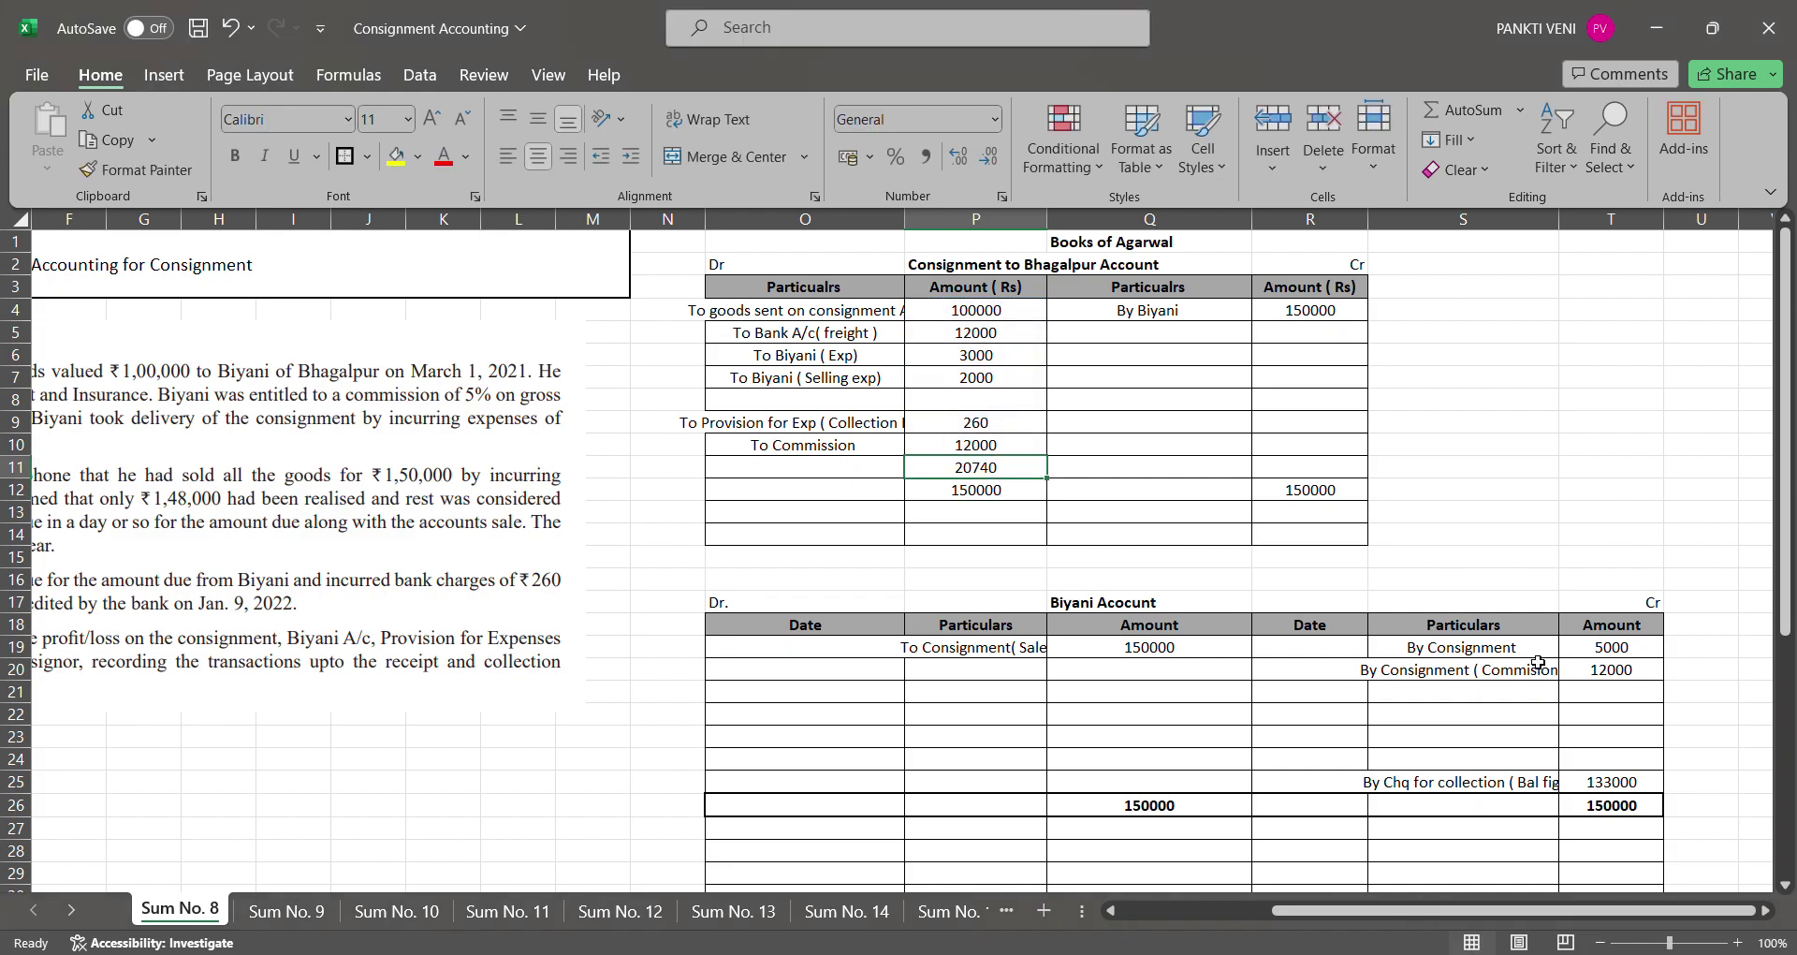
Label the balancing figure "To P&L" in O11 and make both the label and its amount bold
key(Left)
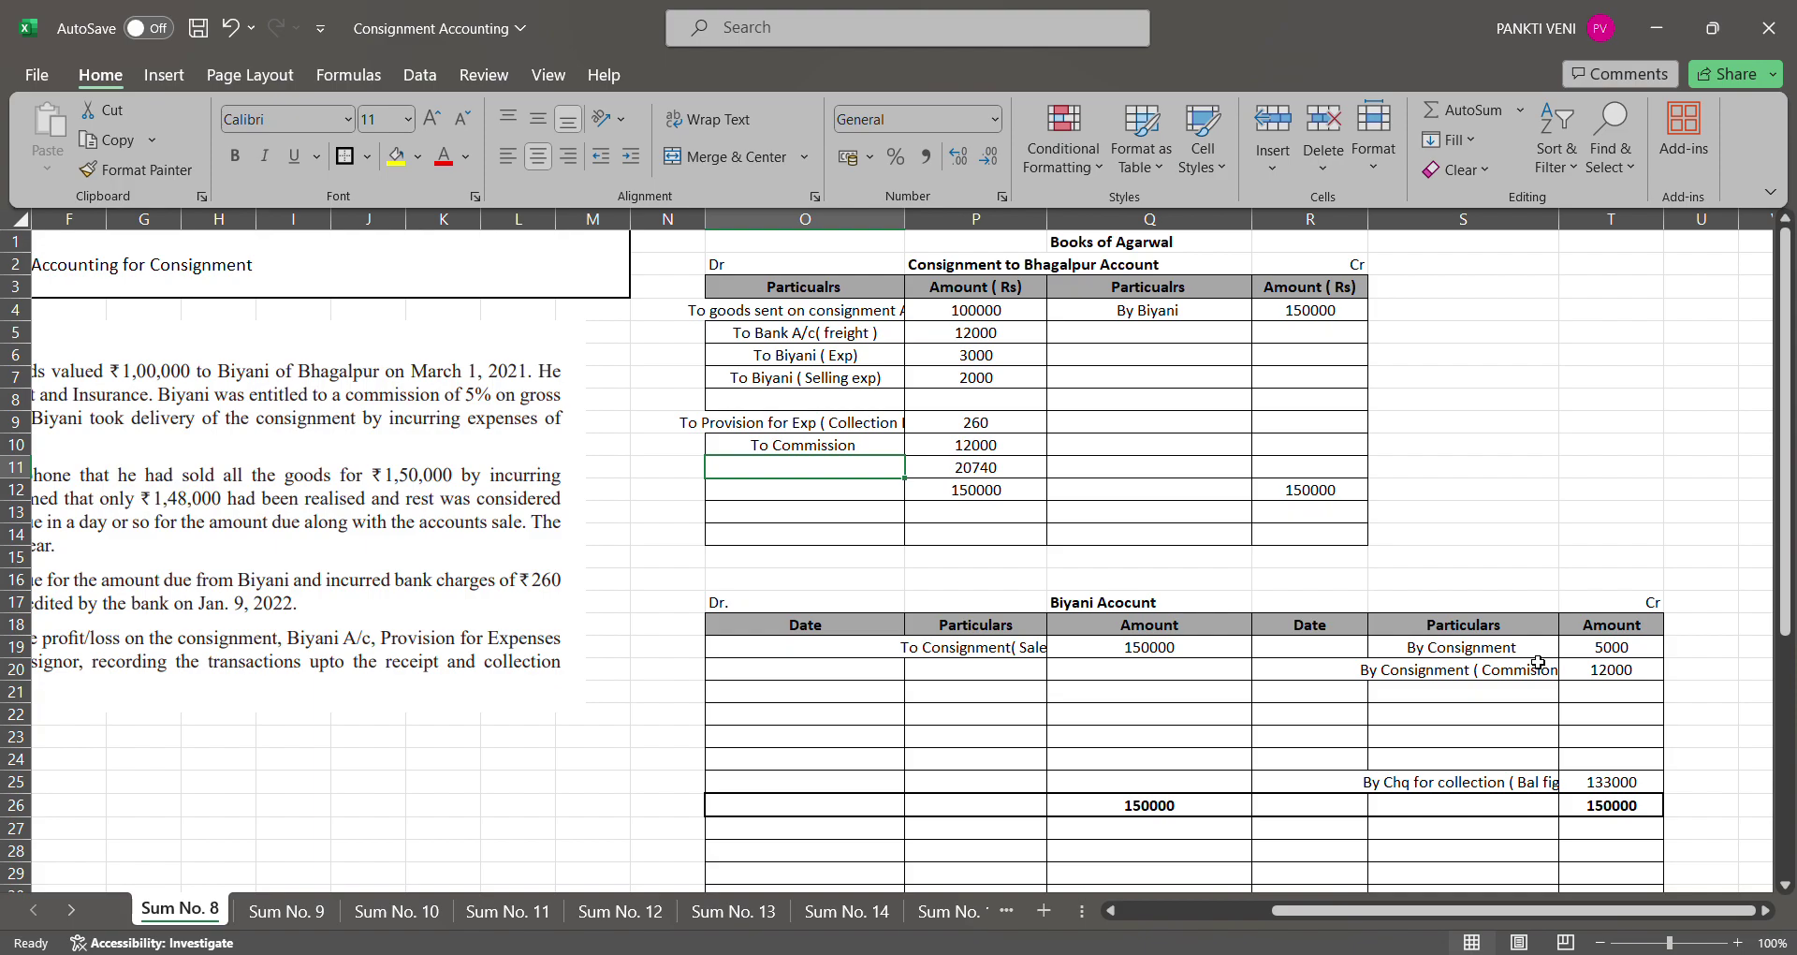
text(To)
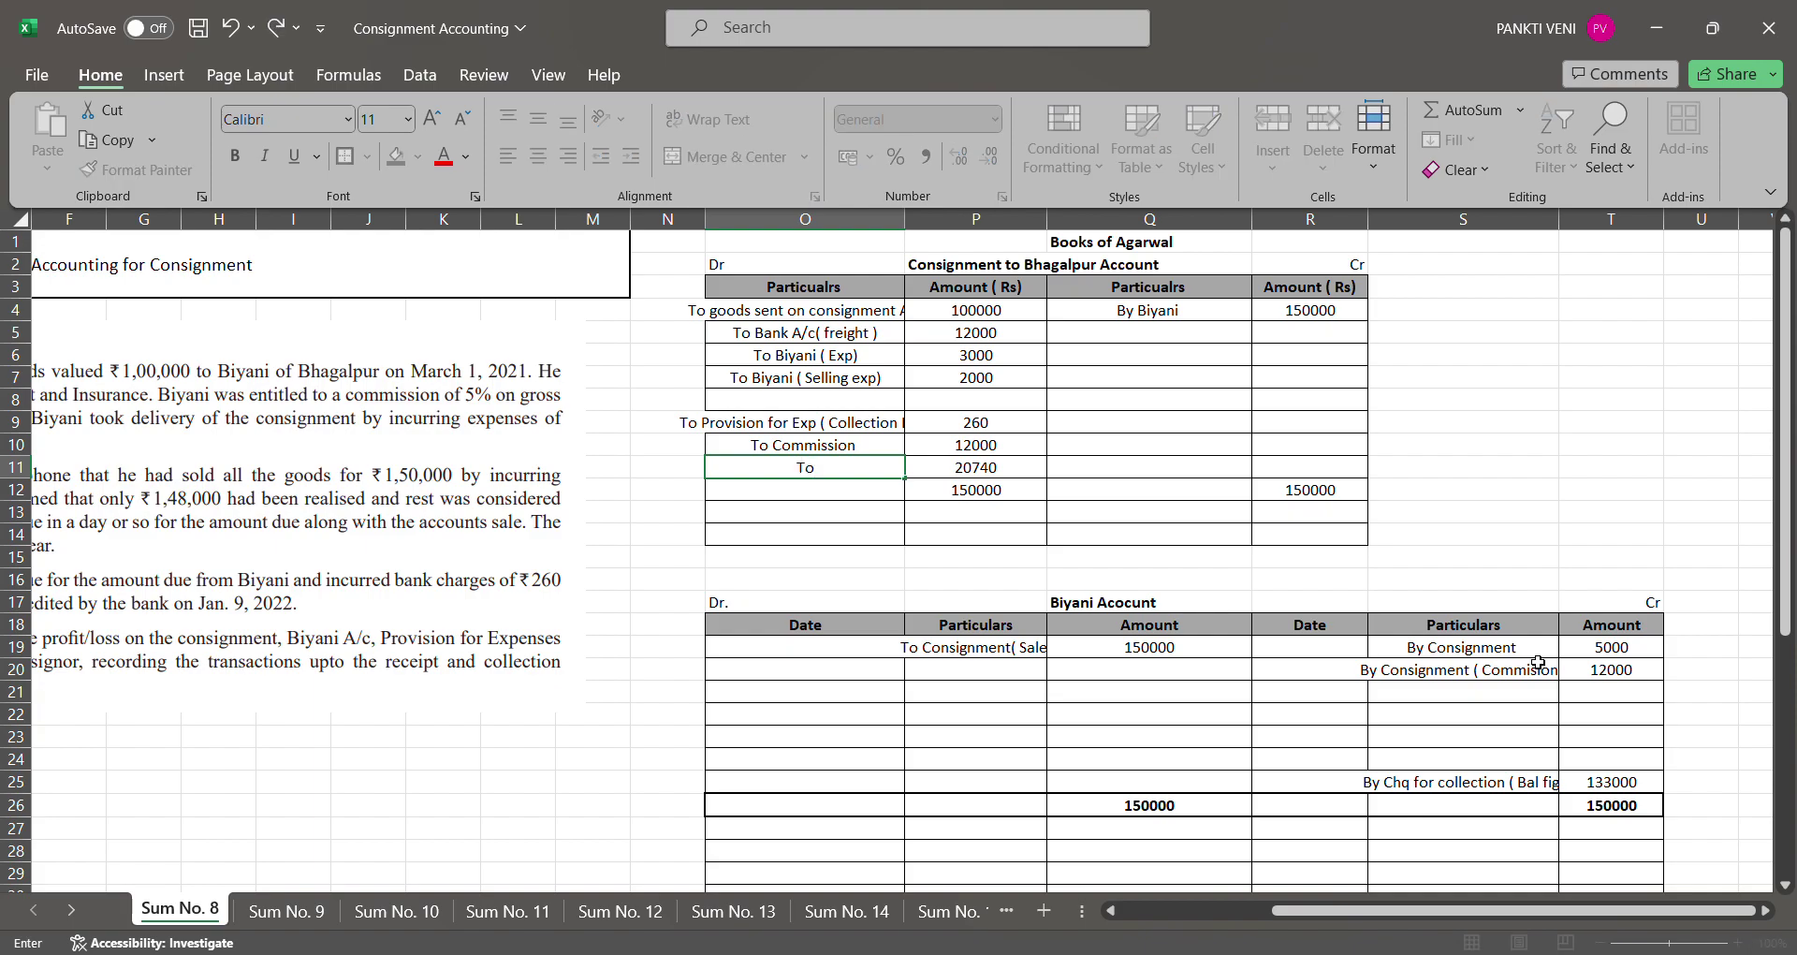
text( P&L)
key(Return)
key(Up)
key(shift+Right)
key(ctrl+b)
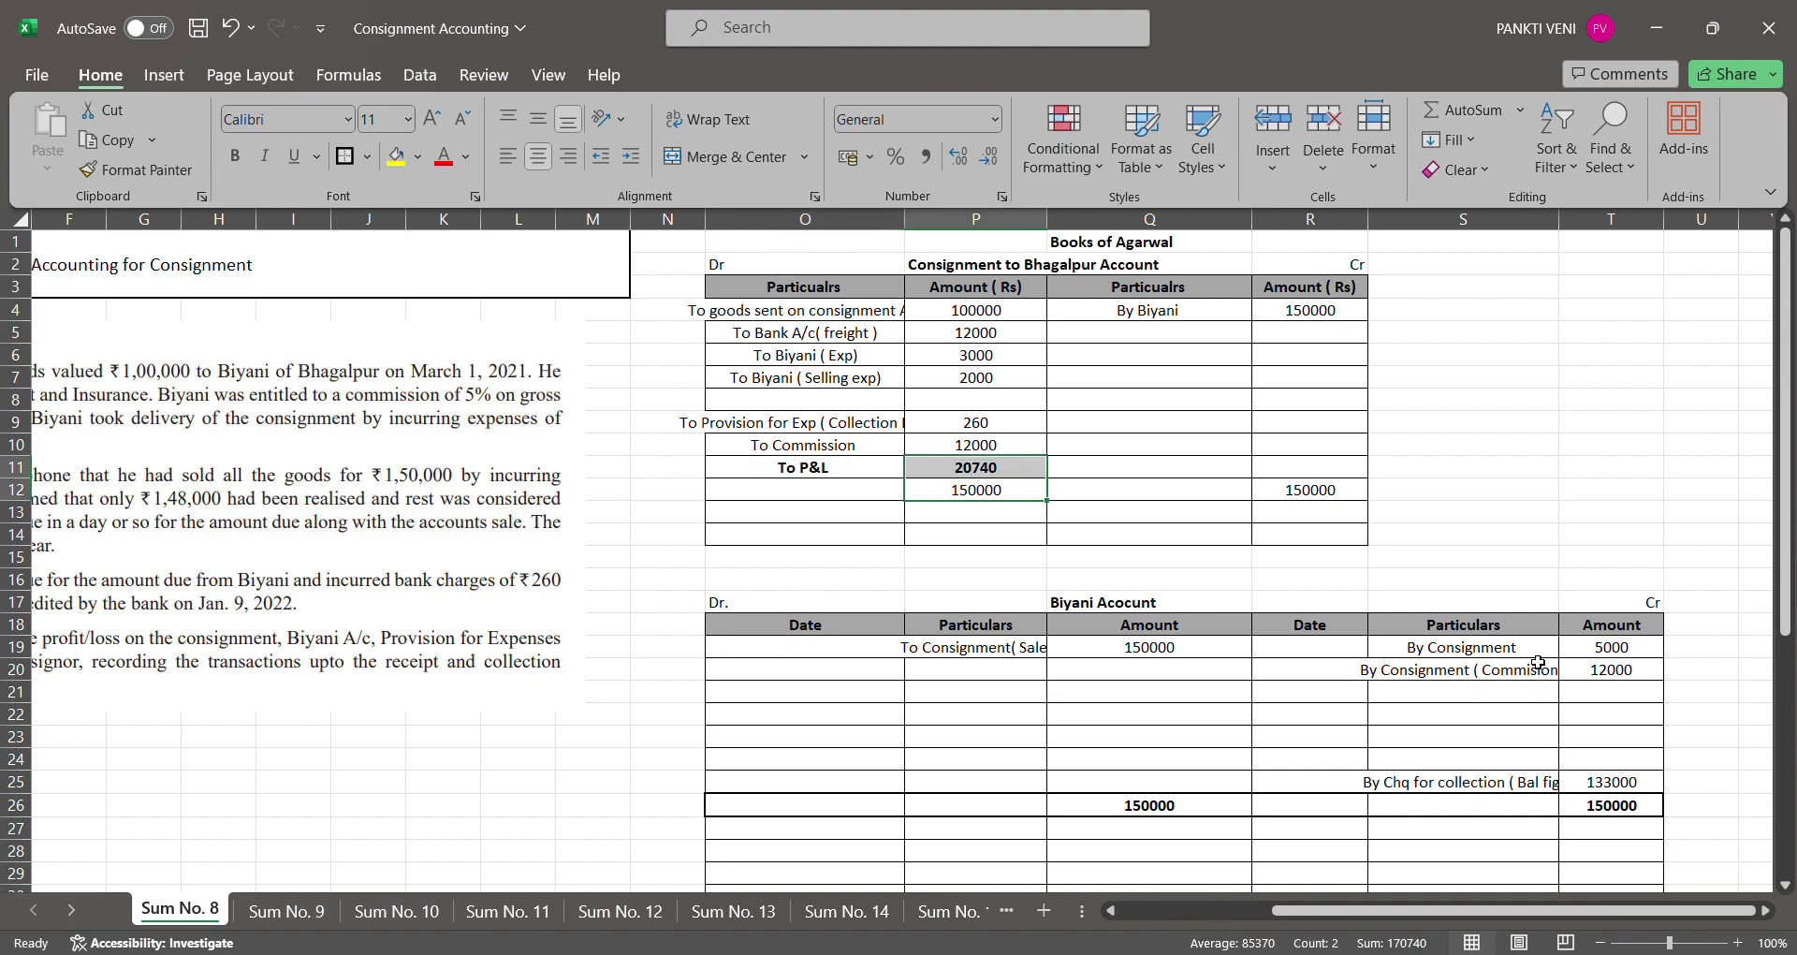
Enter the label "Total" in O12 and Q12 for both sides of the Consignment Account
key(Down)
text(Total)
key(Return)
key(Up)
key(Right)
key(Right)
text(Total)
Make the Consignment Account's total row O12:R12 bold and give it a thick outside border
key(Left)
key(Left)
key(shift+Right)
key(shift+Right)
key(shift+Right)
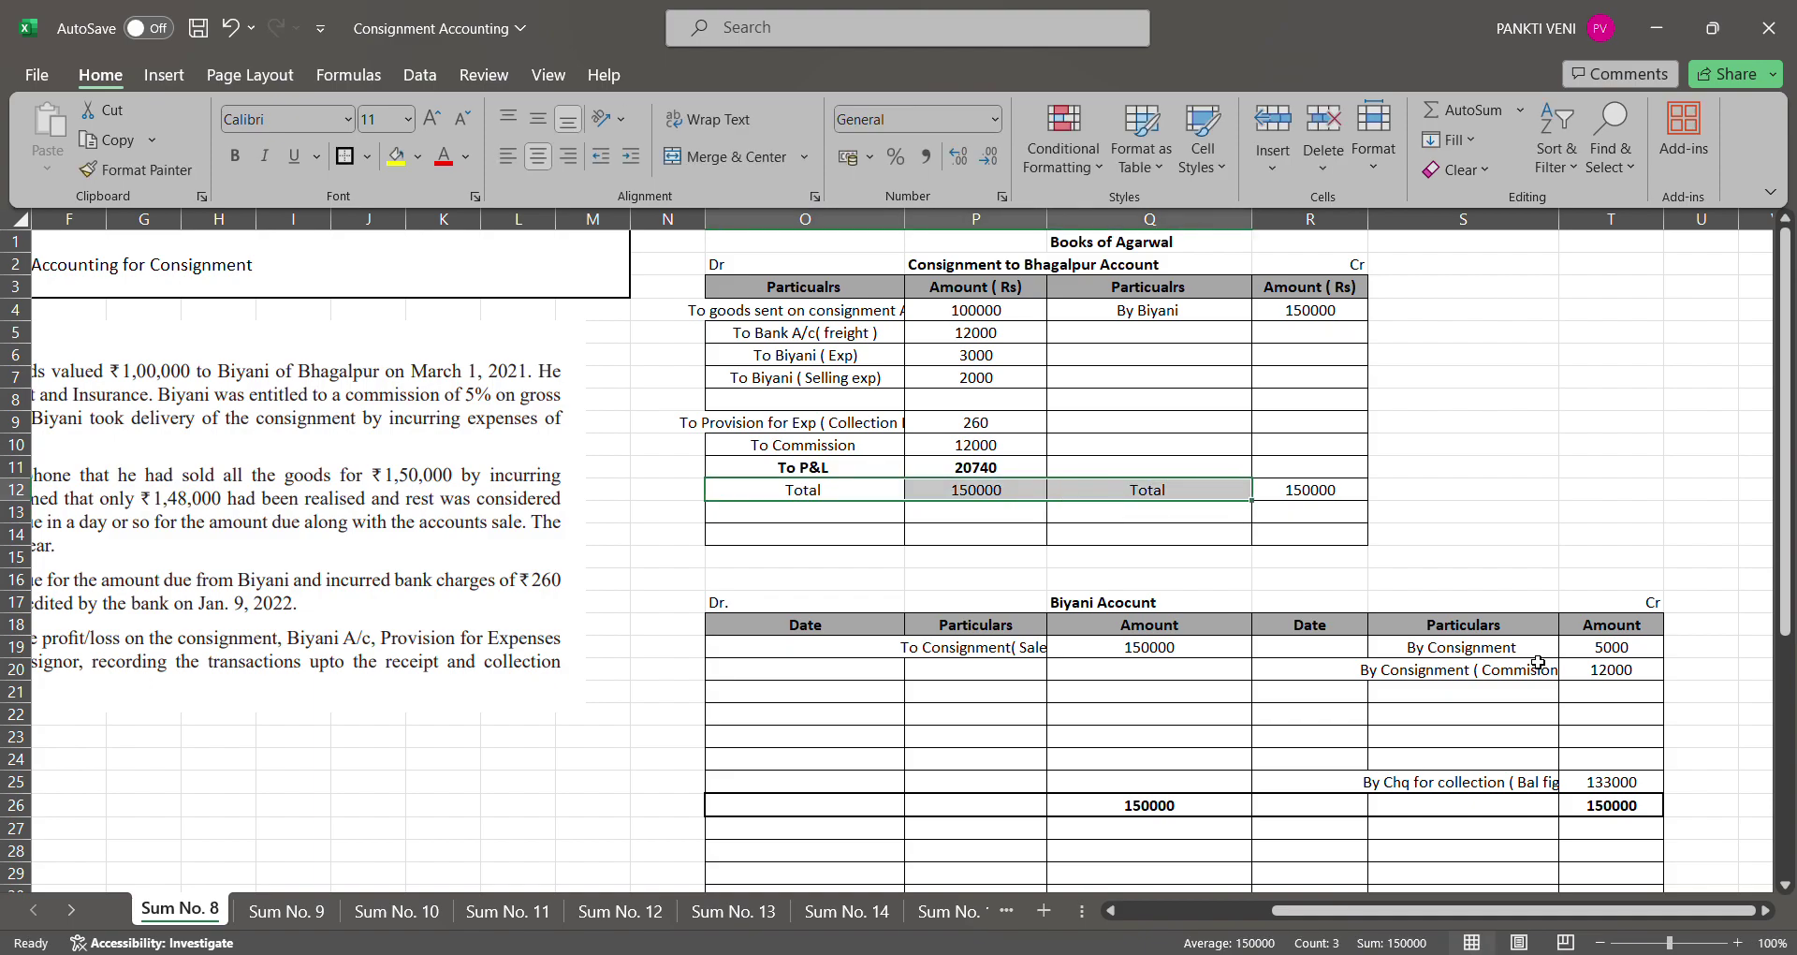
key(ctrl+b)
key(alt+h)
key(b)
key(t)
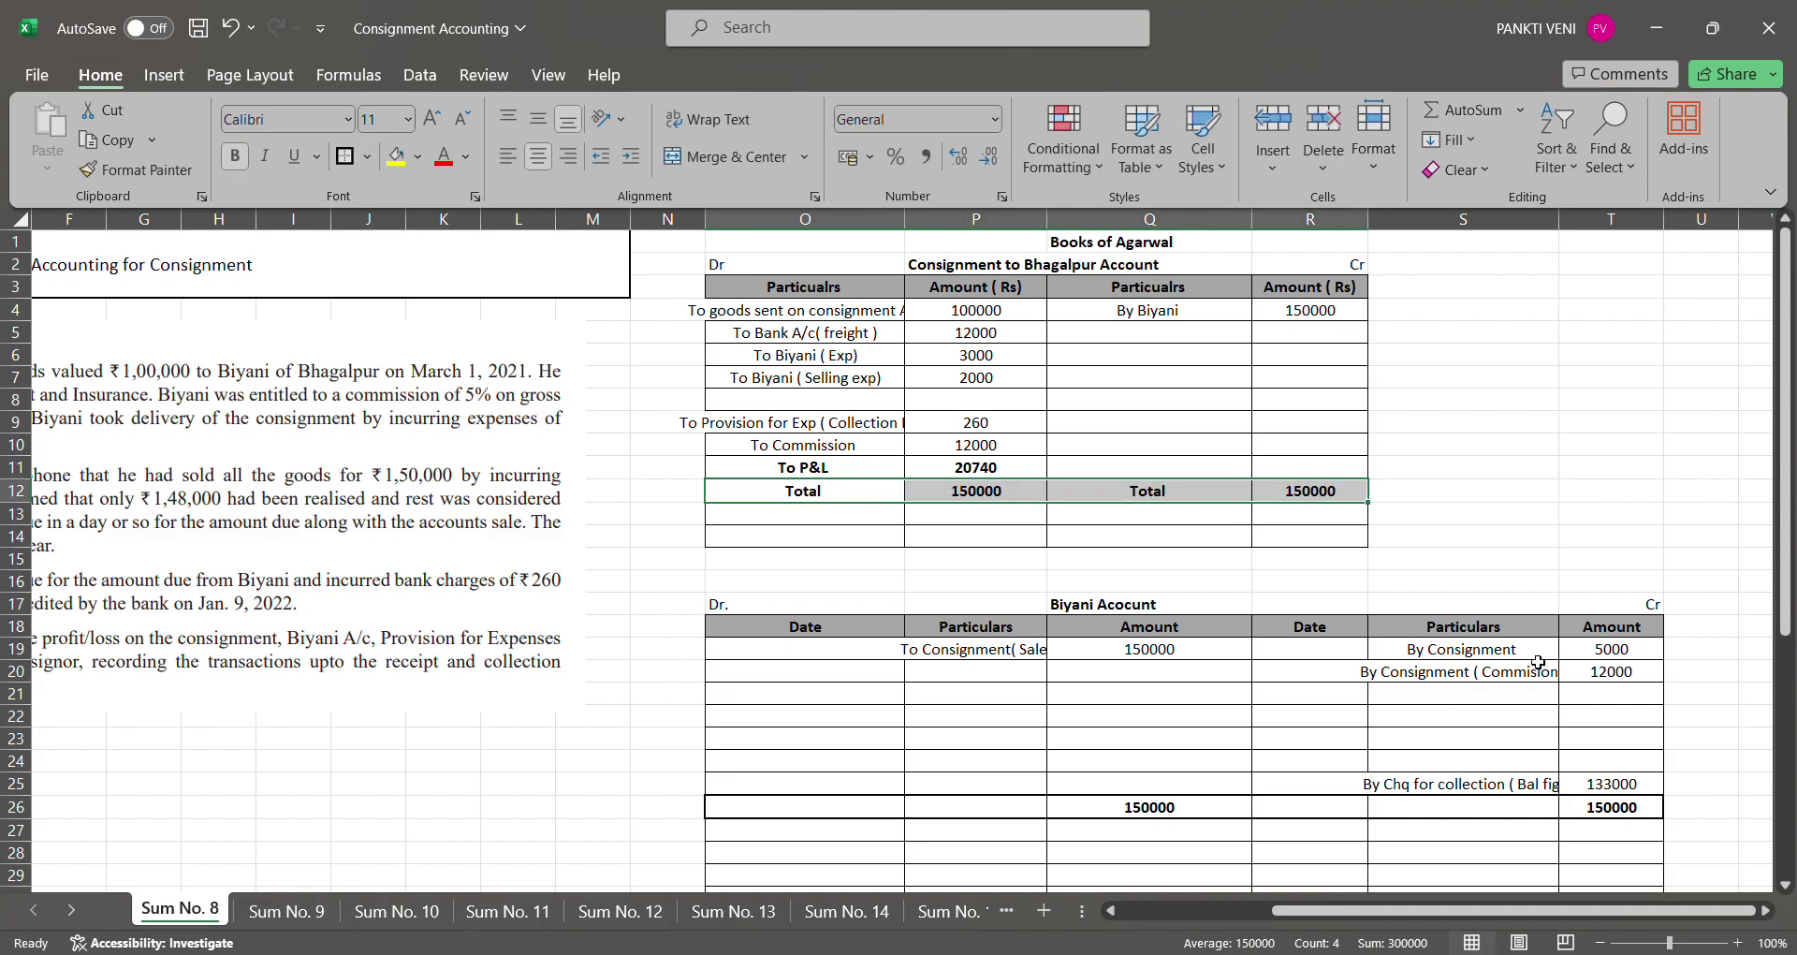
Format the debit amounts P4:P12 of the Consignment Account with comma separators and no decimals
key(Right)
key(shift+Up)
key(shift+Up)
key(shift+Up)
key(shift+Up)
key(shift+Up)
key(shift+Up)
key(shift+Up)
key(shift+Up)
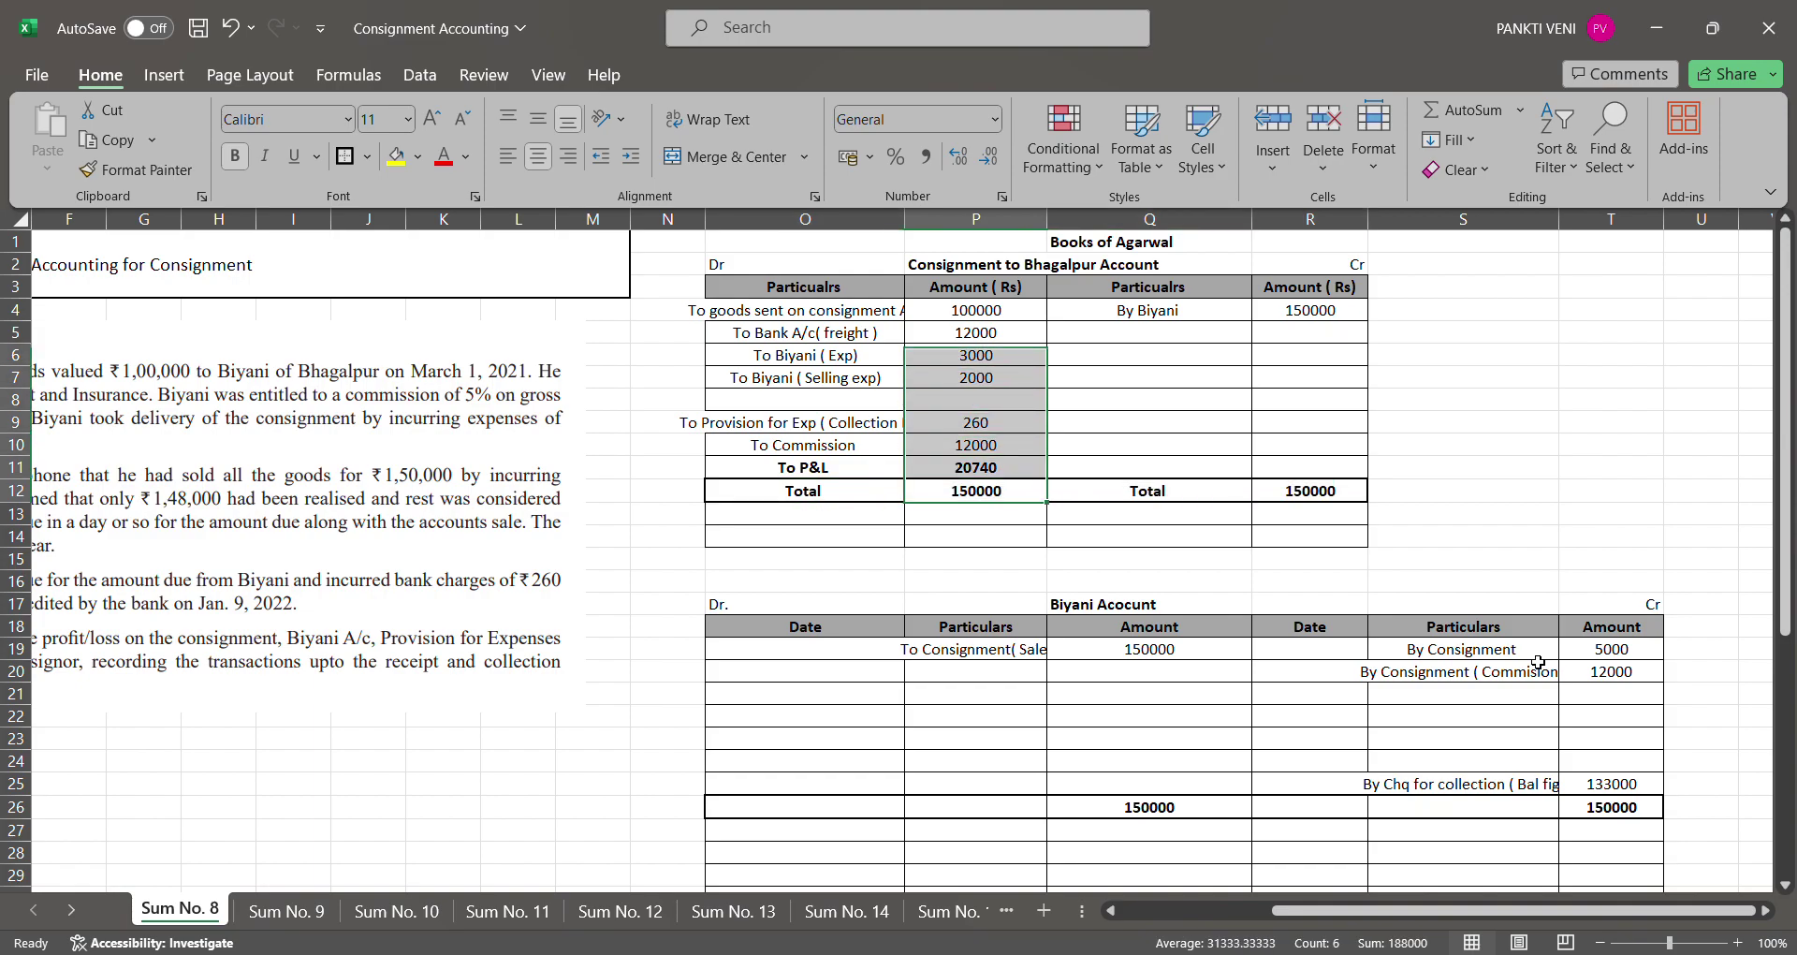
key(alt+h)
key(k)
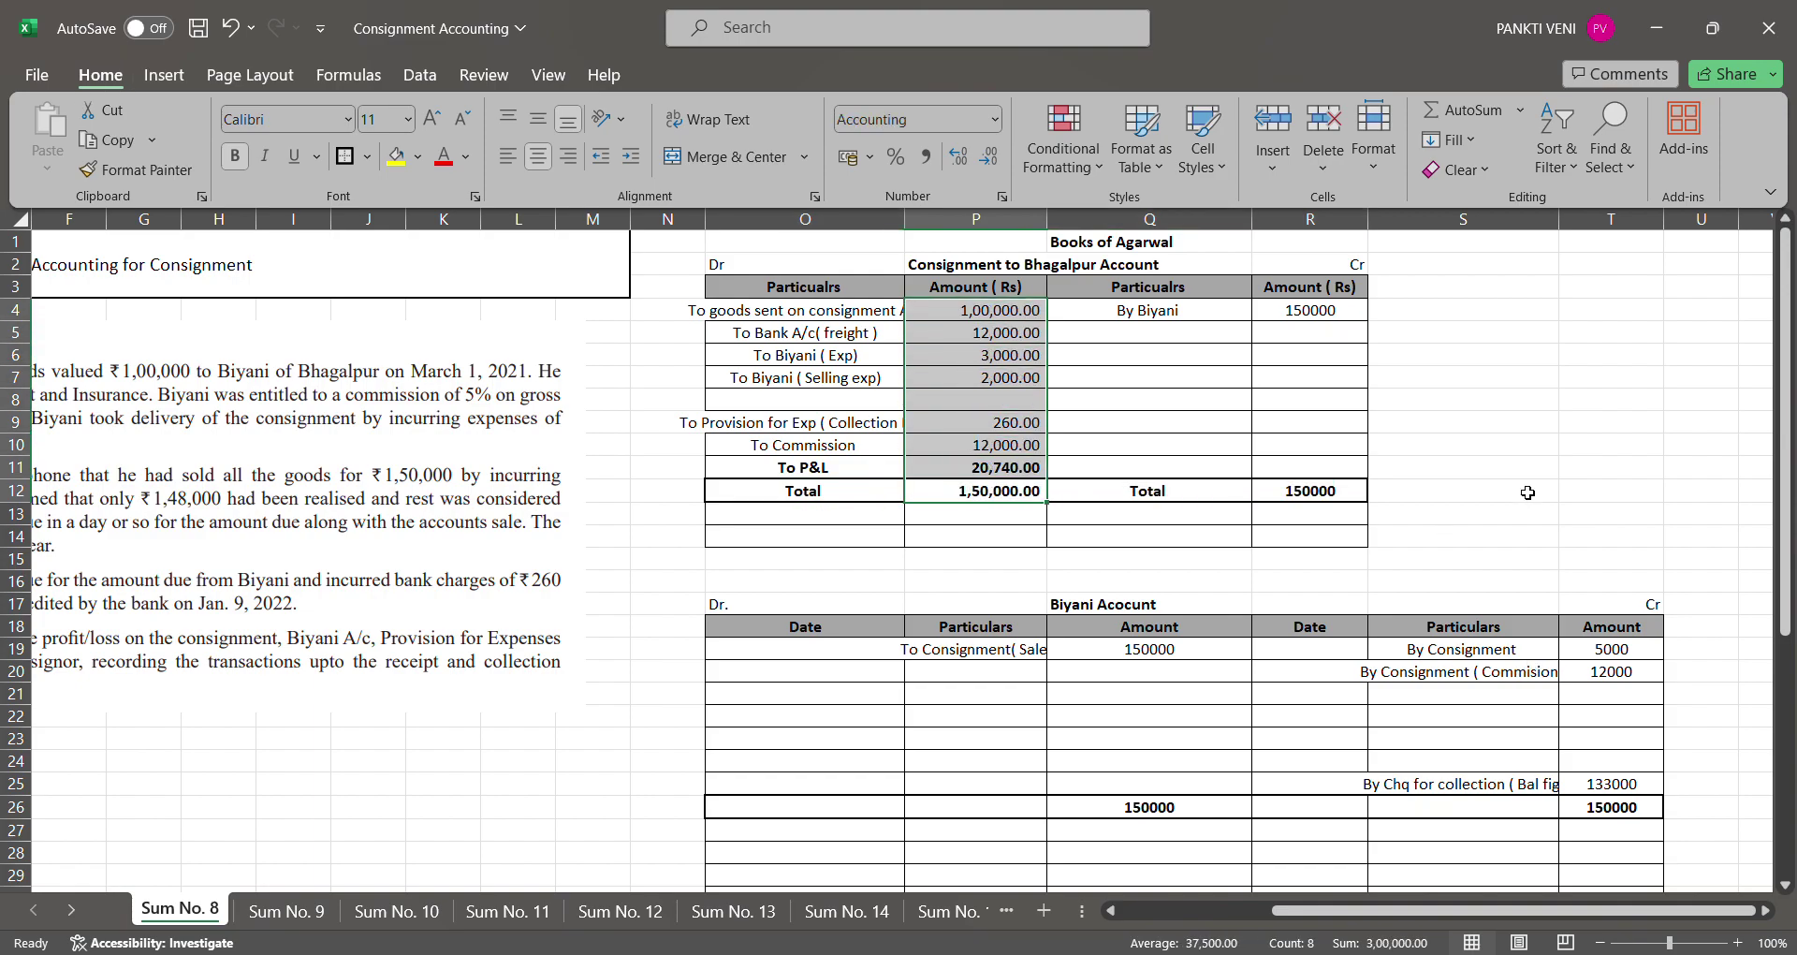
click(995, 160)
click(995, 160)
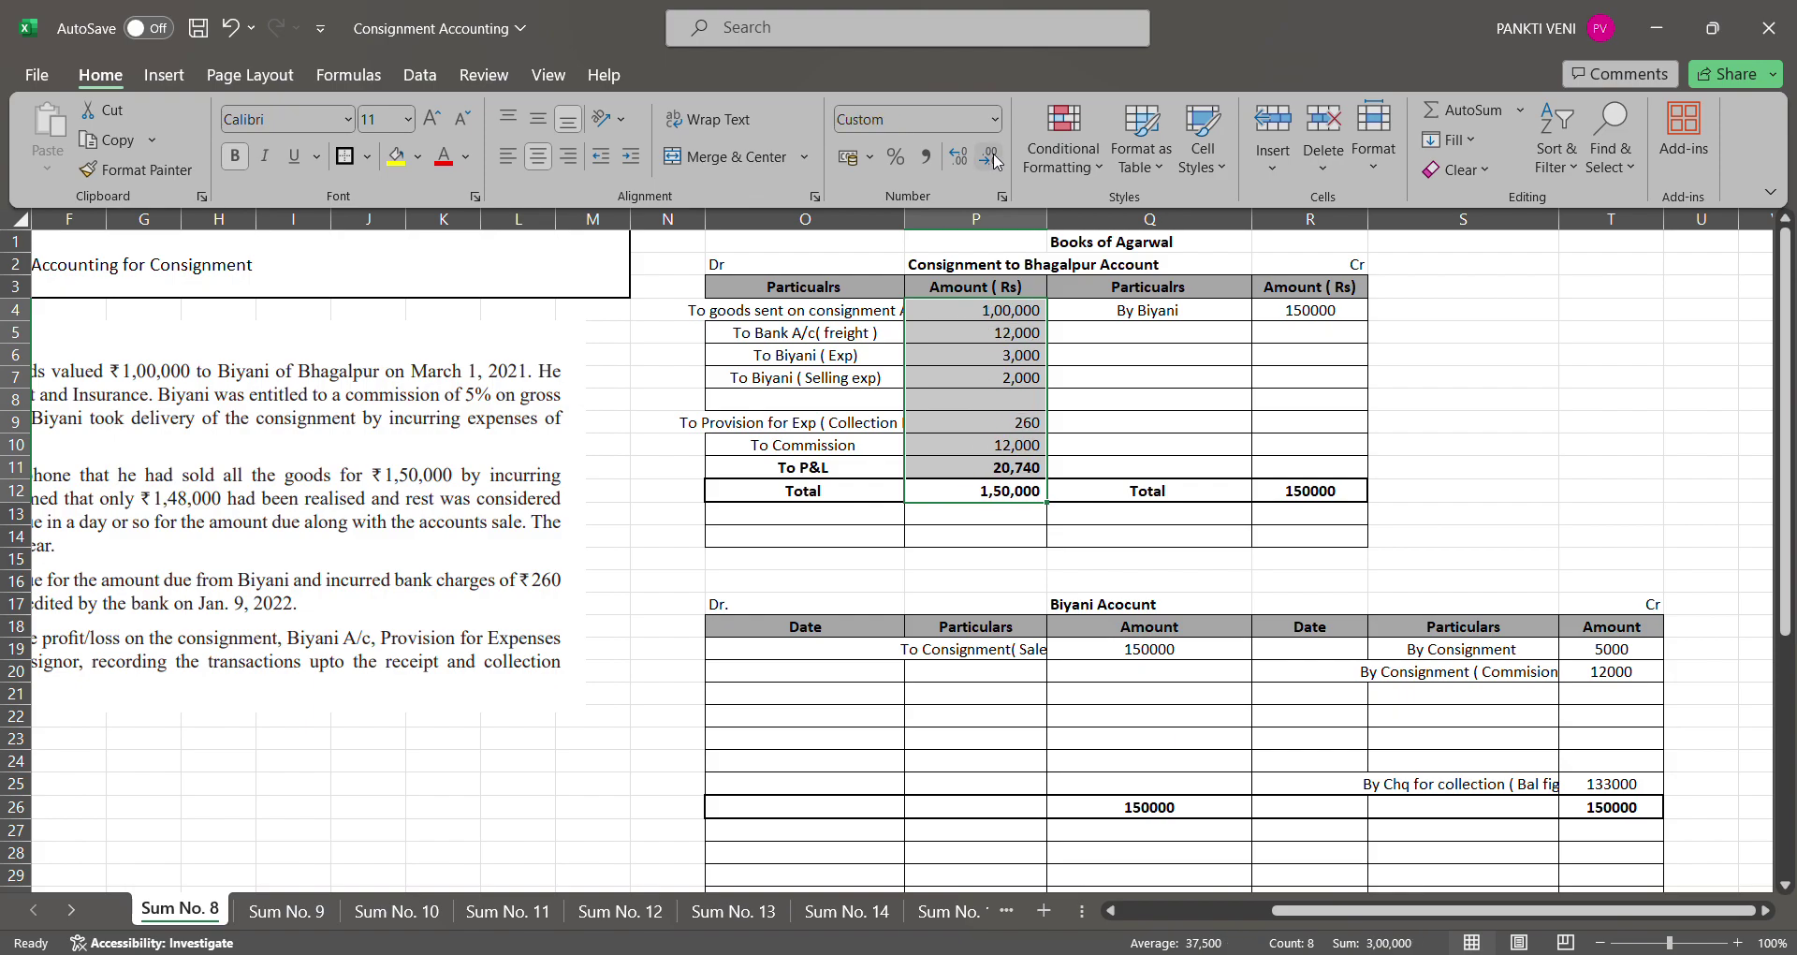
Format the credit amounts R4:R12 of the Consignment Account with comma separators and no decimals
key(Right)
key(Right)
key(shift+Up)
key(shift+Up)
key(shift+Up)
key(shift+Up)
key(shift+Up)
key(shift+Up)
key(shift+Up)
key(shift+Up)
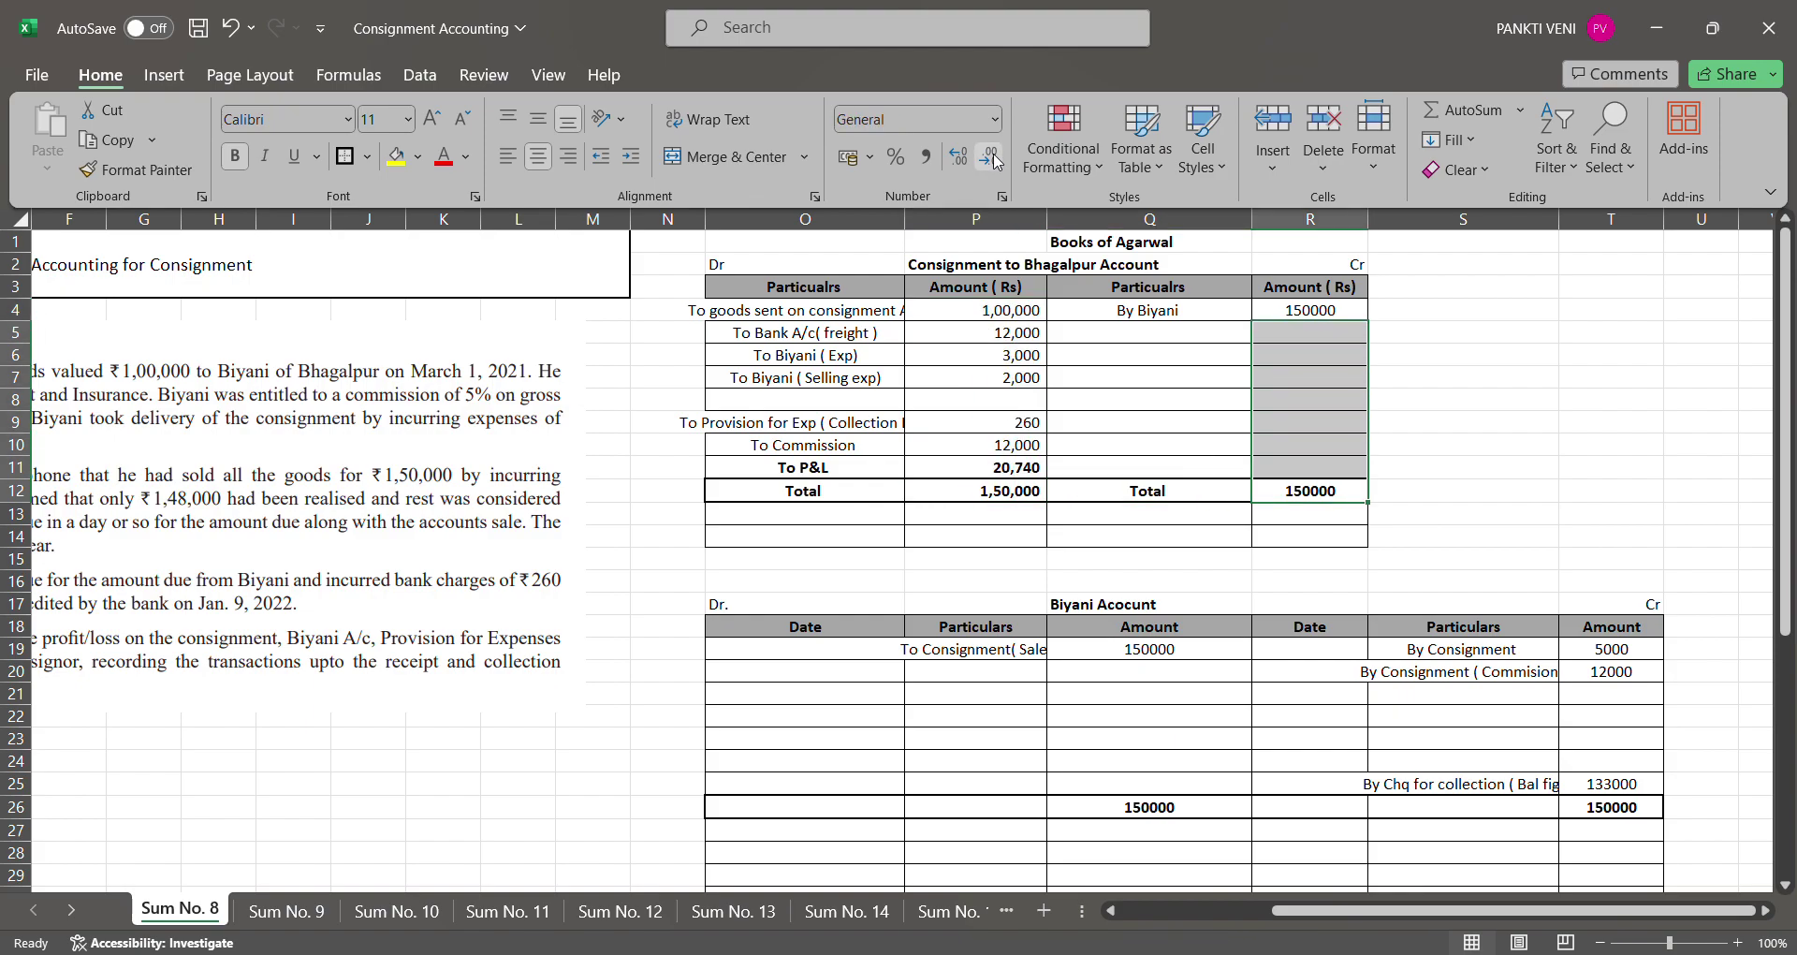
key(alt+h)
key(k)
click(994, 160)
click(995, 160)
Make the total row Q45:T45 of the Bank Account bold
key(Down)
key(Down)
key(Down)
key(Up)
key(Up)
key(Down)
key(Down)
key(Down)
key(Down)
key(Down)
key(Down)
key(Down)
key(Down)
key(Down)
key(Down)
key(Down)
key(Down)
key(Down)
key(Down)
key(Down)
key(Down)
key(Down)
key(Down)
key(Down)
key(Down)
key(Down)
key(Down)
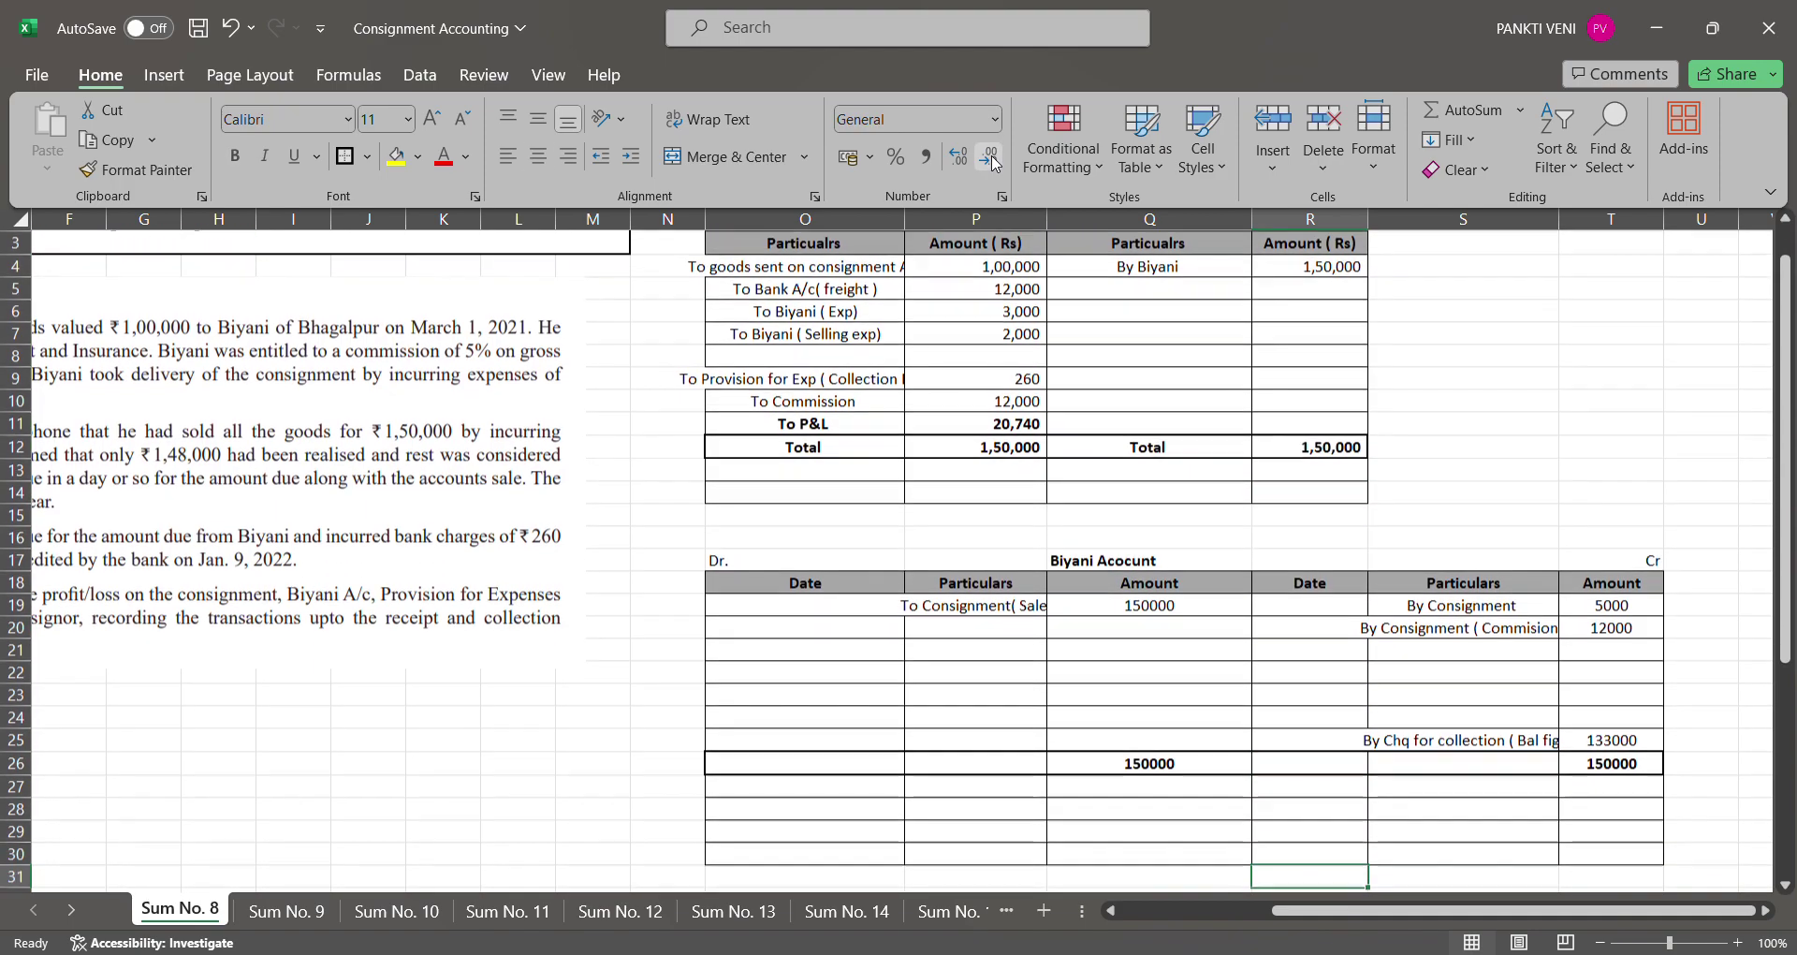
key(Down)
key(Down)
key(Down)
key(Down)
key(Down)
key(Down)
key(Down)
key(Down)
key(Down)
key(Down)
key(Down)
key(Down)
key(Down)
key(Down)
key(Down)
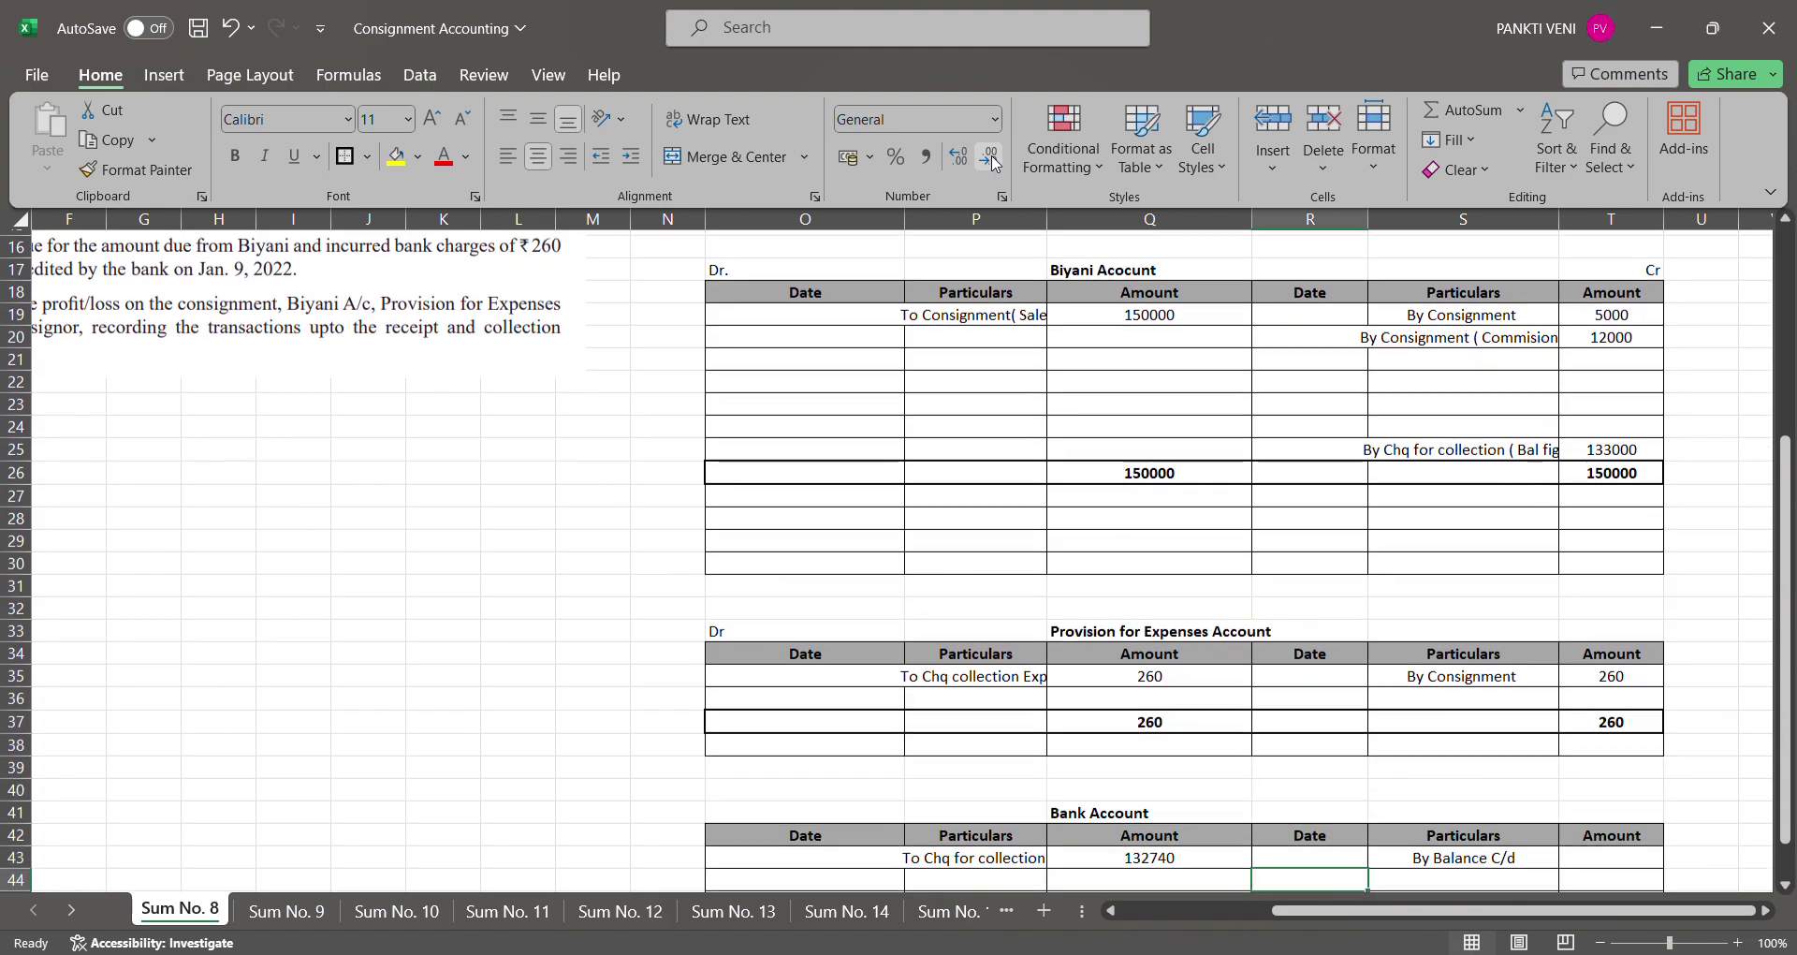
key(Up)
key(Up)
key(Up)
key(Up)
key(Up)
key(Left)
key(shift+Right)
key(shift+Right)
key(shift+Right)
key(ctrl+b)
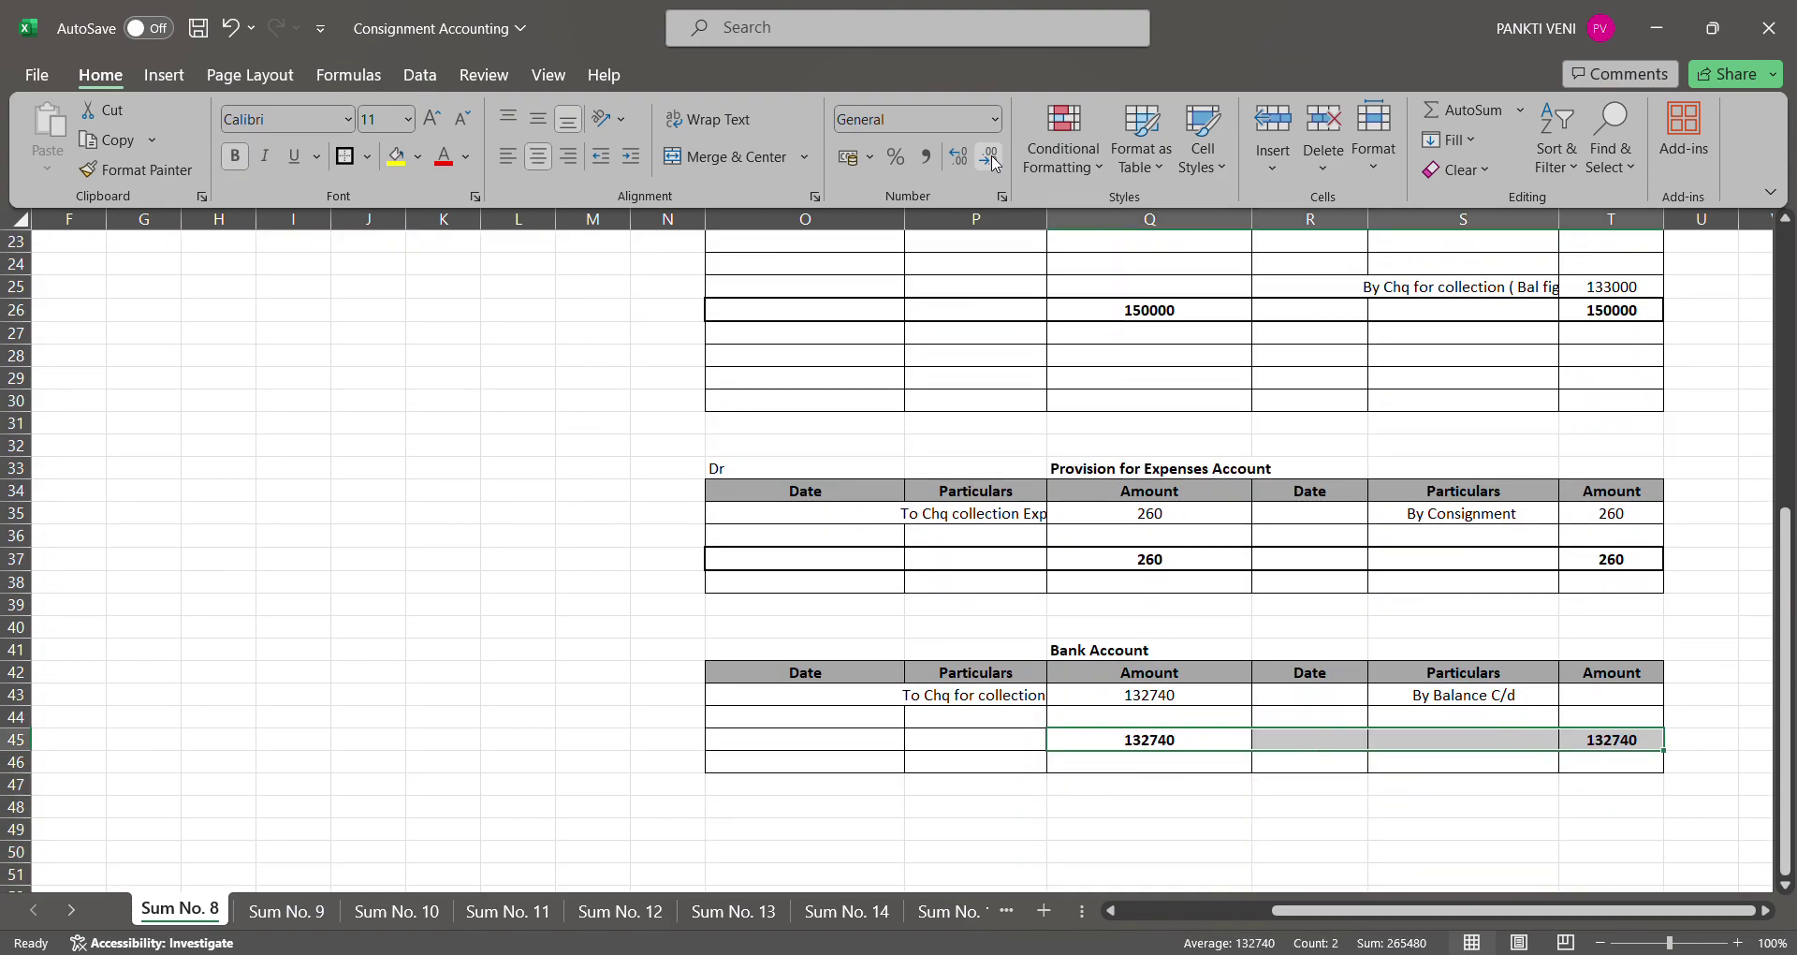
Review the Bank Account, Provision for Expenses Account and consignee's account from the bottom of the sheet upward
key(Up)
key(Up)
key(Up)
key(Up)
key(Up)
key(Up)
key(Up)
key(Up)
key(Up)
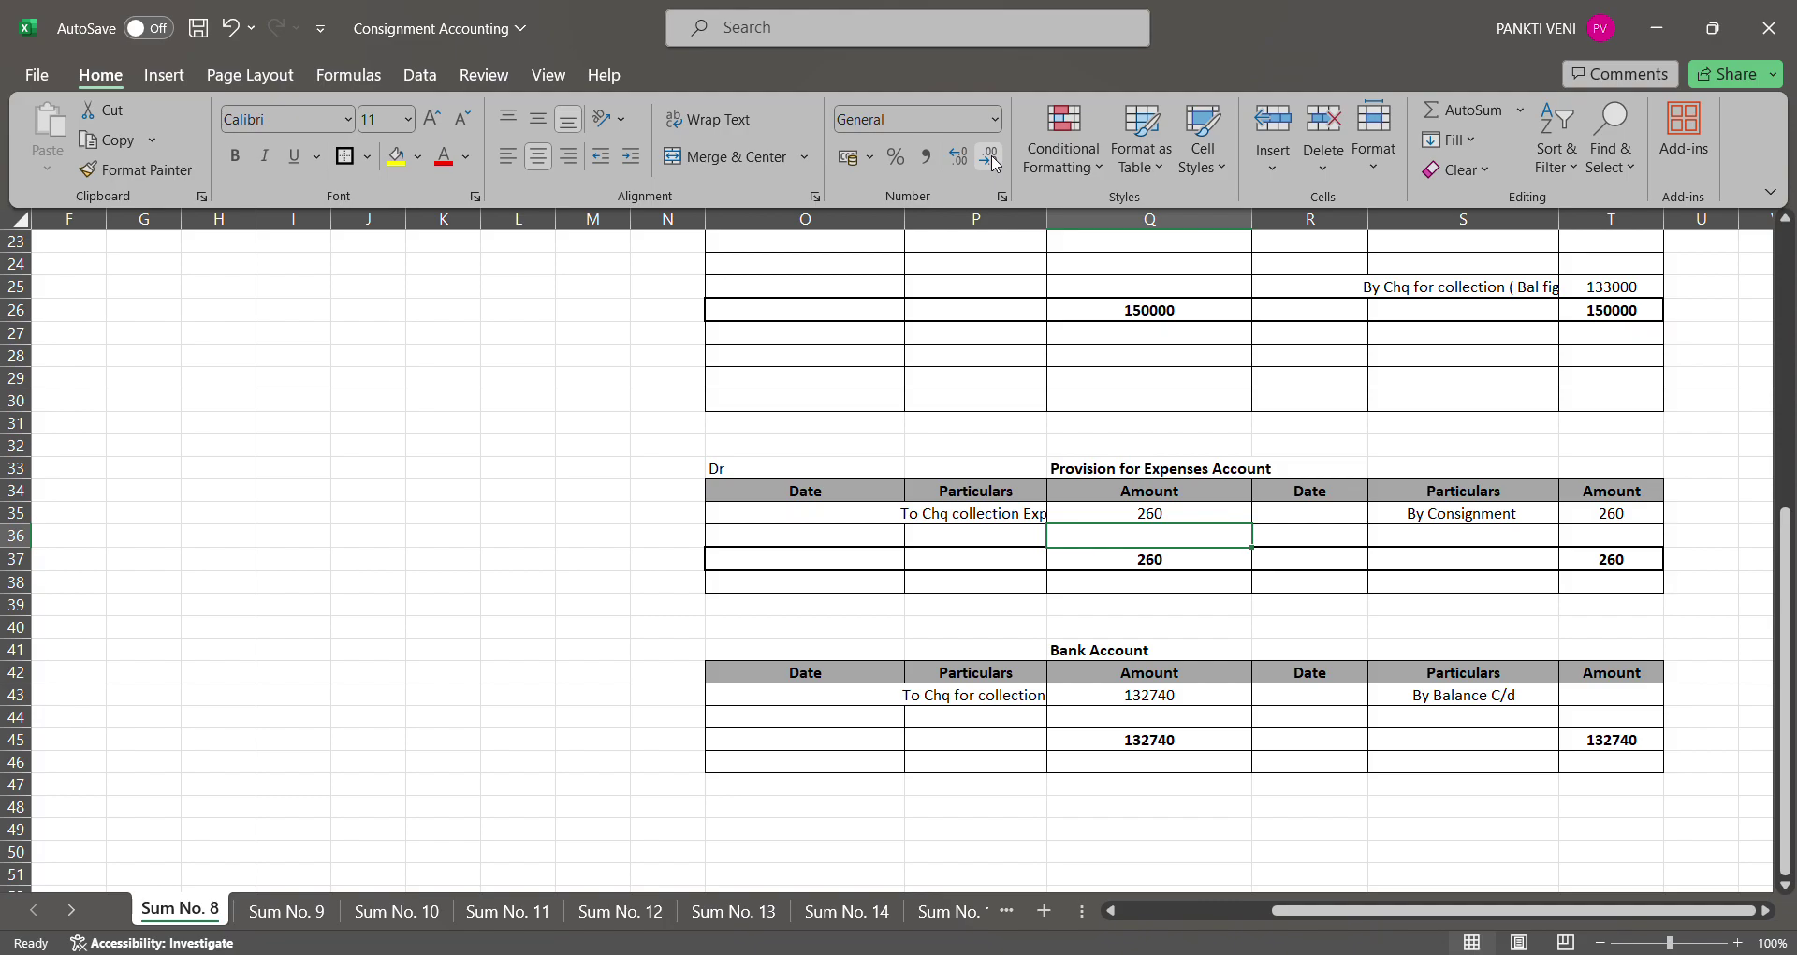
key(Up)
key(Up)
key(Up)
key(Up)
key(Up)
key(Up)
key(Up)
key(Up)
key(Up)
key(Up)
key(Up)
key(Up)
key(Up)
key(Up)
key(Up)
key(Up)
key(Up)
key(Up)
key(Up)
key(Up)
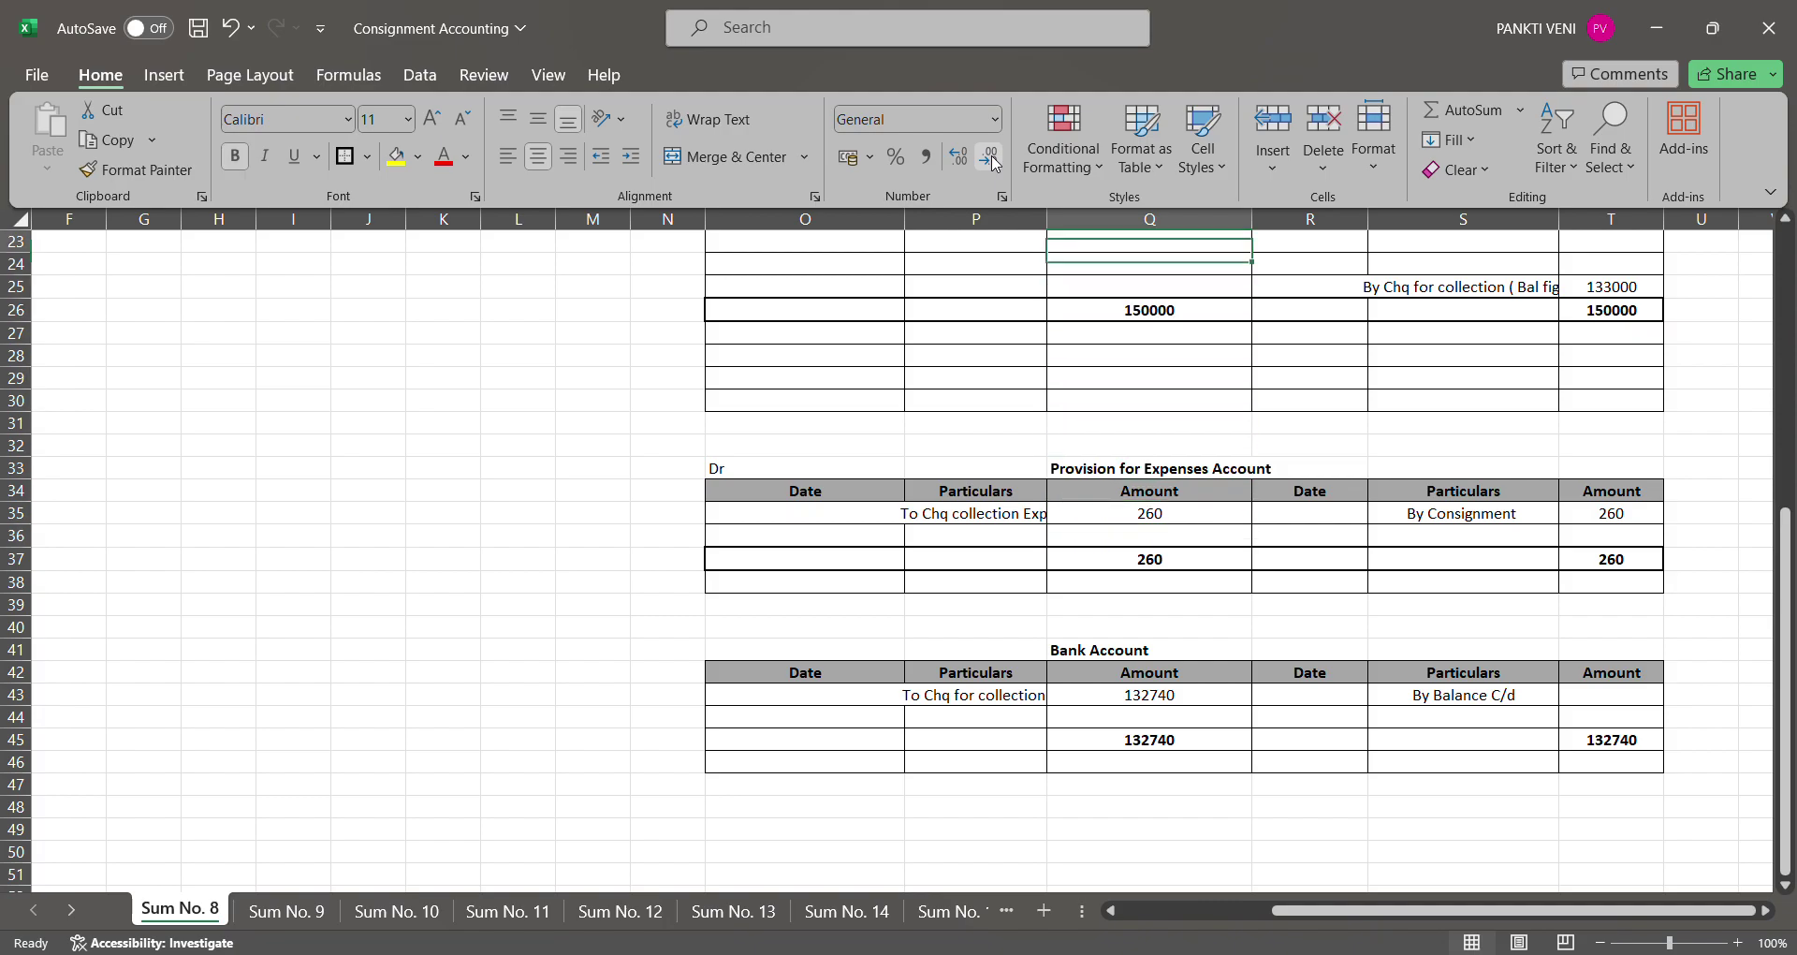